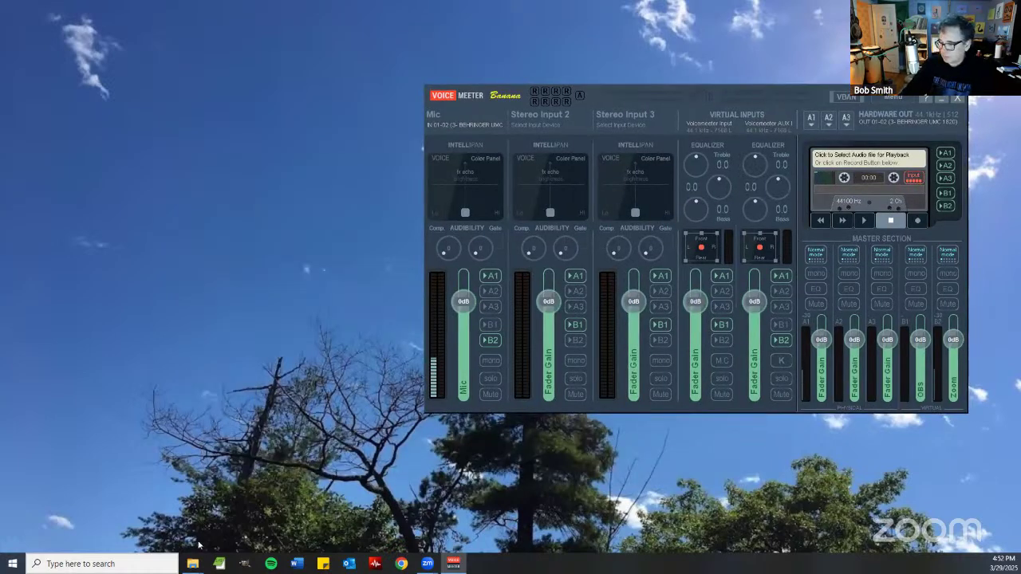
# - Find Pro Tools on the computer and launch it
pyautogui.click(114, 565)
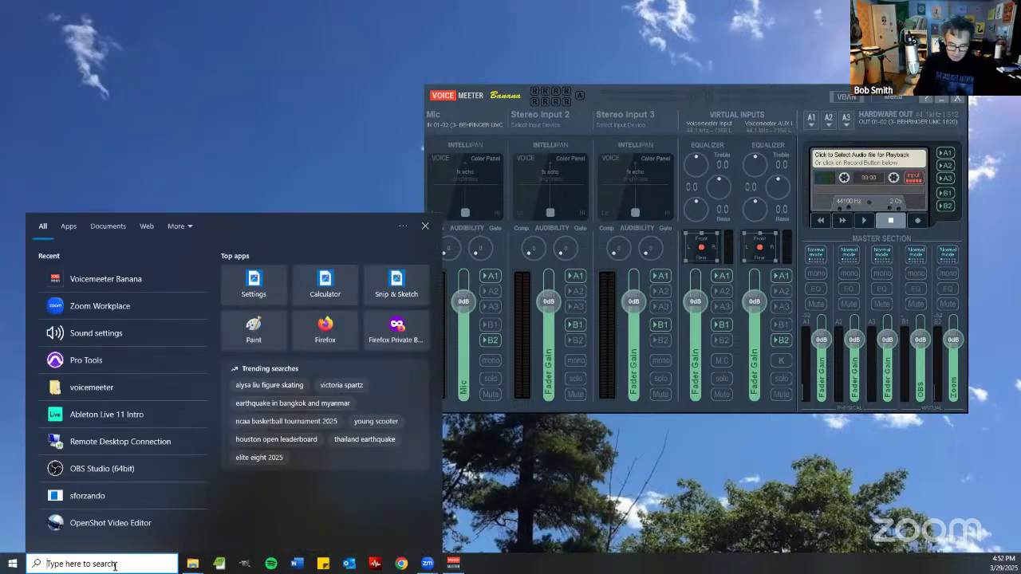
pyautogui.write('pro')
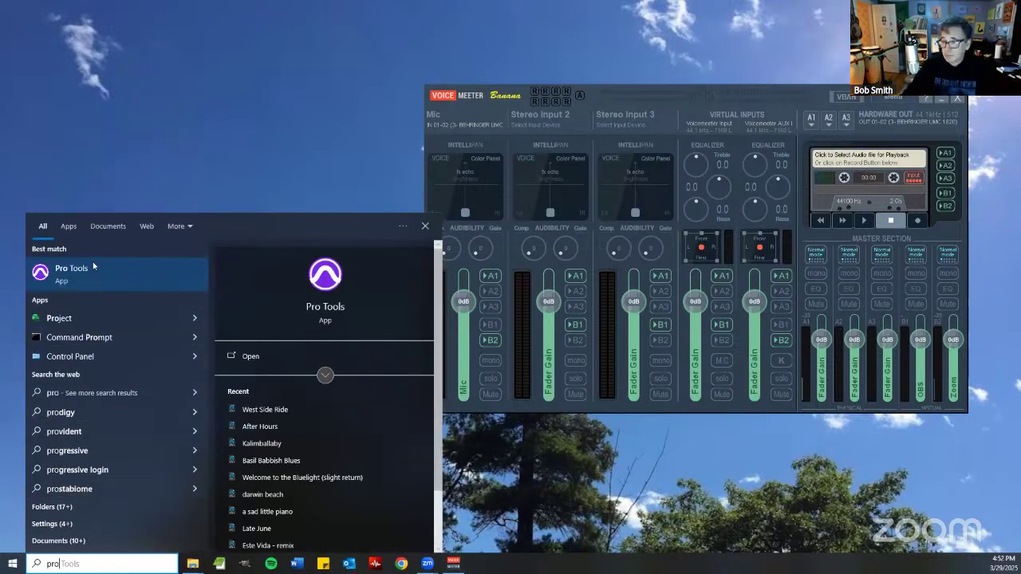
pyautogui.click(94, 268)
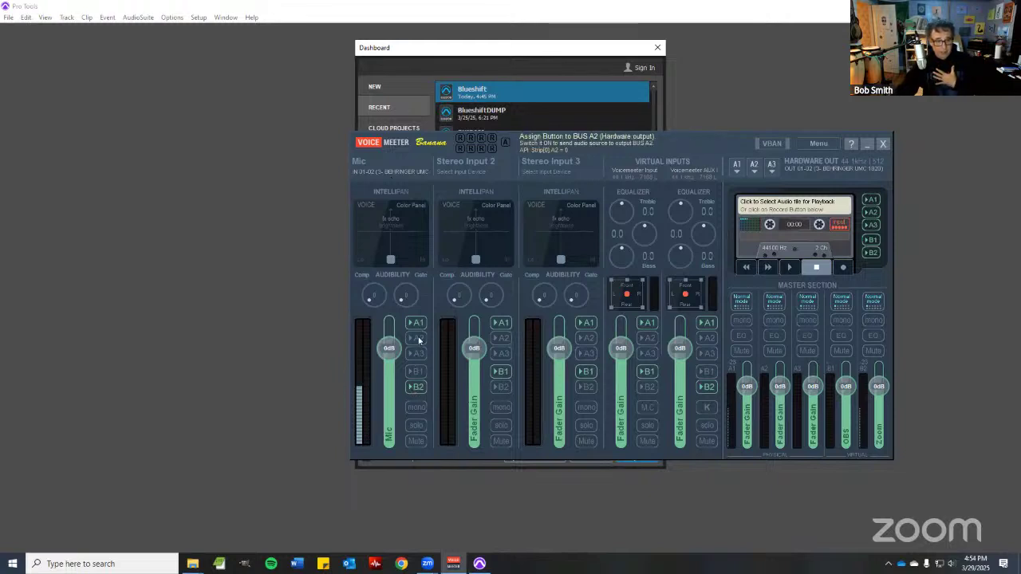
# - Open the recent West Side Ride session from the Pro Tools Dashboard, declining the detailed report
pyautogui.click(415, 388)
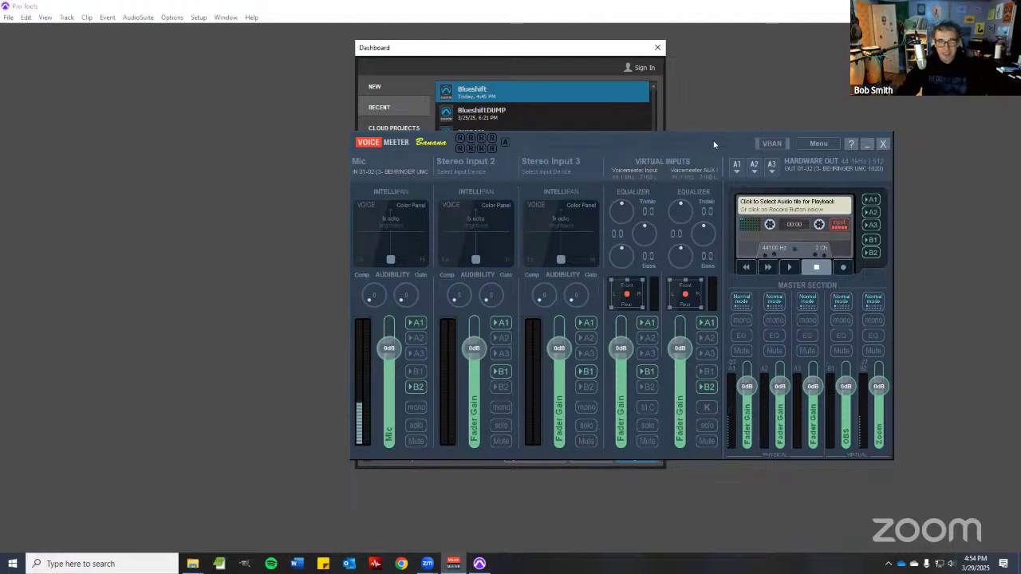
pyautogui.moveTo(713, 141); pyautogui.dragTo(712, 166)
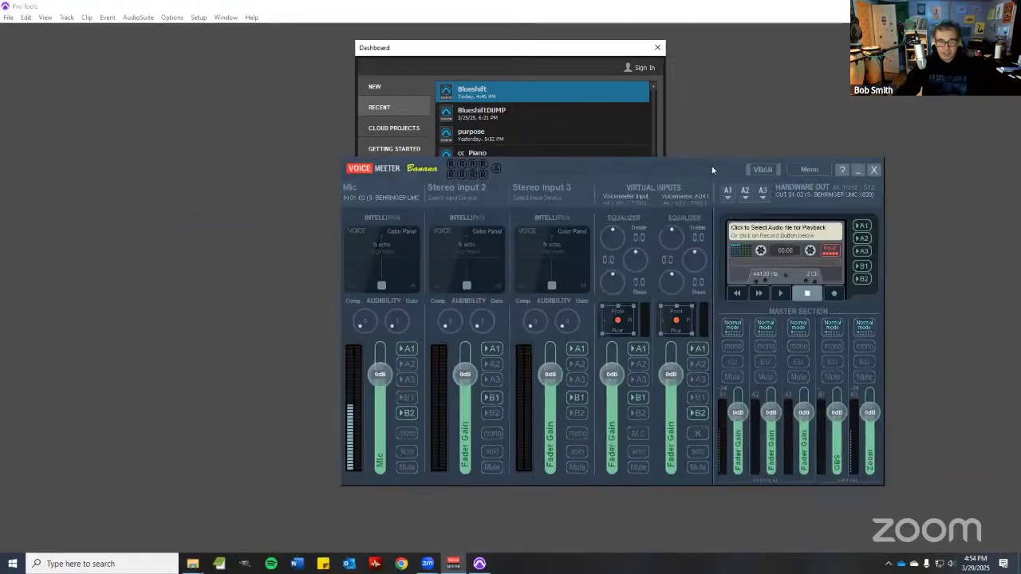
pyautogui.click(531, 57)
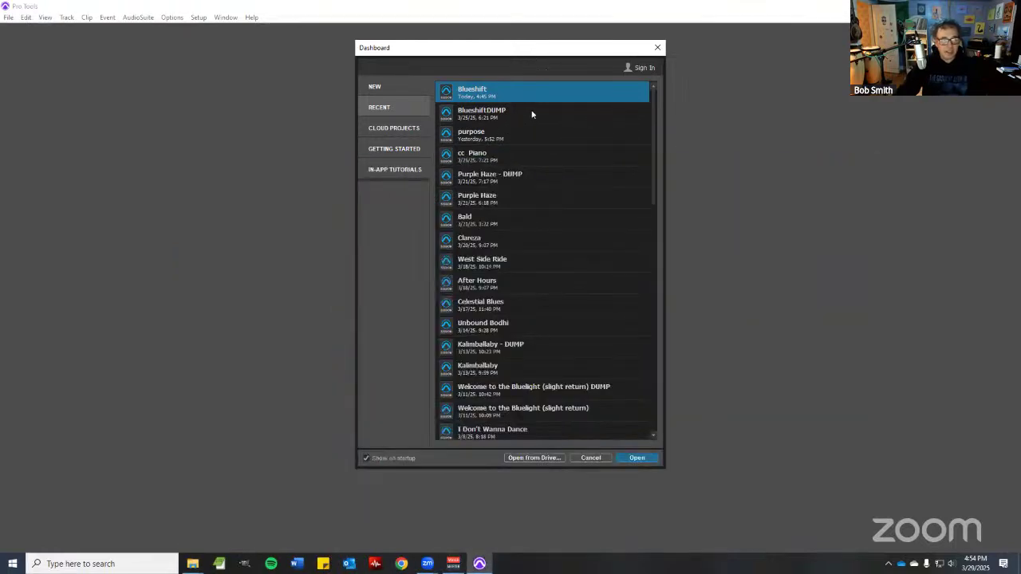
pyautogui.scroll(-1, 551, 259)
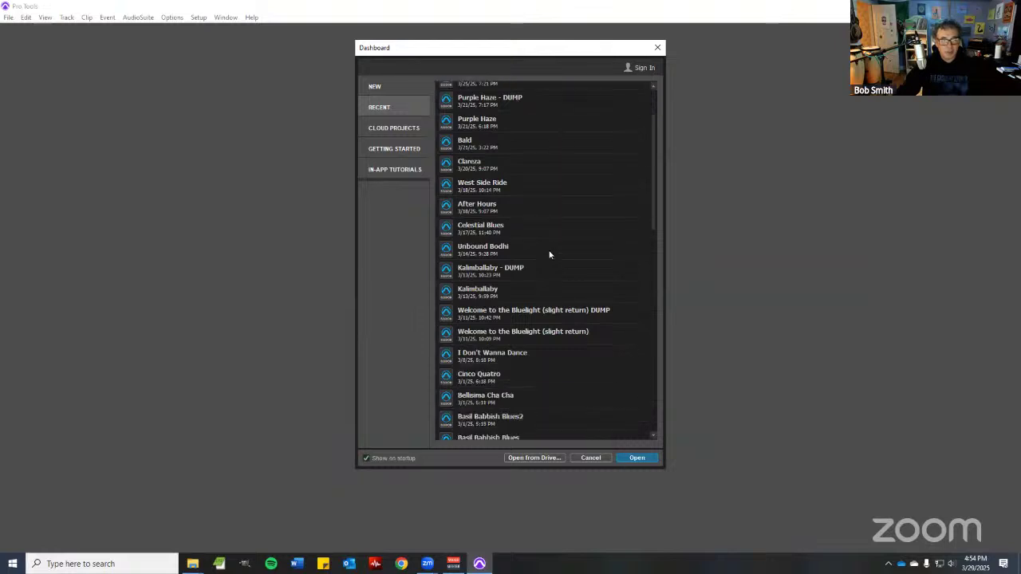
pyautogui.click(506, 192)
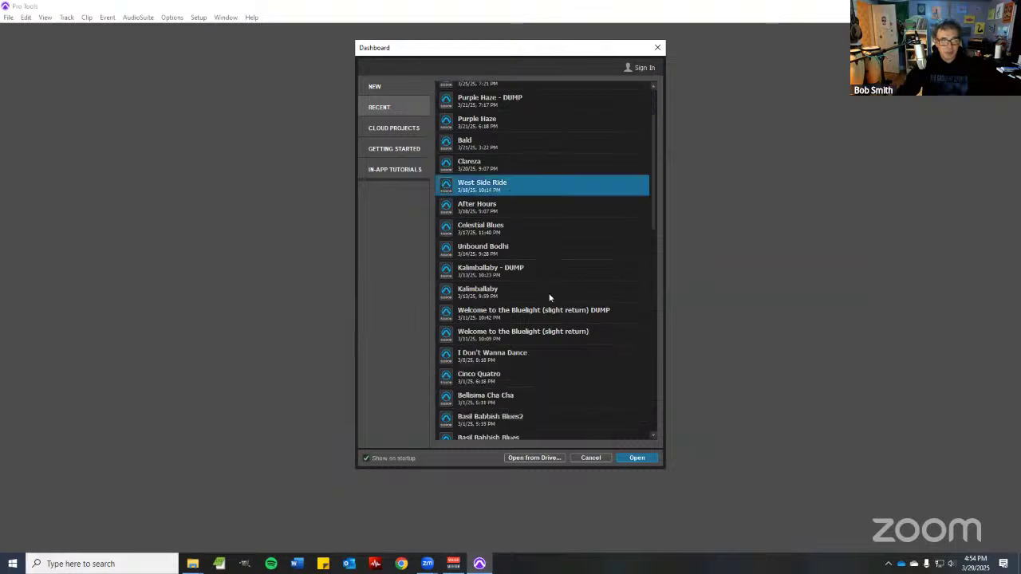
pyautogui.click(637, 458)
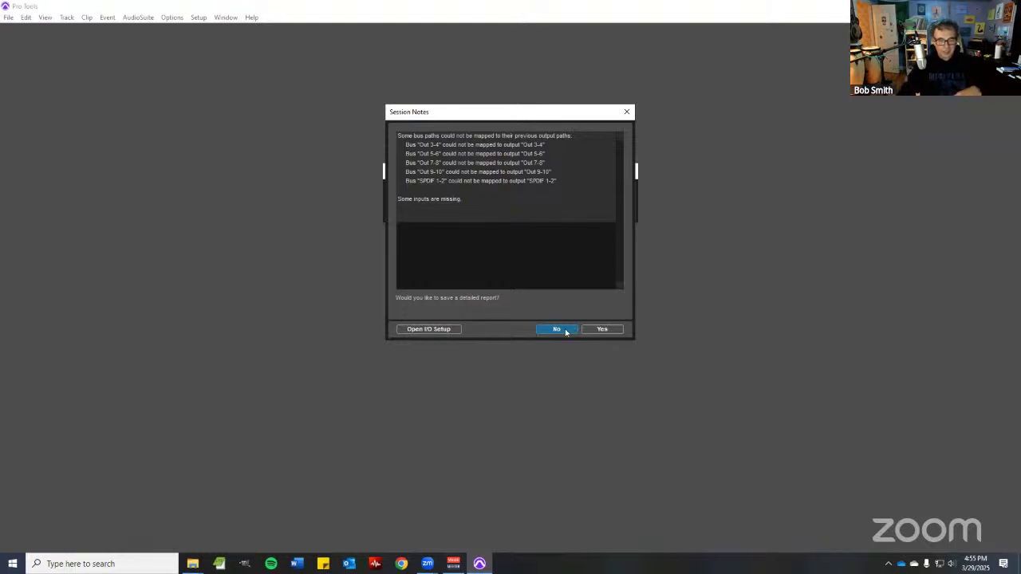
pyautogui.press('Return')
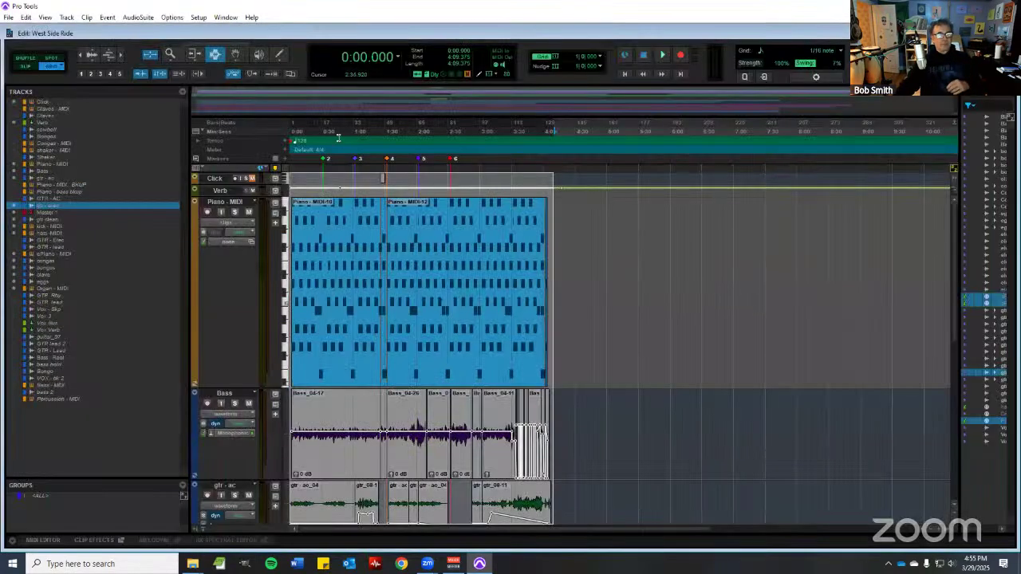
# - Check which peripheral is listed in Hardware Setup, then close the dialog
pyautogui.click(203, 17)
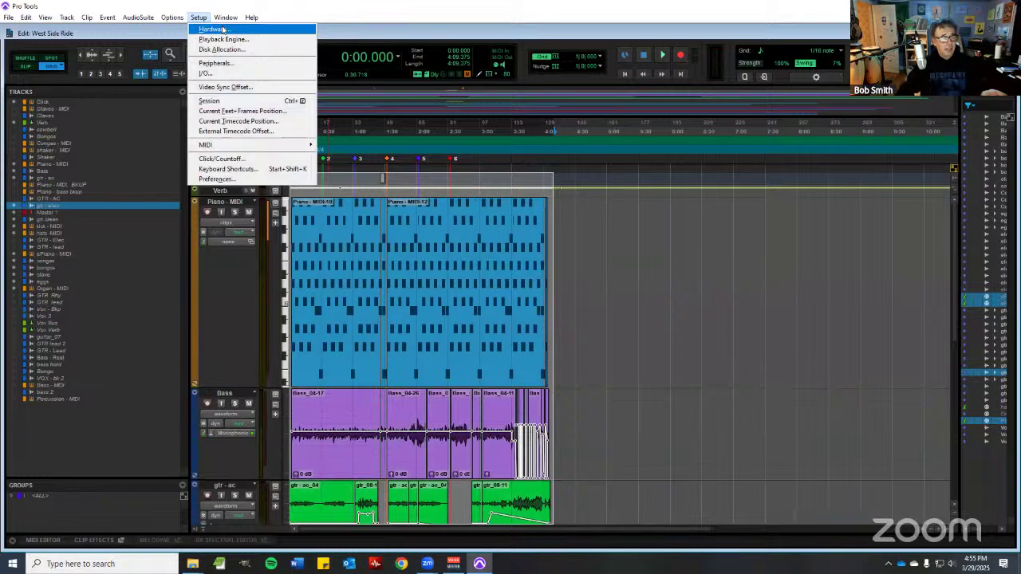
pyautogui.click(214, 28)
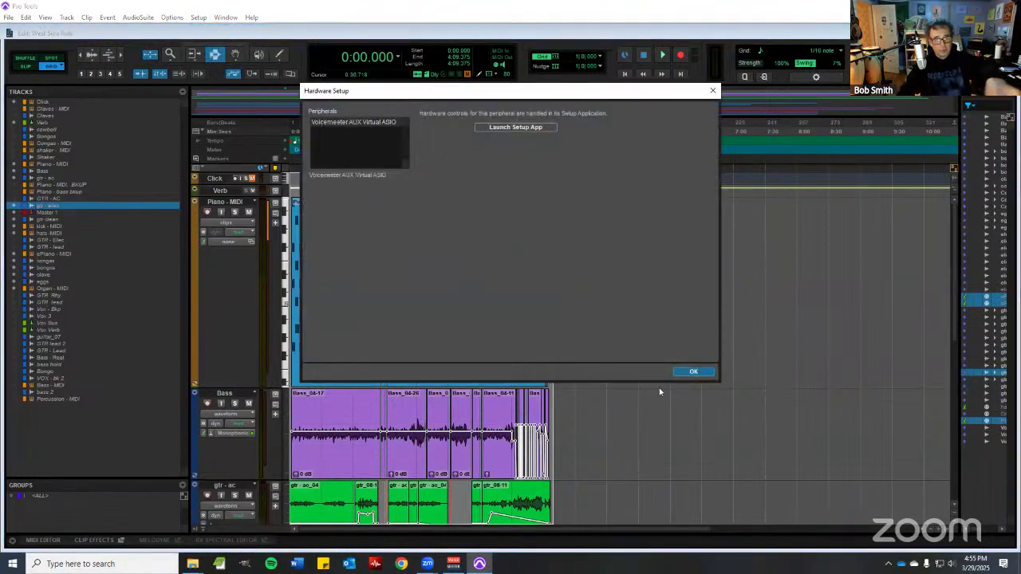
pyautogui.click(678, 374)
# - Review the available devices in the Playback Engine settings and close them with the current engine kept
pyautogui.click(198, 18)
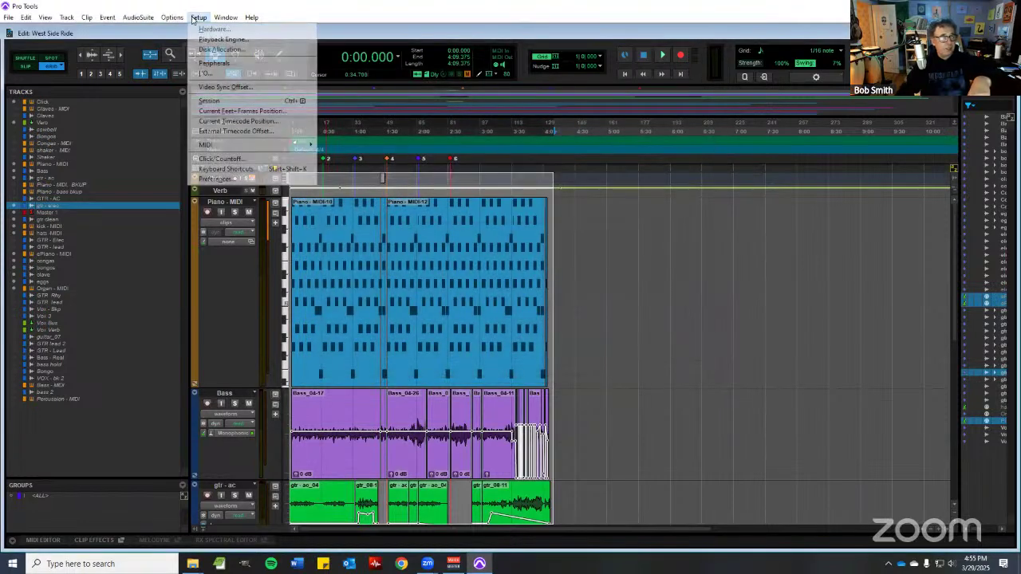
pyautogui.click(214, 38)
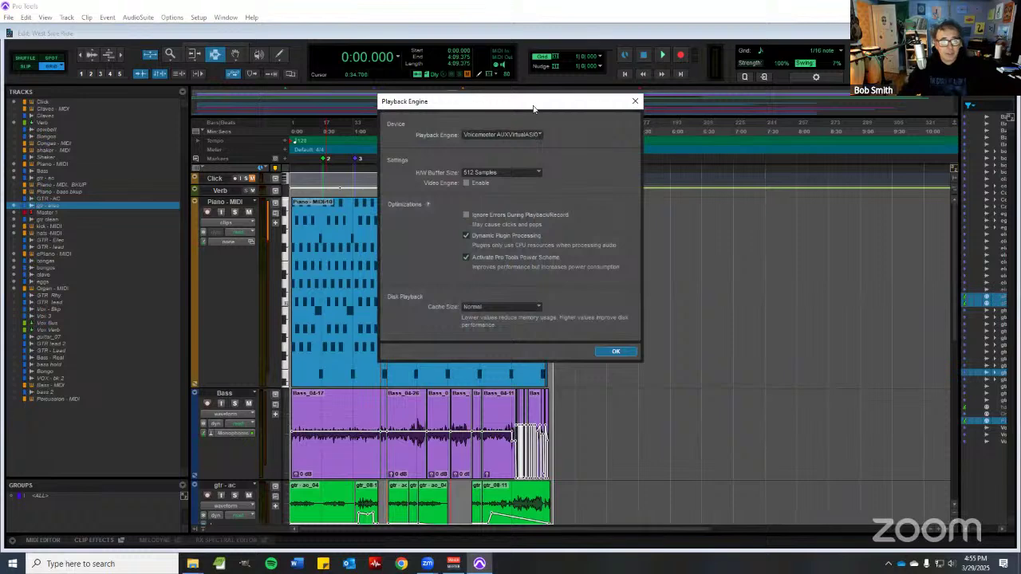
pyautogui.moveTo(534, 104); pyautogui.dragTo(574, 145)
pyautogui.click(578, 177)
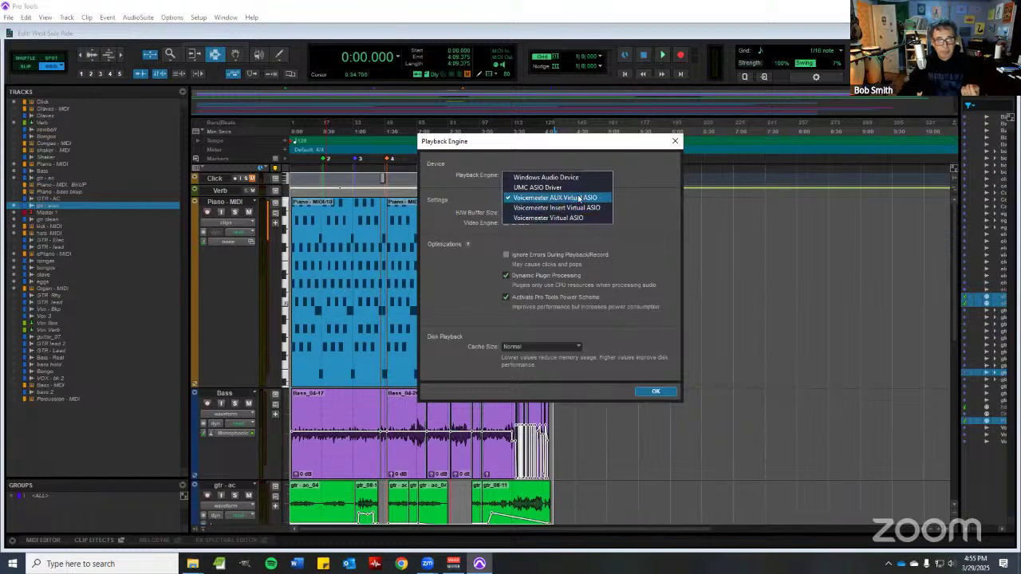
pyautogui.click(628, 176)
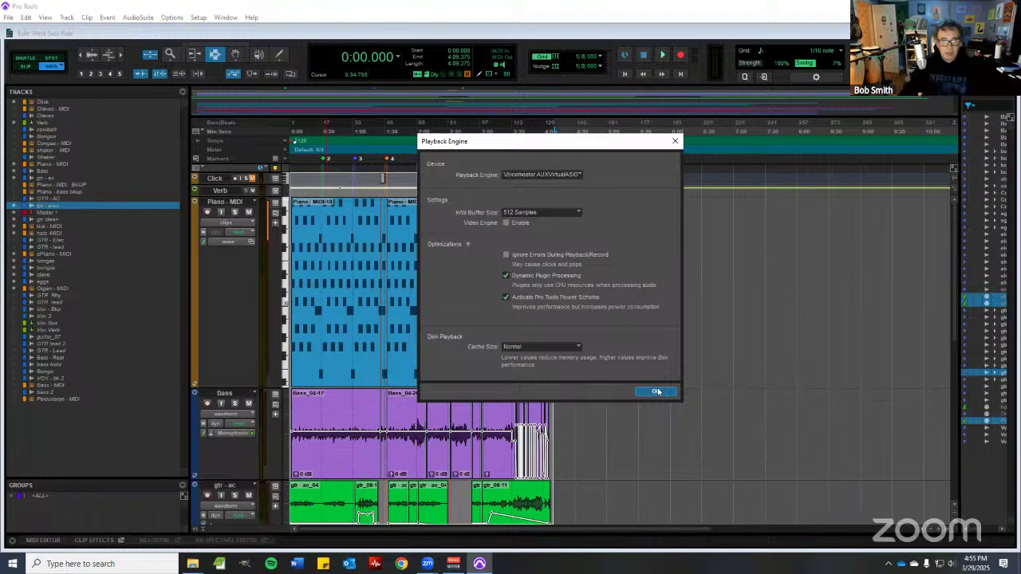
pyautogui.click(676, 142)
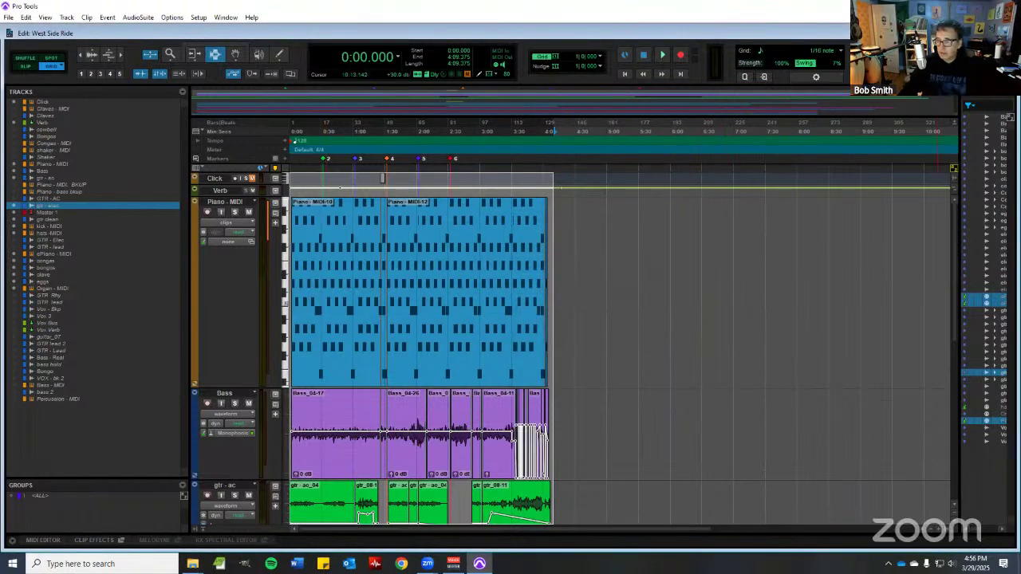
# - Clear the timeline selection and play the session from the start
pyautogui.click(383, 178)
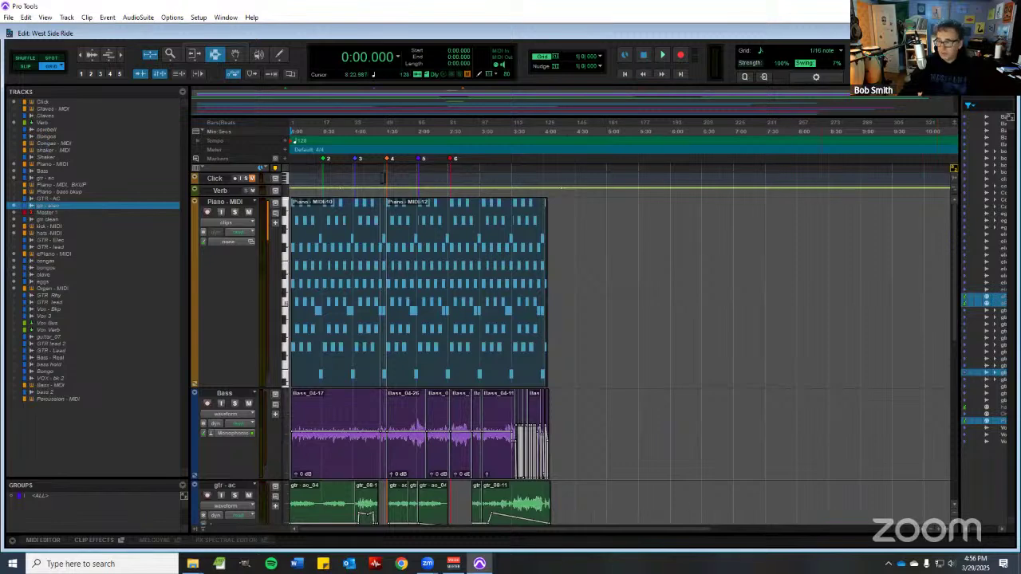
pyautogui.press('space')
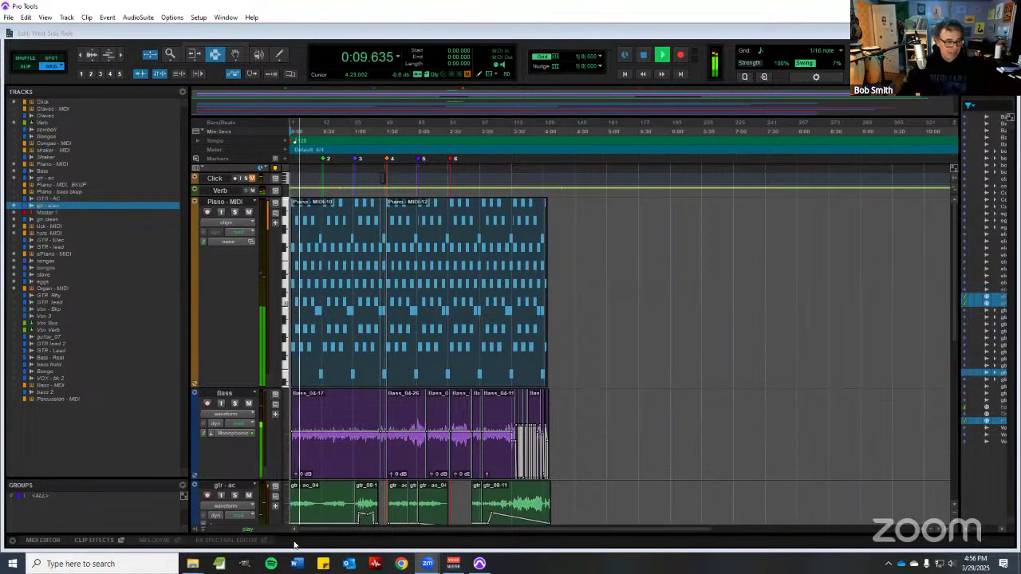
# - Switch to Voicemeeter Banana, turn off B2 on the Mic strip and make the strip mono
pyautogui.click(453, 563)
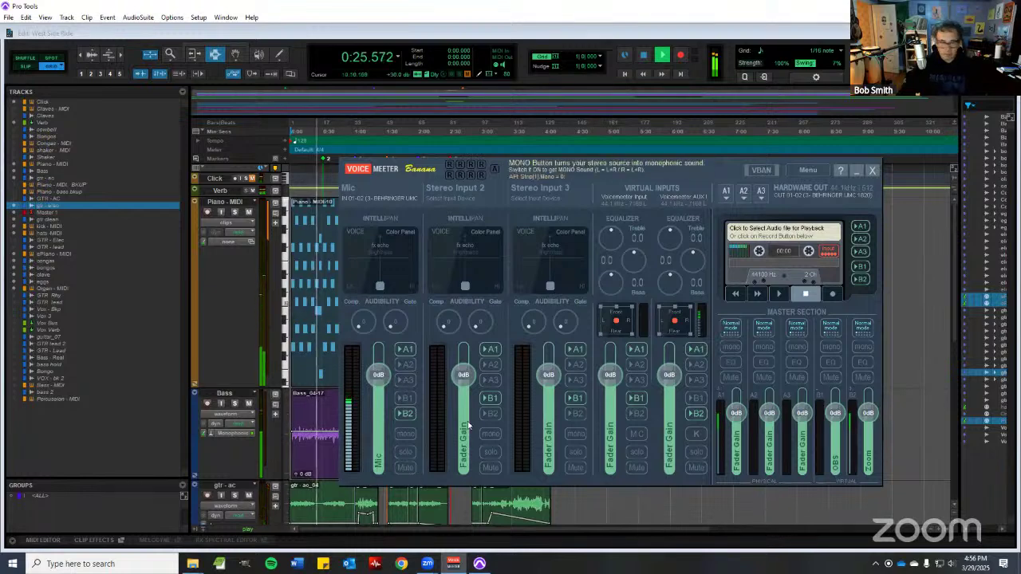
pyautogui.click(409, 415)
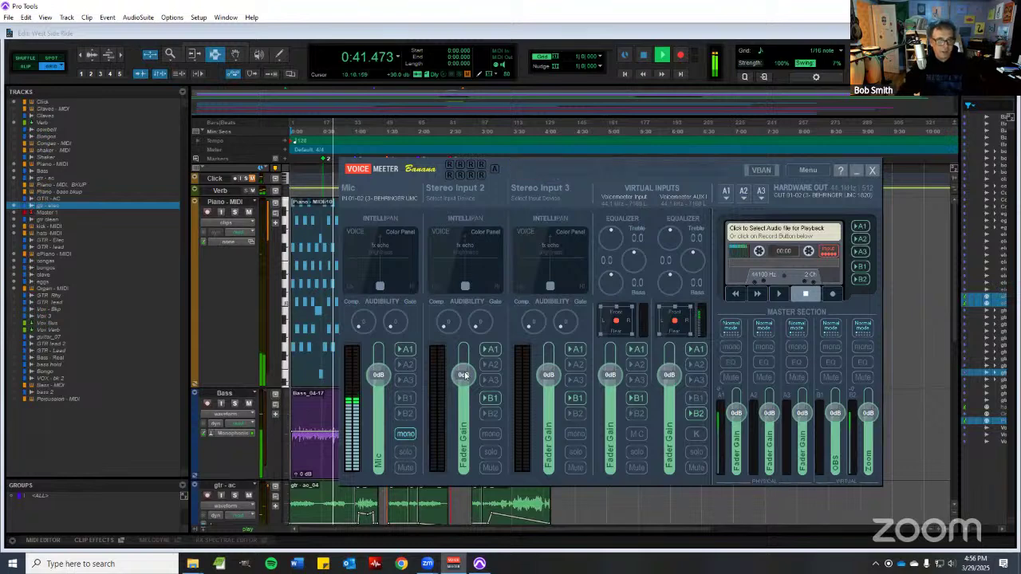
# - Return to Pro Tools, show the Mix window and stop playback
pyautogui.click(538, 8)
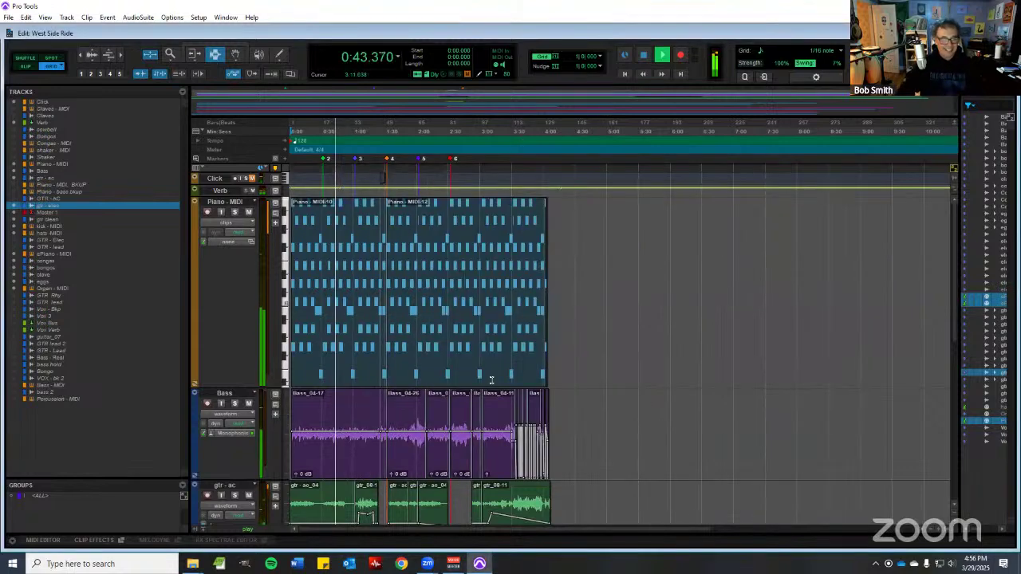
pyautogui.hotkey('ctrl', '=')
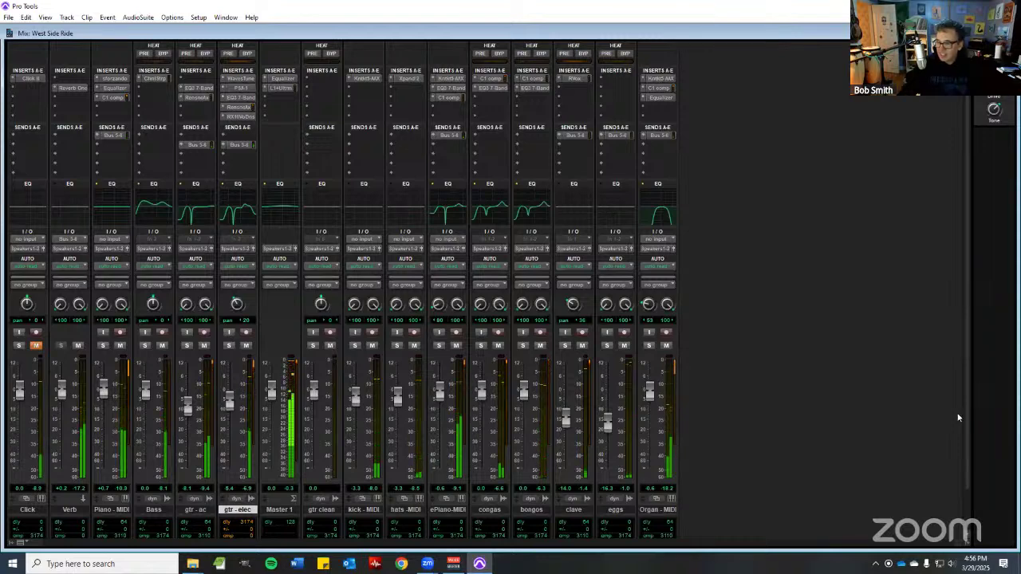
pyautogui.press('space')
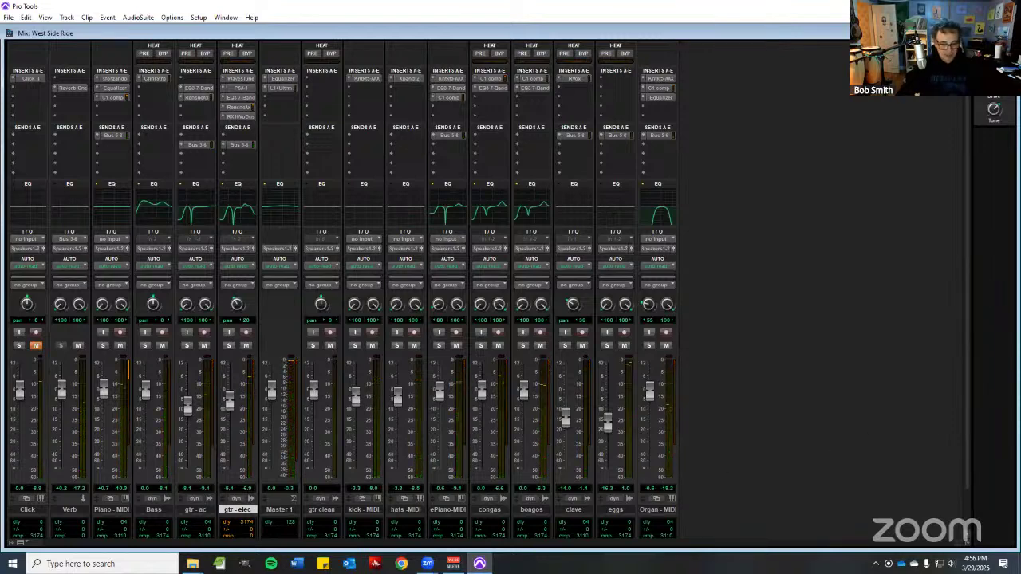
# - Switch to Voicemeeter Banana by way of Zoom, turn on B2 for the Mic strip and return to Pro Tools
pyautogui.click(427, 564)
pyautogui.click(517, 517)
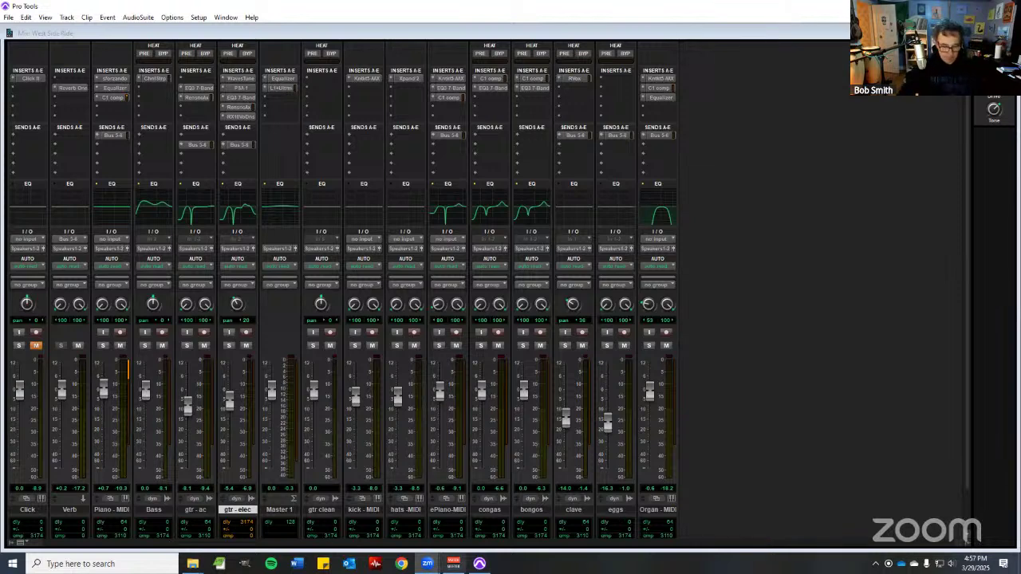
pyautogui.click(454, 562)
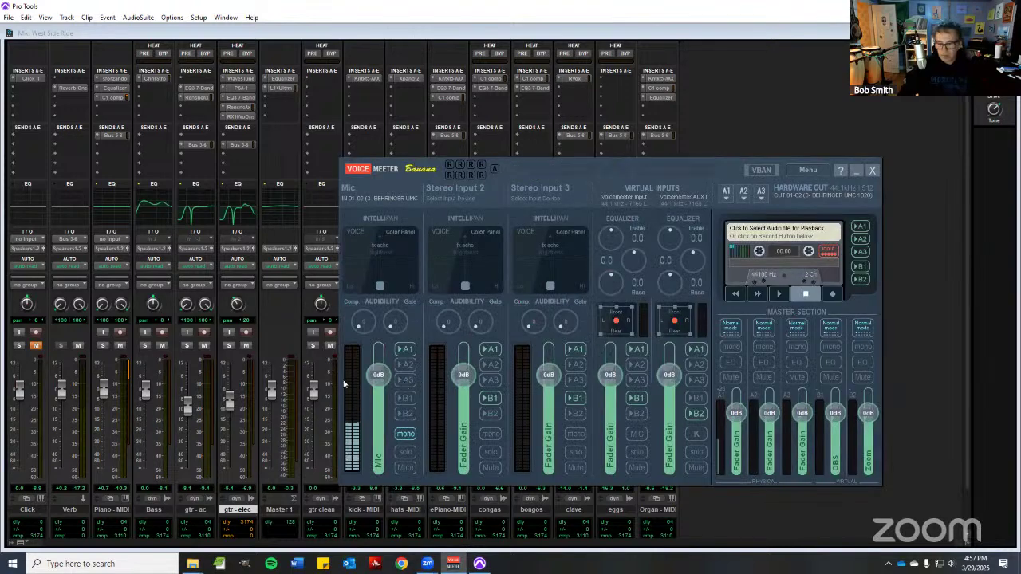
pyautogui.click(410, 415)
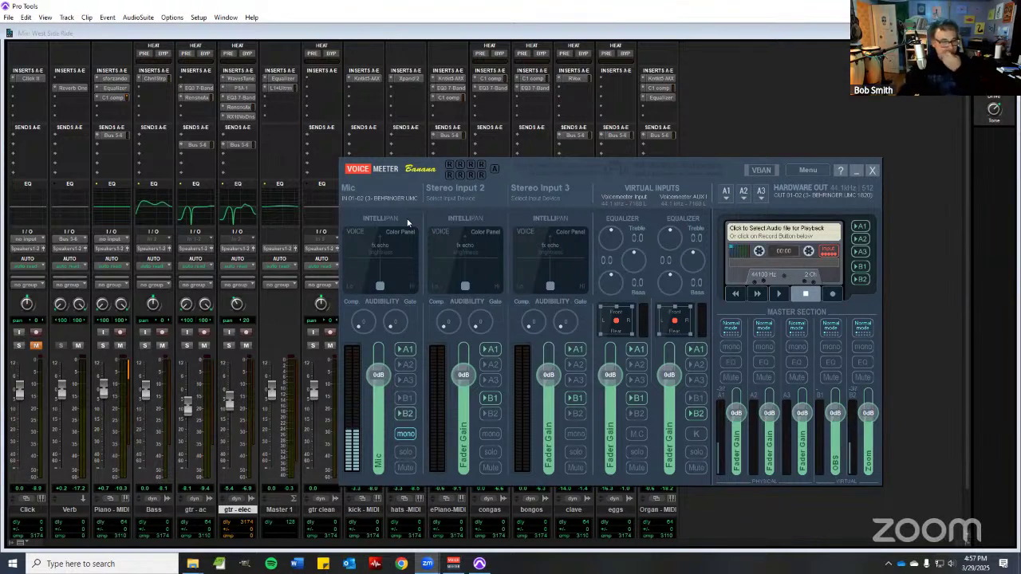
pyautogui.click(153, 72)
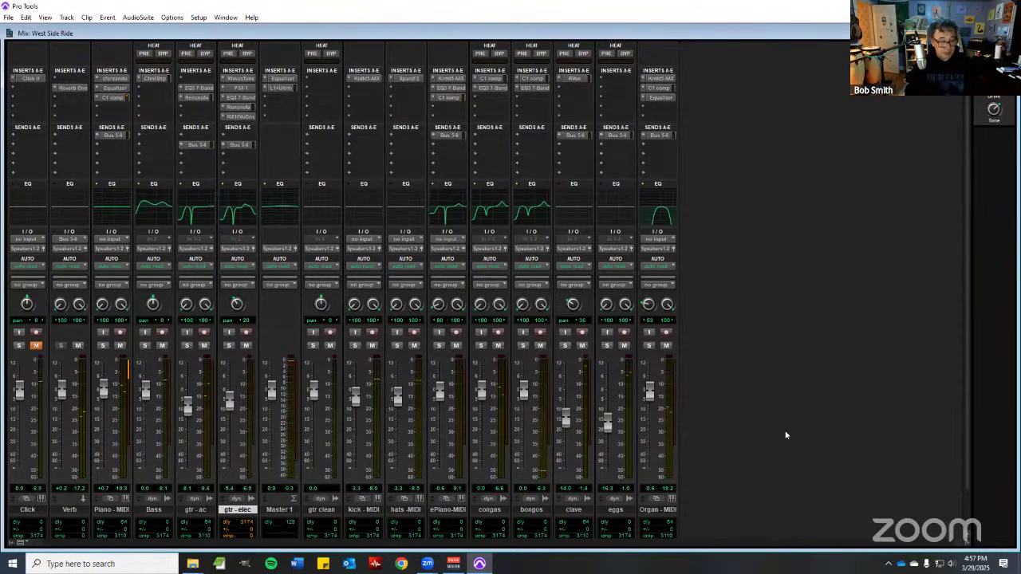
# - Examine the session's tracks and clips in the Edit window down to the organ track, then show the Mix window
pyautogui.hotkey('ctrl', '=')
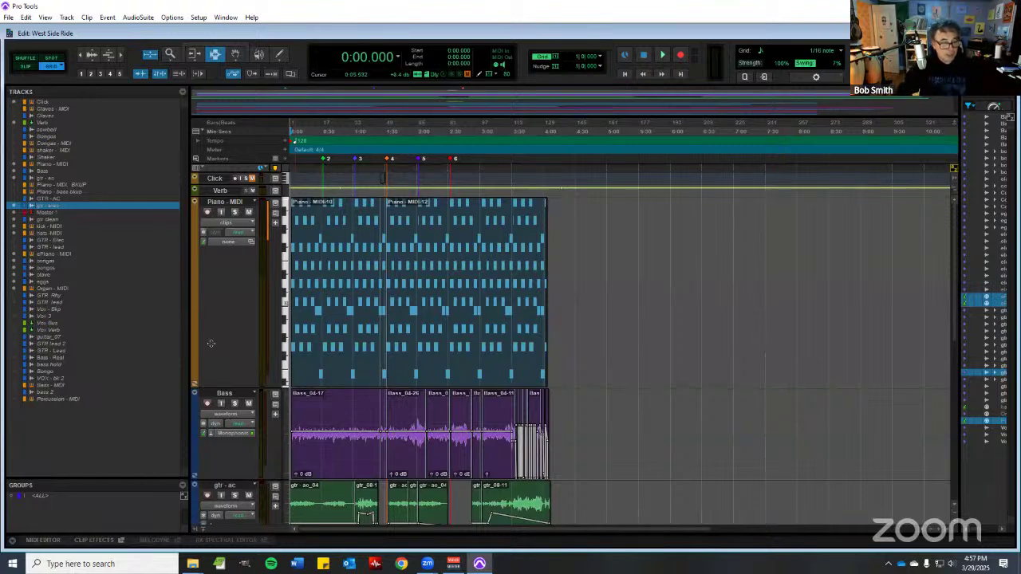
pyautogui.moveTo(201, 387); pyautogui.dragTo(201, 258)
pyautogui.scroll(-5, 664, 355)
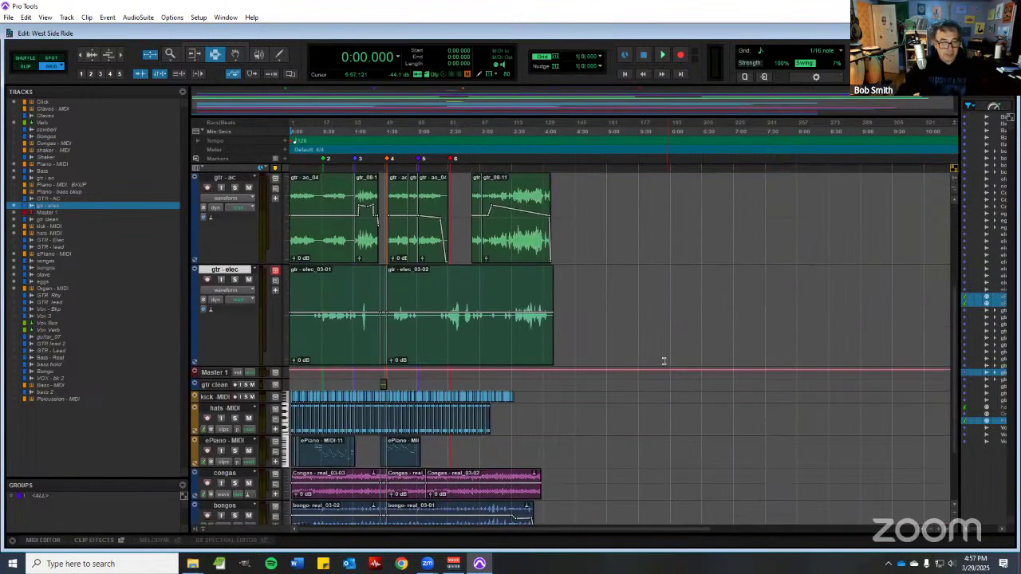
pyautogui.scroll(2, 674, 387)
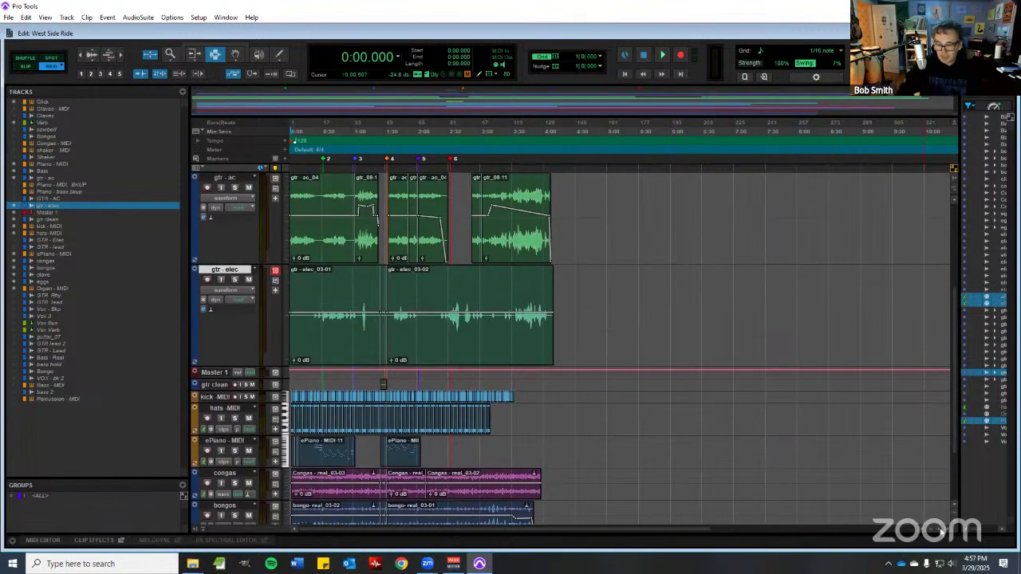
pyautogui.hotkey('ctrl', ']')
pyautogui.hotkey('ctrl', ']')
pyautogui.scroll(-3, 737, 475)
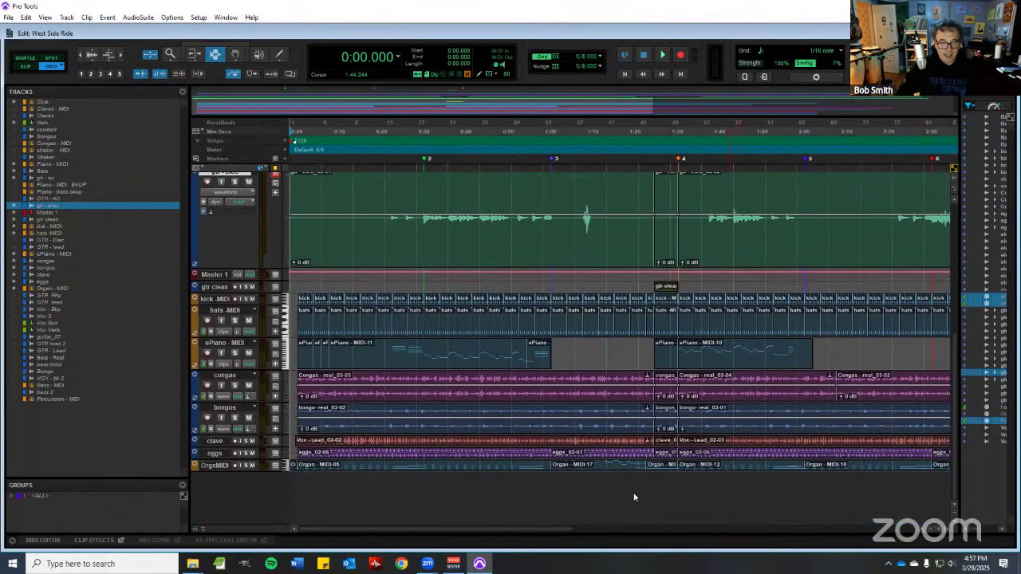
pyautogui.scroll(4, 667, 497)
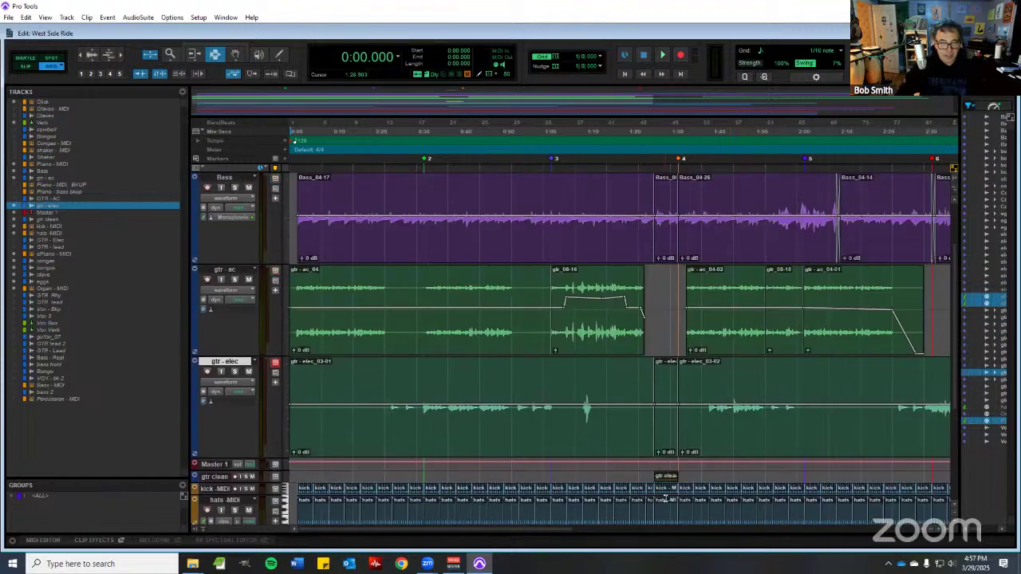
pyautogui.scroll(-3, 665, 497)
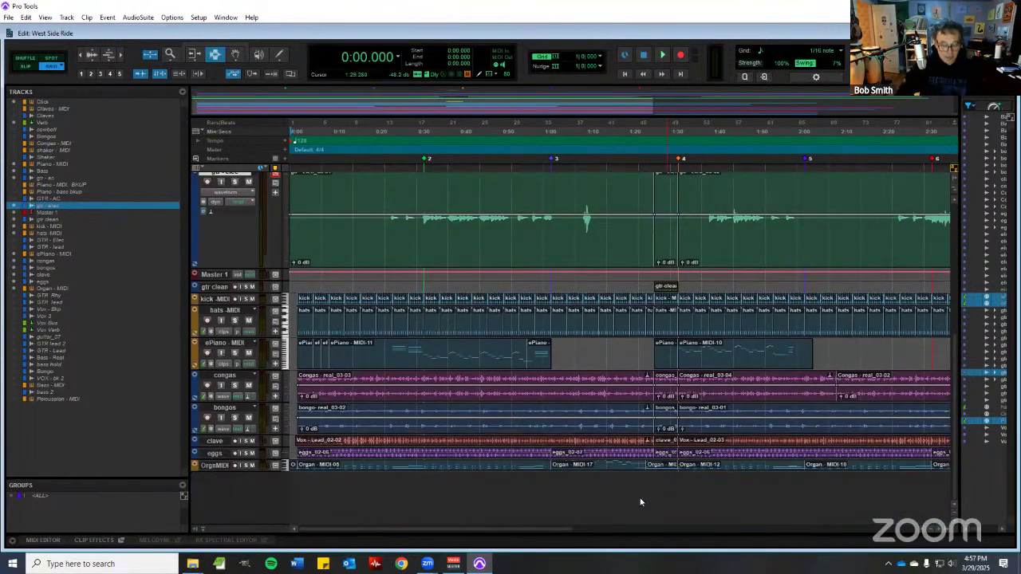
pyautogui.hotkey('ctrl', '=')
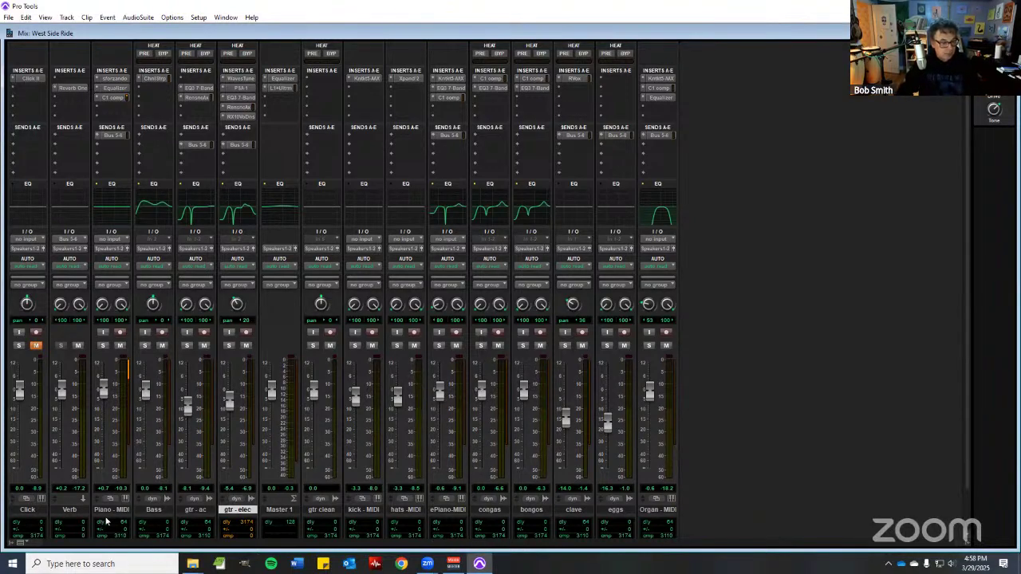
# - Compare the session's Edit and Mix windows, and restore the Mix window from full size to a smaller window
pyautogui.hotkey('ctrl', '=')
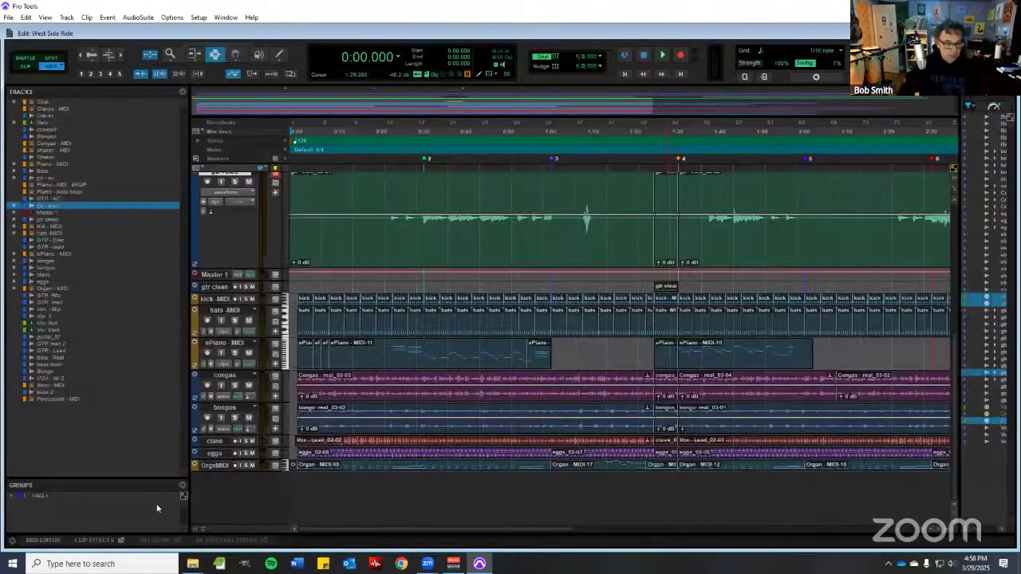
pyautogui.hotkey('ctrl', '=')
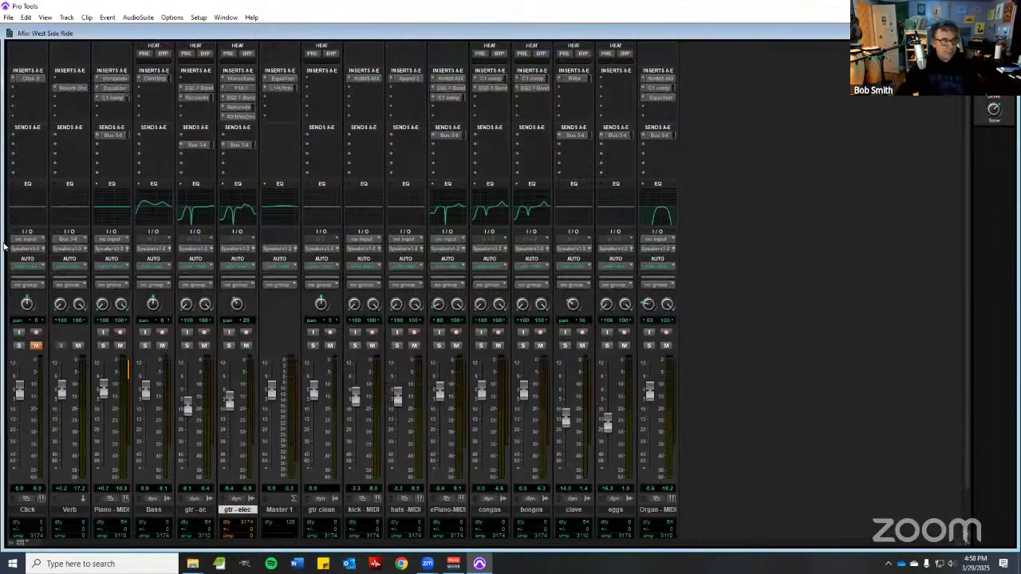
pyautogui.doubleClick(99, 36)
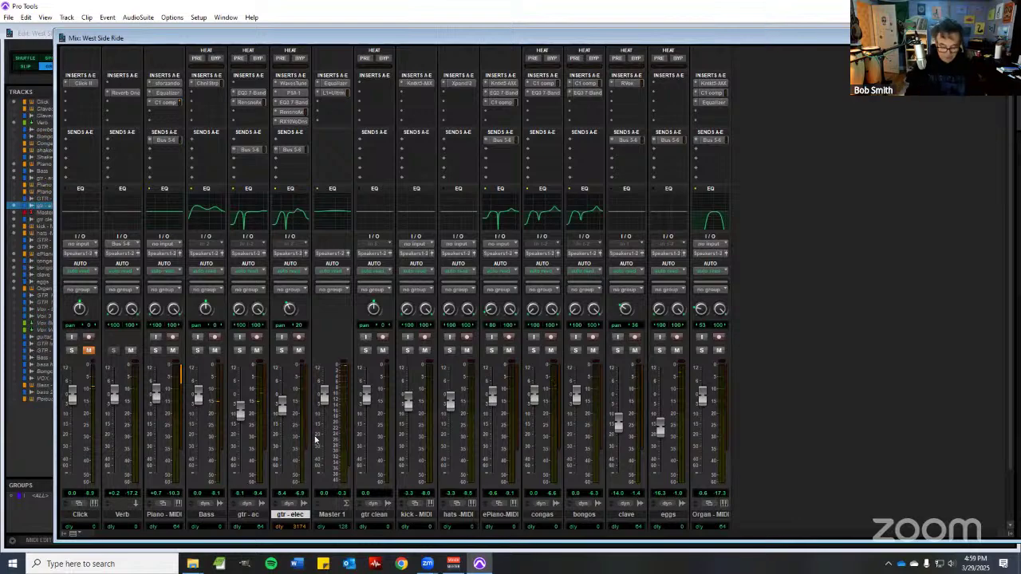
# - Return to the Edit window, enlarge the Piano - MIDI track's height and zoom the timeline out to show the whole song
pyautogui.hotkey('ctrl', '=')
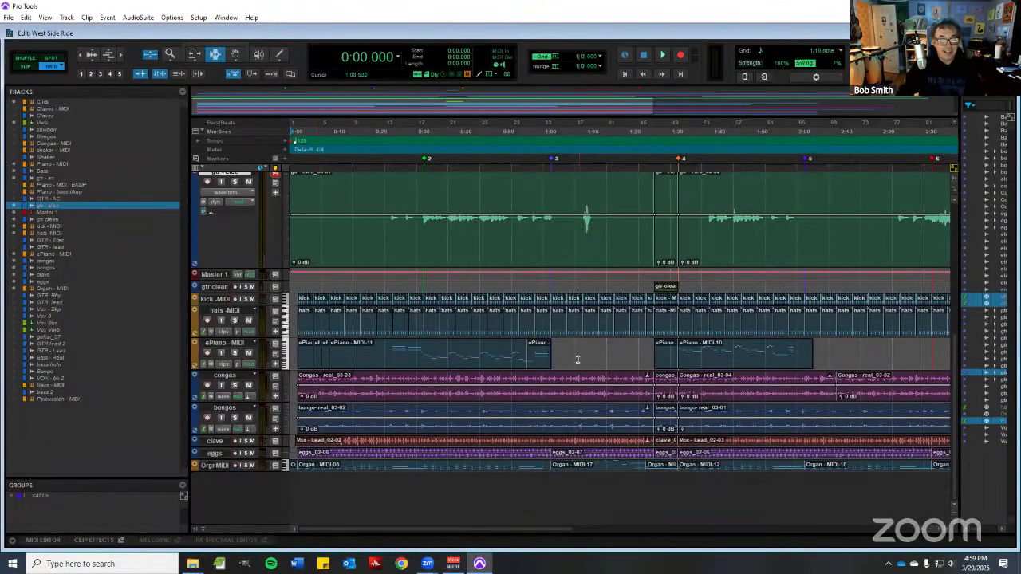
pyautogui.scroll(3, 588, 368)
pyautogui.scroll(2, 587, 368)
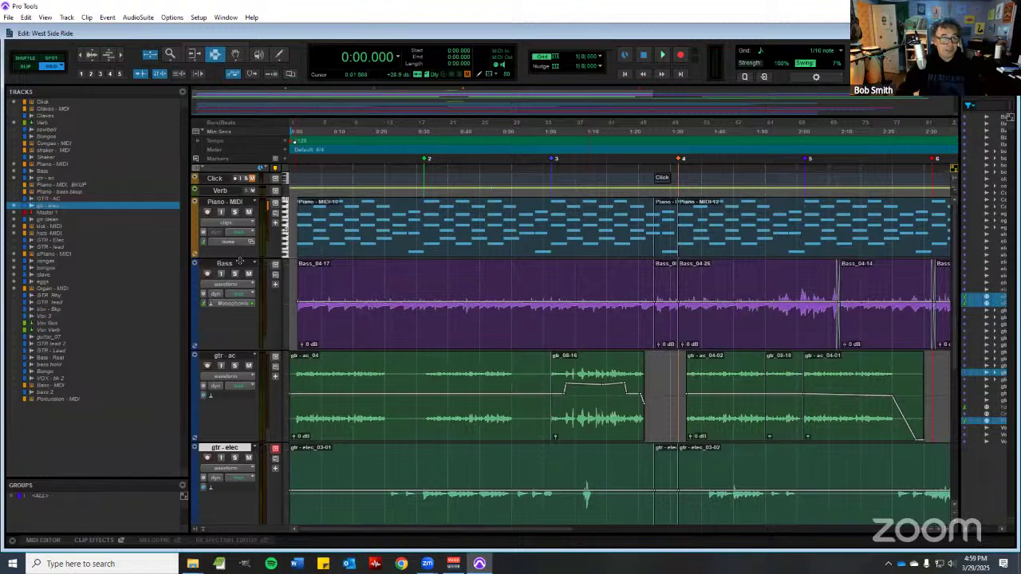
pyautogui.moveTo(234, 333); pyautogui.dragTo(234, 334)
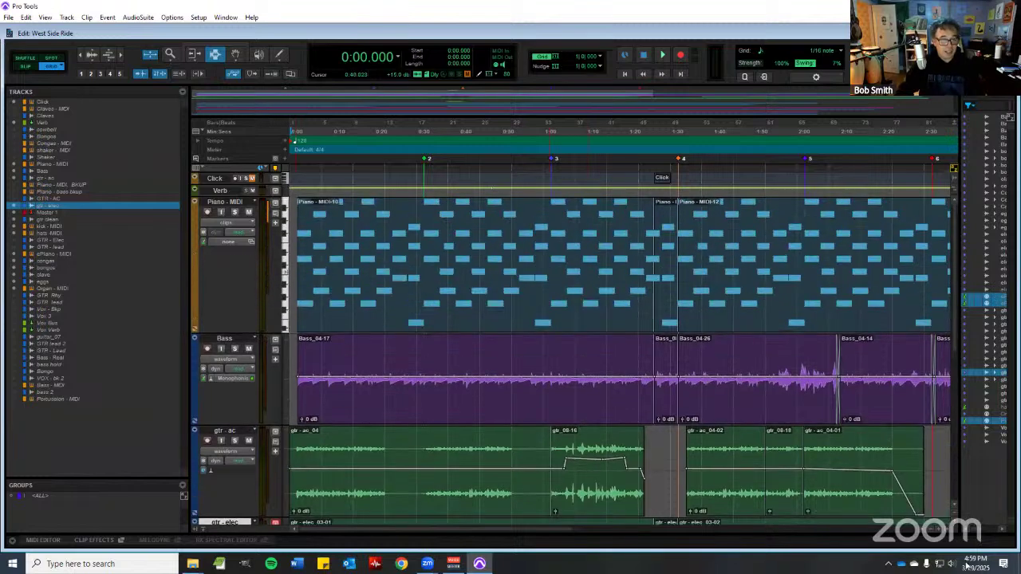
pyautogui.click(933, 532)
pyautogui.click(933, 532)
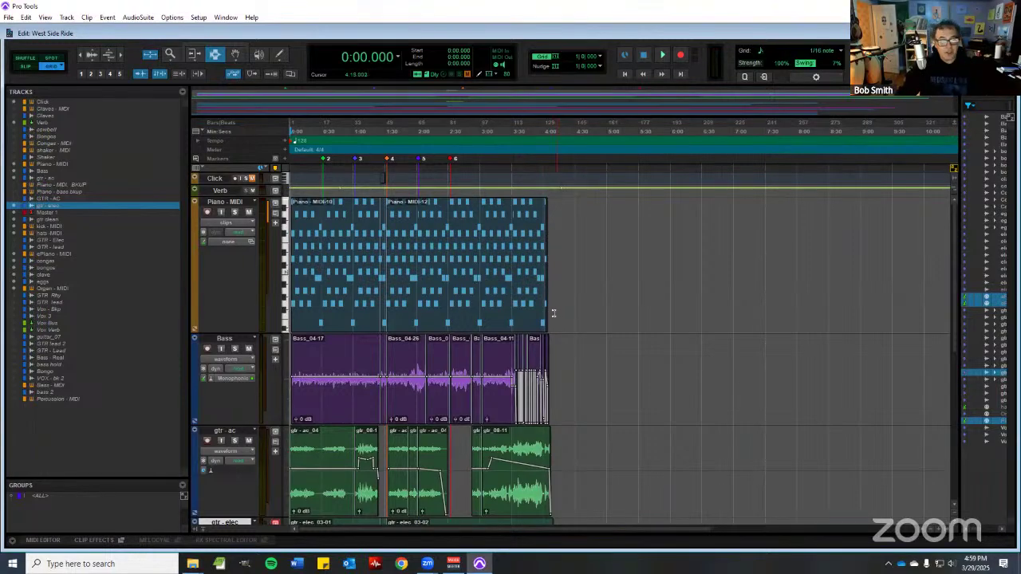
pyautogui.scroll(-3, 630, 403)
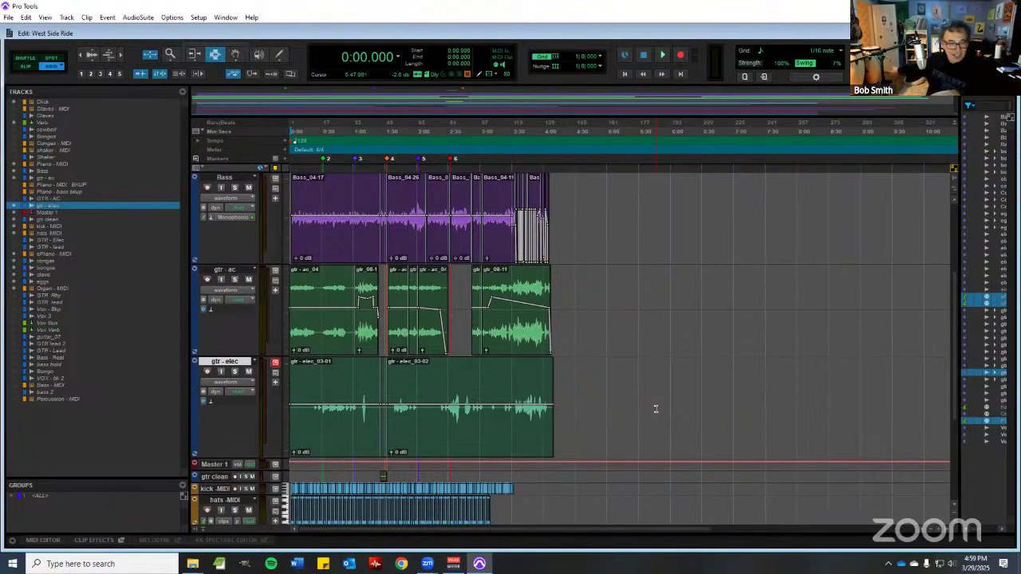
pyautogui.scroll(3, 472, 356)
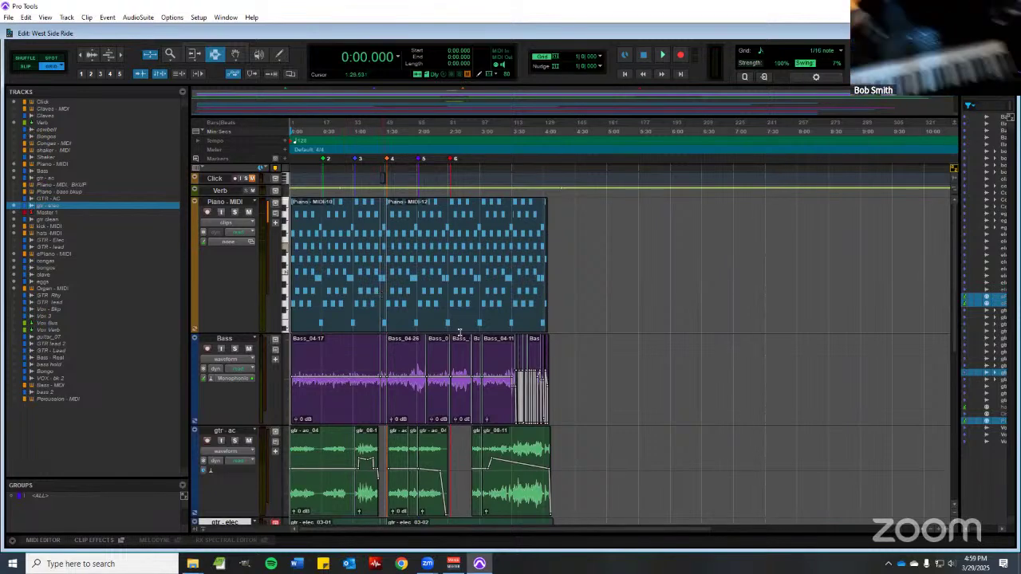
# - Switch to Zoom and back to Pro Tools, and bring the gtr - ac and gtr - elec tracks into view
pyautogui.click(429, 564)
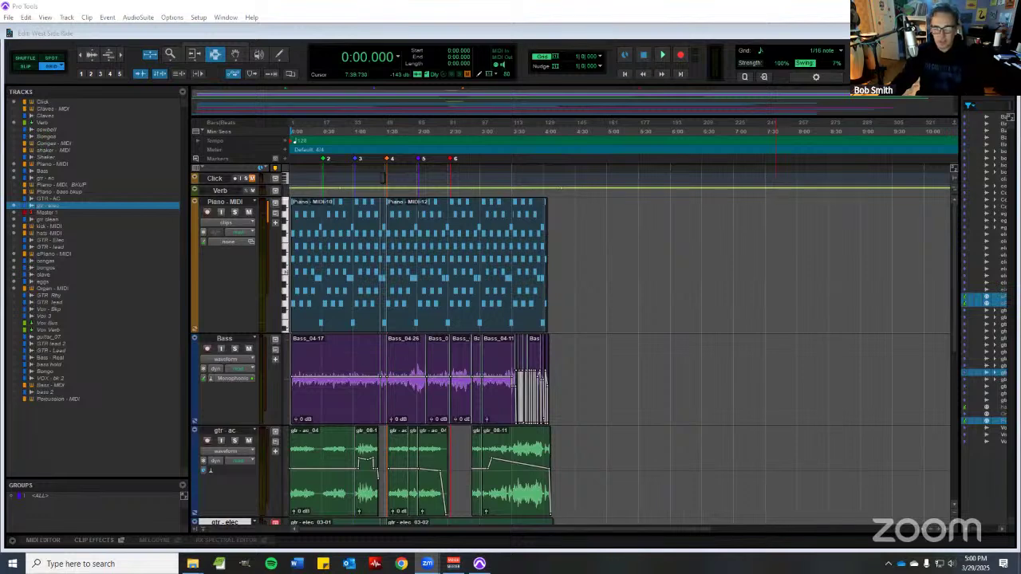
pyautogui.click(335, 263)
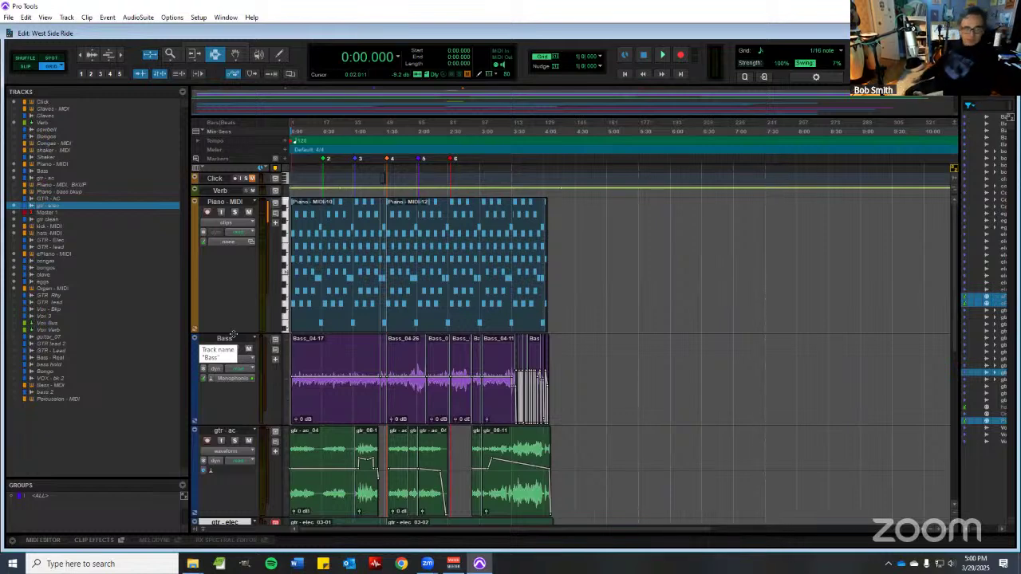
pyautogui.scroll(-1, 255, 403)
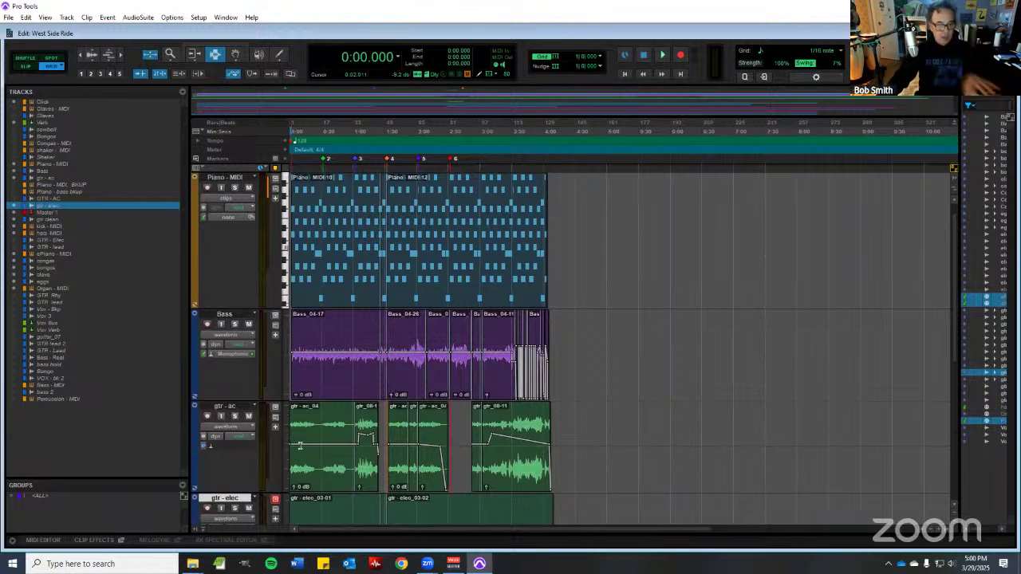
pyautogui.scroll(-3, 281, 323)
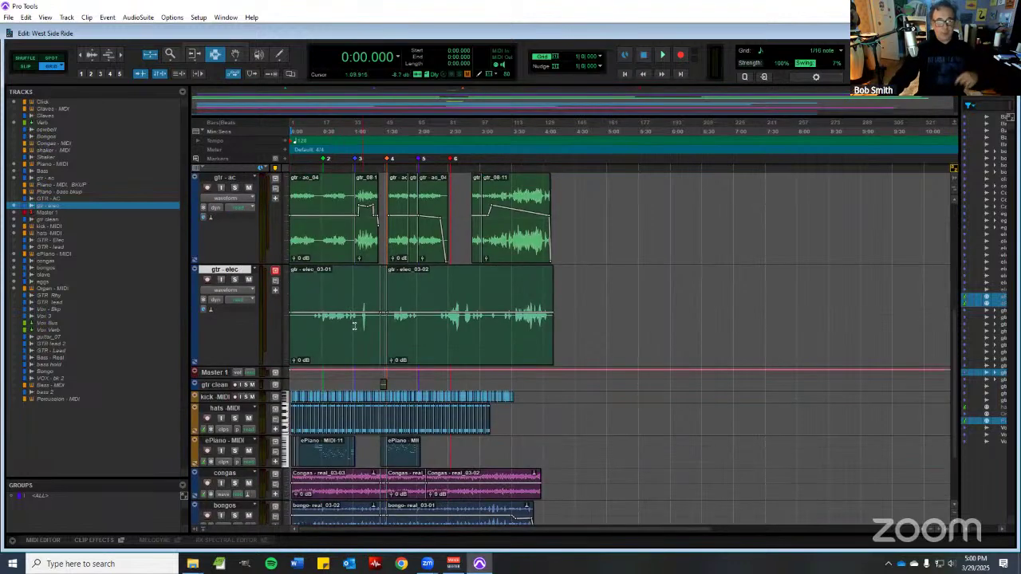
# - Solo the gtr - elec track and start playback from 0:26.250
pyautogui.click(234, 280)
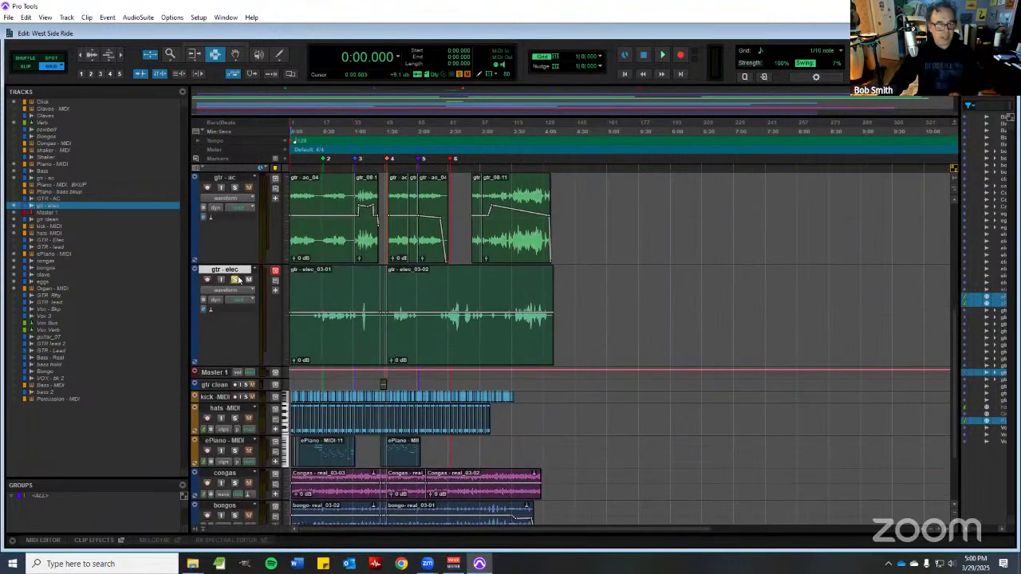
pyautogui.click(320, 130)
pyautogui.press('space')
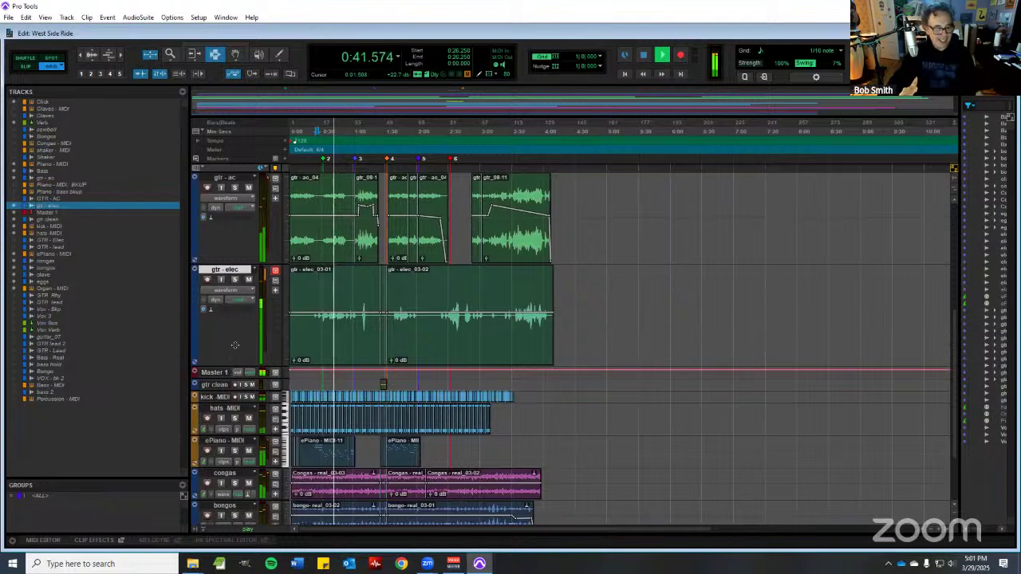
# - Reduce the gtr - elec track's height and enlarge the gtr clean and kick - MIDI tracks
pyautogui.moveTo(234, 344); pyautogui.dragTo(253, 418)
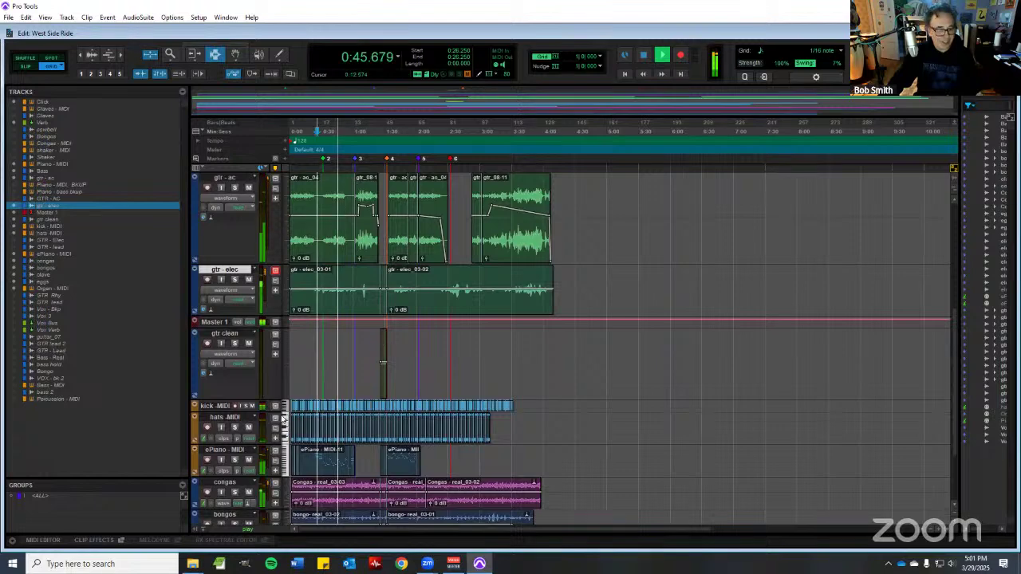
pyautogui.moveTo(229, 455); pyautogui.dragTo(230, 461)
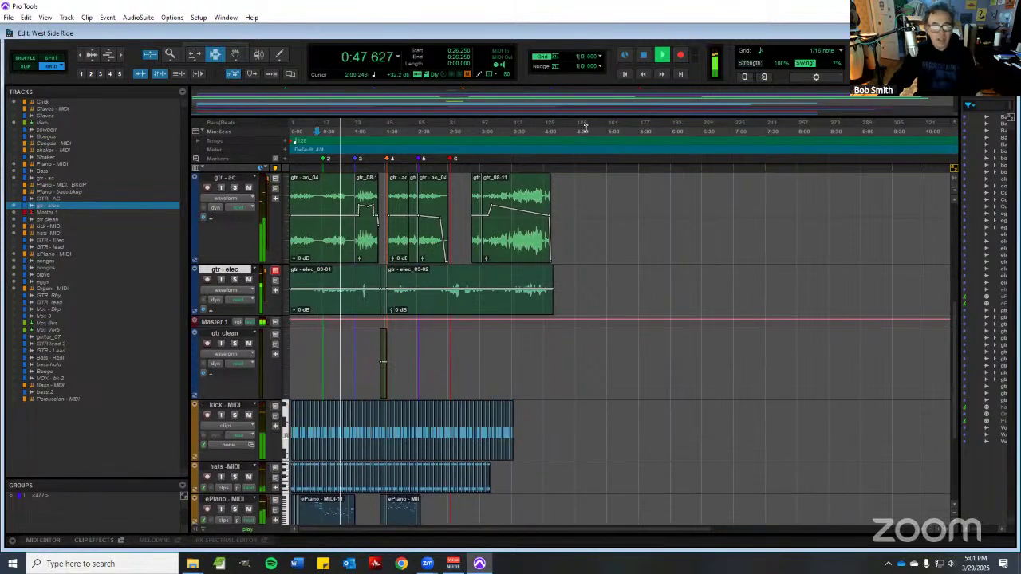
pyautogui.scroll(-4, 765, 251)
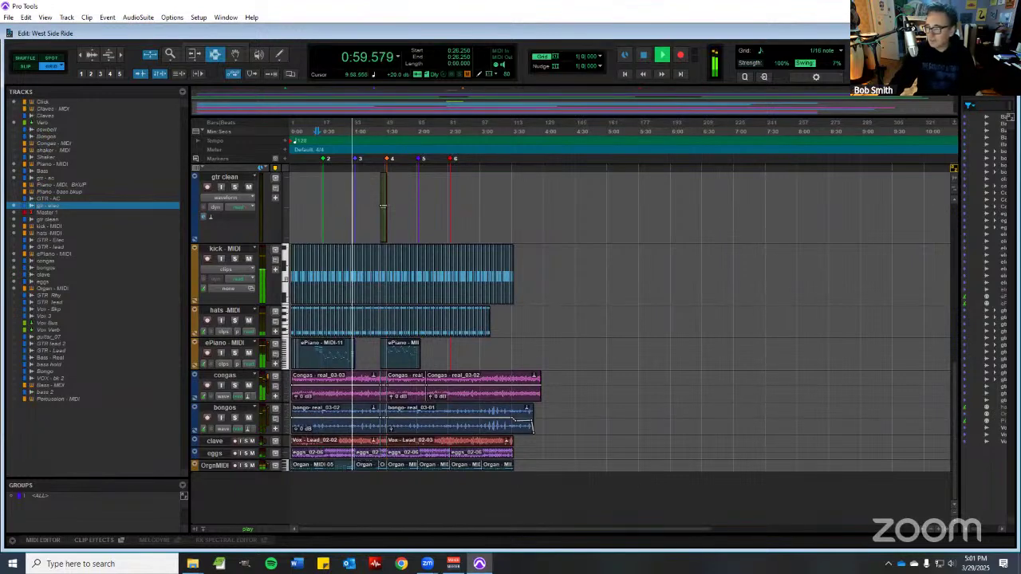
# - Lower the Master 1 fader to about -29.7 dB in the Mix window, and return to the Edit window
pyautogui.hotkey('ctrl', '=')
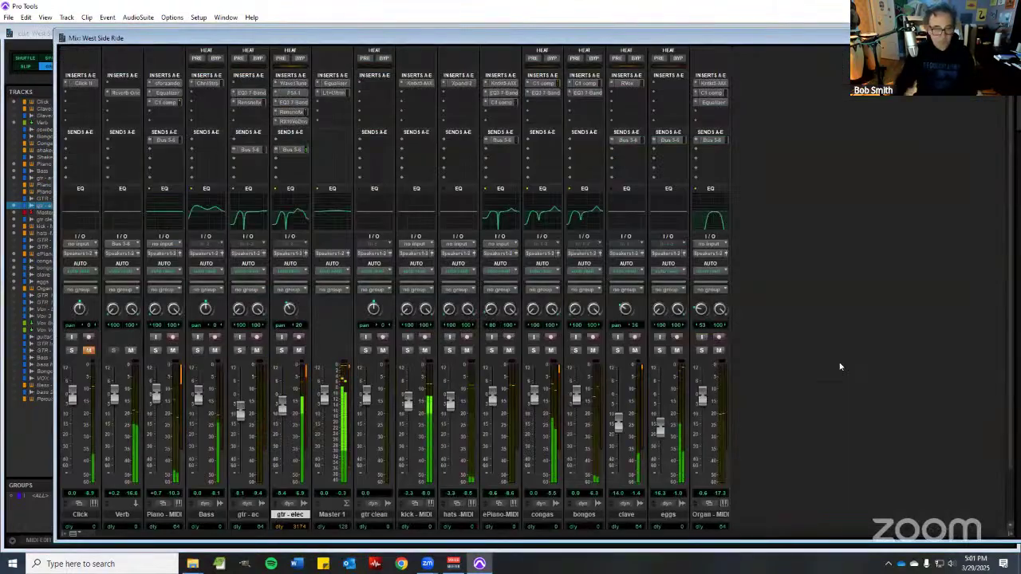
pyautogui.moveTo(324, 399); pyautogui.dragTo(324, 451)
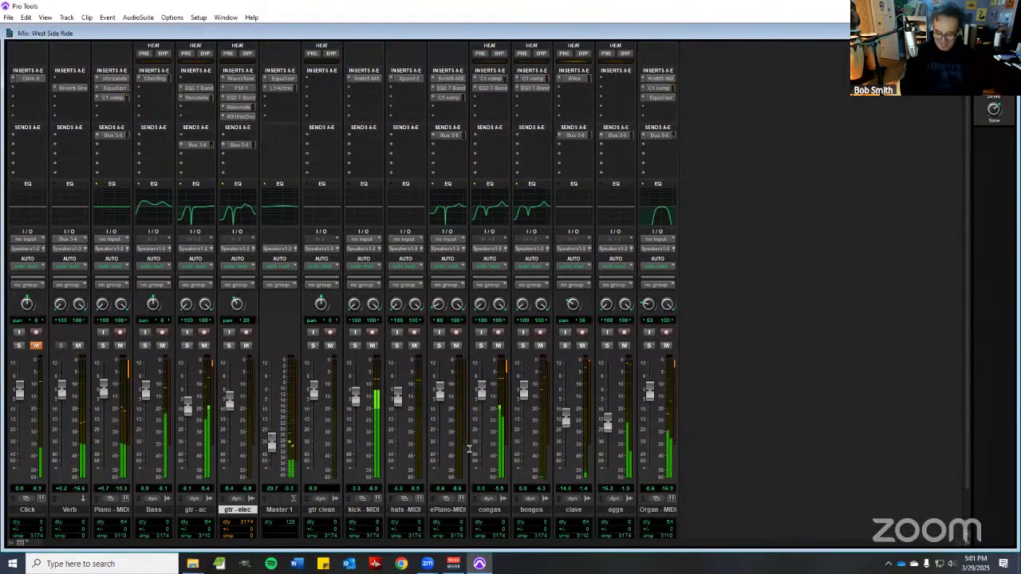
pyautogui.hotkey('ctrl', '=')
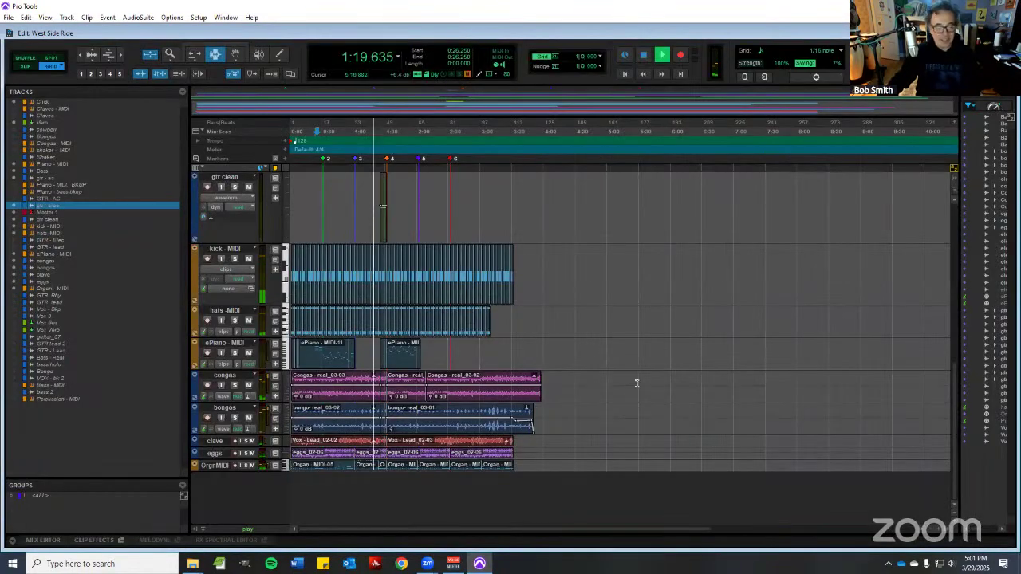
# - Review the tracks from Click down to Organ - MIDI during playback, and select the Piano - MIDI clips across the whole song
pyautogui.scroll(5, 634, 389)
pyautogui.scroll(4, 634, 389)
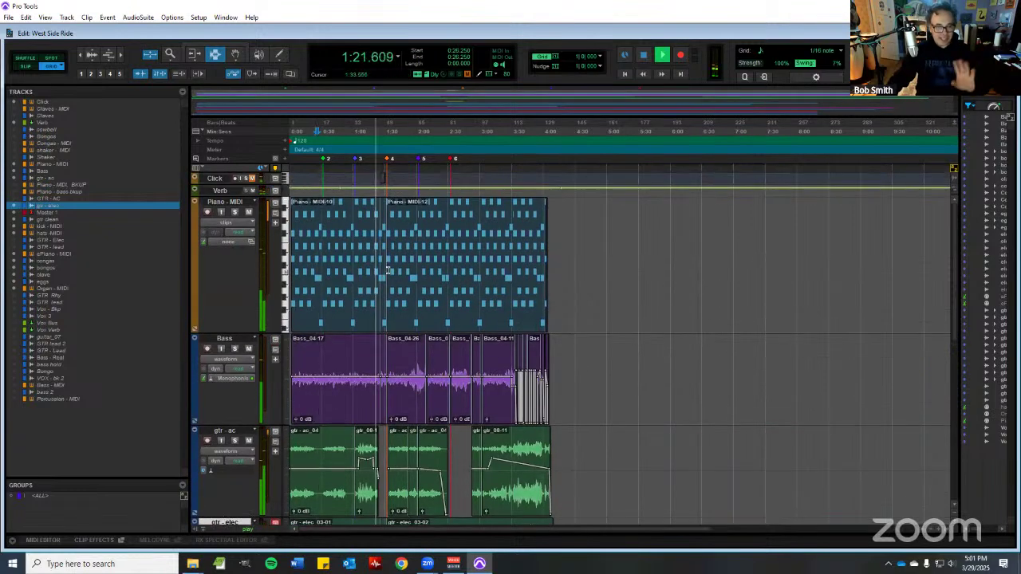
pyautogui.scroll(-4, 440, 248)
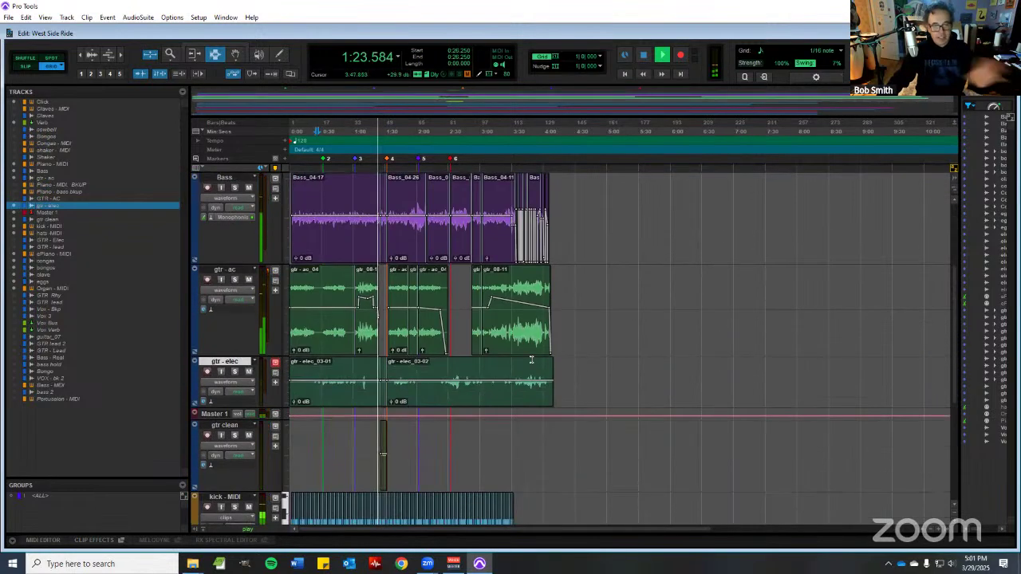
pyautogui.scroll(-2, 589, 384)
pyautogui.scroll(-4, 589, 384)
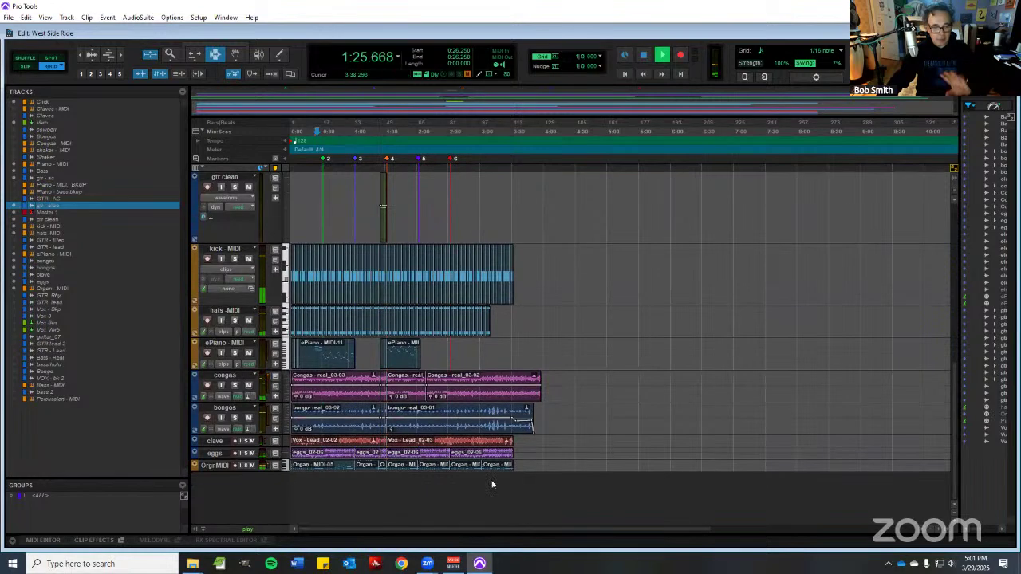
pyautogui.scroll(8, 527, 391)
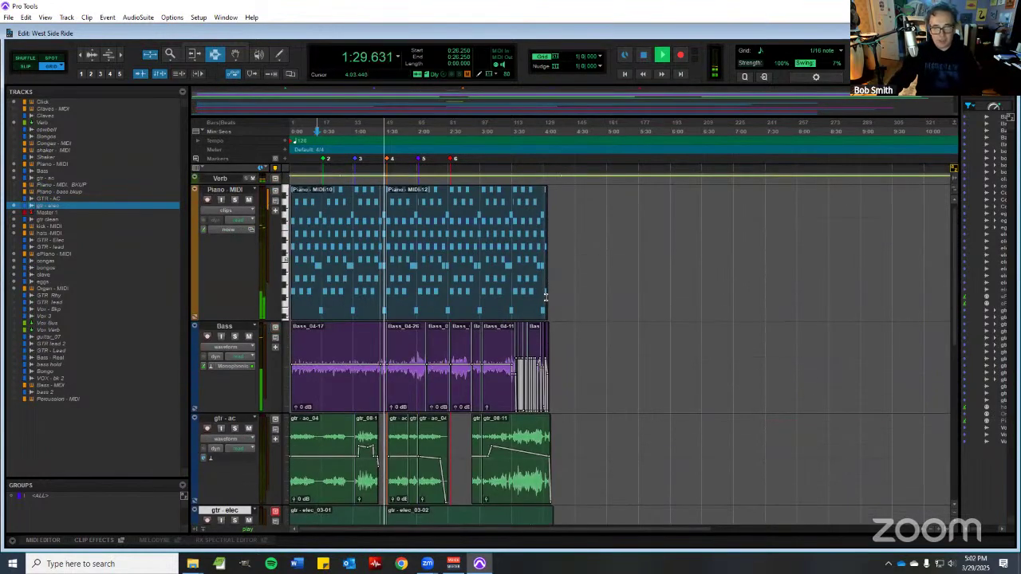
pyautogui.moveTo(545, 297)
pyautogui.mouseDown()
pyautogui.moveTo(388, 308)
pyautogui.moveTo(185, 348)
pyautogui.mouseUp()
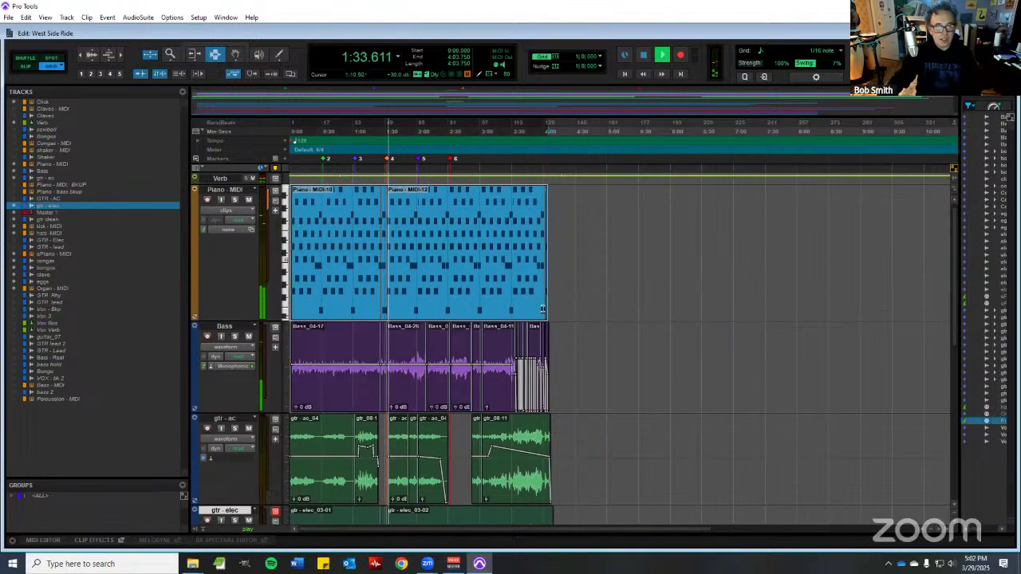
# - Bring the gtr - ac track's final section into view and continue playback from 3:28.125
pyautogui.scroll(-5, 657, 348)
pyautogui.scroll(3, 647, 369)
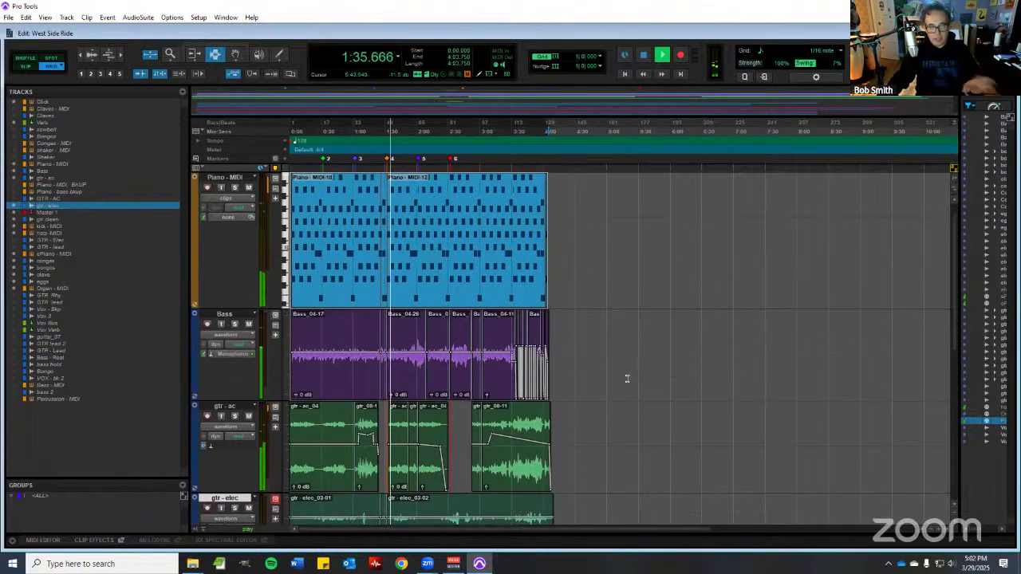
pyautogui.scroll(-3, 614, 353)
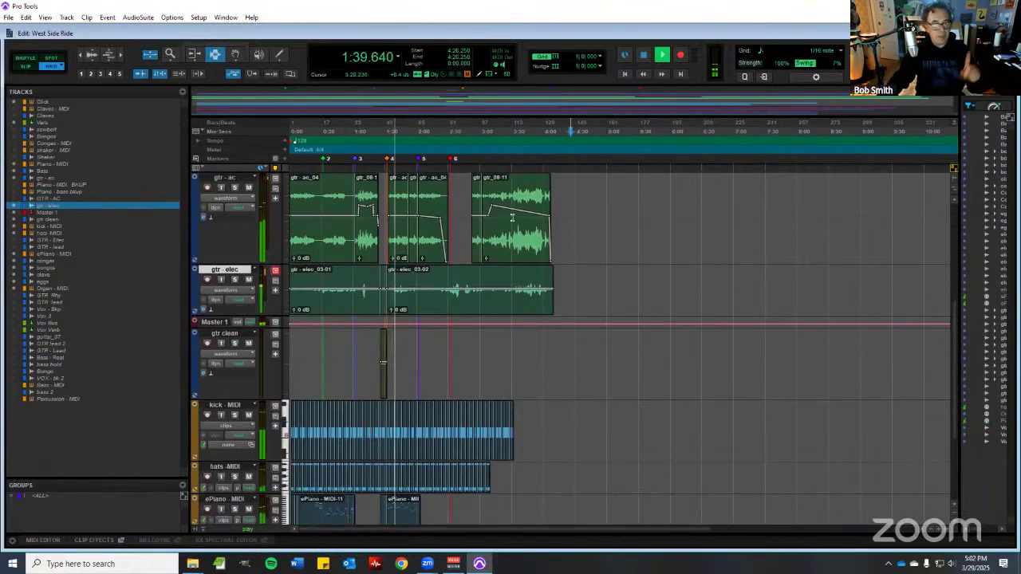
pyautogui.click(509, 125)
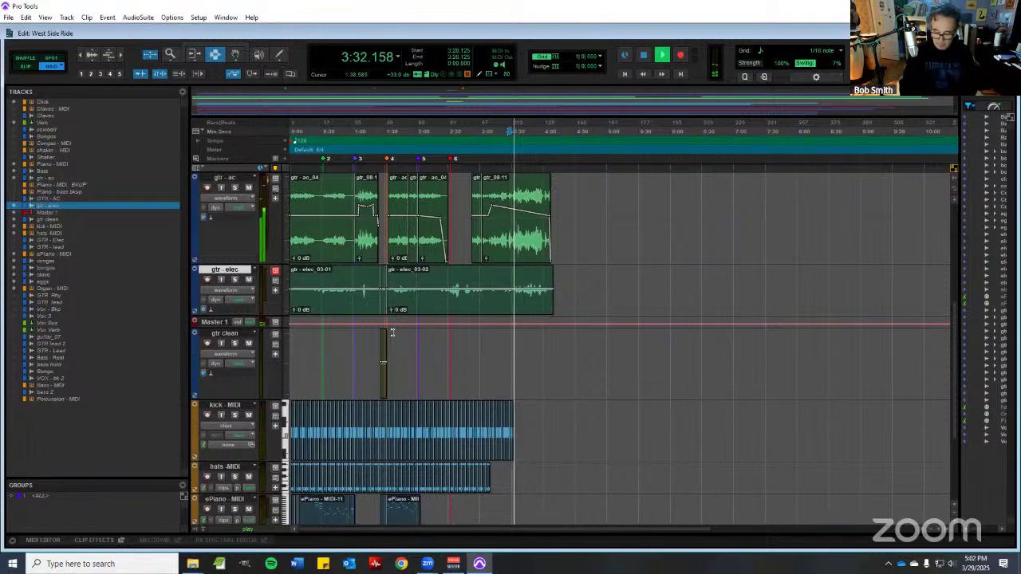
# - Raise the Master 1 fader to about +0.4 dB in the Mix window, and return to the Edit window
pyautogui.hotkey('ctrl', '=')
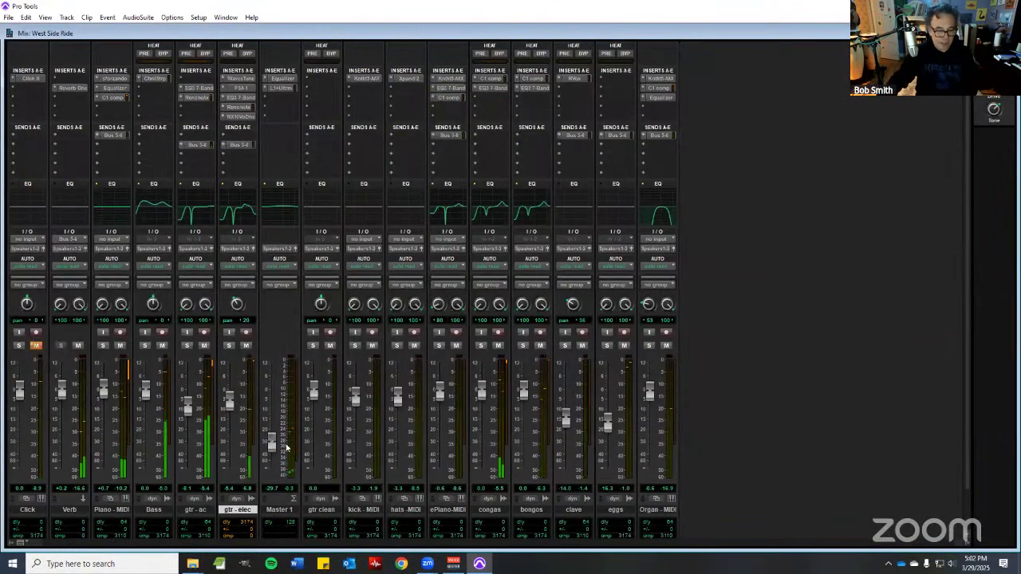
pyautogui.moveTo(272, 441); pyautogui.dragTo(280, 395)
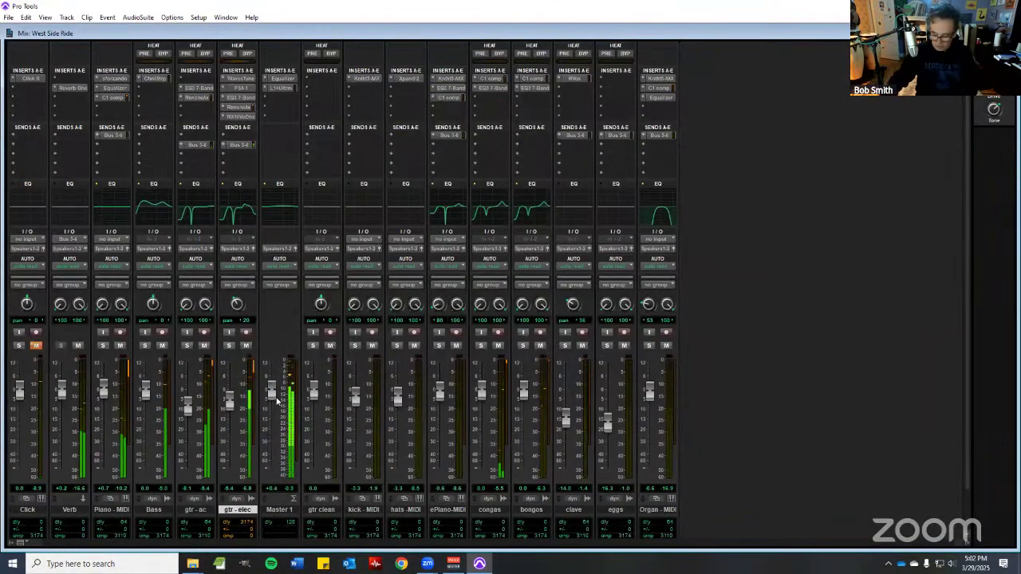
pyautogui.hotkey('ctrl', '=')
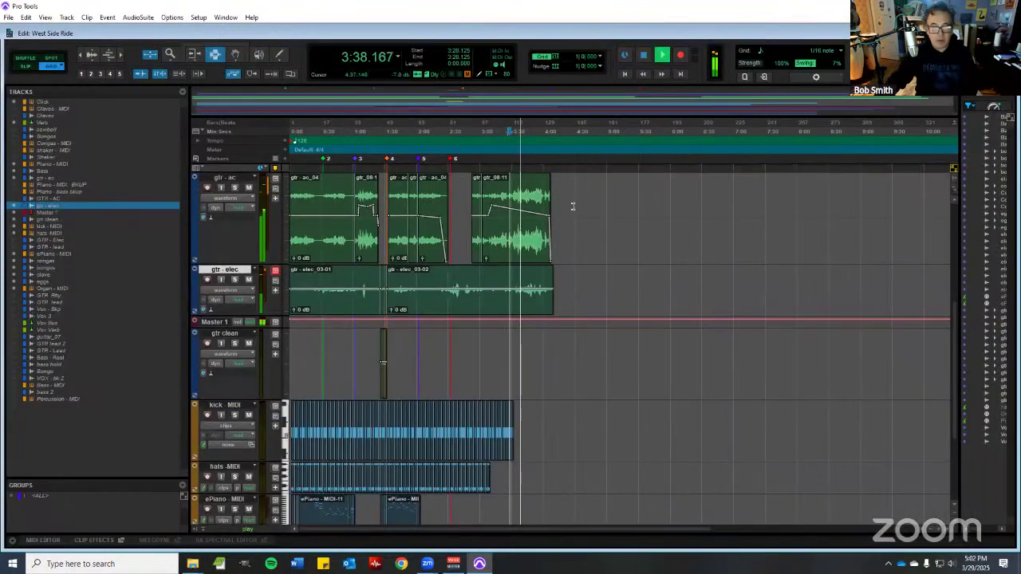
# - Play from 2:56.250 with the gtr - ac and Bass tracks soloed
pyautogui.click(475, 126)
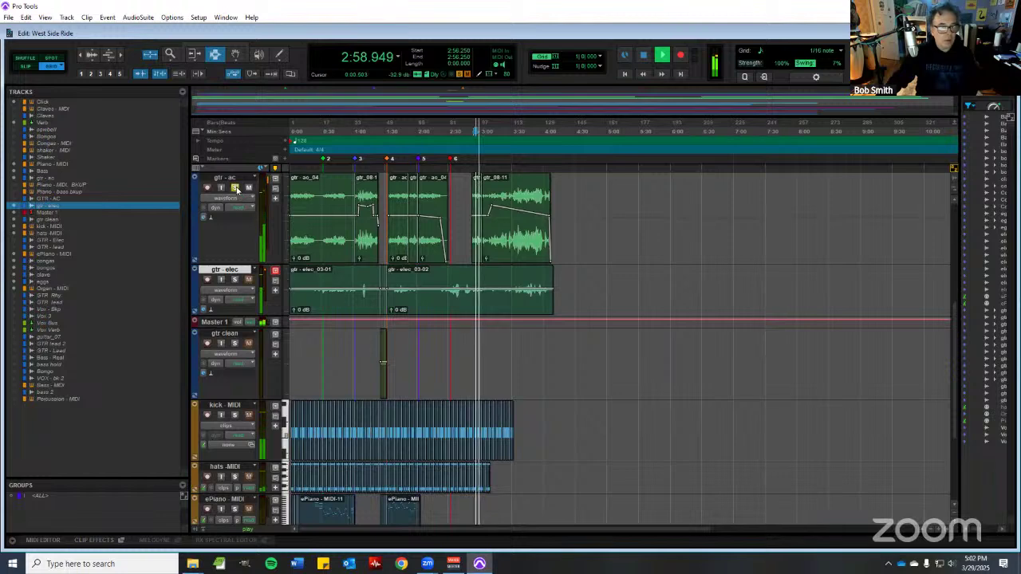
pyautogui.scroll(3, 314, 409)
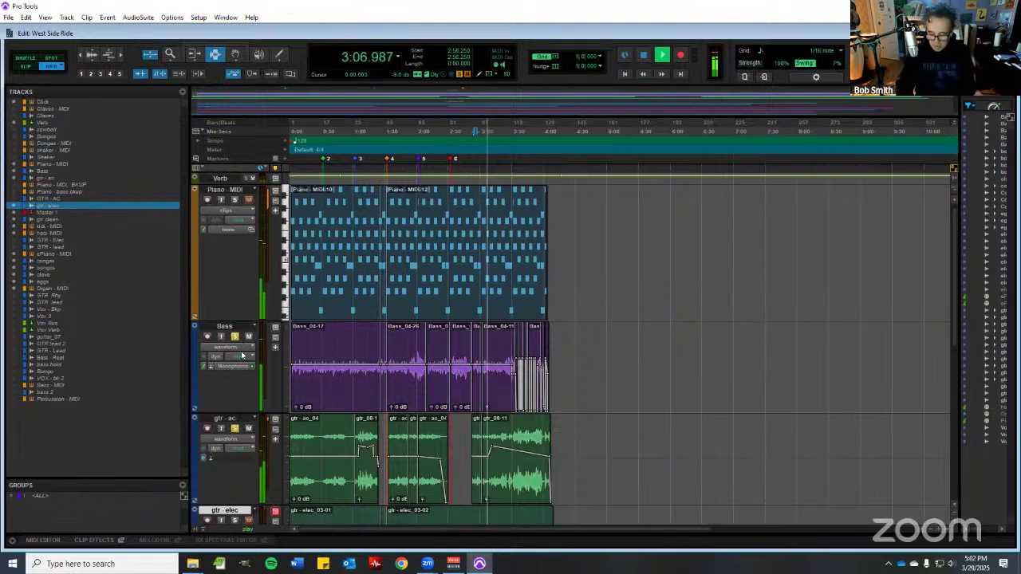
# - Adjust the computer's playback volume to 46
pyautogui.press('XF86AudioLowerVolume')
pyautogui.press('XF86AudioRaiseVolume')
pyautogui.press('XF86AudioRaiseVolume')
pyautogui.press('XF86AudioRaiseVolume')
pyautogui.press('XF86AudioRaiseVolume')
pyautogui.press('XF86AudioRaiseVolume')
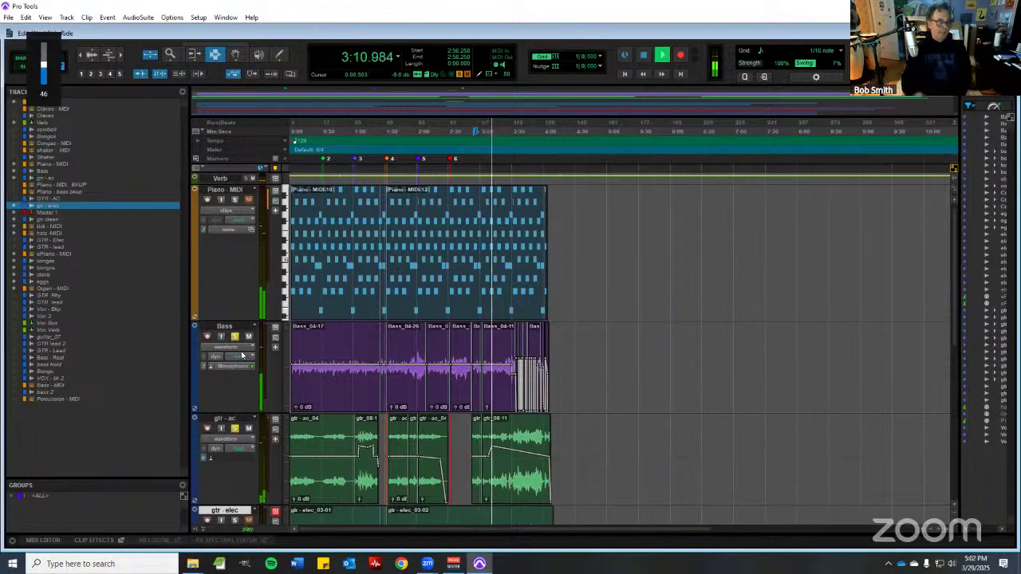
# - Enlarge the timeline for the final section, and open the gtr - ac track's EQ3 7-Band in the Mix window
pyautogui.click(939, 531)
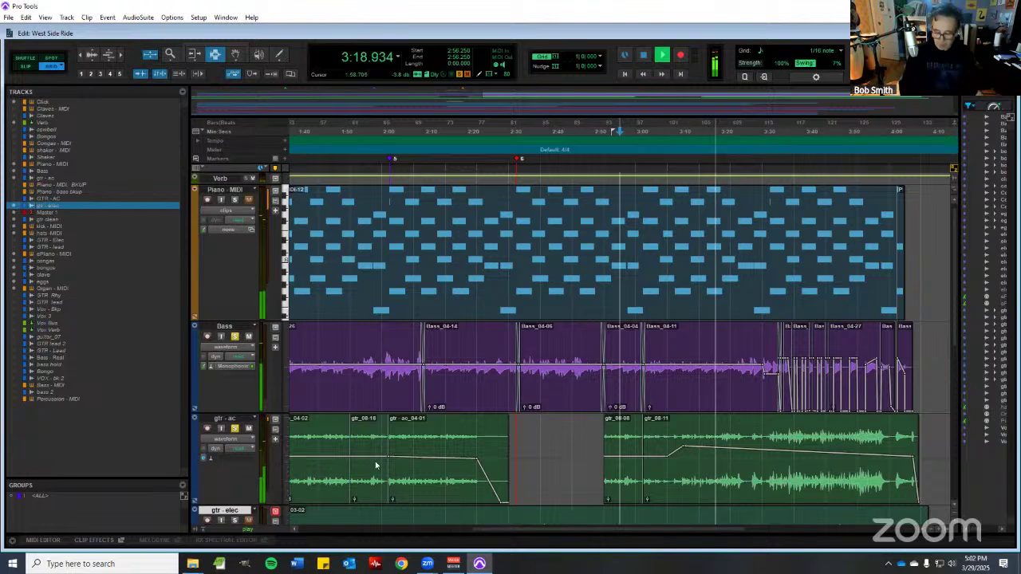
pyautogui.hotkey('ctrl', '=')
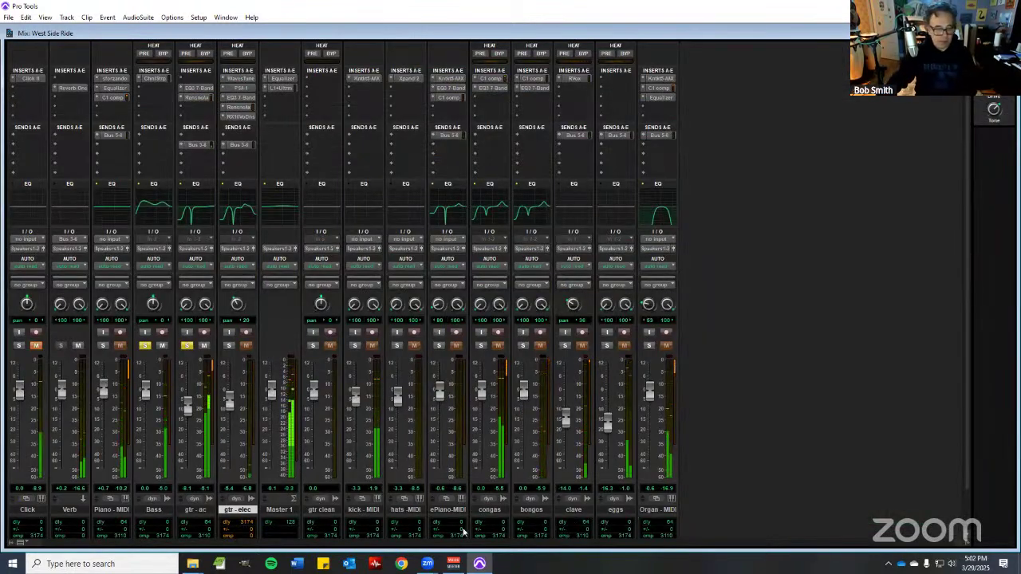
pyautogui.click(197, 89)
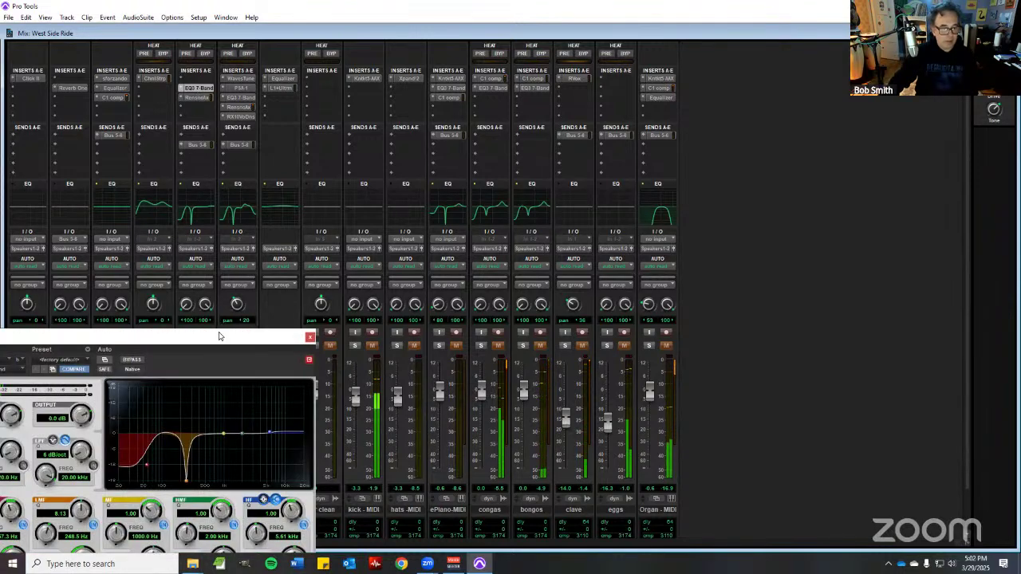
pyautogui.moveTo(220, 336); pyautogui.dragTo(638, 124)
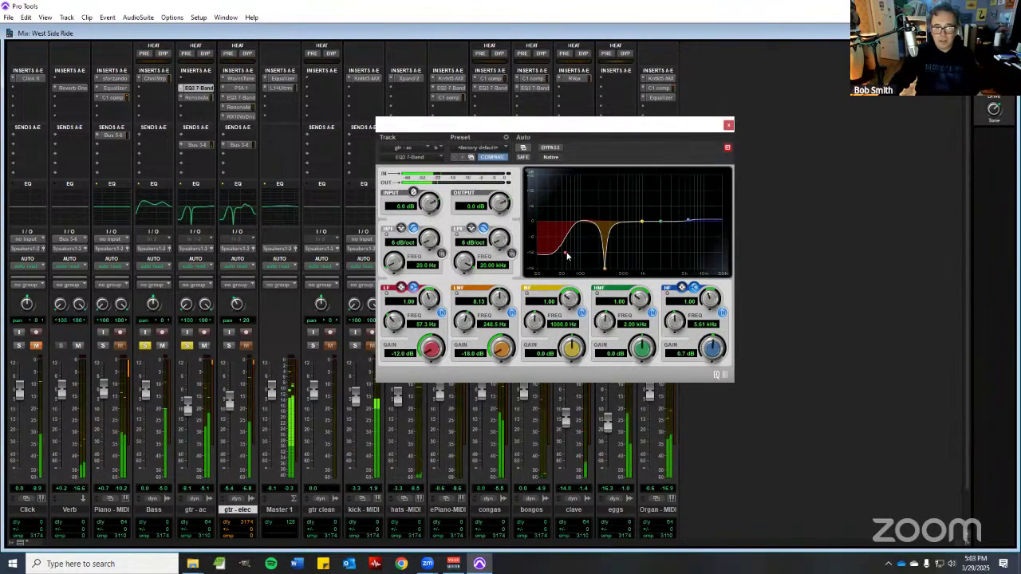
# - Solo only the gtr - ac track and move its EQ window clear of the Master 1 channel
pyautogui.click(188, 347)
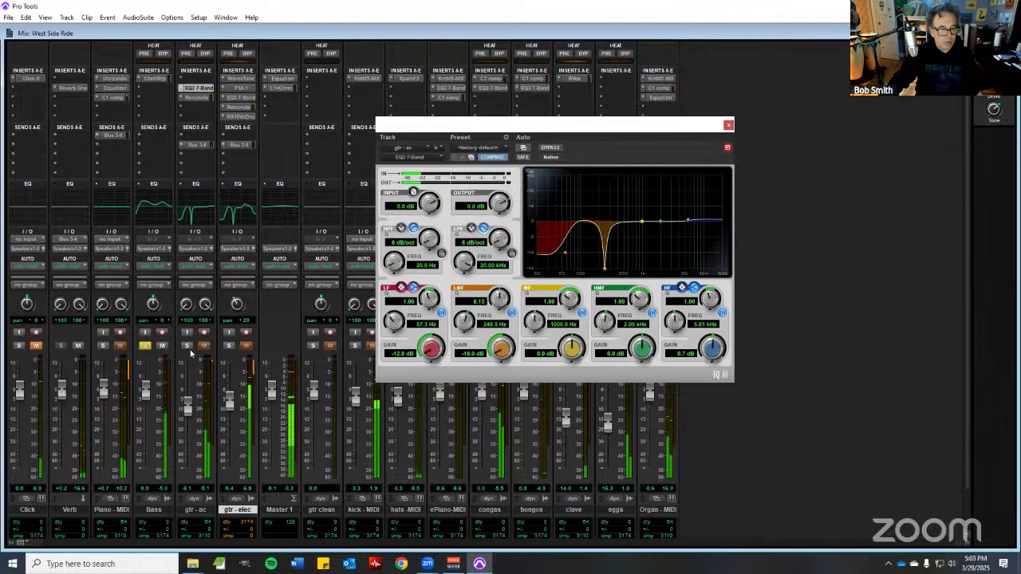
pyautogui.click(187, 345)
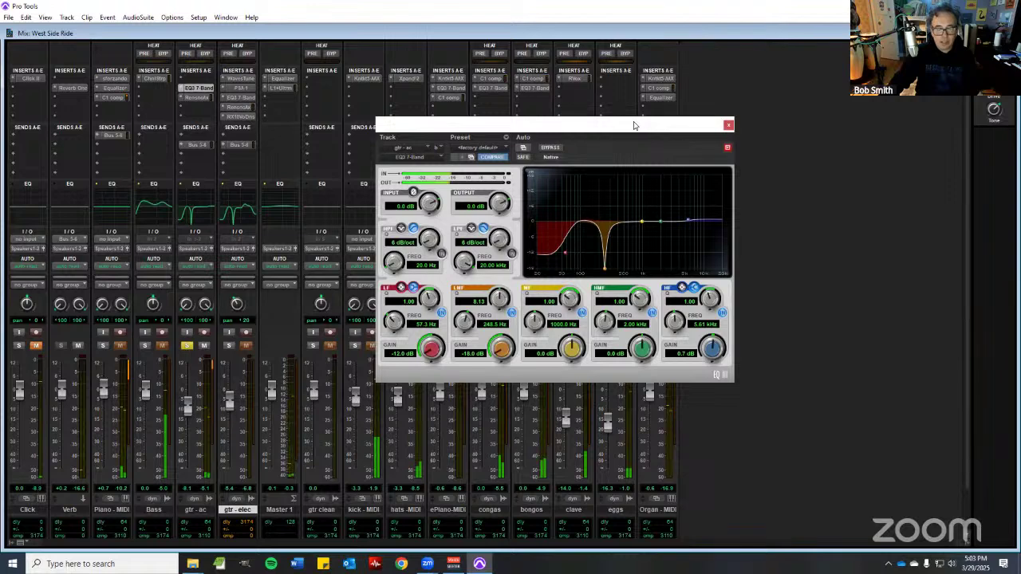
pyautogui.moveTo(613, 124); pyautogui.dragTo(859, 131)
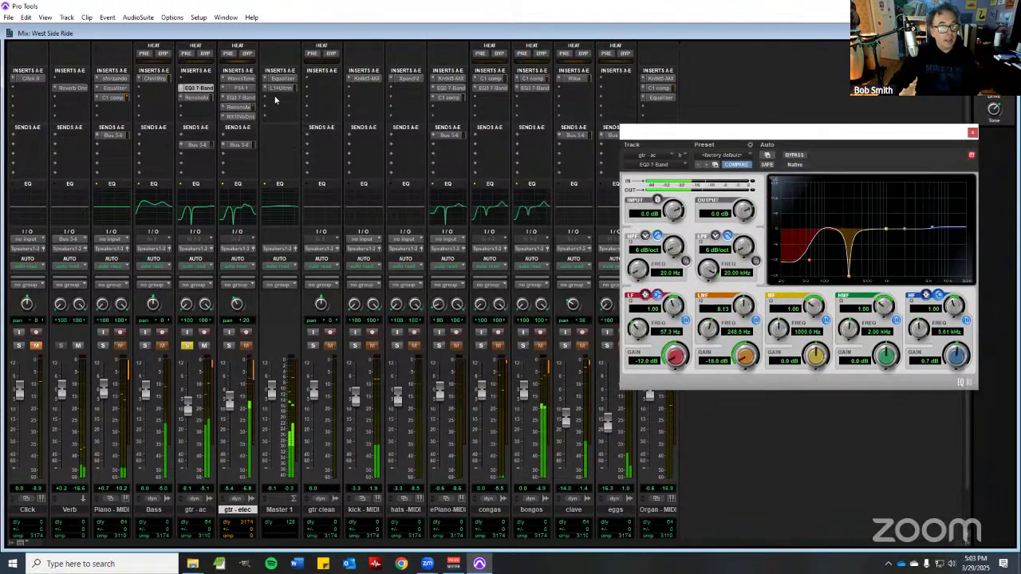
# - Insert the stereo TB_Equalizer_v4 plug-in in the third insert slot of Master 1
pyautogui.click(276, 97)
pyautogui.moveTo(313, 128)
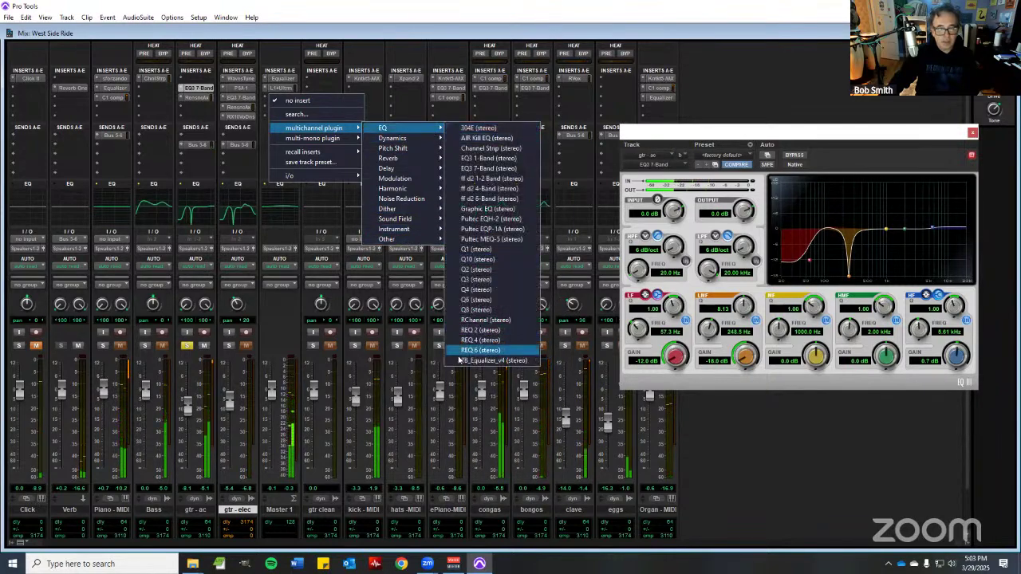
pyautogui.click(470, 364)
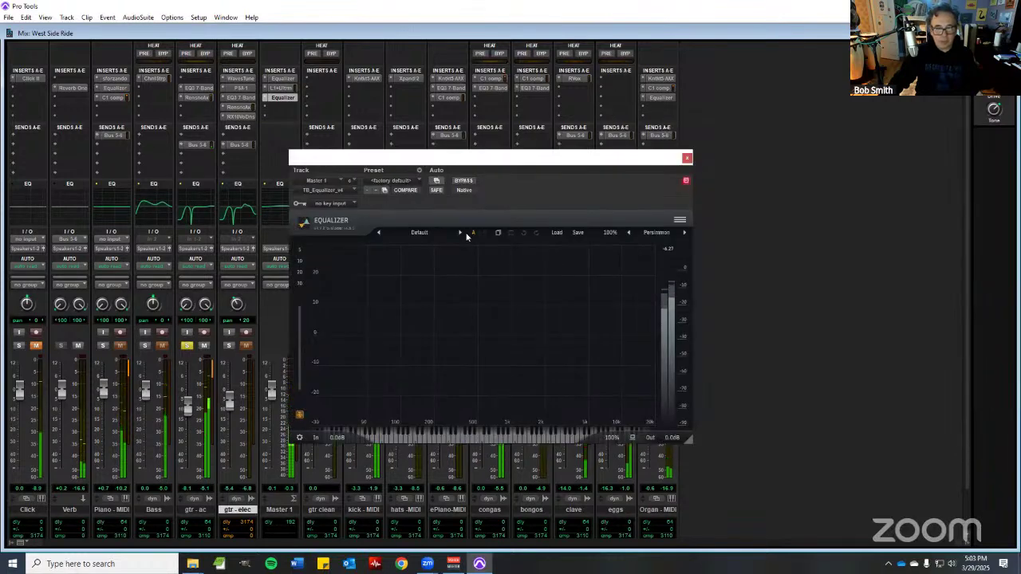
# - Step through the Master 1 equalizer's presets, load Spectrum analyzer, and start playback to view the guitar's spectrum
pyautogui.click(460, 233)
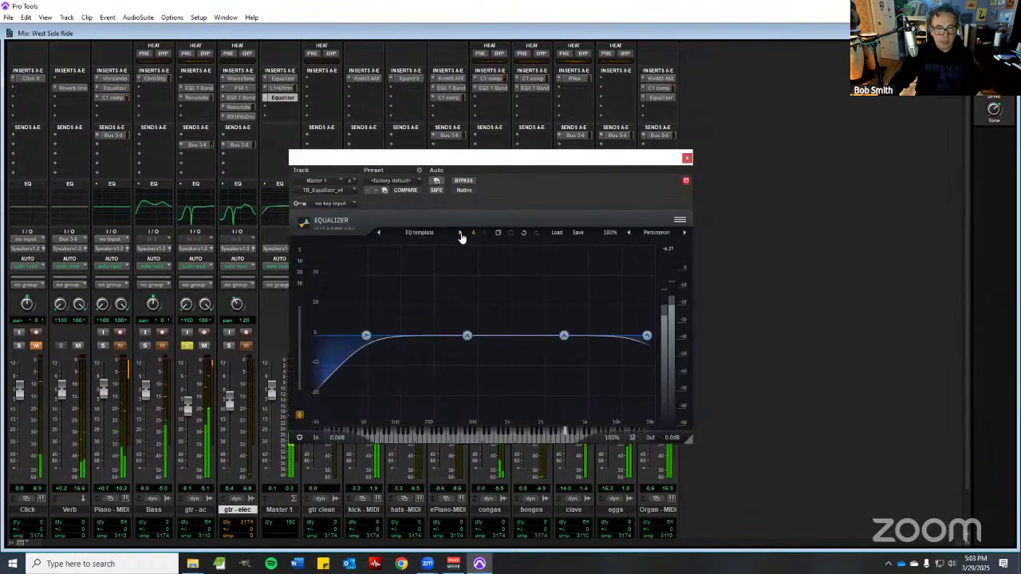
pyautogui.click(460, 233)
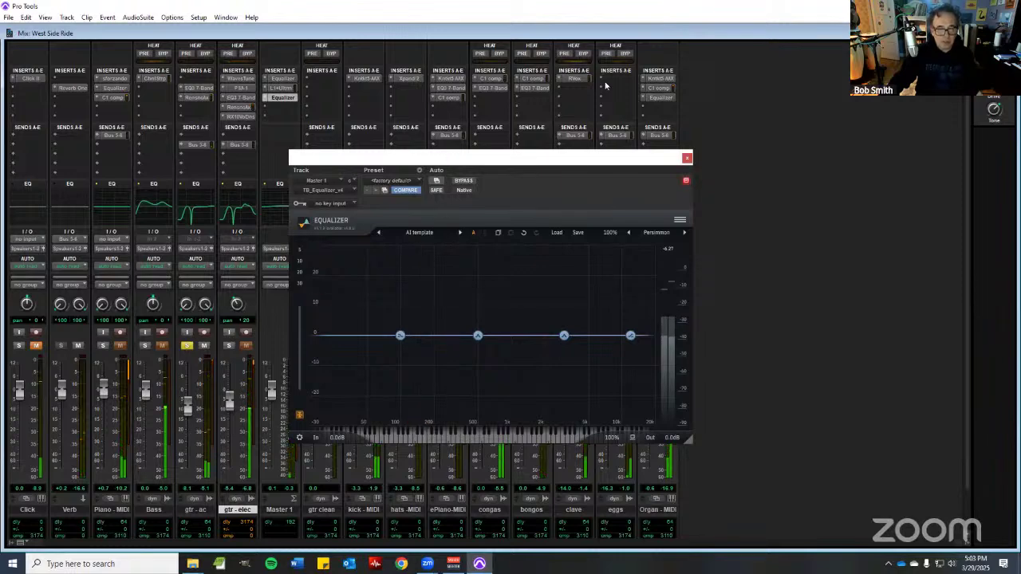
pyautogui.moveTo(399, 157); pyautogui.dragTo(485, 148)
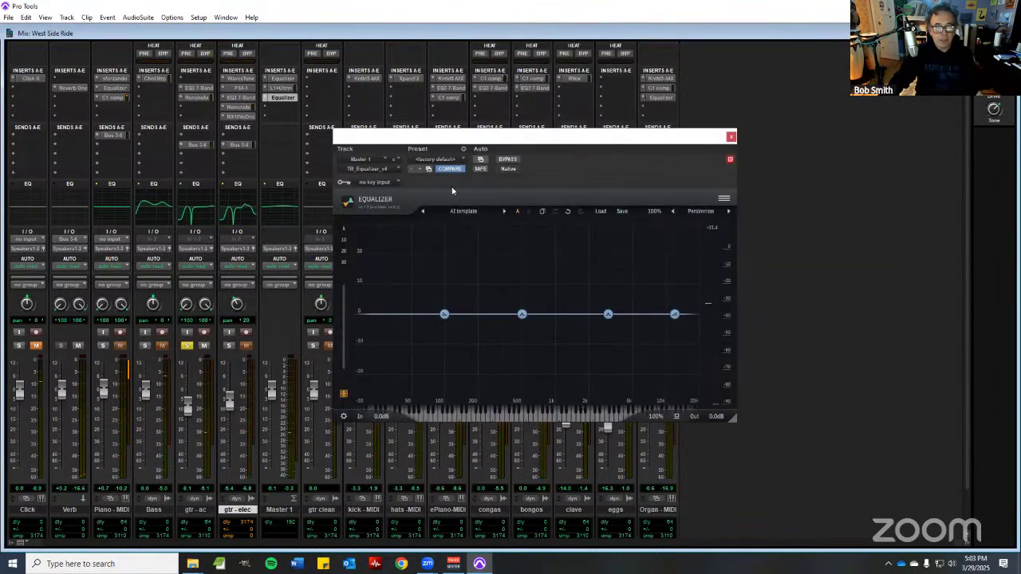
pyautogui.click(503, 213)
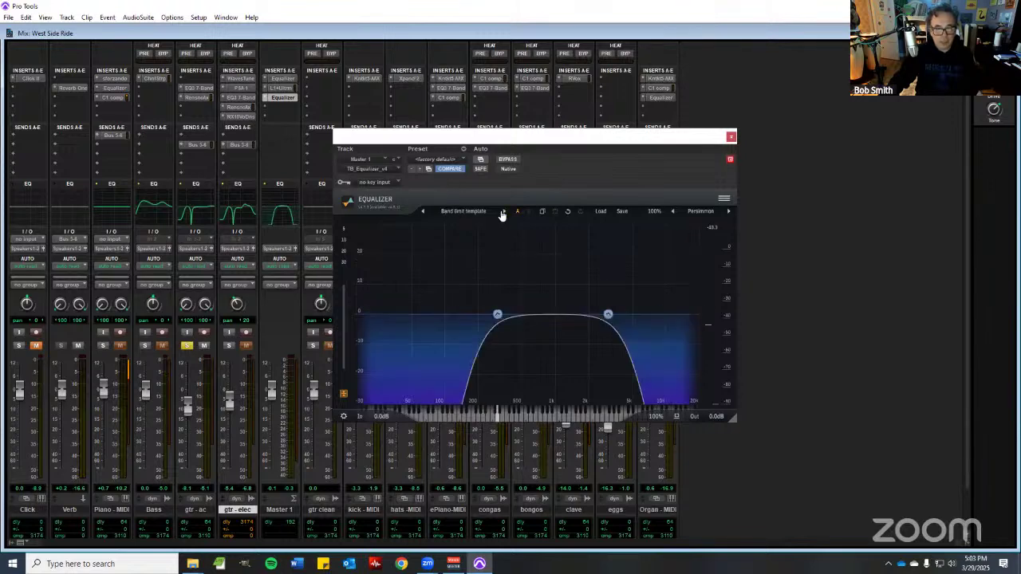
pyautogui.click(502, 212)
pyautogui.click(502, 212)
pyautogui.click(503, 212)
pyautogui.click(503, 213)
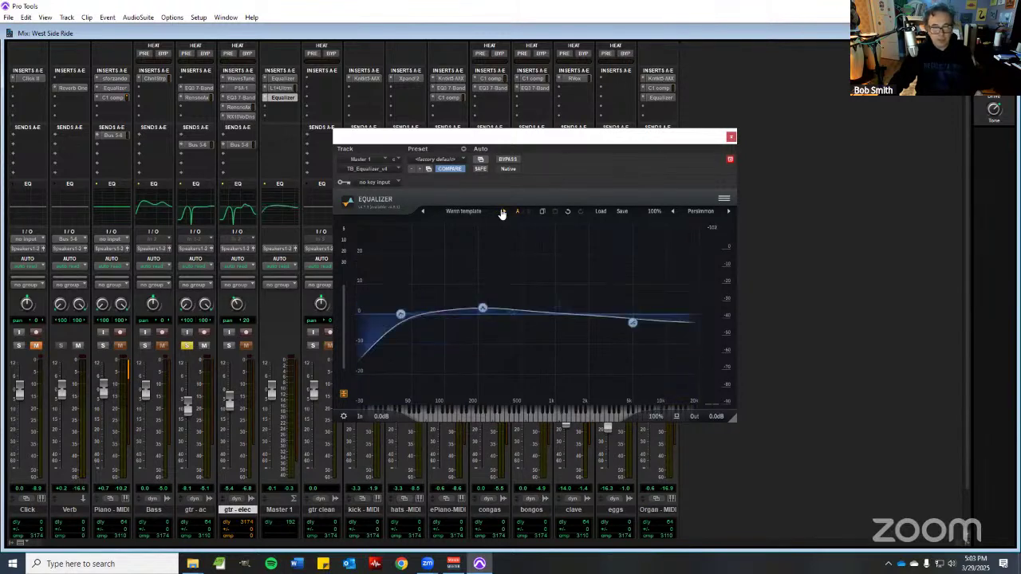
pyautogui.click(504, 213)
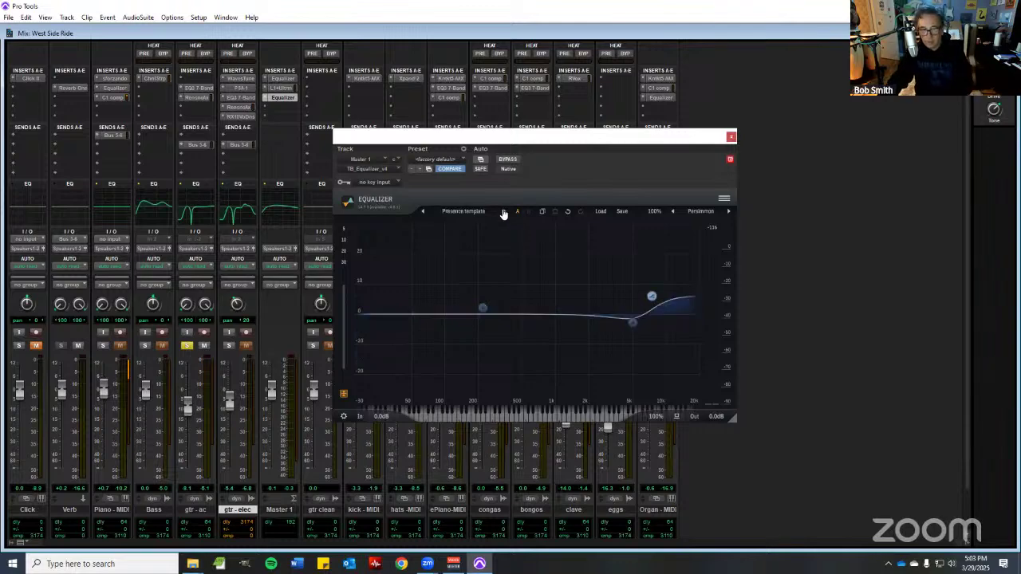
pyautogui.click(503, 212)
pyautogui.click(503, 212)
pyautogui.click(503, 213)
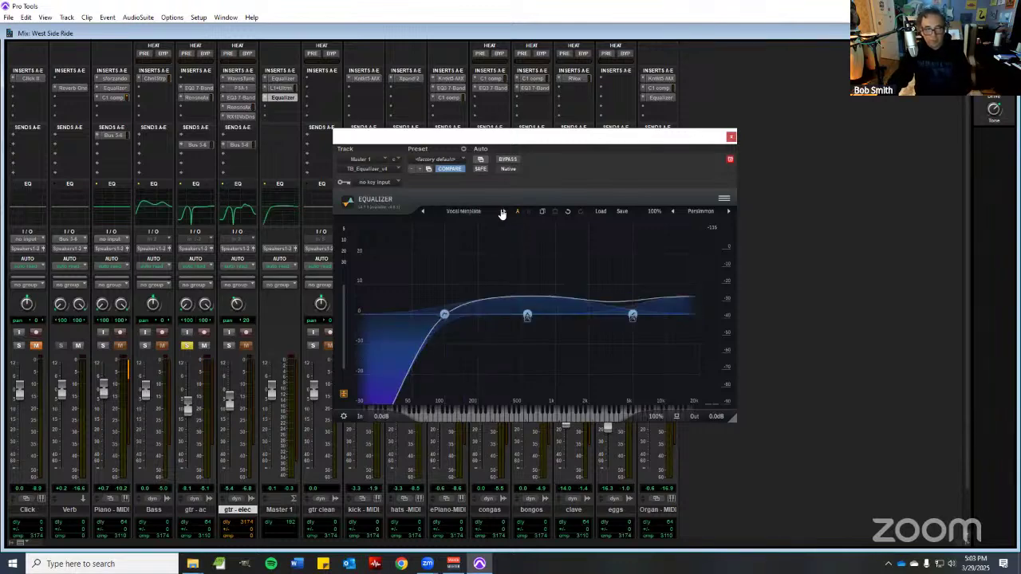
pyautogui.click(502, 212)
pyautogui.click(502, 212)
pyautogui.click(503, 212)
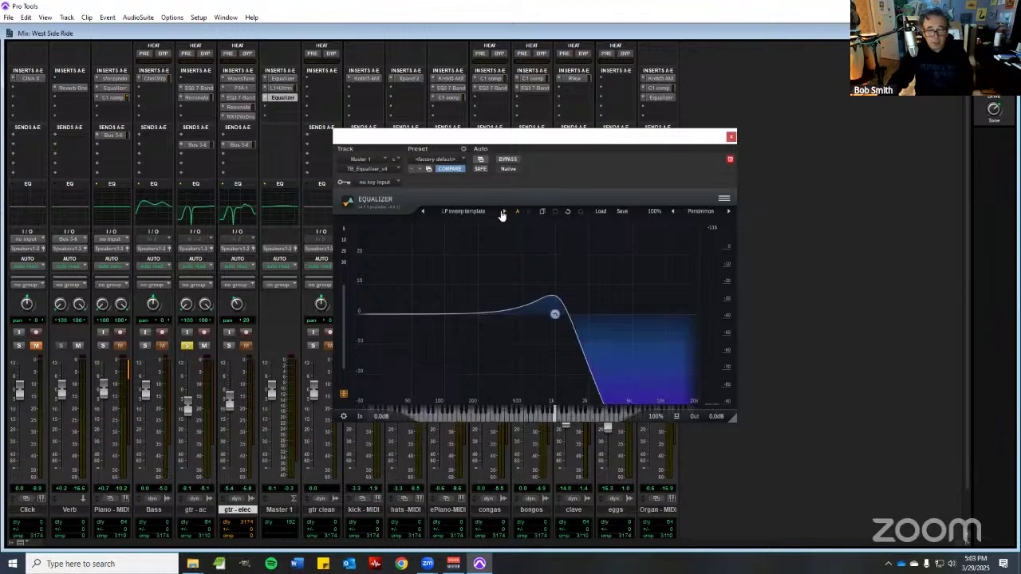
pyautogui.click(502, 212)
pyautogui.click(503, 212)
pyautogui.click(502, 212)
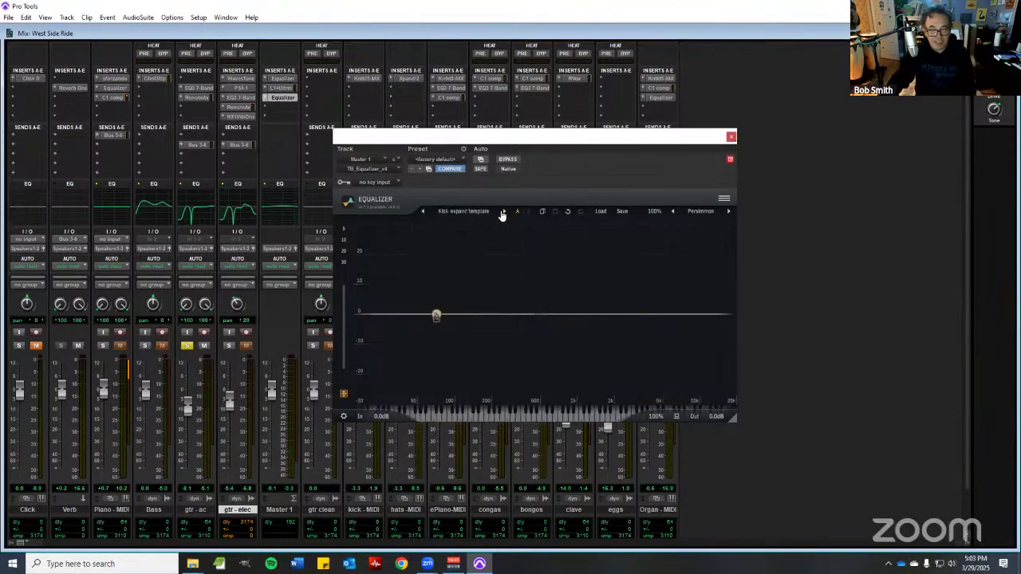
pyautogui.click(502, 212)
pyautogui.click(503, 212)
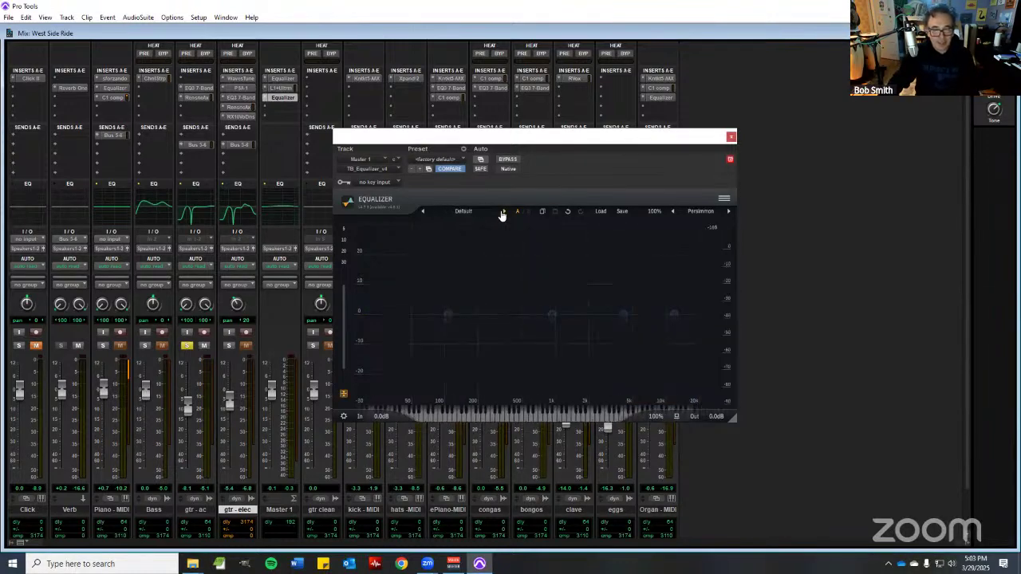
pyautogui.click(503, 212)
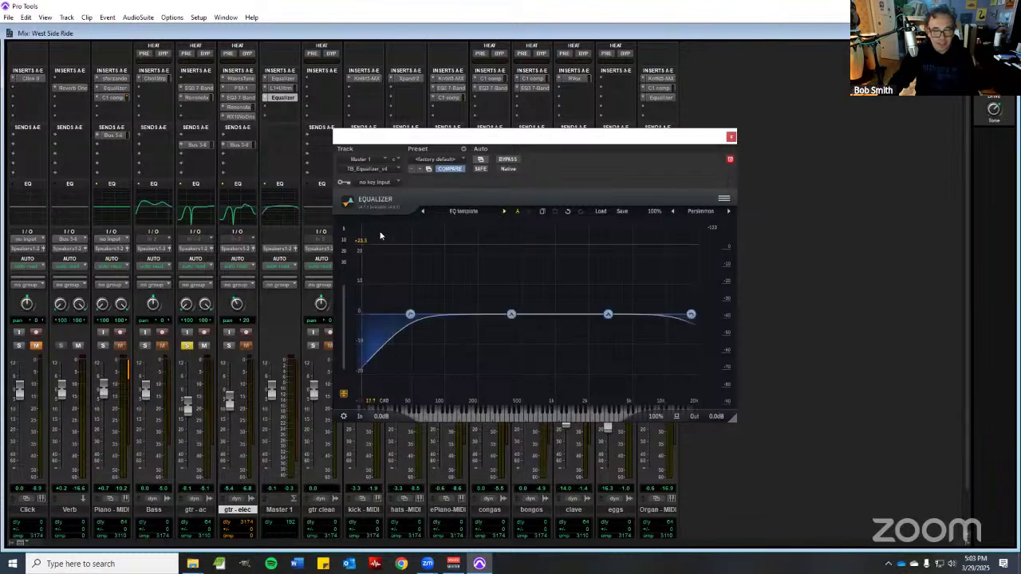
pyautogui.click(422, 212)
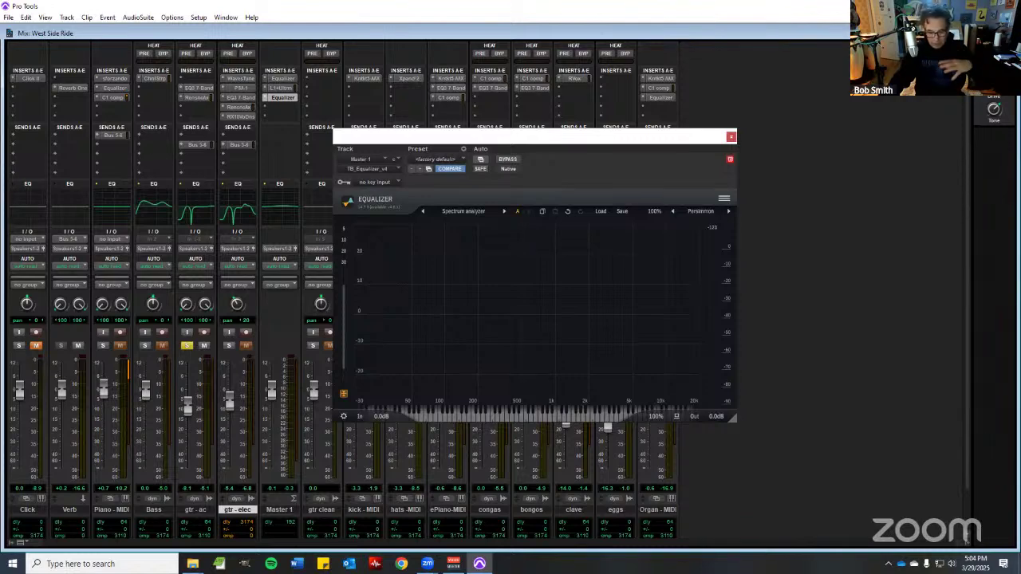
pyautogui.press('space')
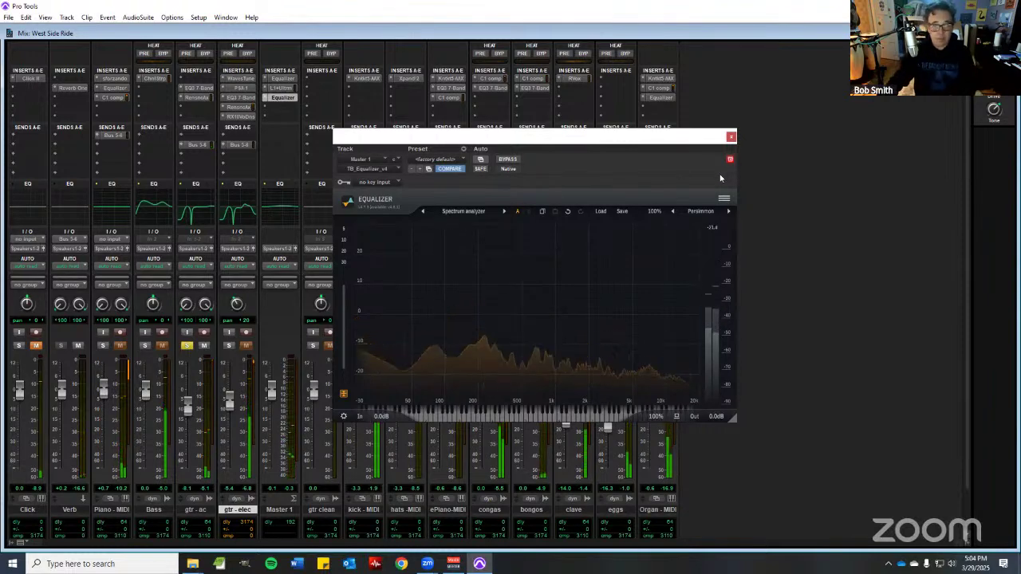
# - Reopen the gtr - ac track's EQ3 7-Band and set its LF band to 68.5 Hz
pyautogui.click(202, 88)
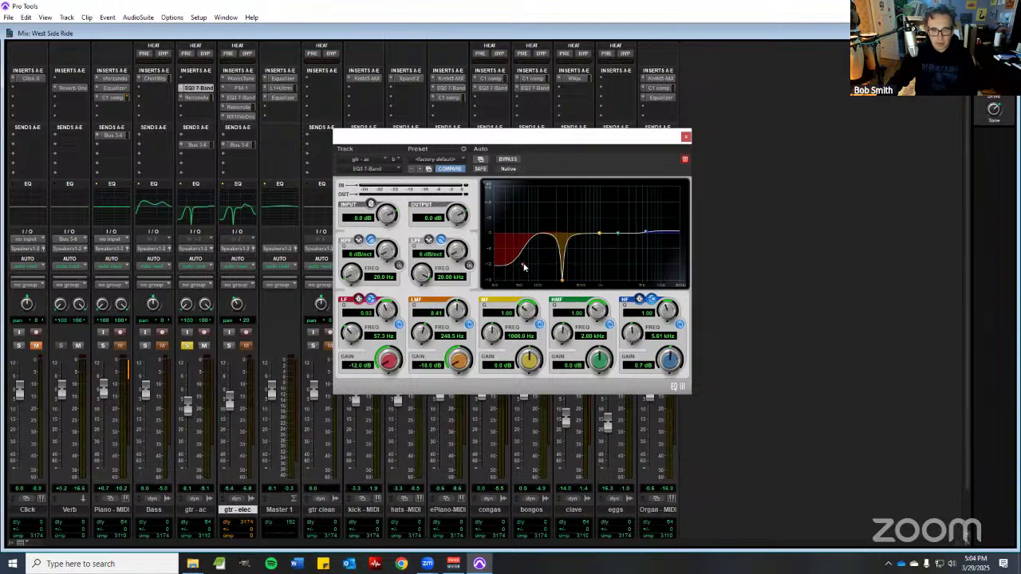
pyautogui.moveTo(524, 267)
pyautogui.mouseDown()
pyautogui.moveTo(533, 263)
pyautogui.moveTo(520, 262)
pyautogui.mouseUp()
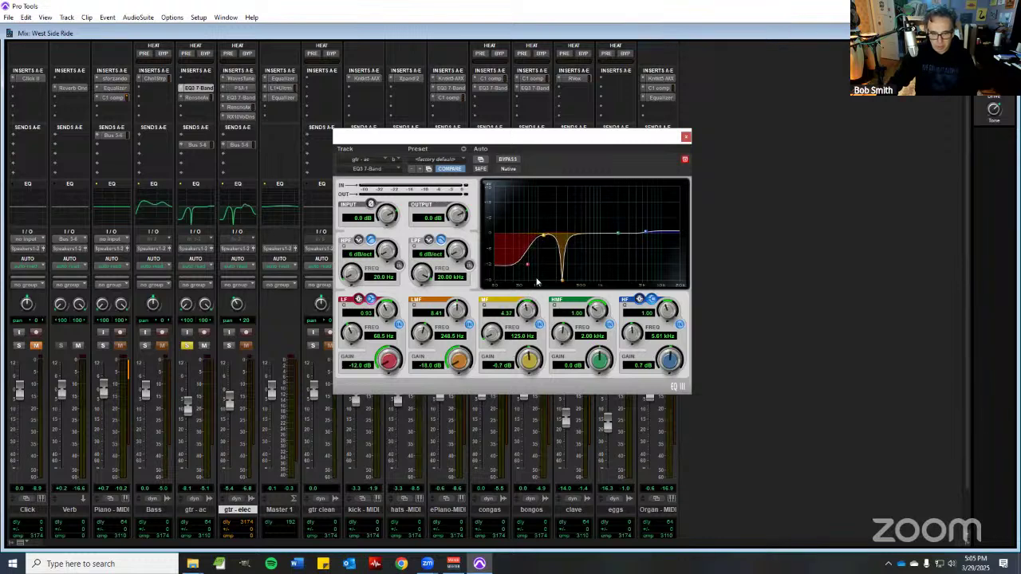
# - Try a narrow MF cut down to -8.3 dB, then leave the band at 126.7 Hz, Q 6.31 and -0.3 dB gain
pyautogui.moveTo(529, 359); pyautogui.dragTo(515, 371)
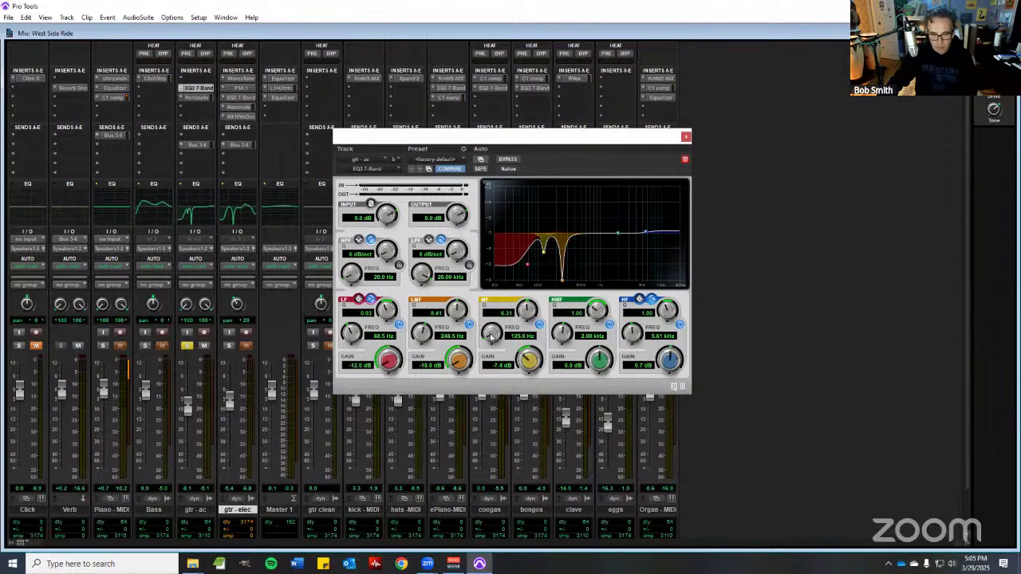
pyautogui.moveTo(491, 339); pyautogui.dragTo(492, 333)
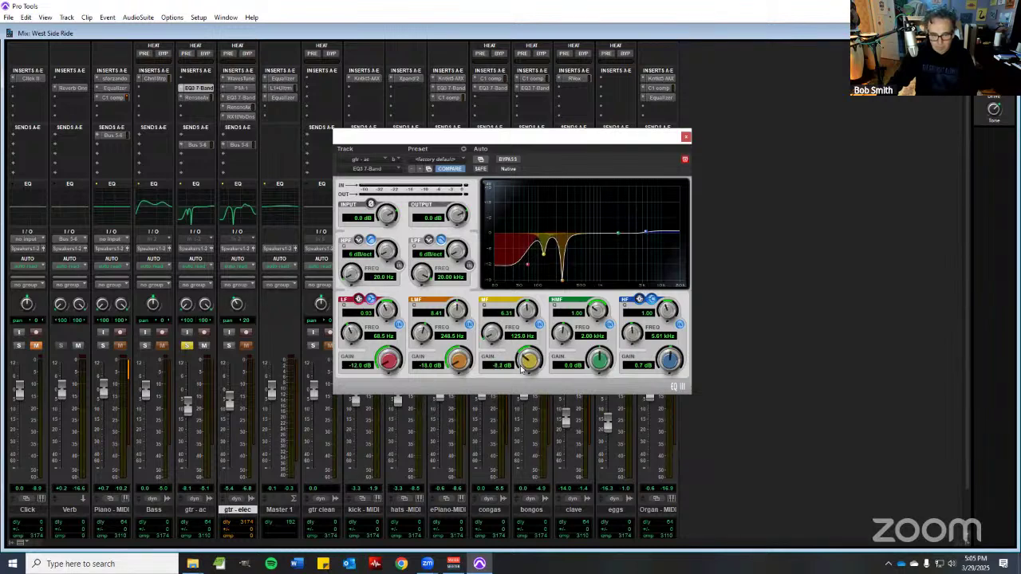
pyautogui.moveTo(523, 369); pyautogui.dragTo(526, 361)
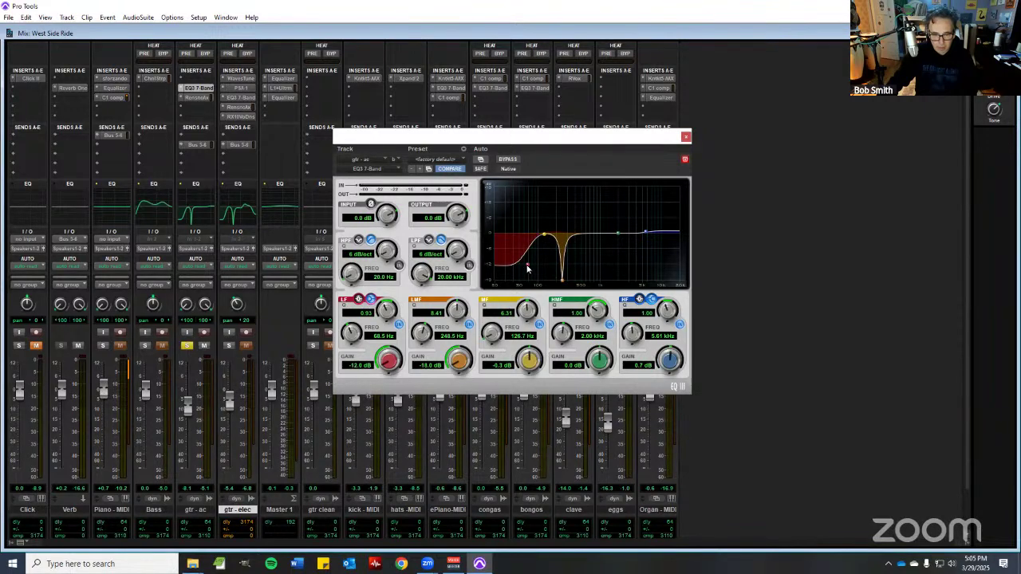
# - Raise the gtr - ac EQ's LF band to 96.0 Hz, start playback, and raise it further to 154.5 Hz
pyautogui.moveTo(528, 267); pyautogui.dragTo(537, 274)
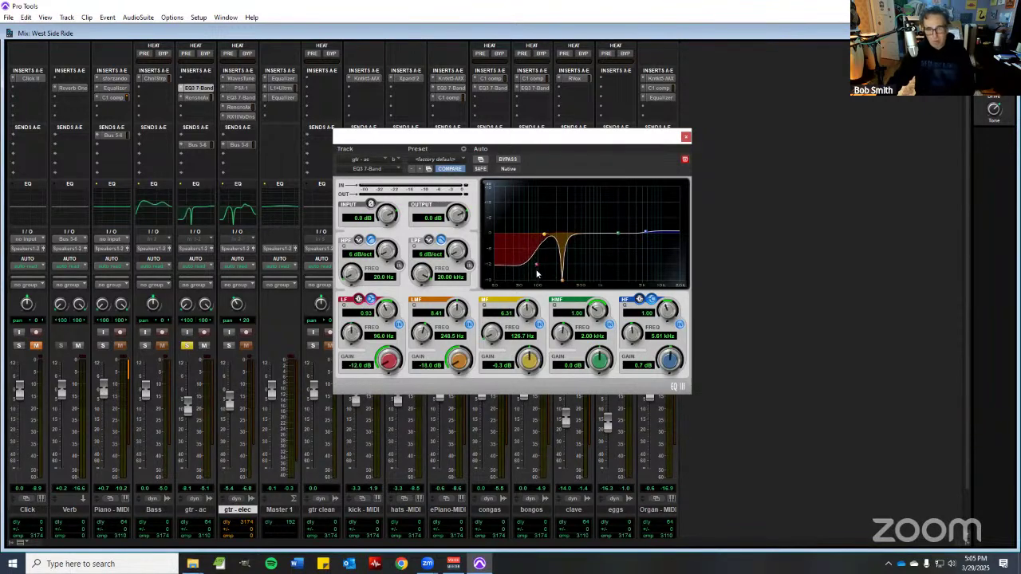
pyautogui.press('space')
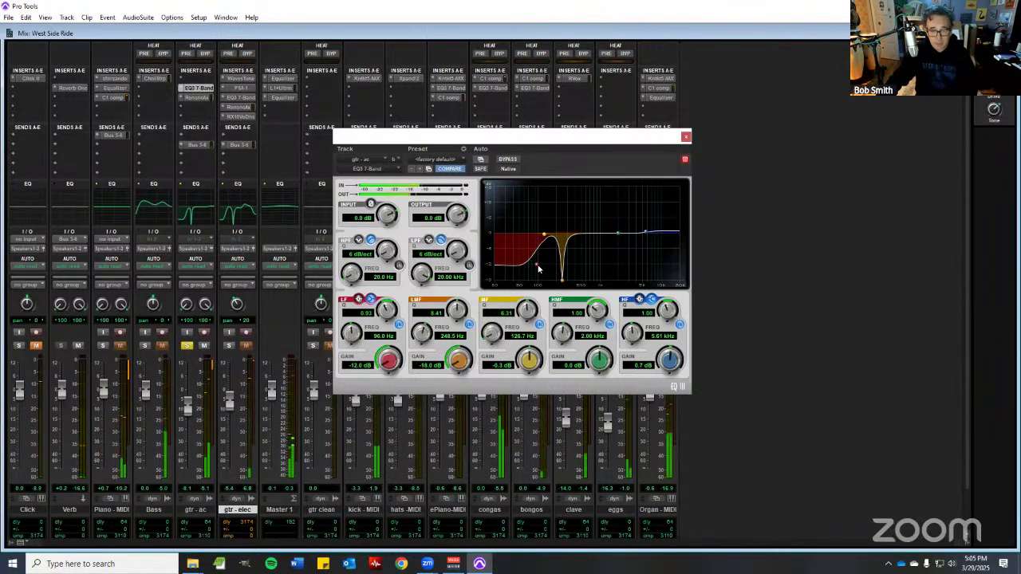
pyautogui.moveTo(538, 265); pyautogui.dragTo(551, 286)
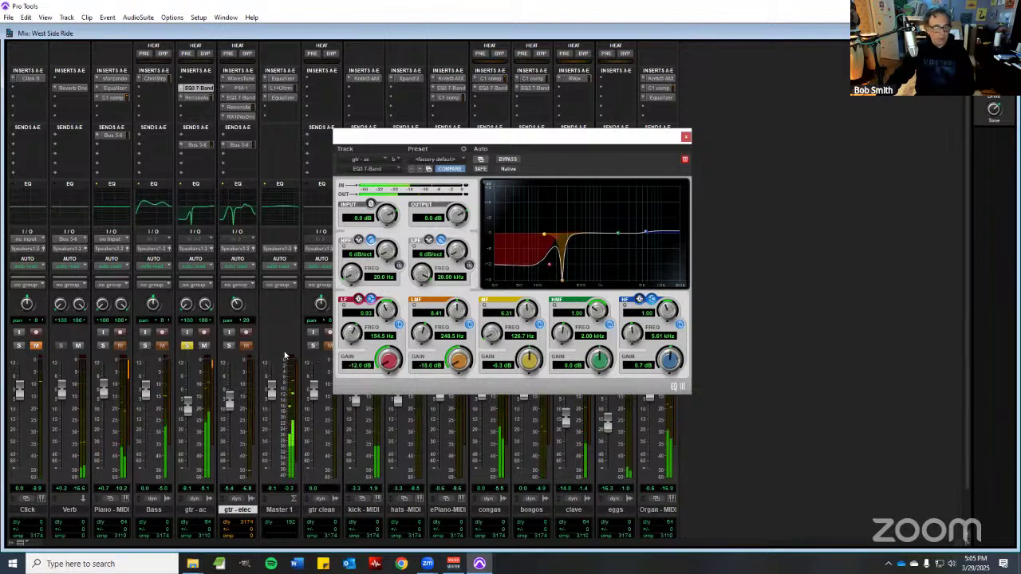
# - Replace the gtr - ac solo with gtr - elec and play from 2:56.250 in the Edit window
pyautogui.click(186, 346)
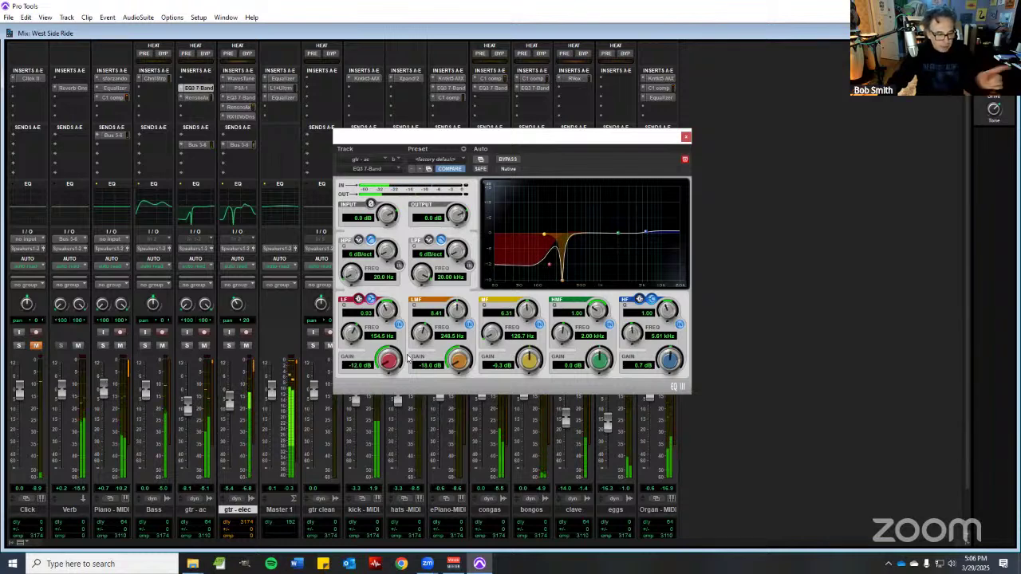
pyautogui.click(230, 345)
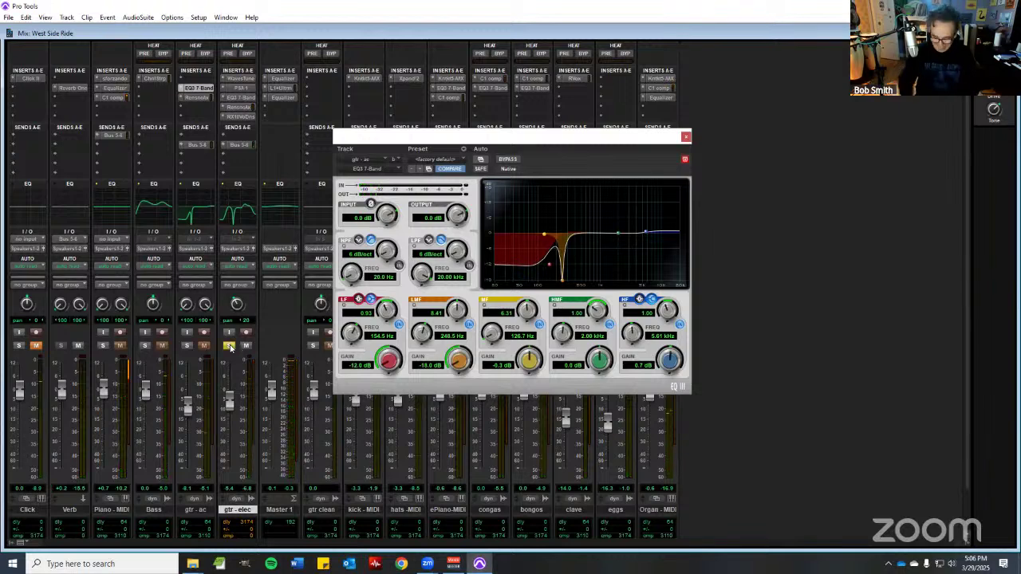
pyautogui.hotkey('ctrl', '=')
pyautogui.press('space')
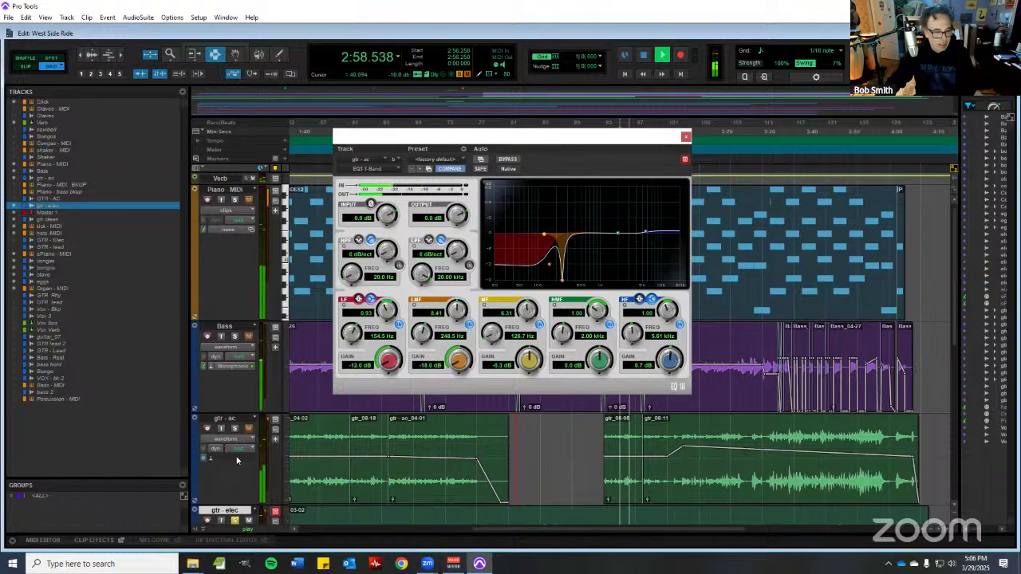
# - Solo the gtr - ac track again and play from 3:35.625
pyautogui.click(234, 429)
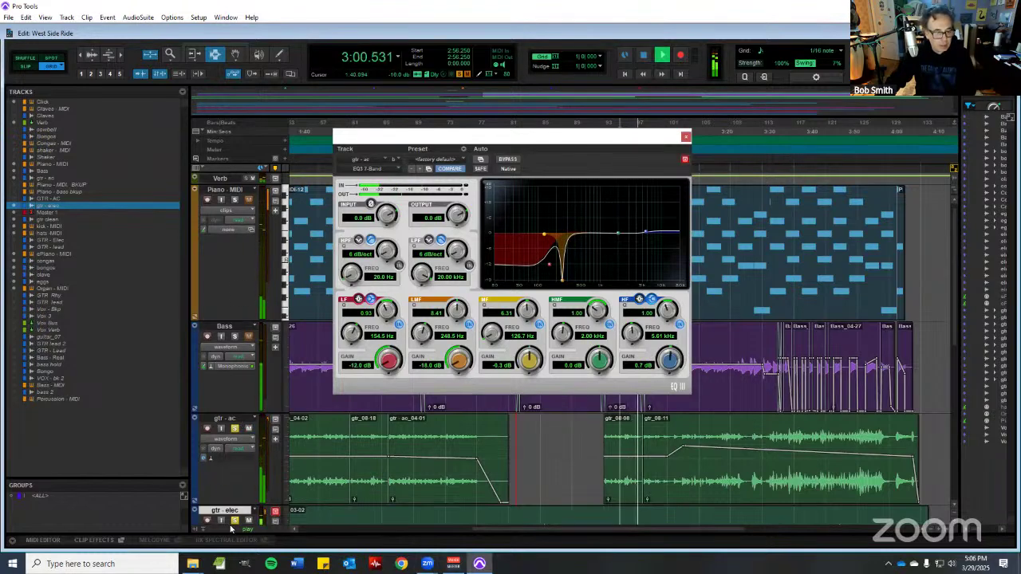
pyautogui.click(786, 131)
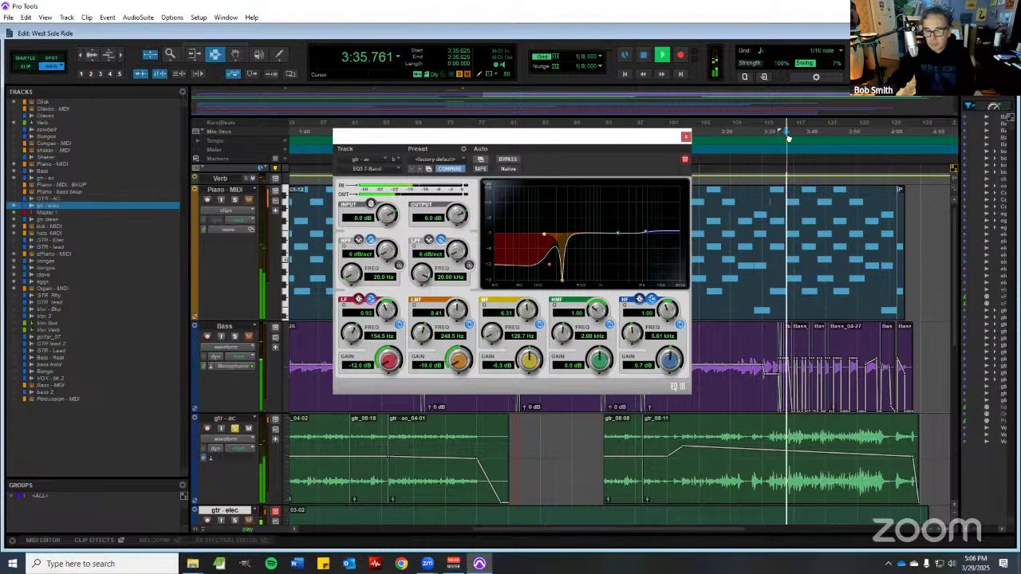
# - Audition the soloed gtr - ac track from successively earlier points, 3:26.250, 3:22.500 and 3:18.750
pyautogui.click(746, 133)
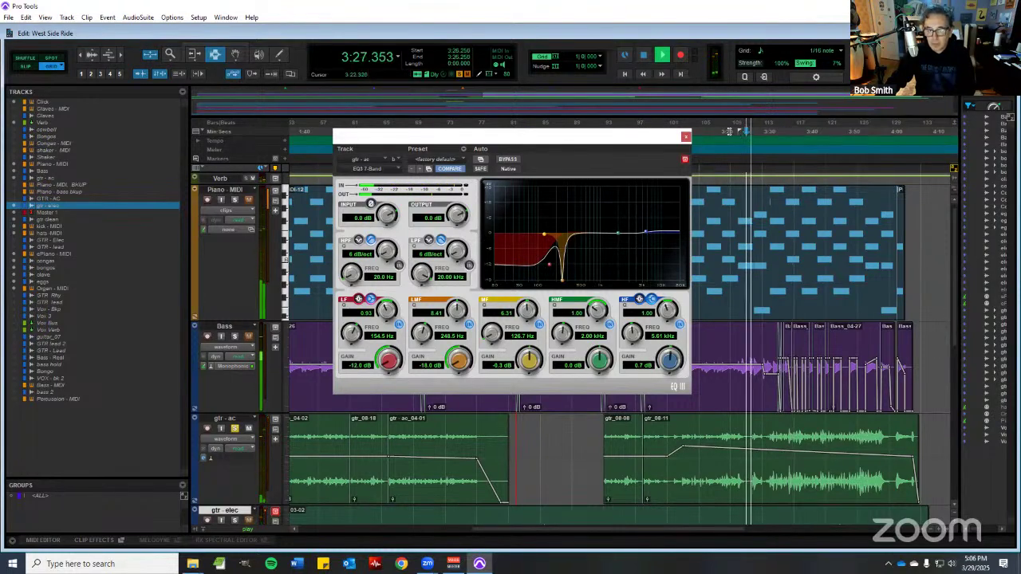
pyautogui.click(726, 131)
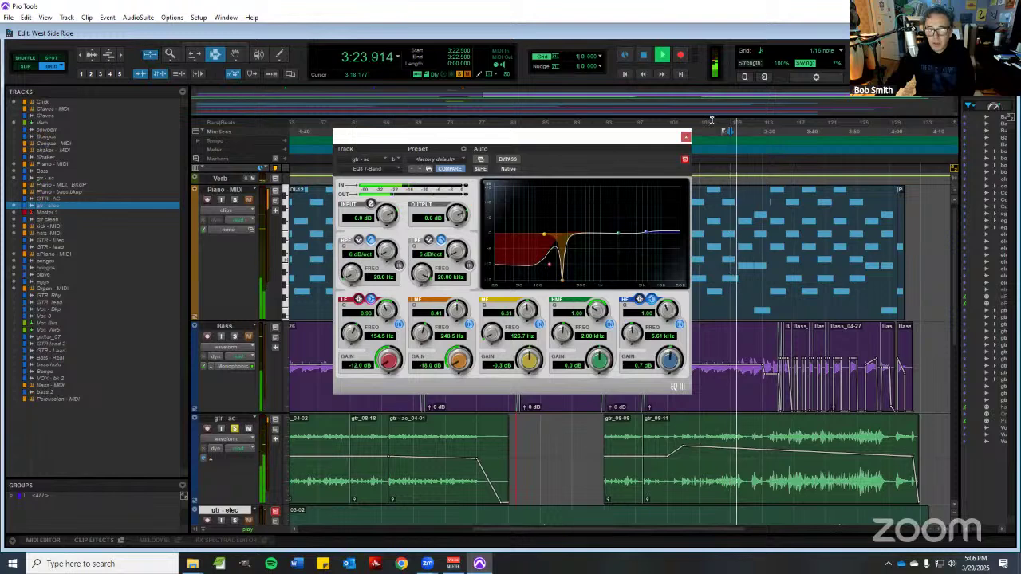
pyautogui.click(716, 131)
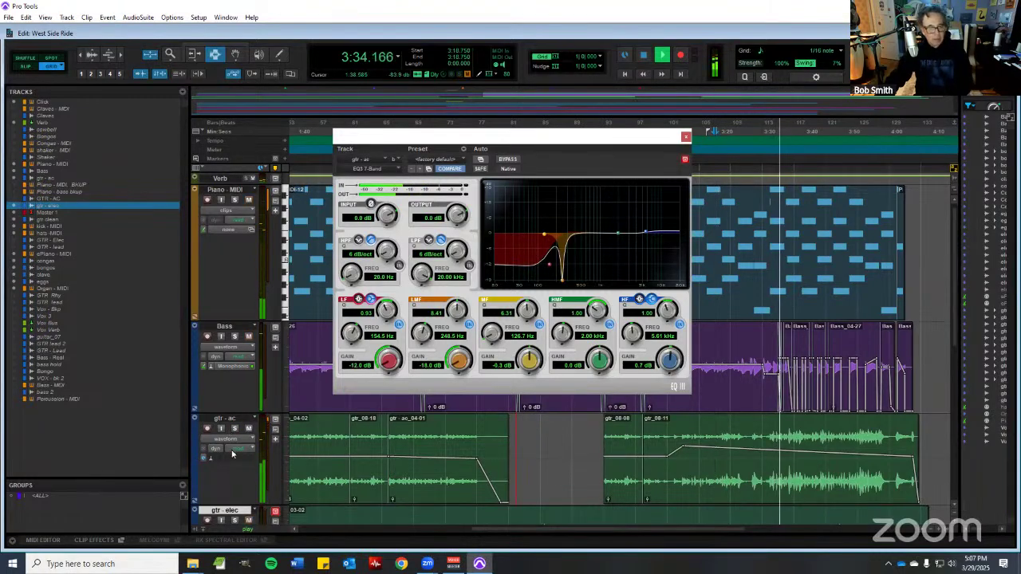
# - Unsolo gtr - ac and play the full mix from 3:24.375, closing the EQ window before stopping playback
pyautogui.click(739, 125)
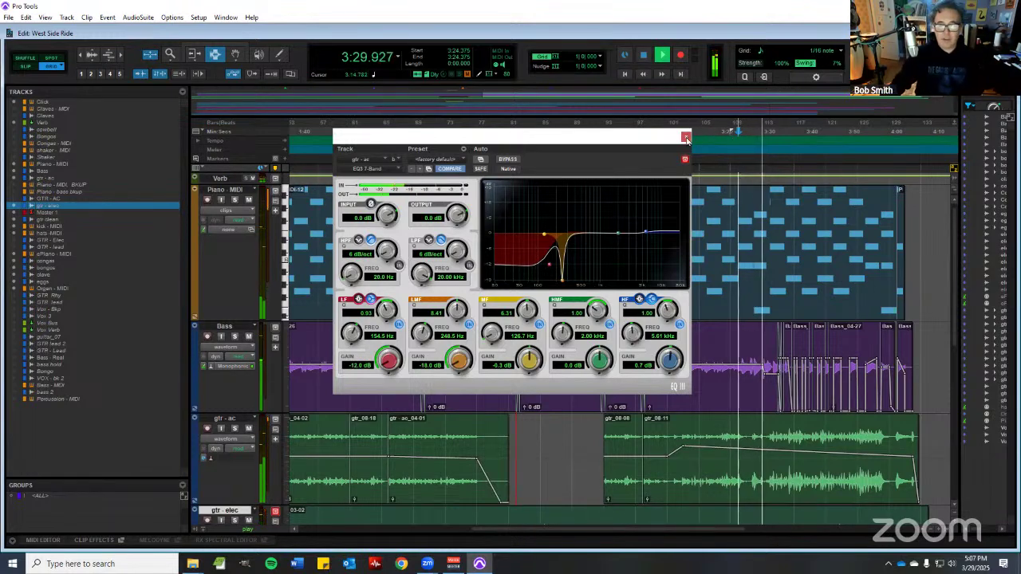
pyautogui.hotkey('ctrl', 'w')
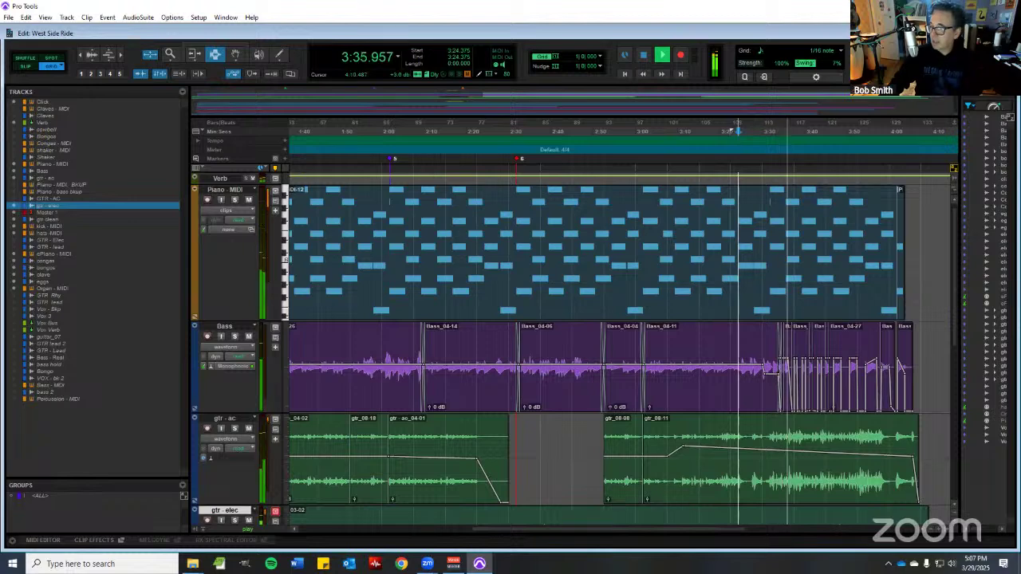
pyautogui.press('space')
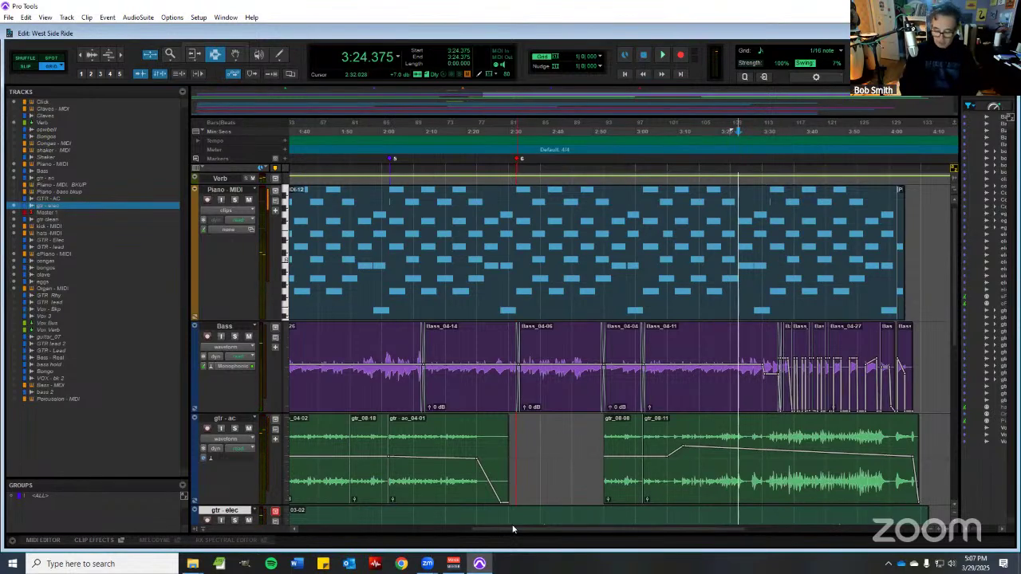
# - Reduce the Piano - MIDI track's height in the Edit window and select that track
pyautogui.hotkey('ctrl', '=')
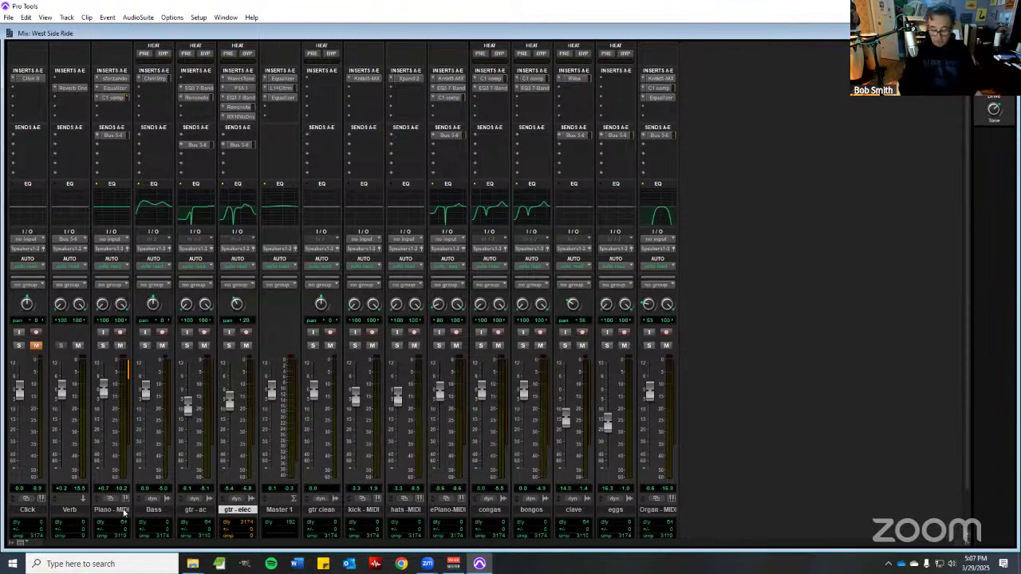
pyautogui.hotkey('ctrl', '=')
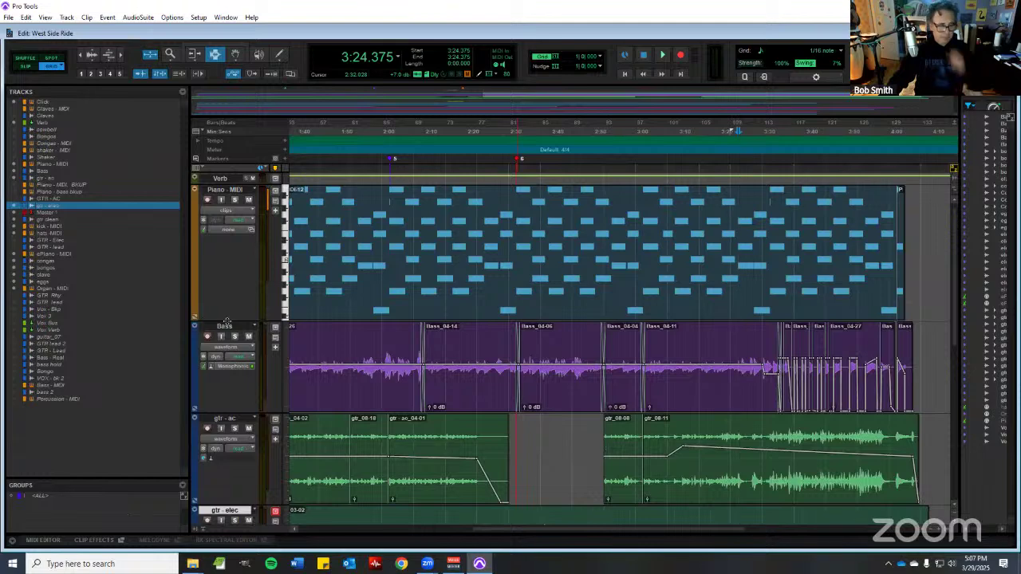
pyautogui.moveTo(227, 322); pyautogui.dragTo(244, 260)
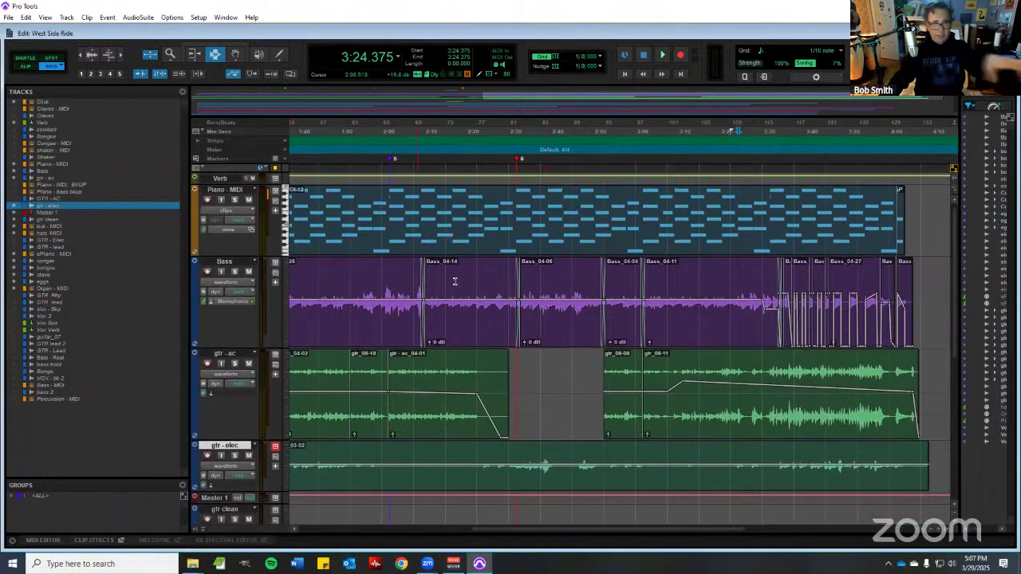
pyautogui.rightClick(229, 190)
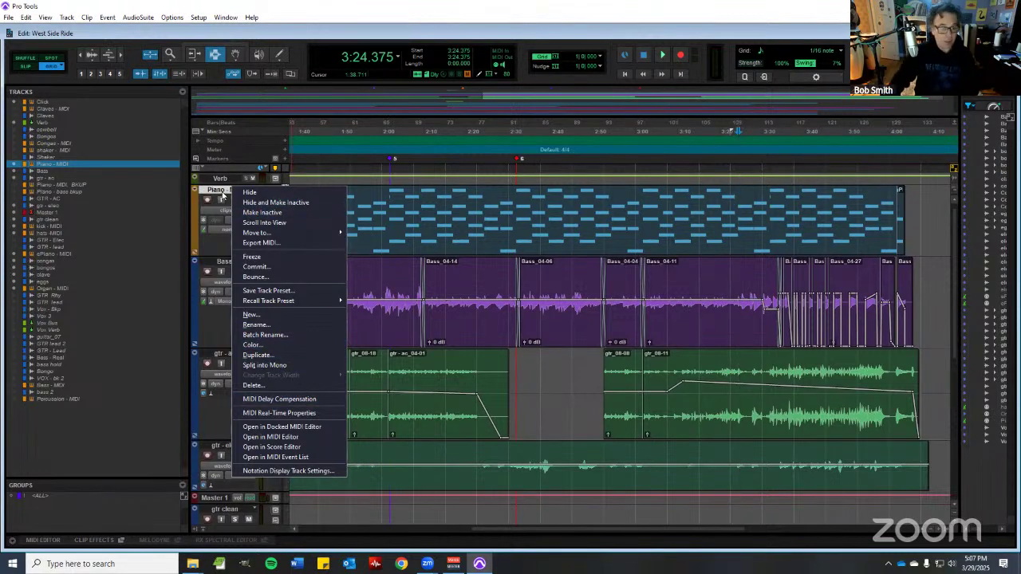
pyautogui.click(224, 193)
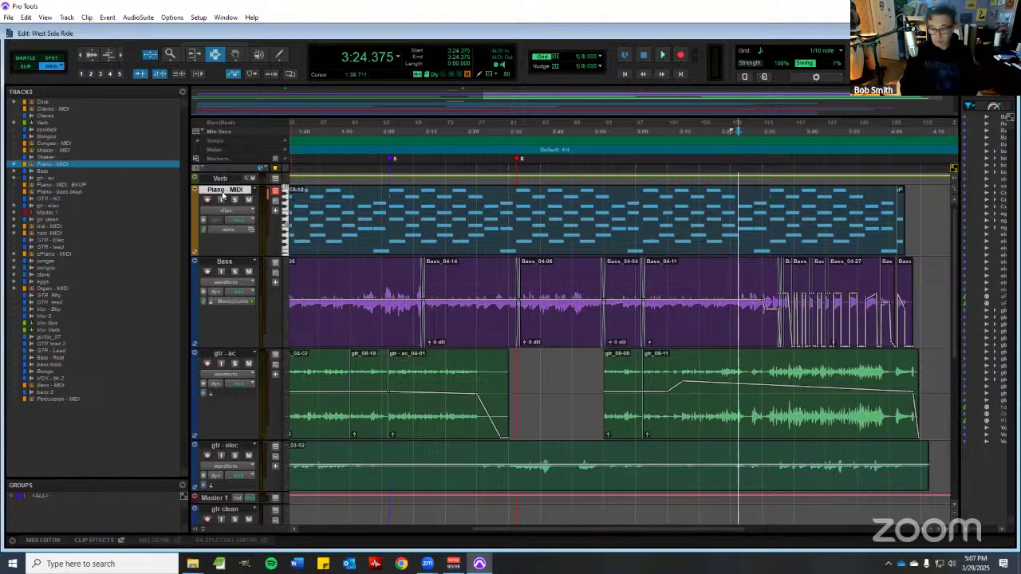
pyautogui.hotkey('ctrl', '=')
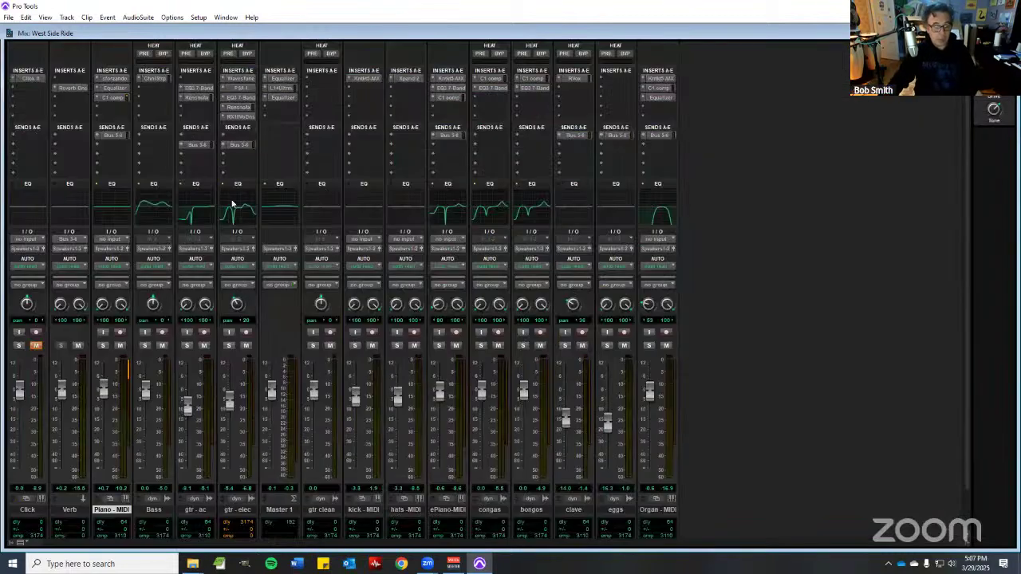
pyautogui.hotkey('ctrl', '=')
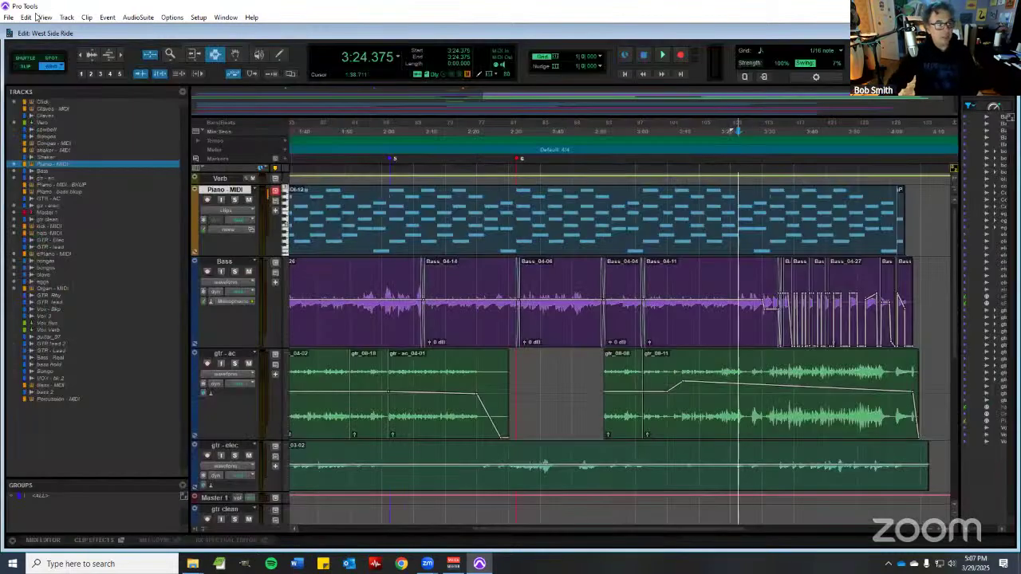
# - Save a copy of the session as West Side Ride DUMP in the collide folder
pyautogui.click(9, 17)
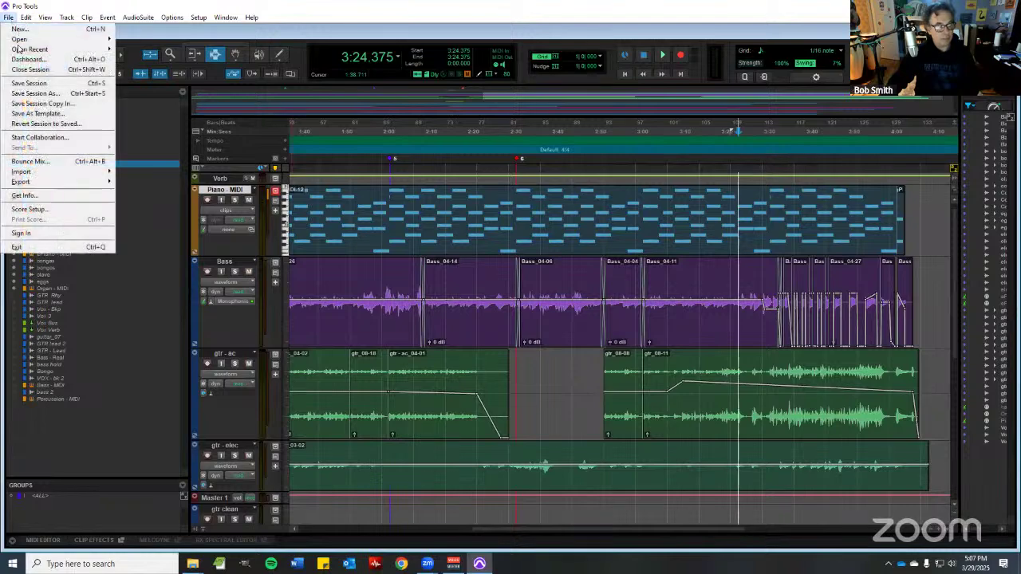
pyautogui.click(52, 94)
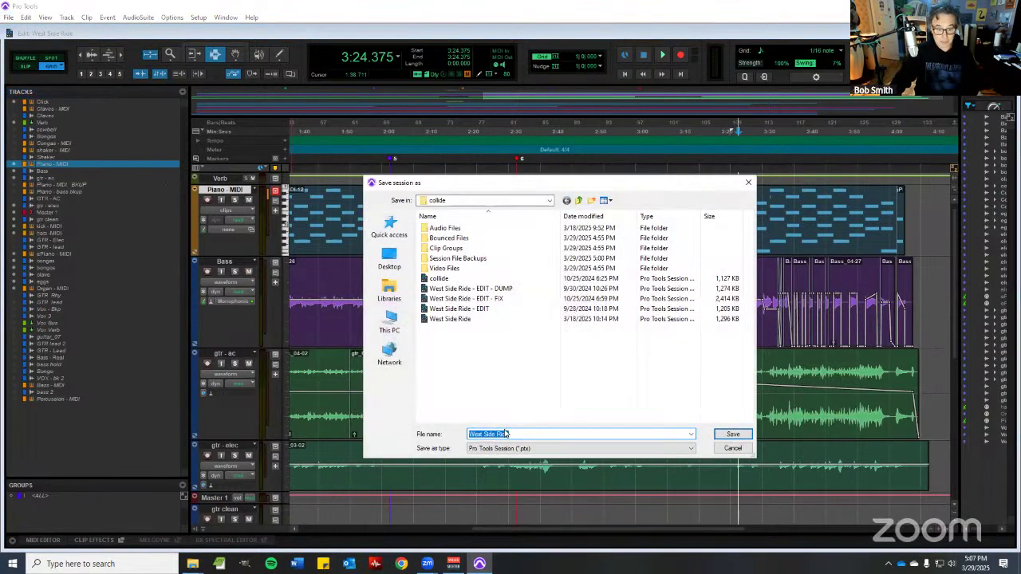
pyautogui.click(519, 434)
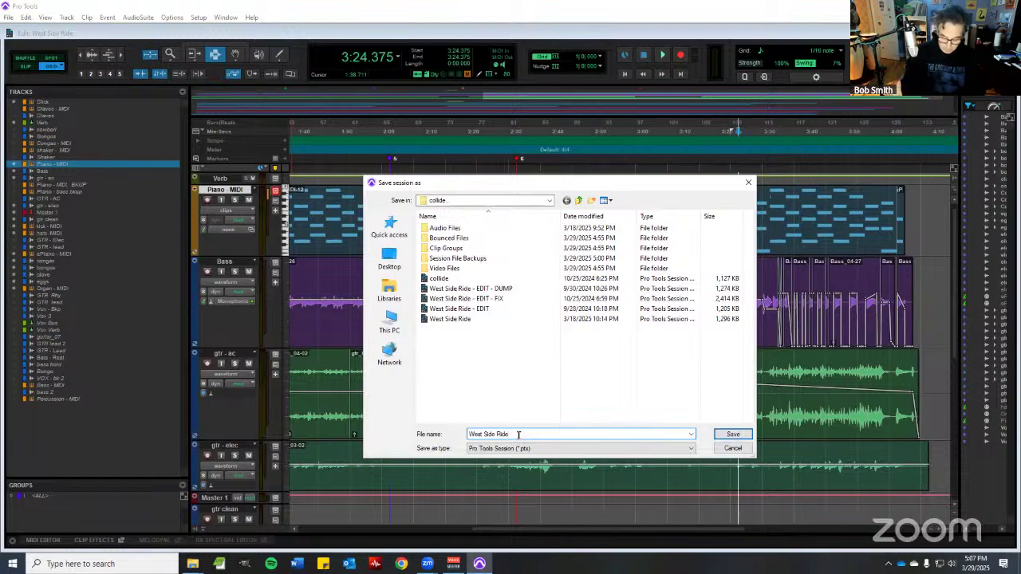
pyautogui.write('DUMP')
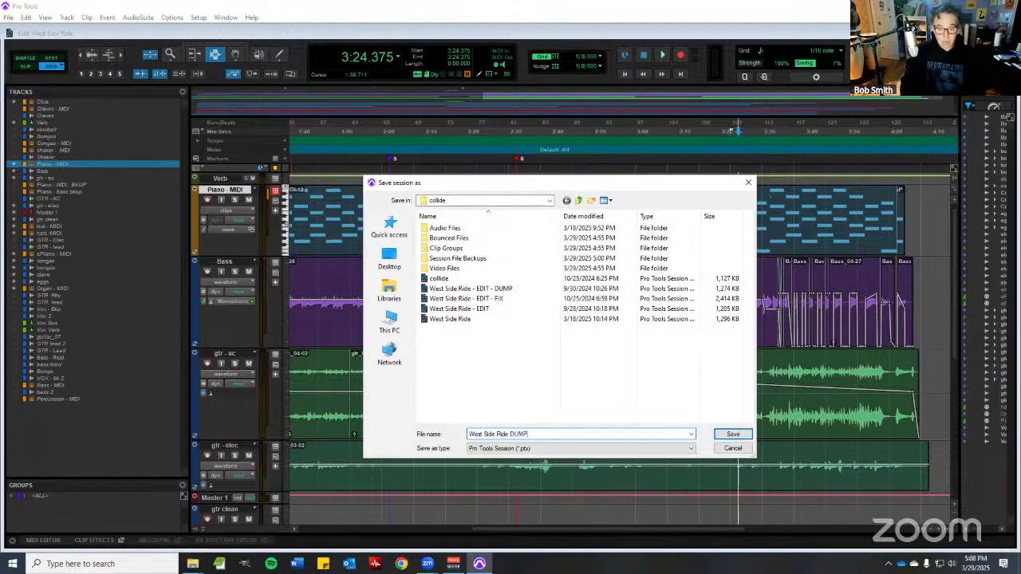
pyautogui.press('Return')
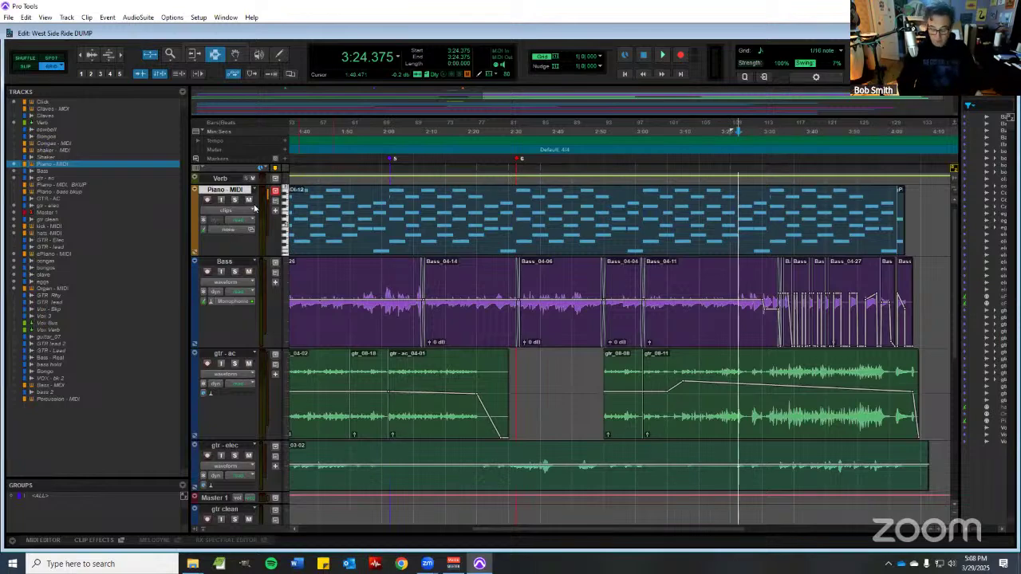
# - Commit the Piano - MIDI track to audio offline, copying its sends and setting the source track to Hide and Make Inactive
pyautogui.hotkey('ctrl', '=')
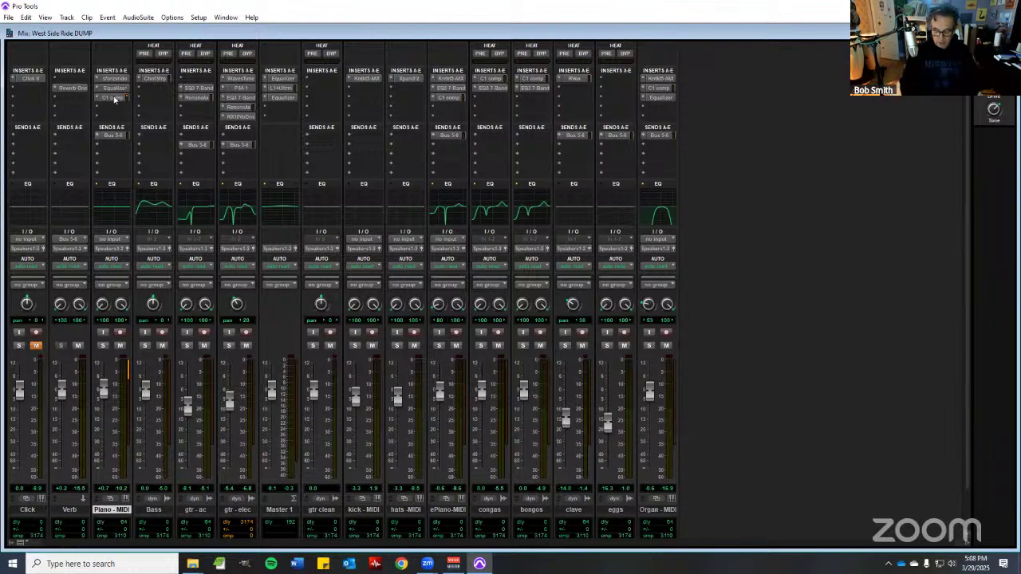
pyautogui.hotkey('ctrl', '=')
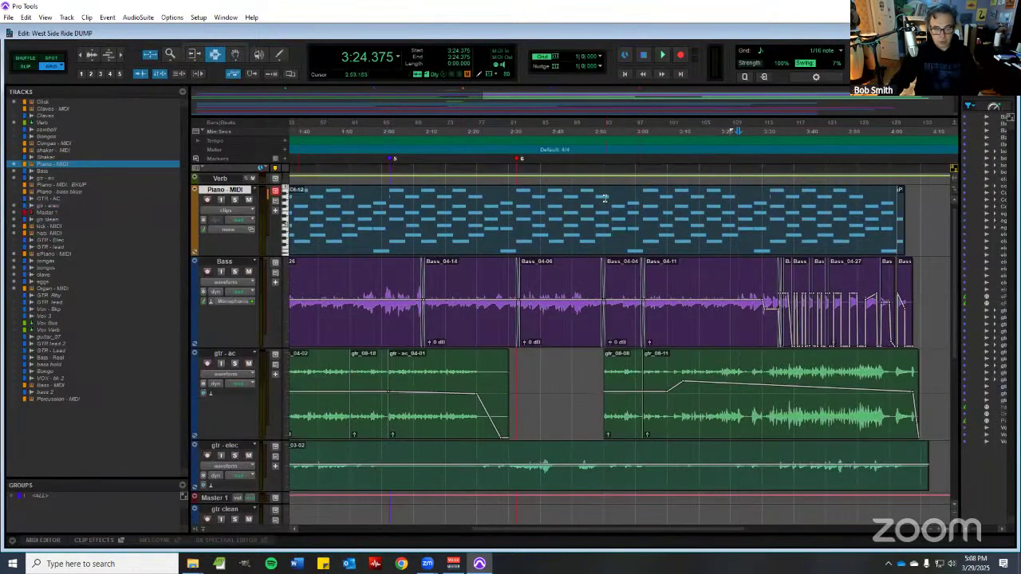
pyautogui.hotkey('ctrl', '=')
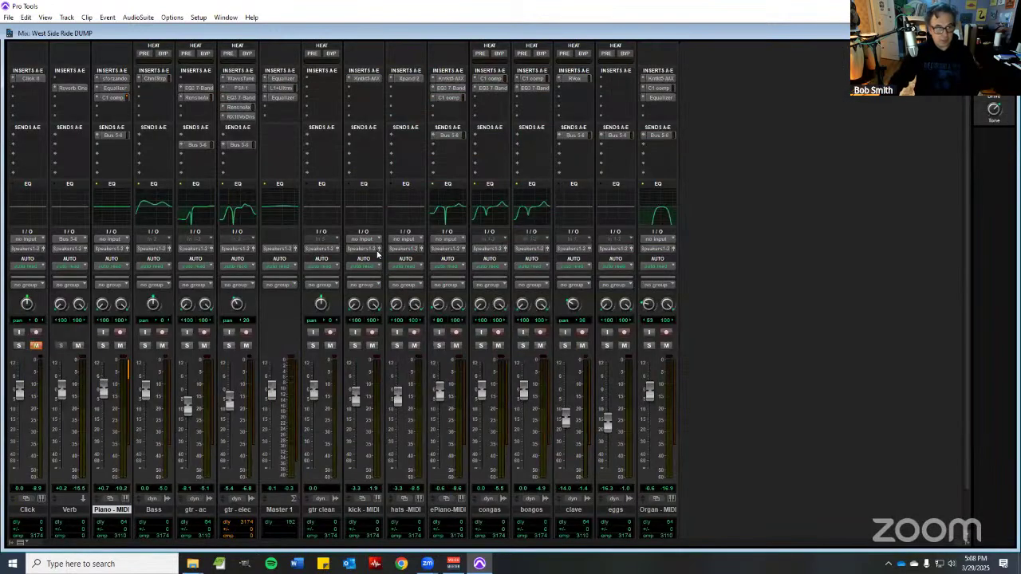
pyautogui.hotkey('ctrl', '=')
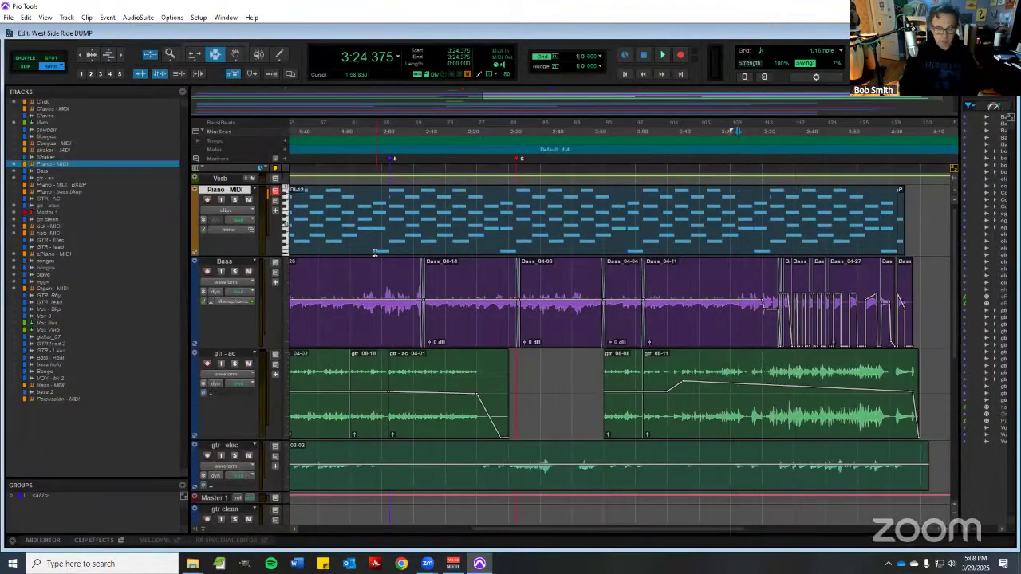
pyautogui.rightClick(235, 195)
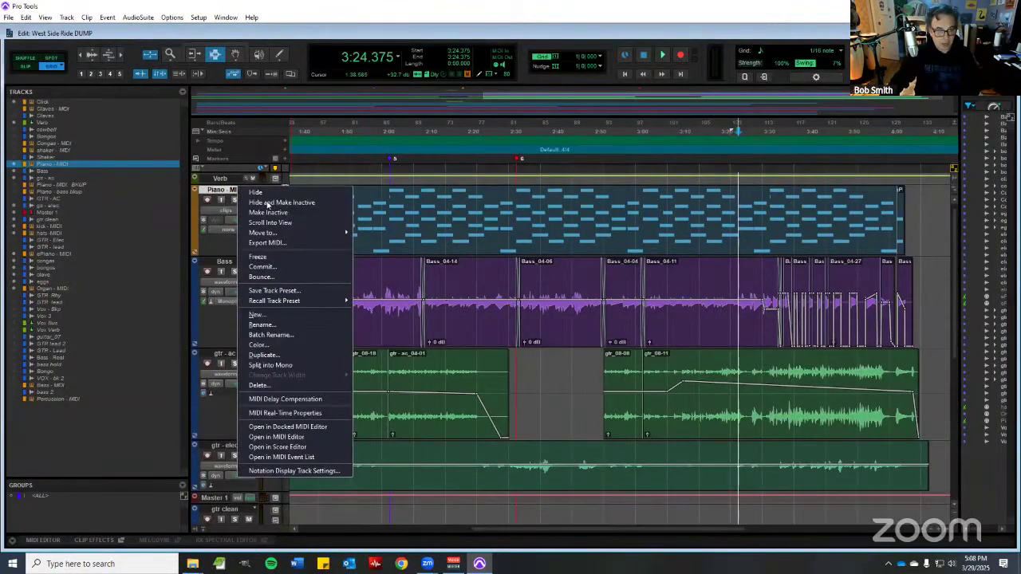
pyautogui.click(295, 268)
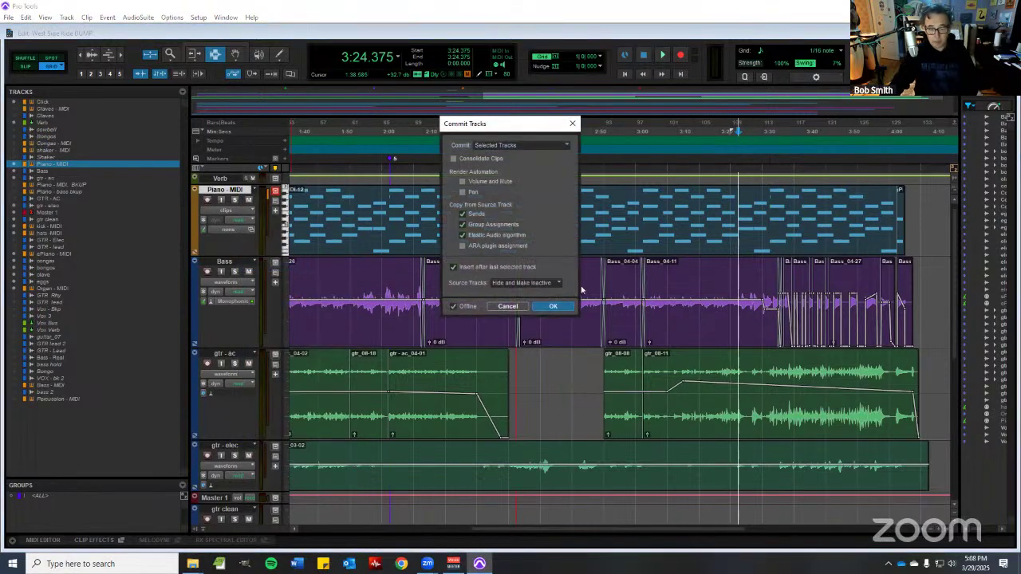
pyautogui.click(565, 306)
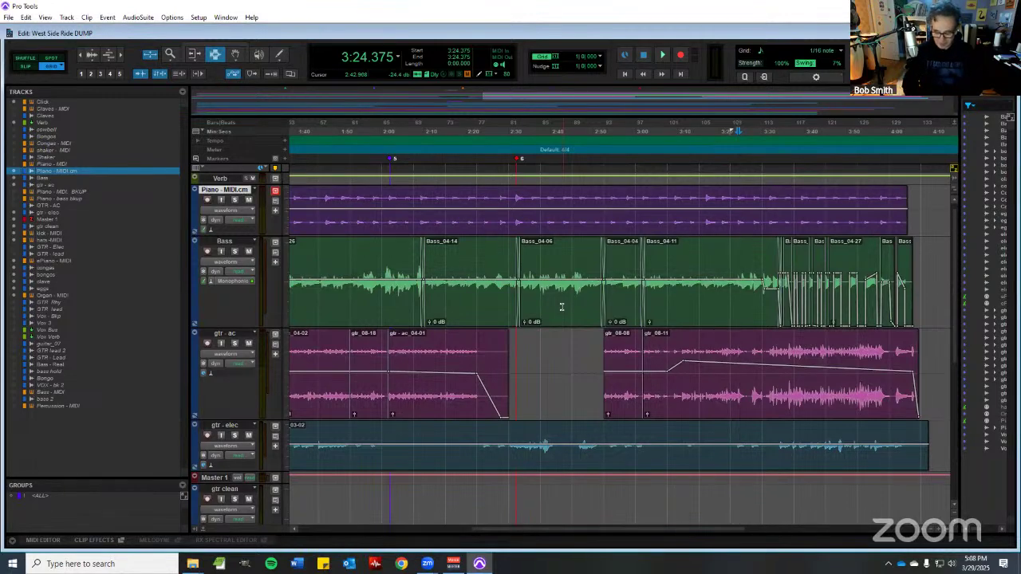
# - In the Mix window, move the Verb track after Organ - MIDI and the committed piano track between eggs and Organ - MIDI
pyautogui.hotkey('ctrl', '=')
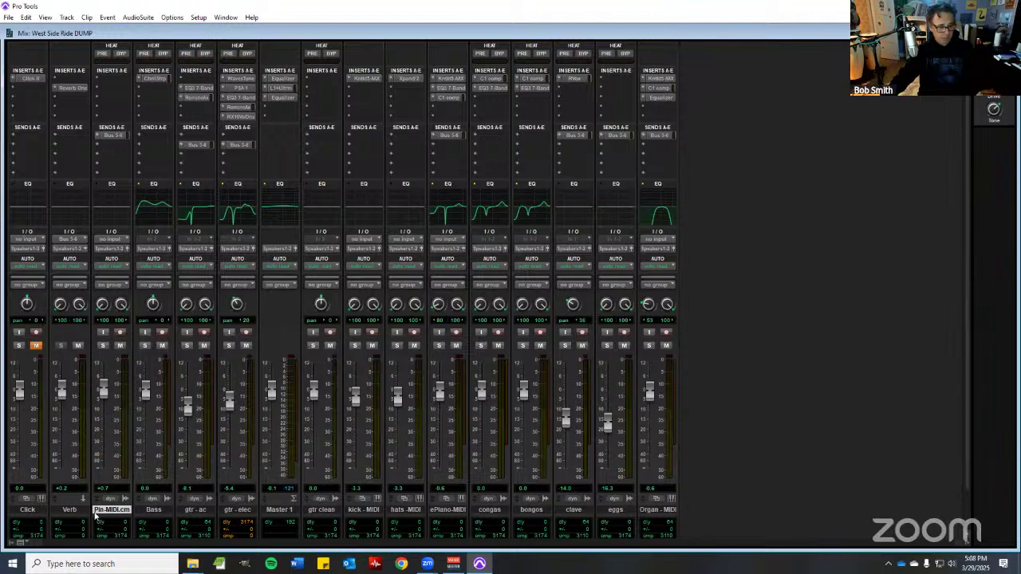
pyautogui.moveTo(71, 512); pyautogui.dragTo(564, 504)
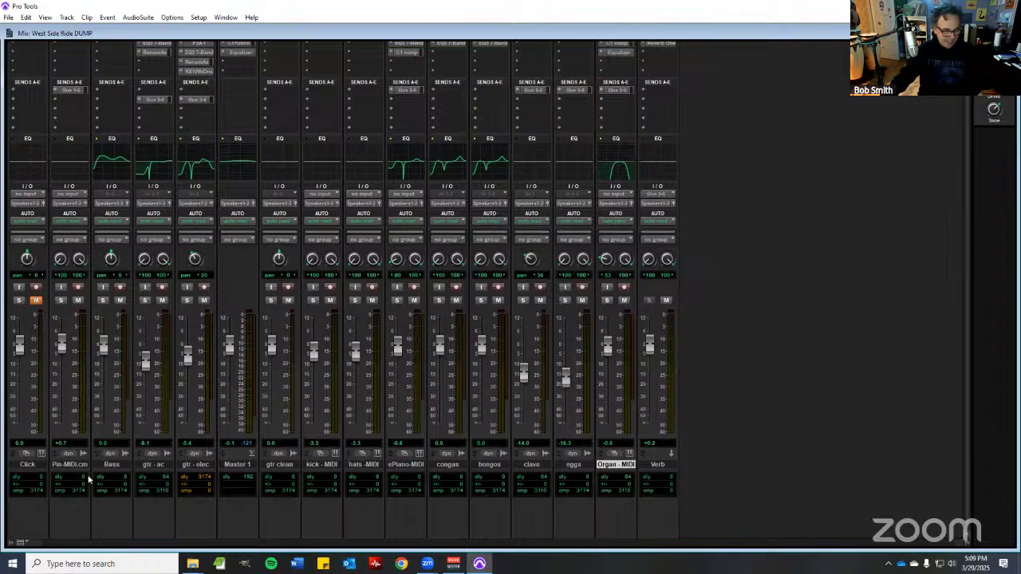
pyautogui.moveTo(73, 467); pyautogui.dragTo(594, 463)
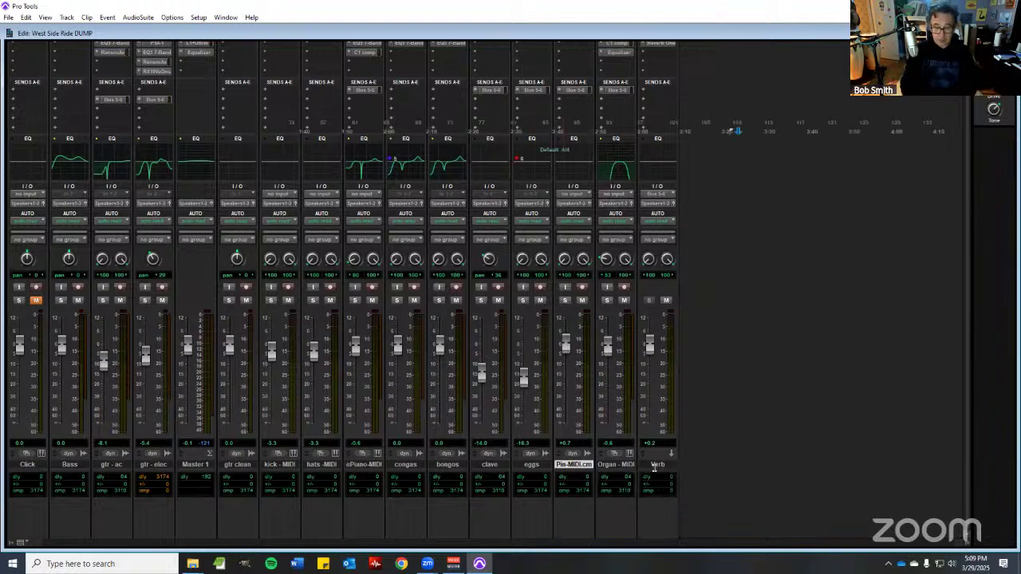
# - Check the new track order in the Edit window and increase the Verb track's height
pyautogui.hotkey('ctrl', '=')
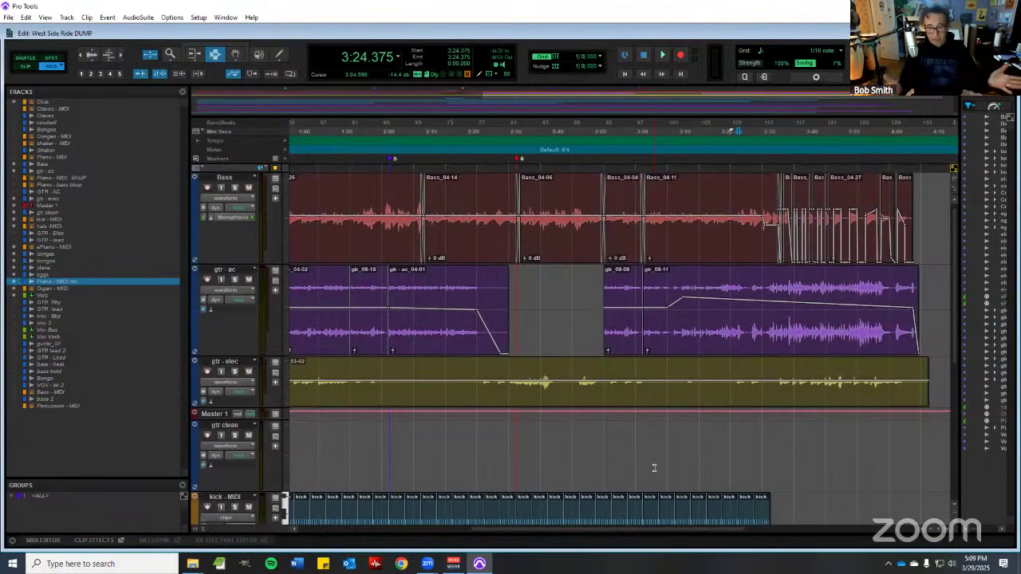
pyautogui.scroll(-5, 631, 463)
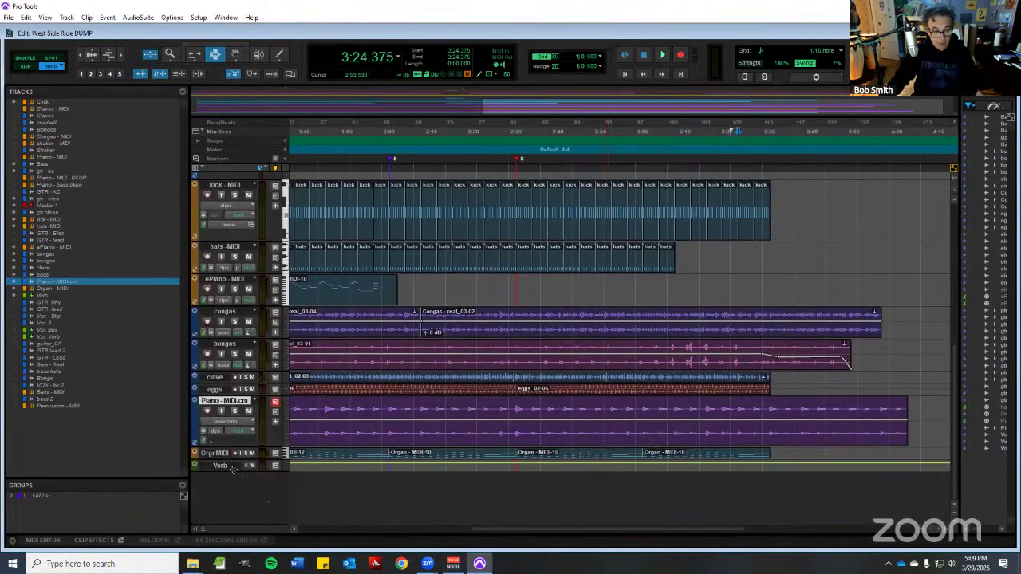
pyautogui.scroll(-1, 244, 511)
pyautogui.scroll(-2, 259, 511)
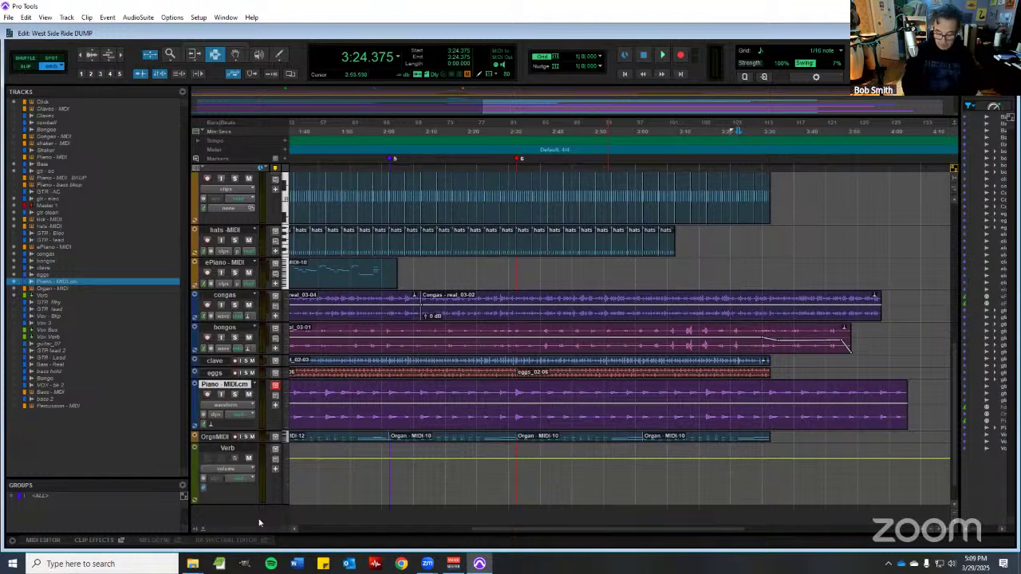
pyautogui.hotkey('ctrl', '=')
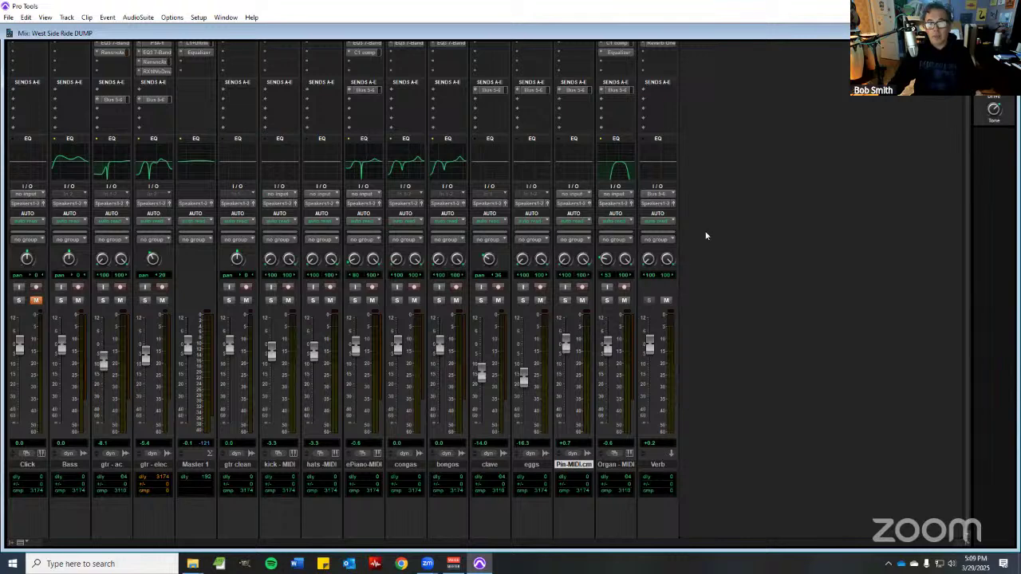
pyautogui.scroll(2, 705, 236)
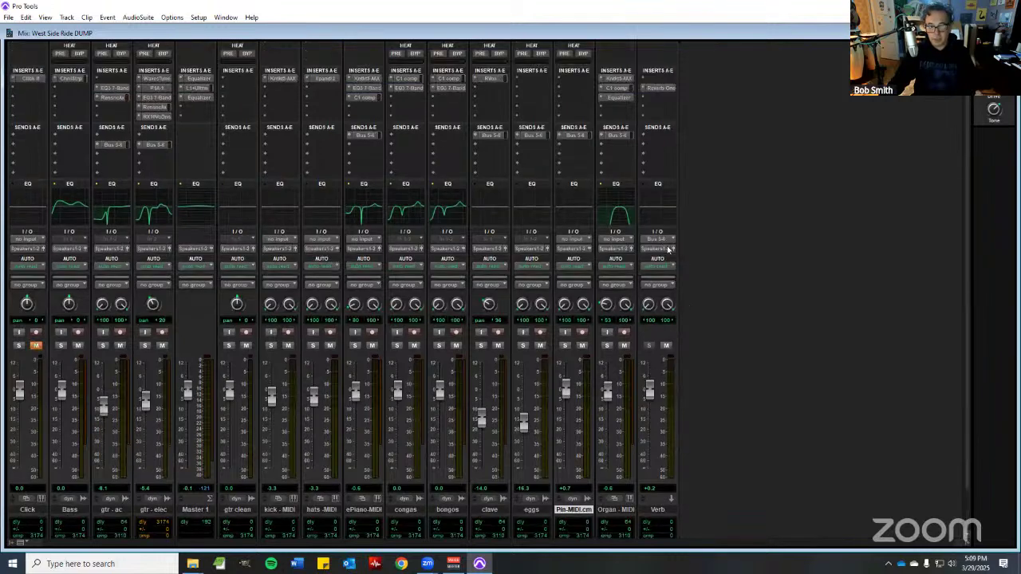
pyautogui.click(66, 18)
pyautogui.click(80, 28)
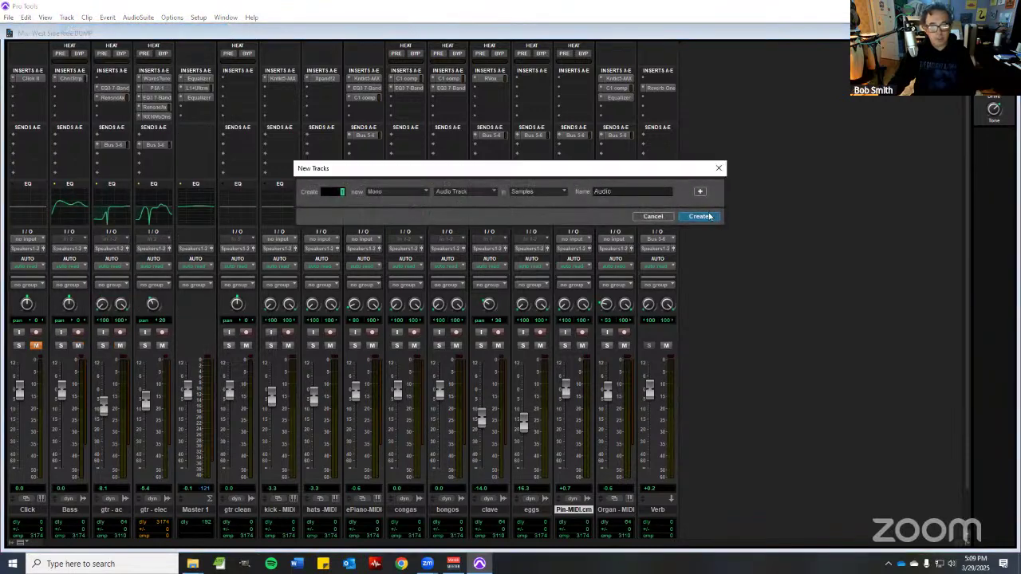
pyautogui.click(419, 193)
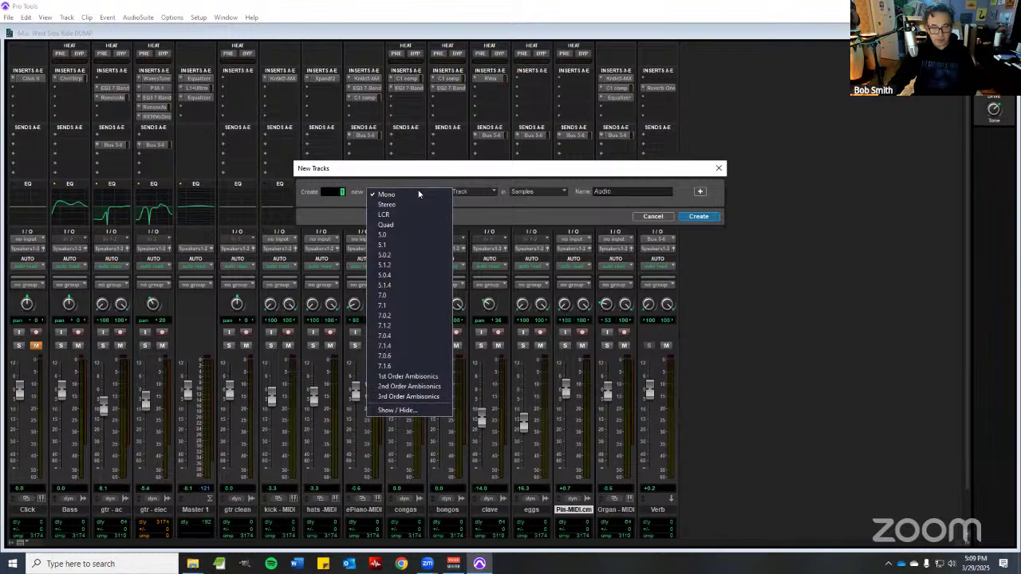
pyautogui.click(442, 191)
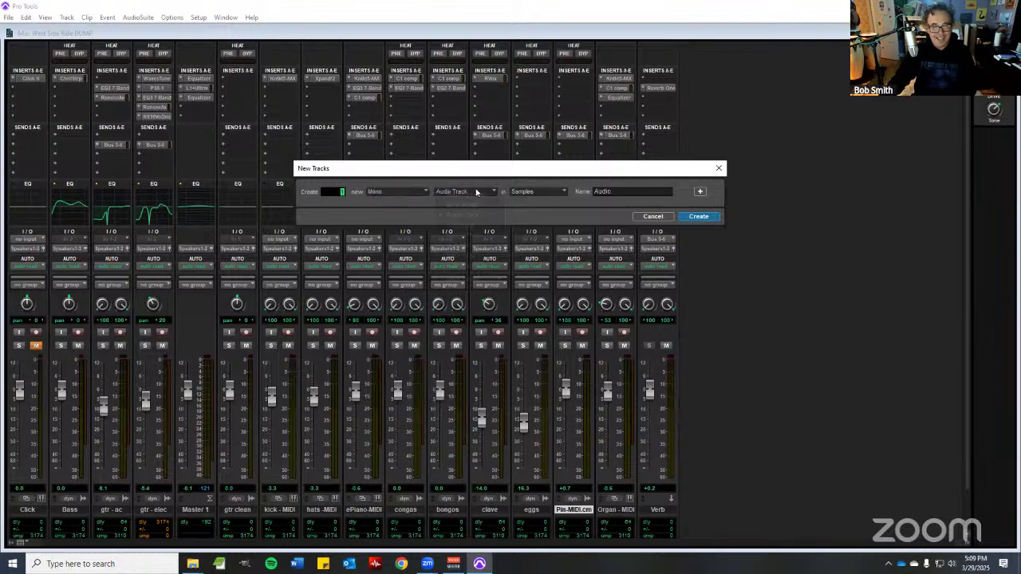
pyautogui.click(477, 192)
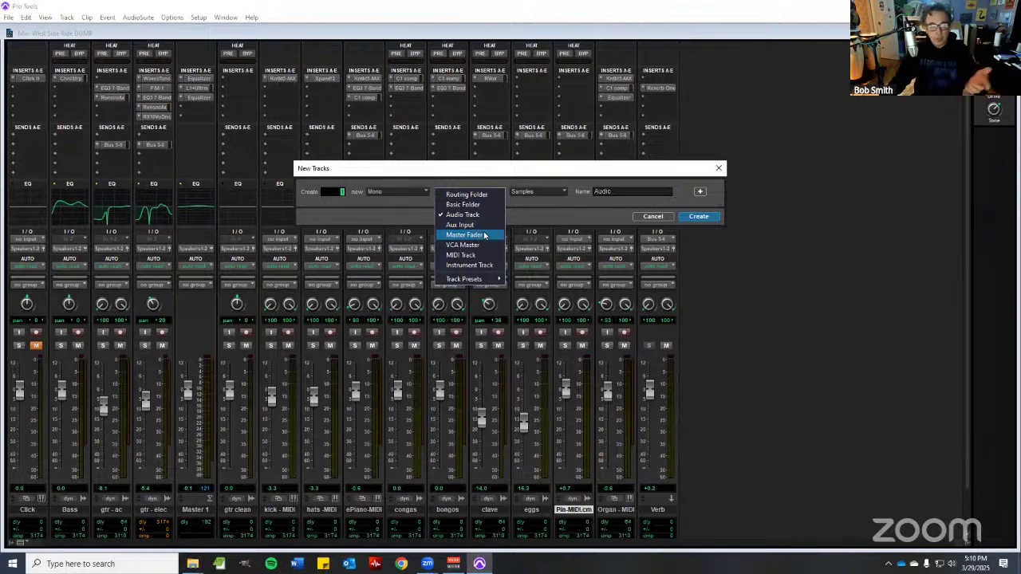
pyautogui.click(485, 236)
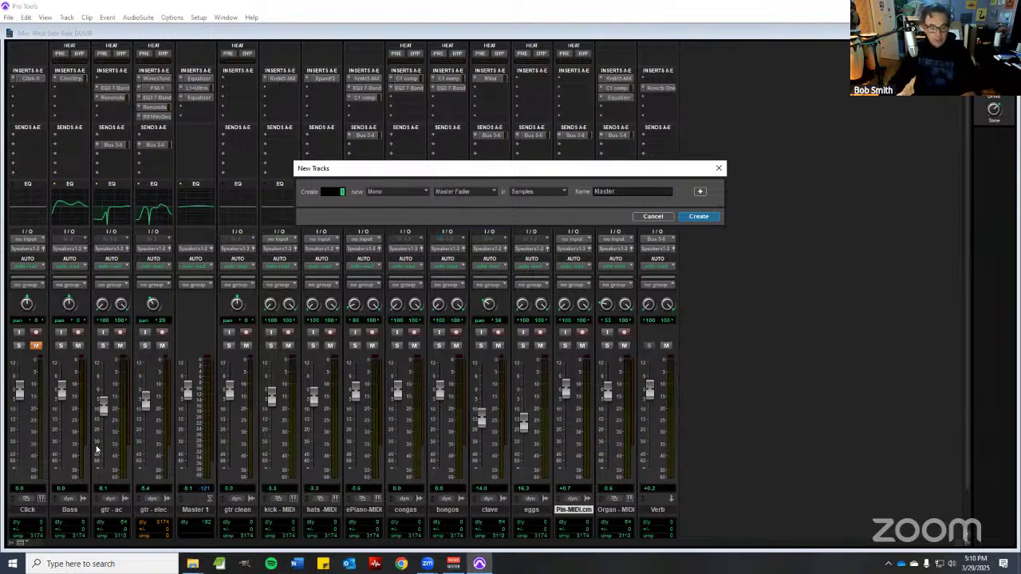
pyautogui.click(494, 193)
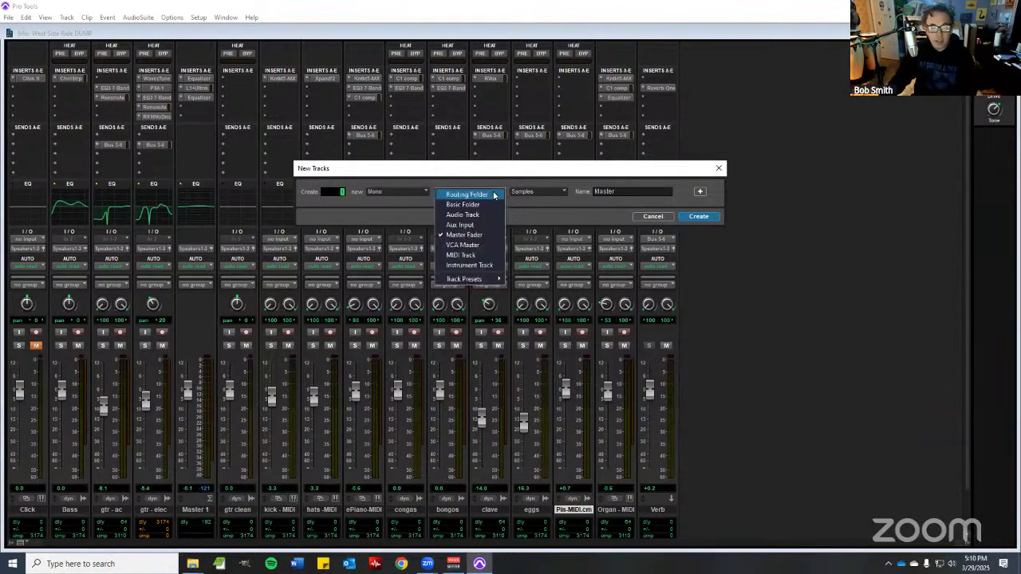
pyautogui.click(494, 195)
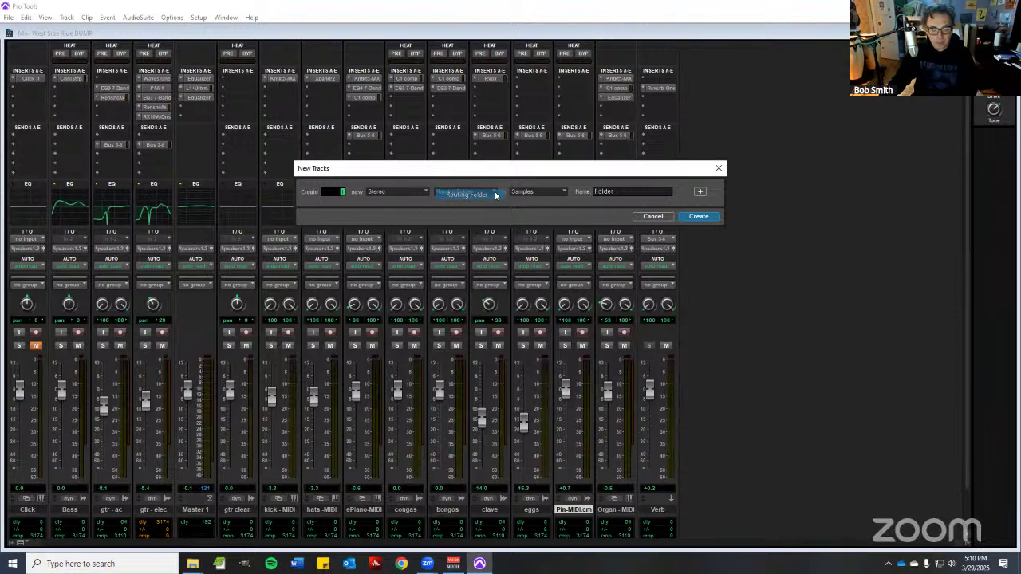
pyautogui.click(651, 217)
# - Commit the Verb track to audio offline, copying its sends and setting the source track to Hide and Make Inactive
pyautogui.rightClick(658, 510)
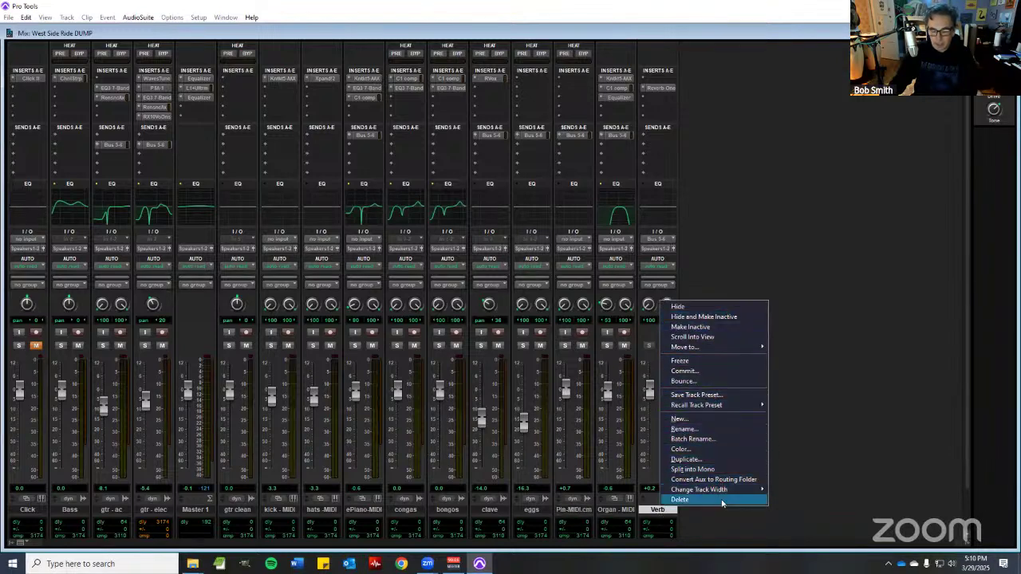
pyautogui.click(730, 371)
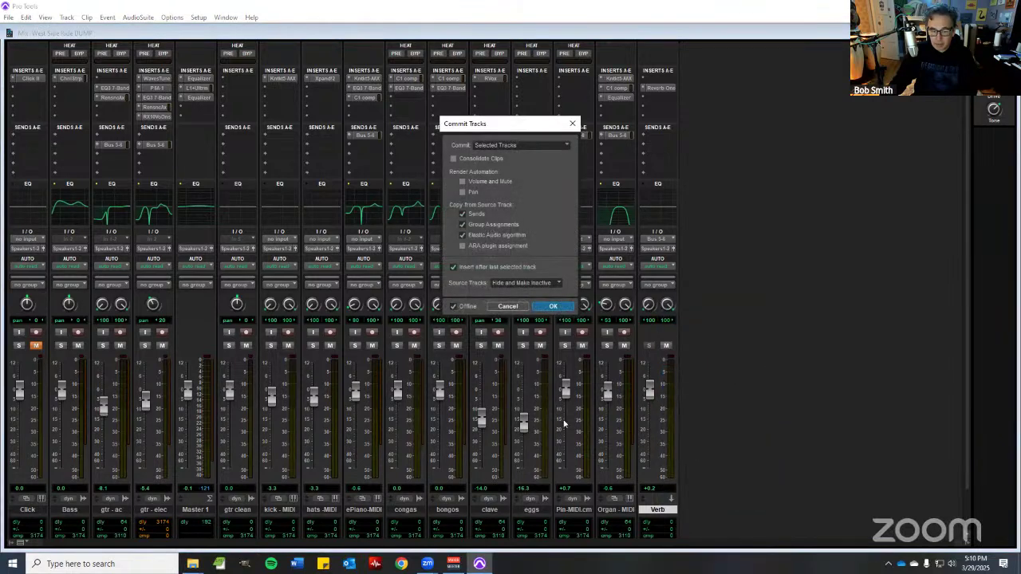
pyautogui.click(554, 307)
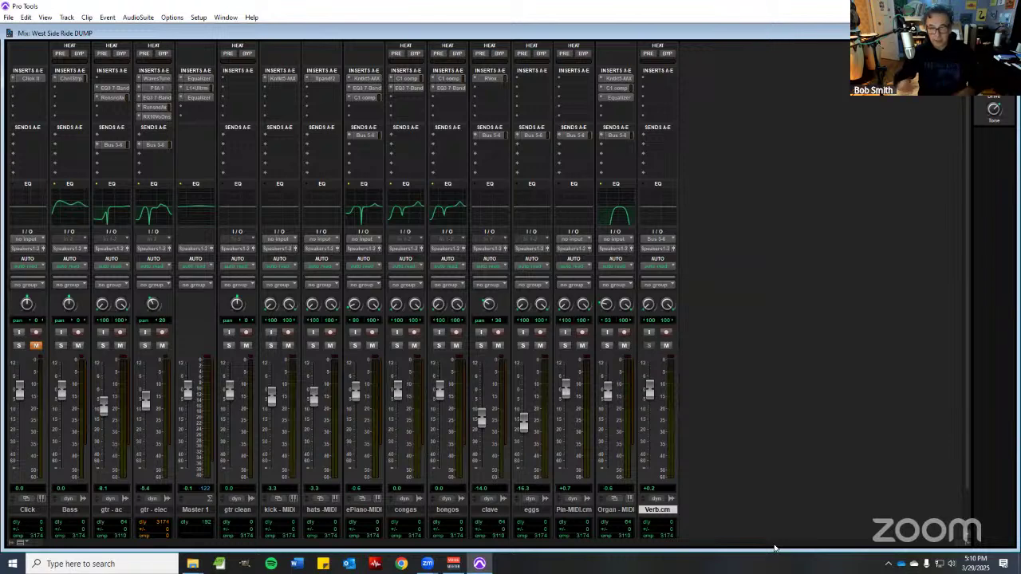
# - Solo the committed Verb track, play it from 1:45.000 while checking the Mix window meters, and turn solo off
pyautogui.hotkey('ctrl', '=')
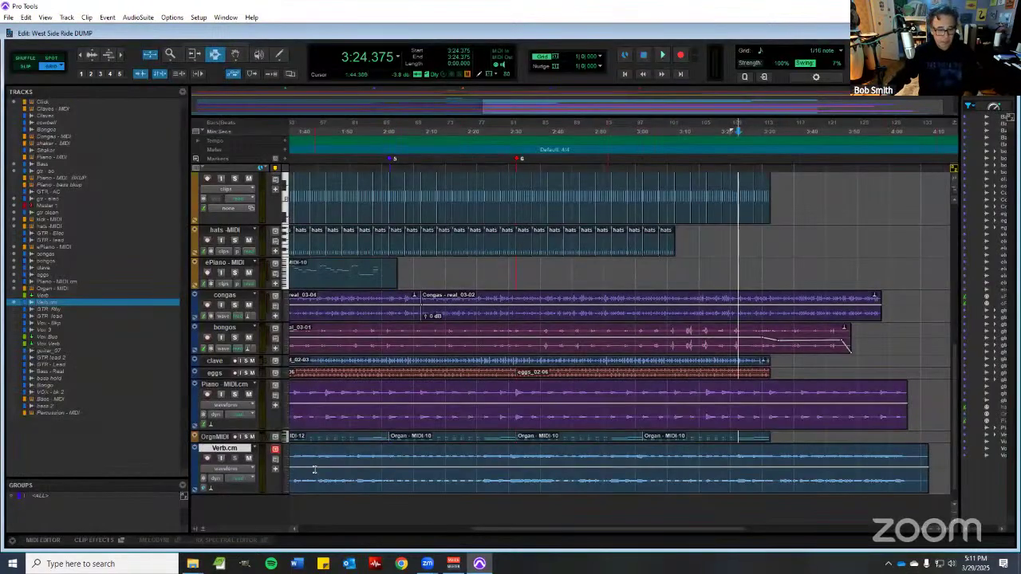
pyautogui.click(234, 458)
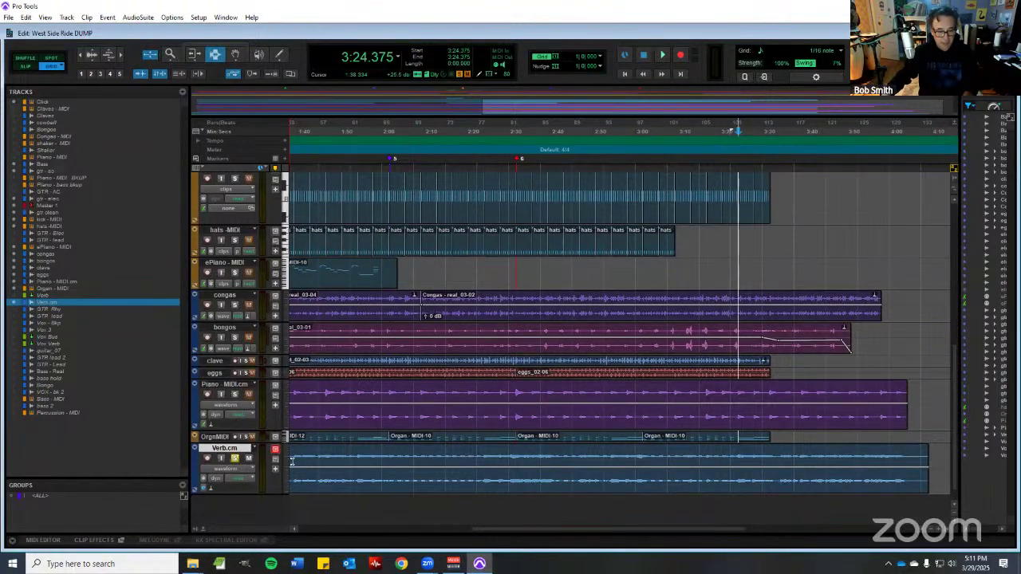
pyautogui.click(318, 455)
pyautogui.press('space')
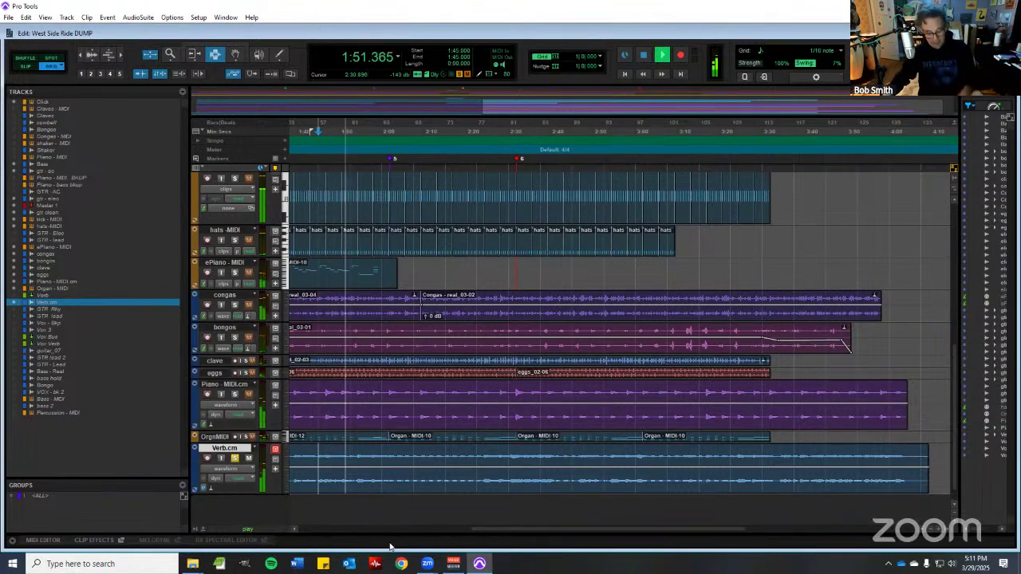
pyautogui.hotkey('ctrl', '=')
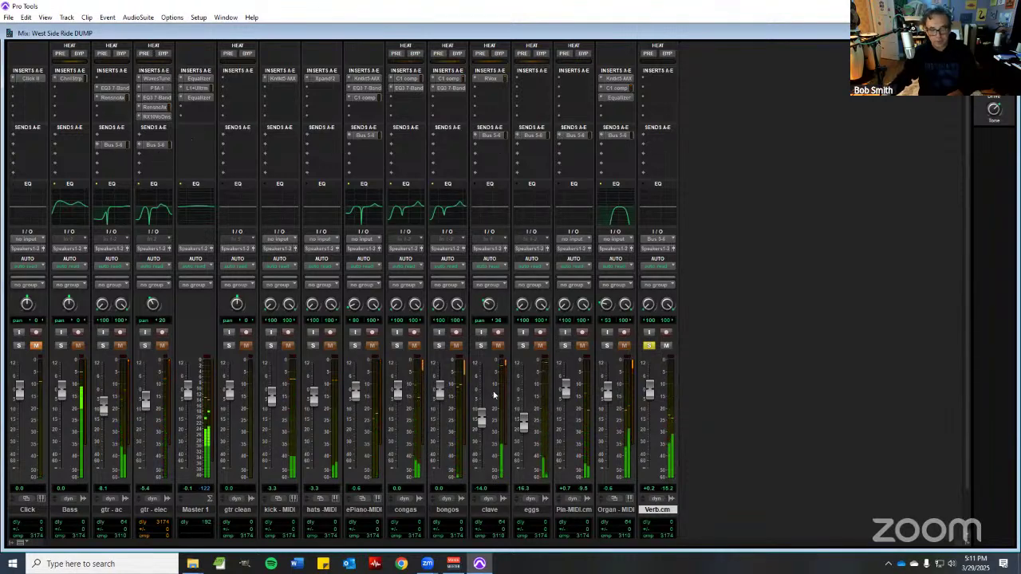
pyautogui.hotkey('ctrl', '=')
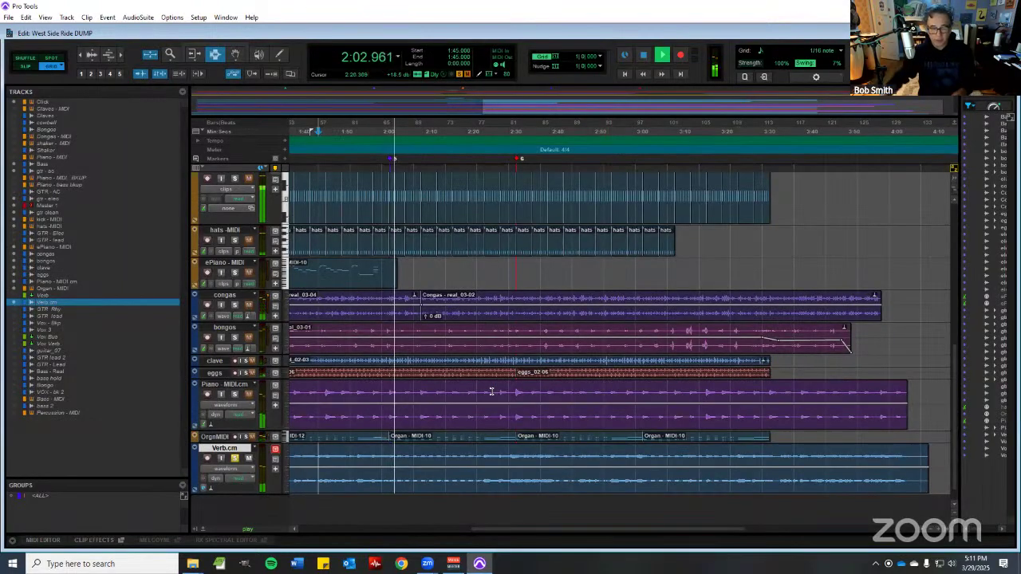
pyautogui.press('space')
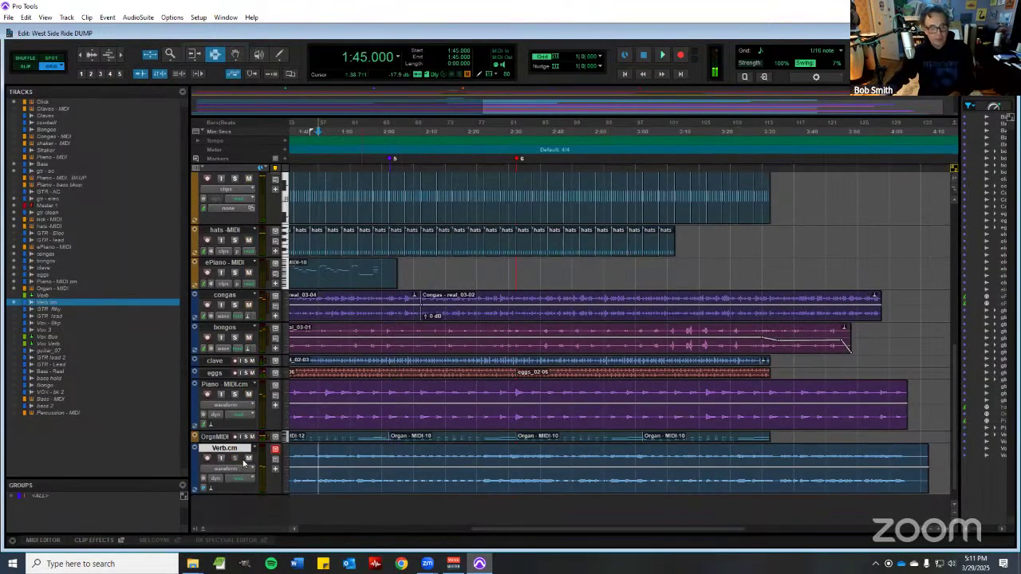
# - In the Mix window, remove the Bus 5-6 sends from the gtr - ac, gtr - elec and ePiano - MIDI tracks
pyautogui.hotkey('ctrl', '=')
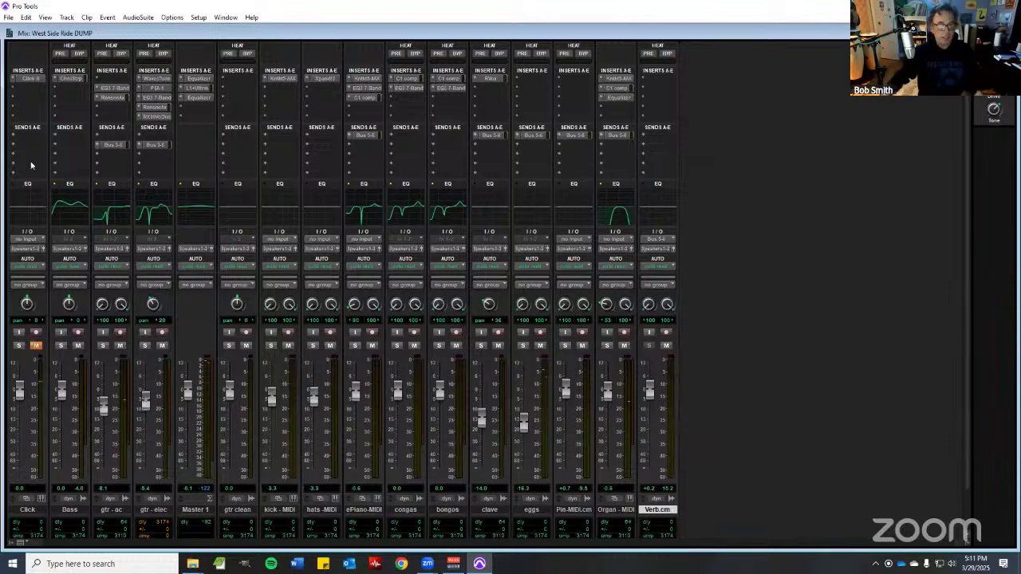
pyautogui.click(106, 147)
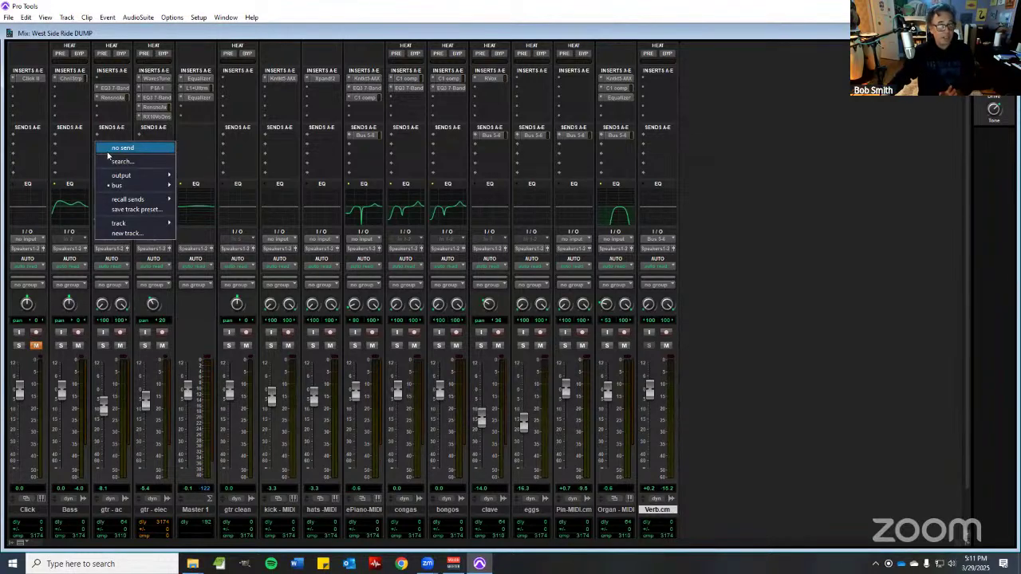
pyautogui.click(109, 150)
pyautogui.click(143, 145)
pyautogui.click(147, 151)
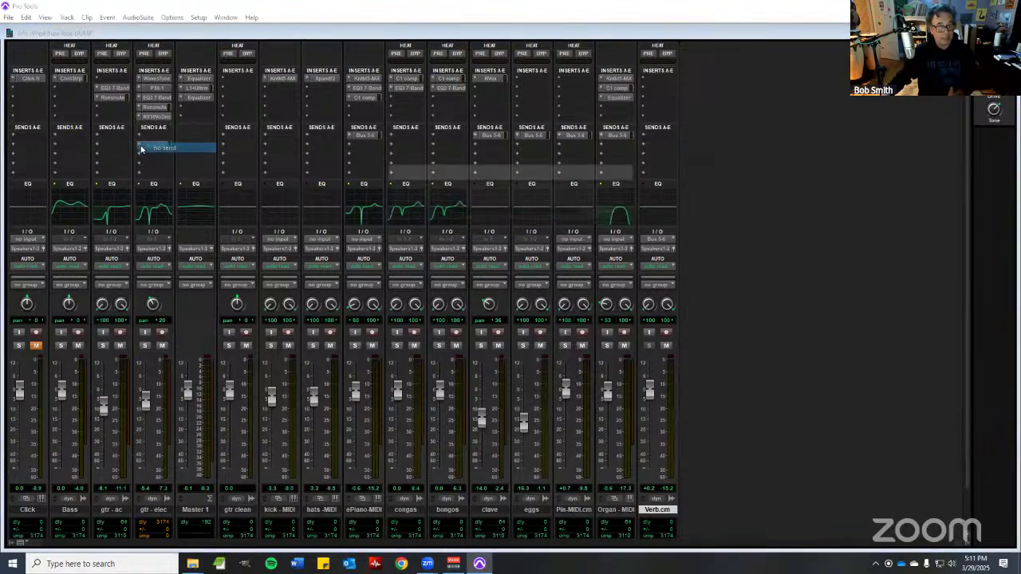
pyautogui.click(355, 138)
pyautogui.click(364, 148)
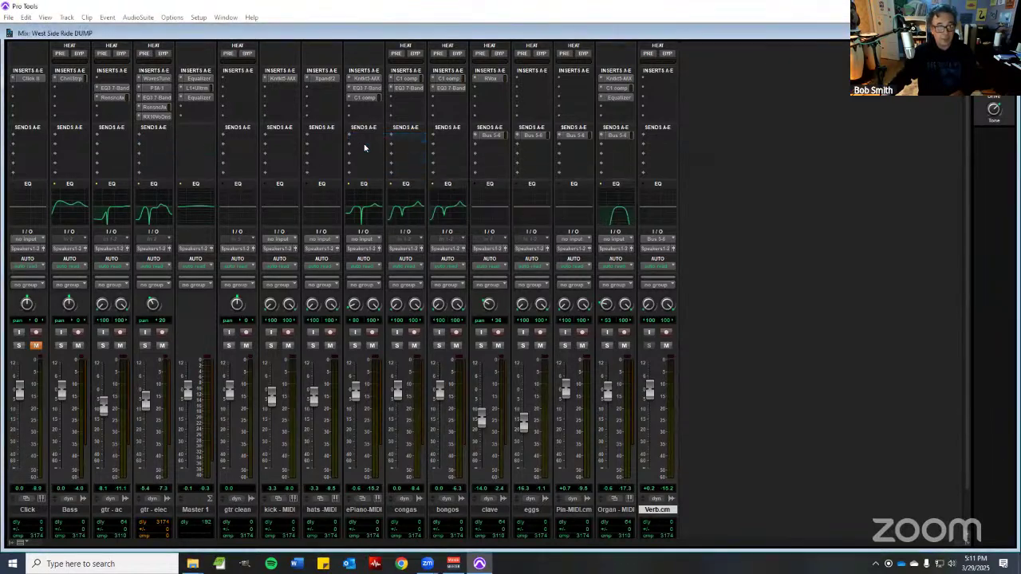
# - Remove the Bus 5-6 sends from the clave, eggs, committed piano and Organ - MIDI tracks
pyautogui.click(483, 137)
pyautogui.click(492, 147)
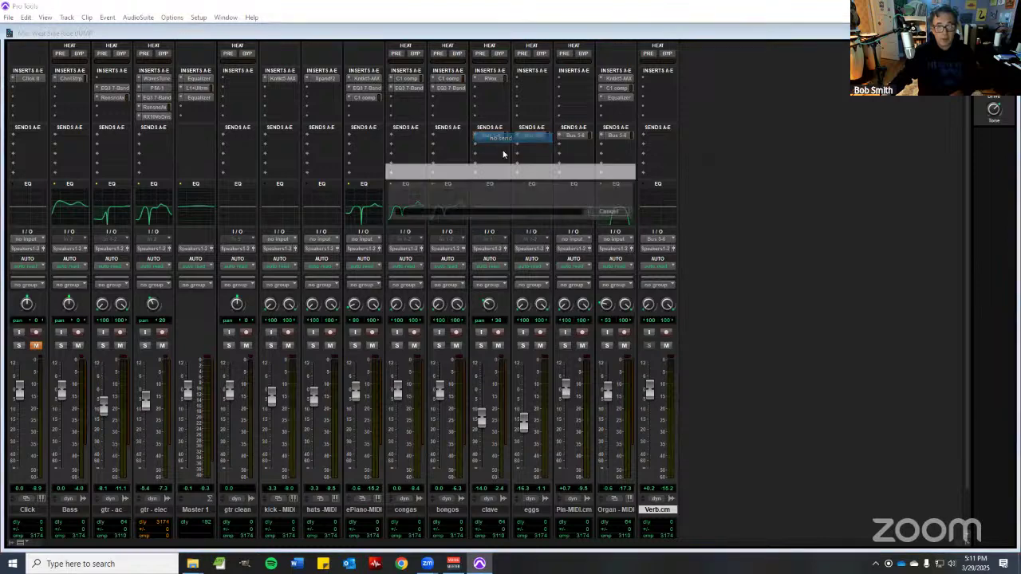
pyautogui.click(517, 137)
pyautogui.click(526, 147)
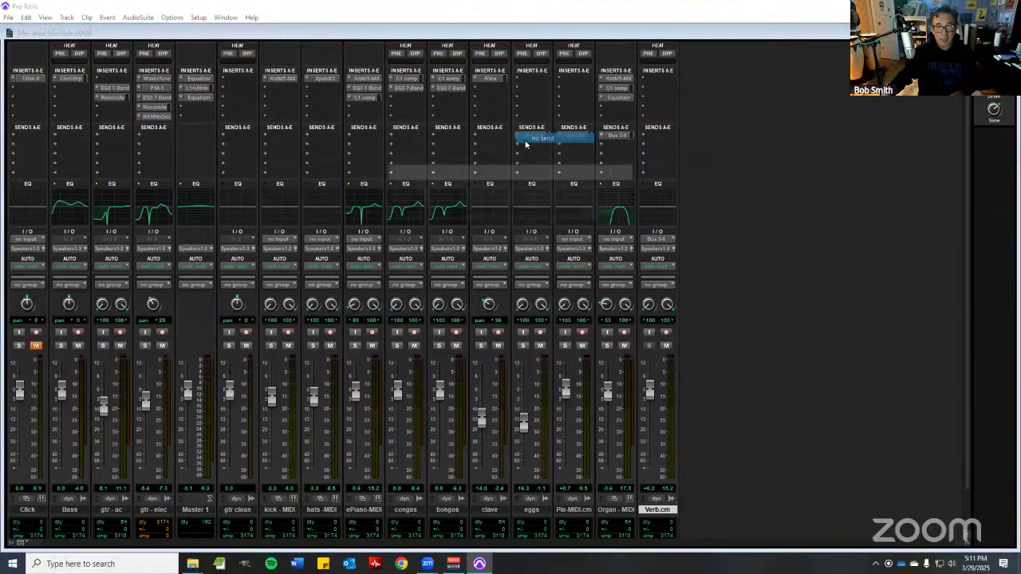
pyautogui.click(561, 139)
pyautogui.click(570, 148)
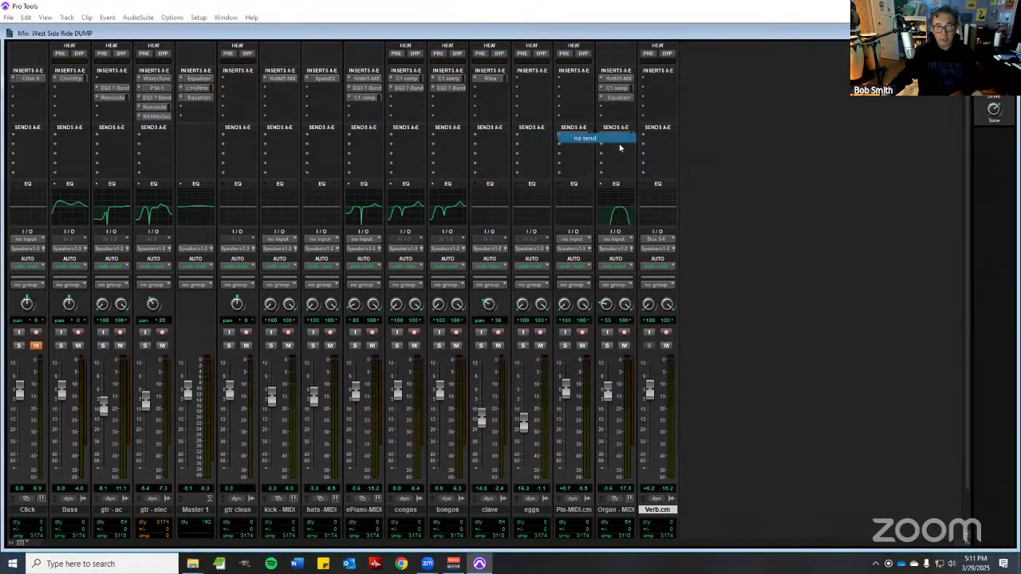
pyautogui.click(603, 139)
pyautogui.click(604, 140)
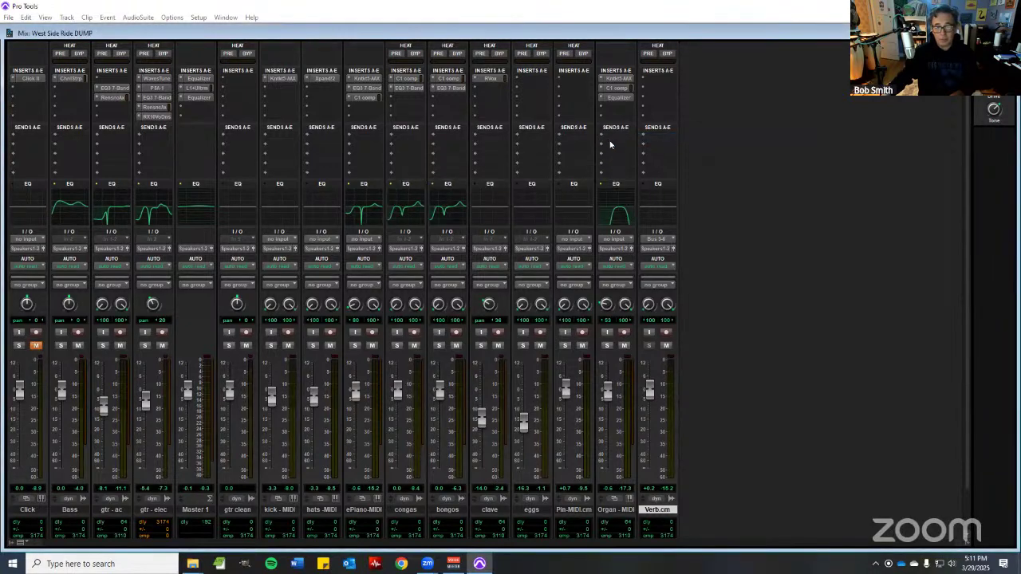
# - Set the committed Verb track's input to no input and rename the track Reverb
pyautogui.click(658, 238)
pyautogui.click(675, 242)
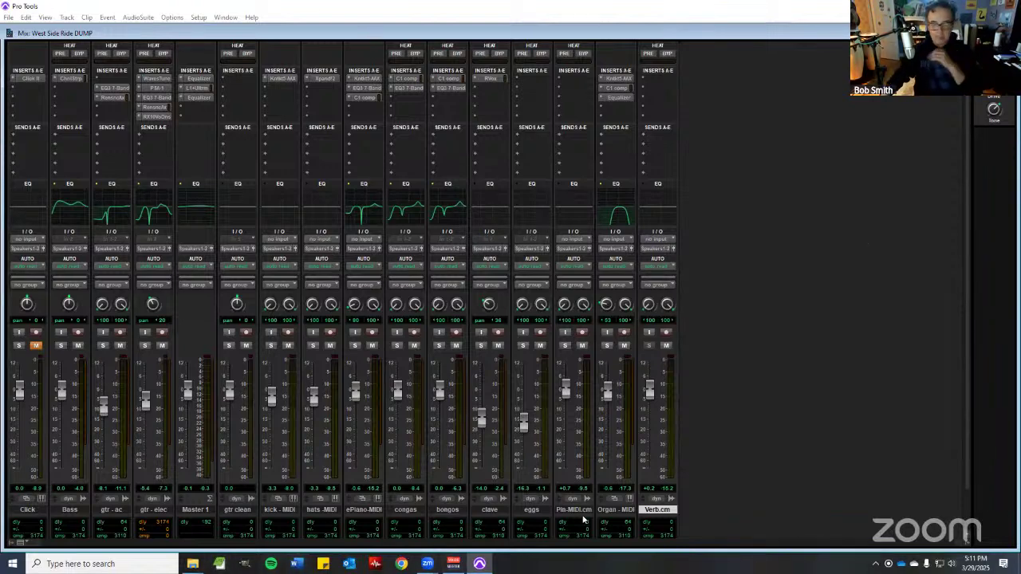
pyautogui.doubleClick(669, 511)
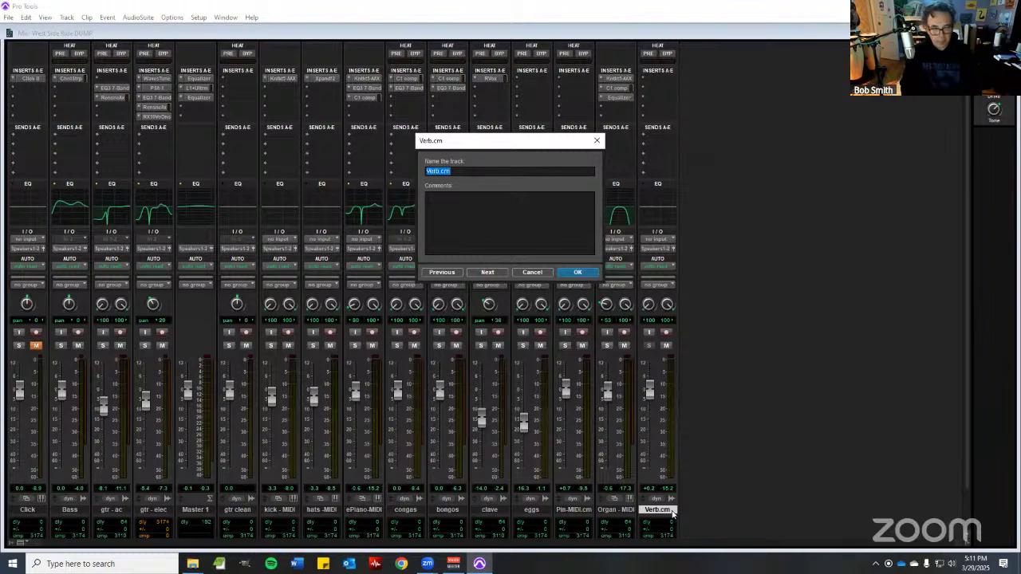
pyautogui.write('Reverb')
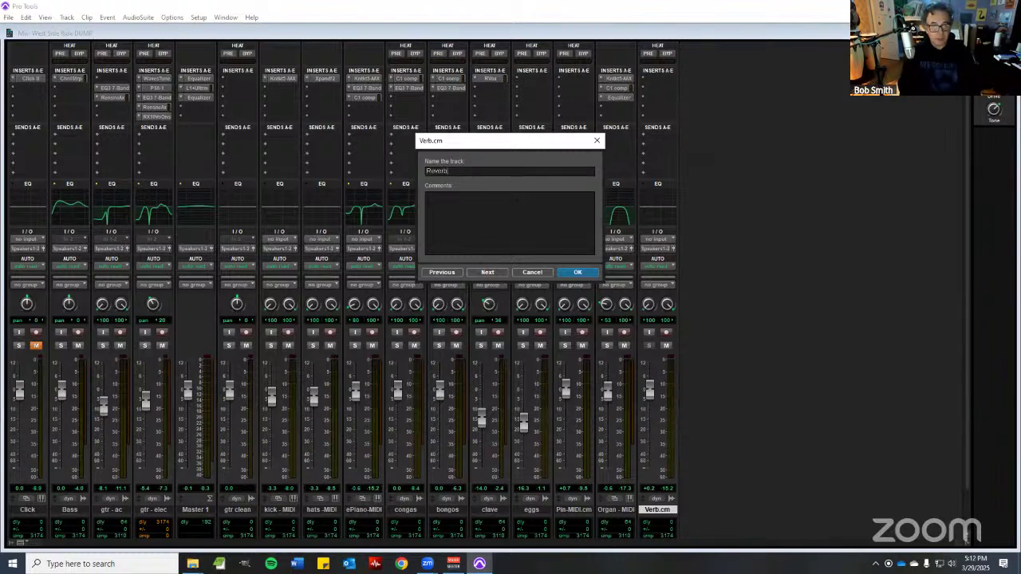
pyautogui.press('Return')
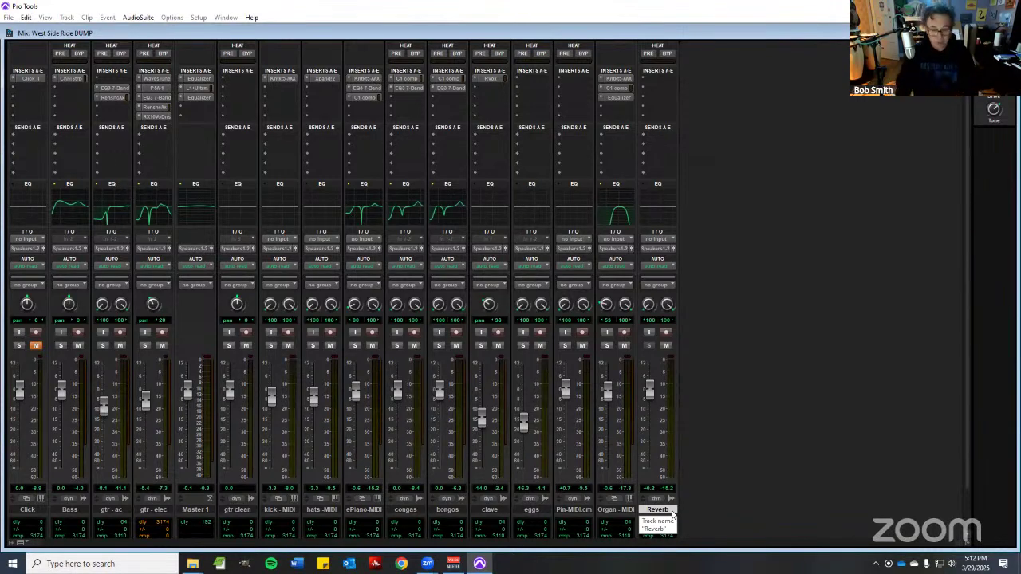
# - Try committing the Organ - MIDI track offline with its source hidden and inactive, undo the commit and go to the Edit window
pyautogui.rightClick(616, 514)
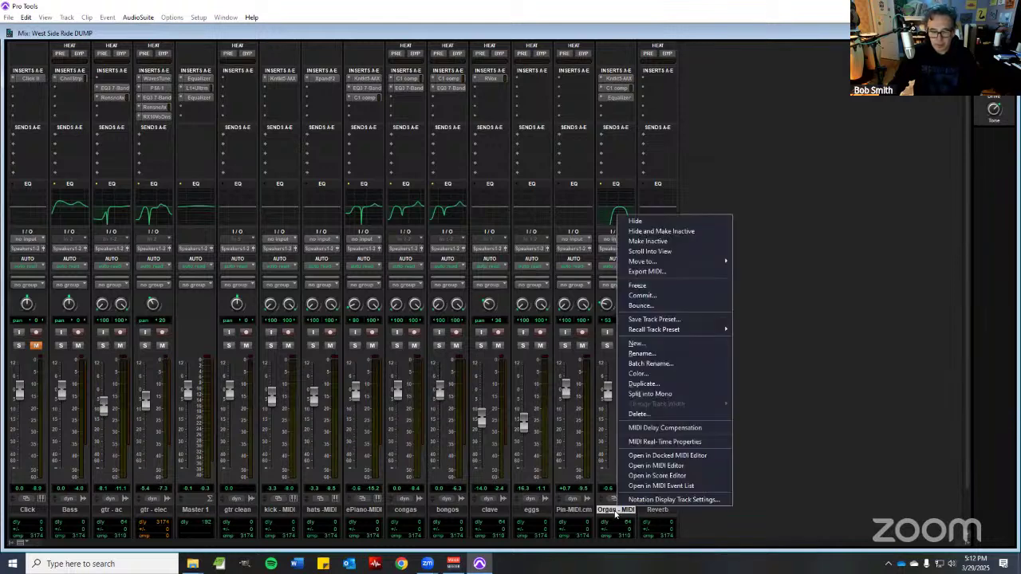
pyautogui.click(684, 302)
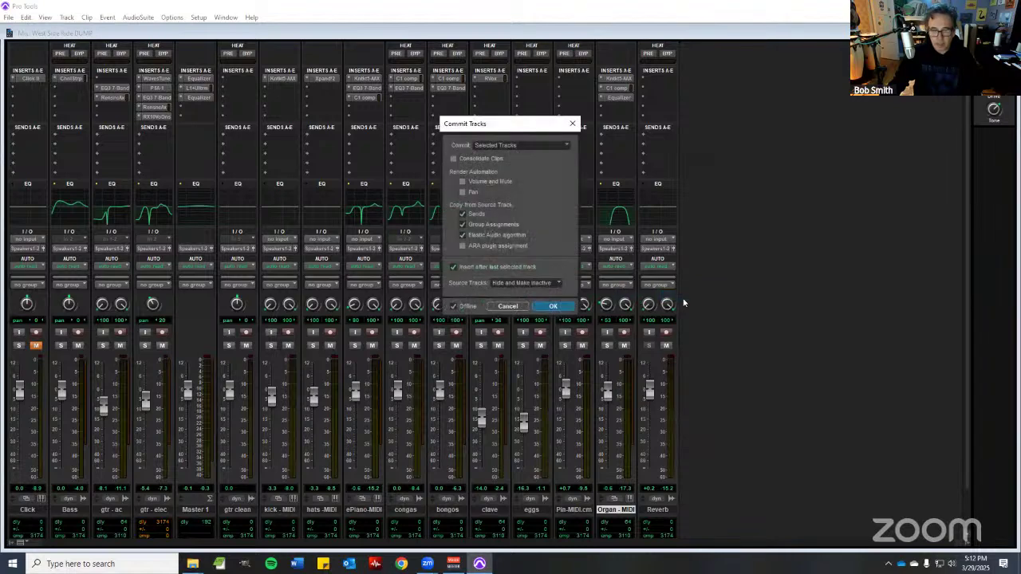
pyautogui.press('Return')
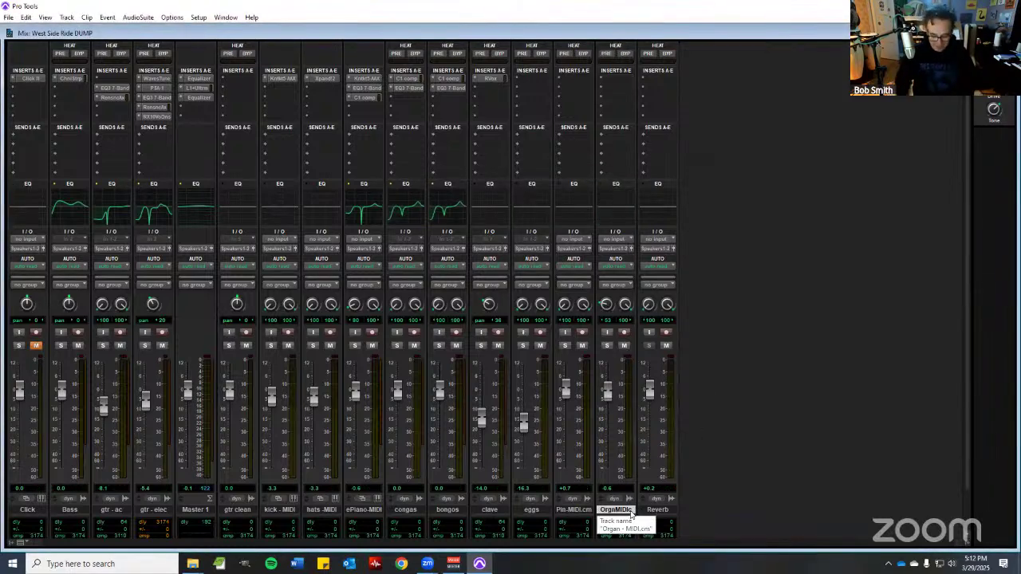
pyautogui.hotkey('ctrl', 'z')
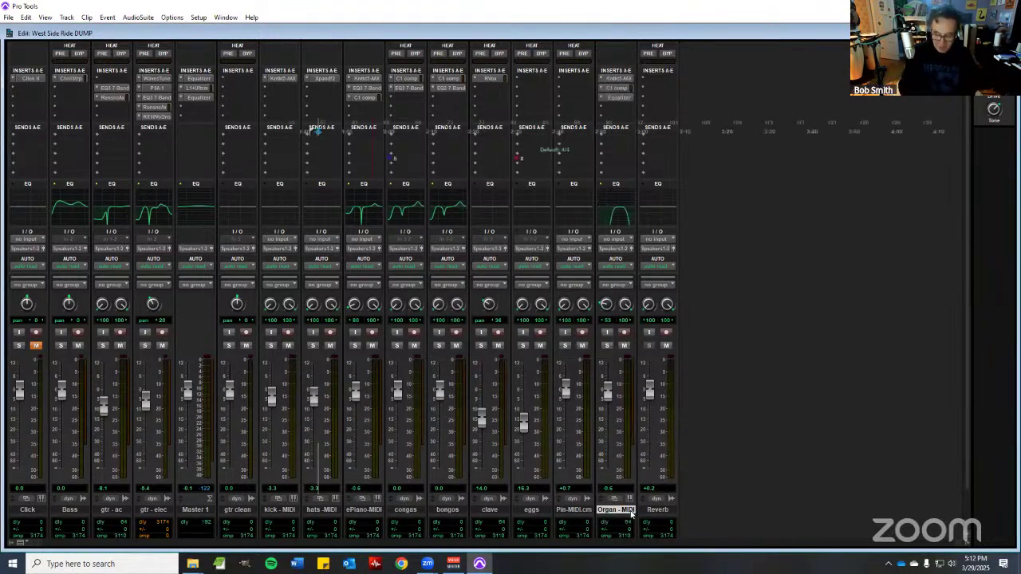
pyautogui.hotkey('ctrl', '=')
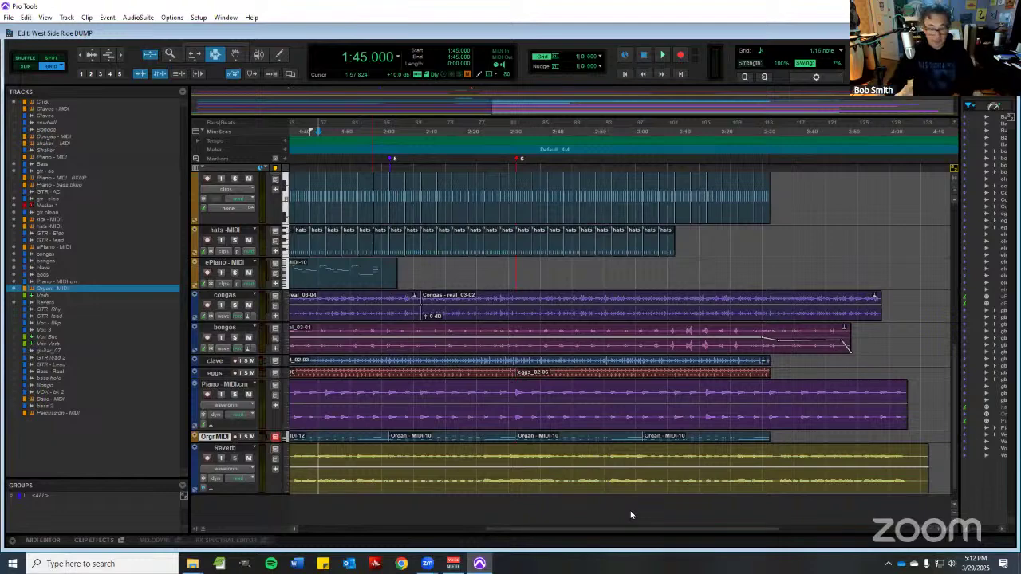
# - Enlarge the Organ - MIDI track, select its last Organ - MIDI-10 clip with the Grabber, and return to the Mix window
pyautogui.moveTo(243, 444); pyautogui.dragTo(243, 519)
pyautogui.scroll(-3, 568, 449)
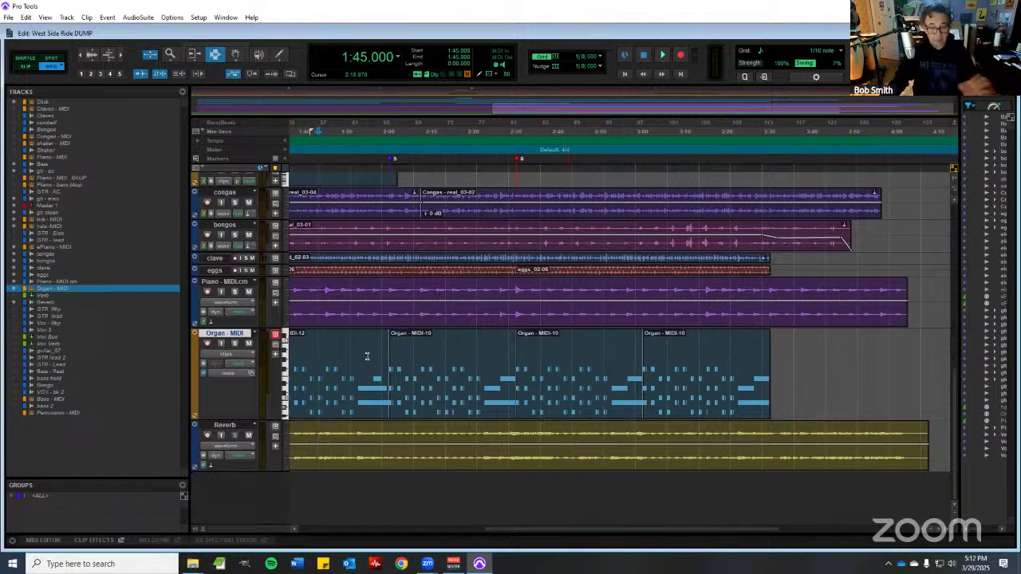
pyautogui.click(235, 53)
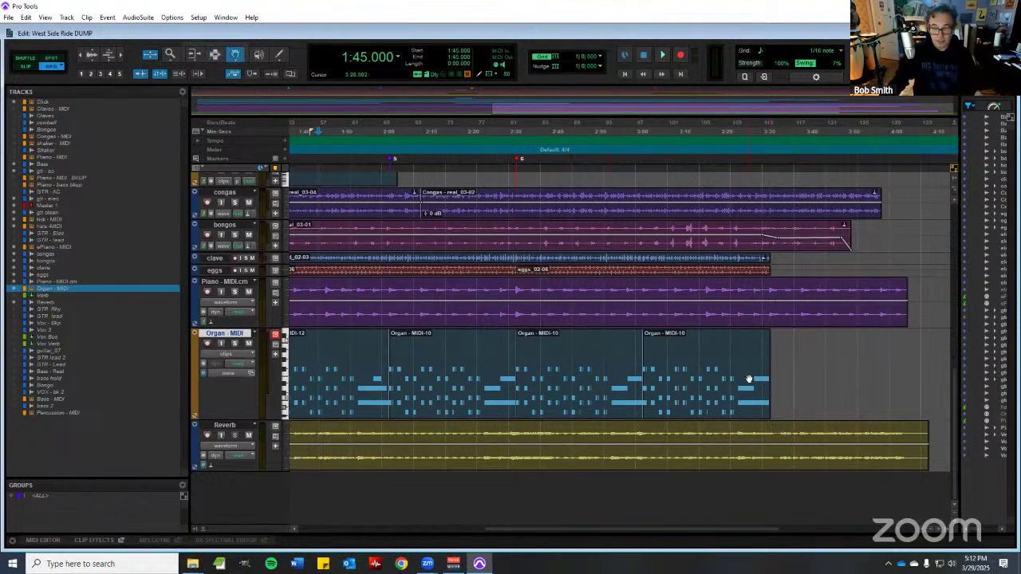
pyautogui.click(748, 379)
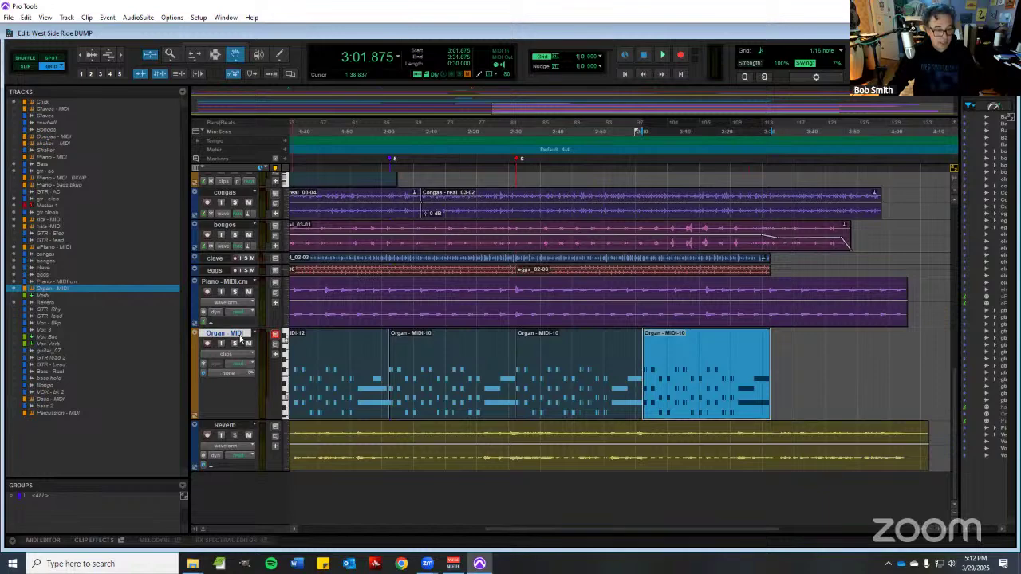
pyautogui.hotkey('ctrl', '=')
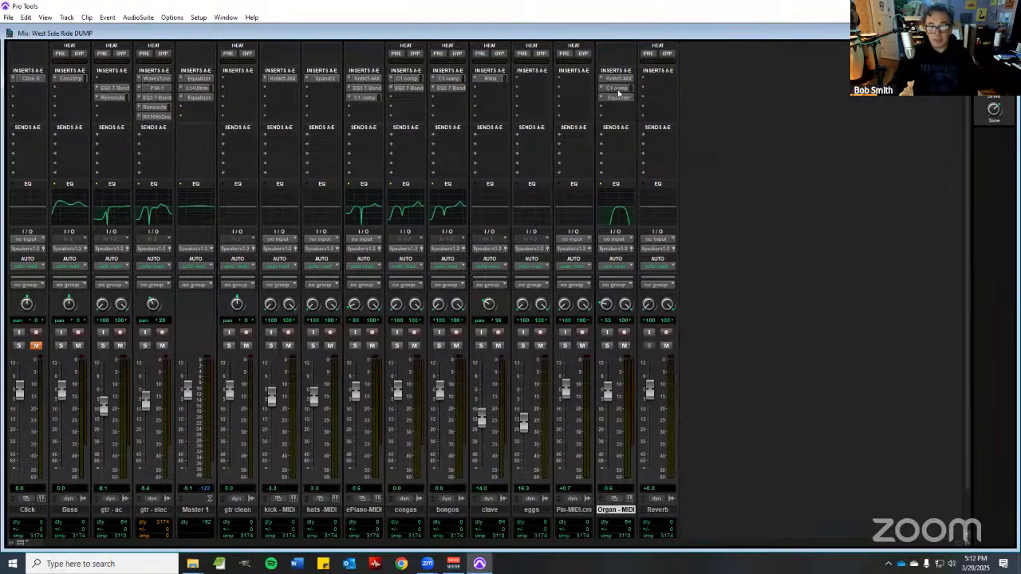
# - Commit the Organ - MIDI track to audio from the Mix window
pyautogui.rightClick(612, 510)
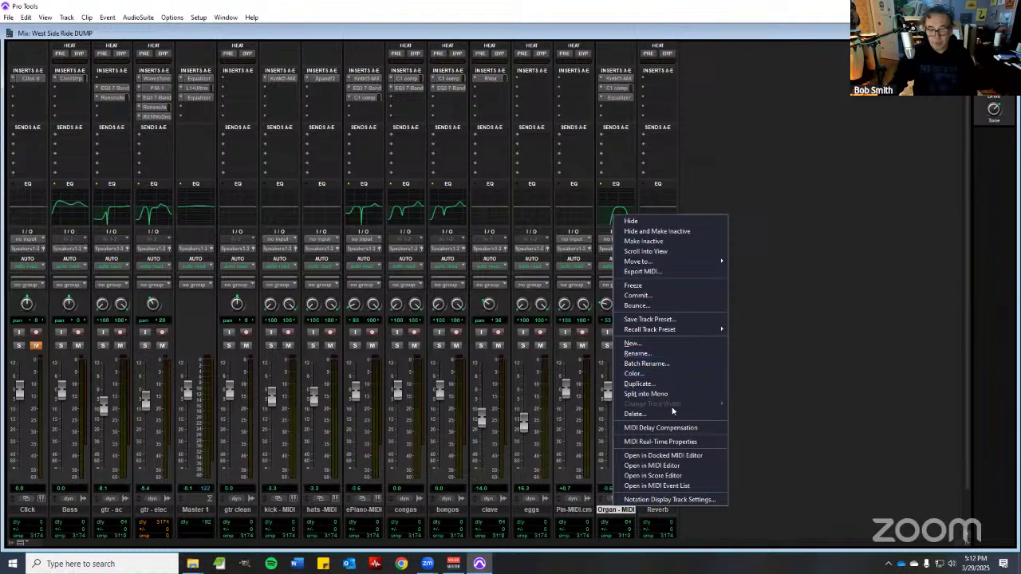
pyautogui.click(676, 300)
pyautogui.press('Return')
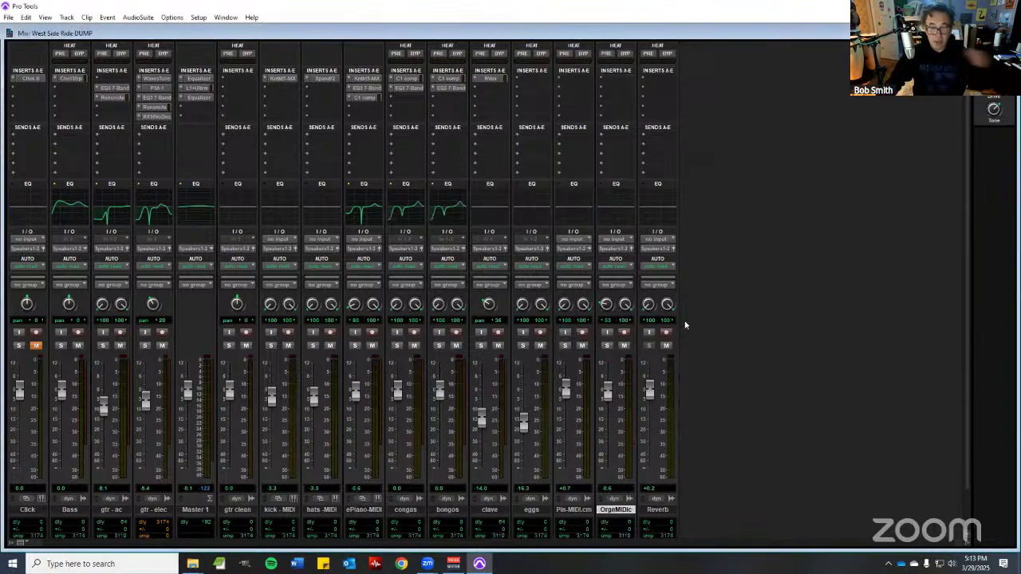
# - Rename the committed organ track Organ and the committed piano track Piano
pyautogui.doubleClick(627, 511)
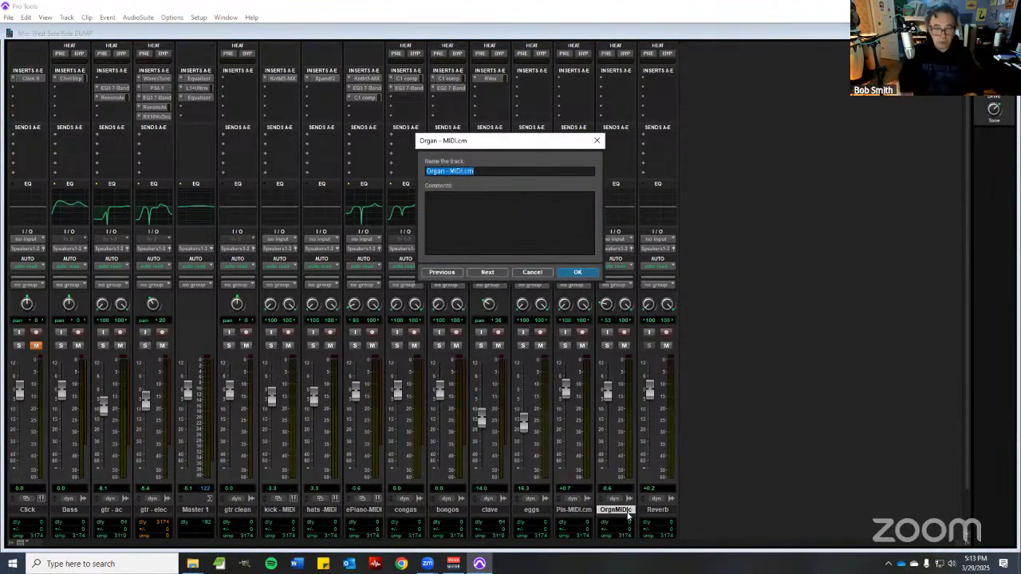
pyautogui.write('Organ')
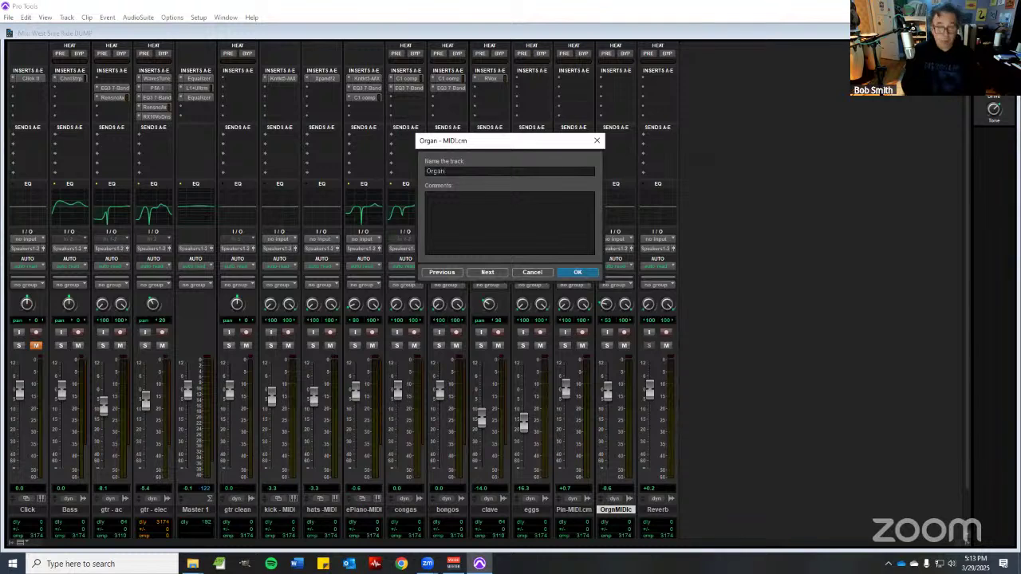
pyautogui.press('Return')
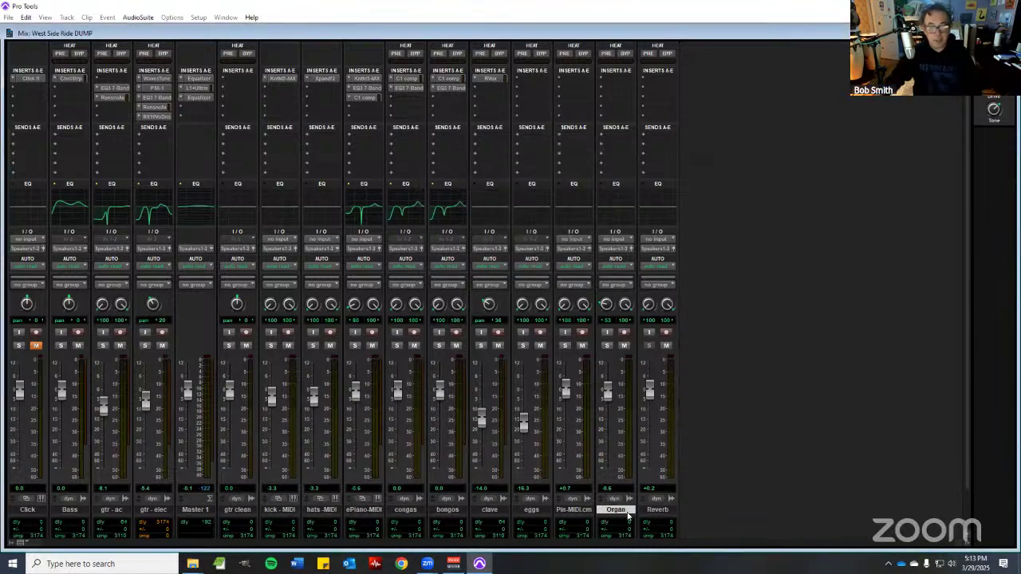
pyautogui.doubleClick(573, 510)
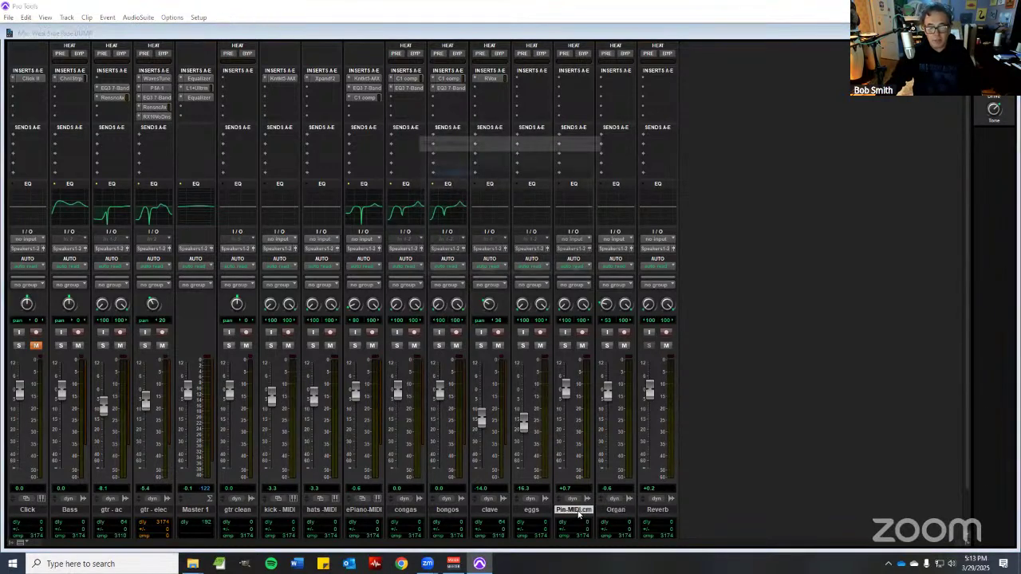
pyautogui.write('Piano')
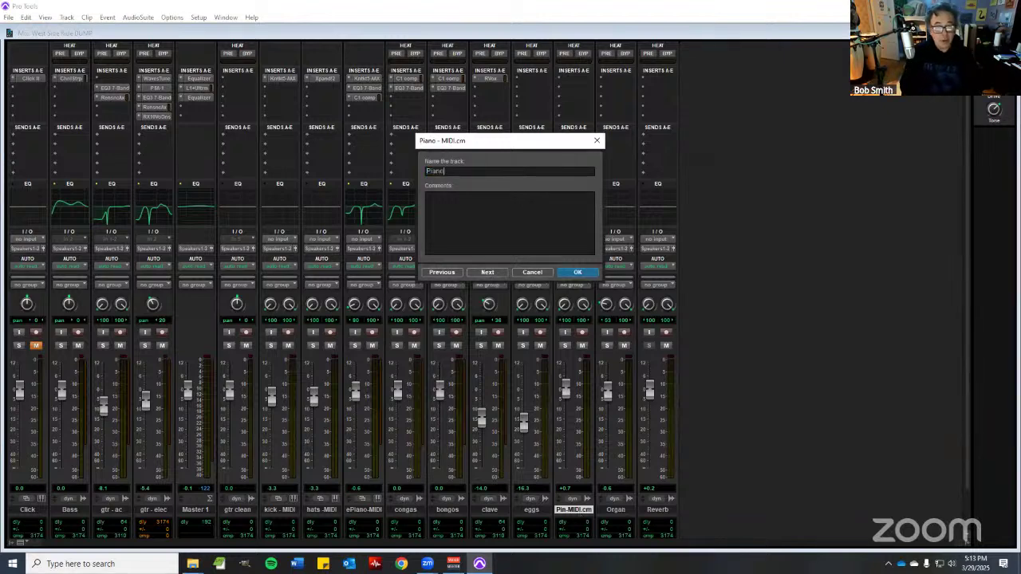
pyautogui.press('Return')
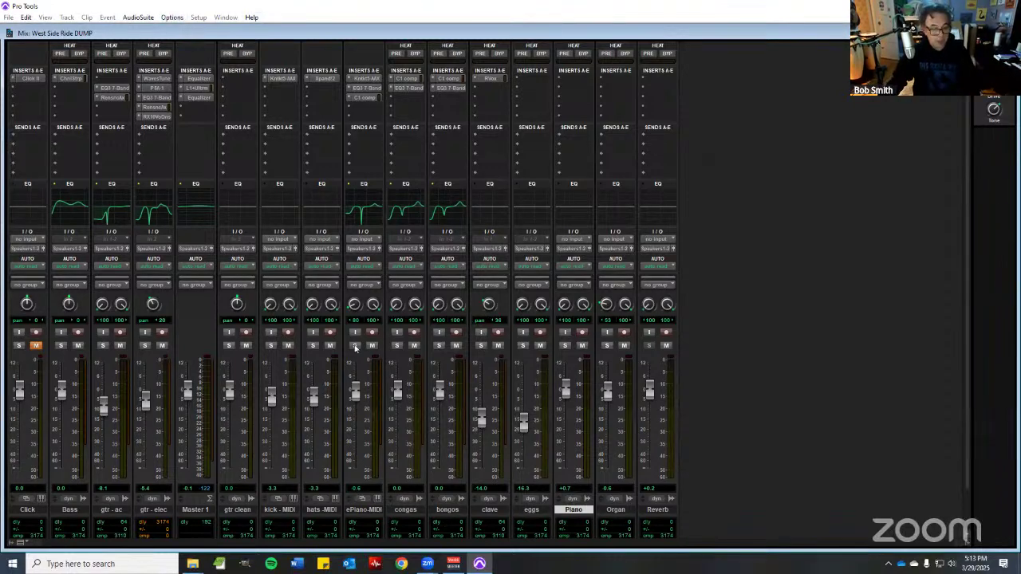
pyautogui.click(107, 17)
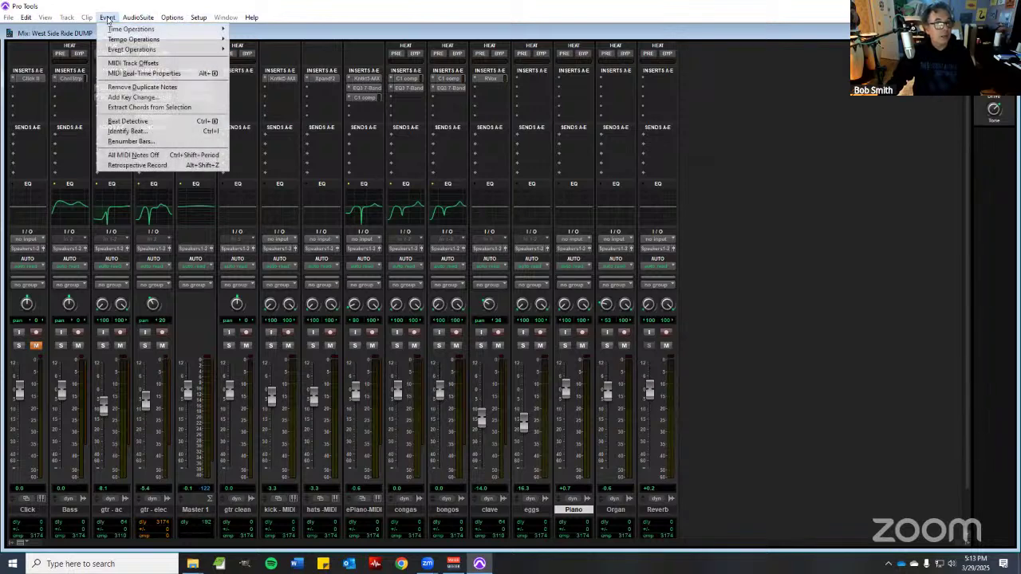
pyautogui.moveTo(67, 22)
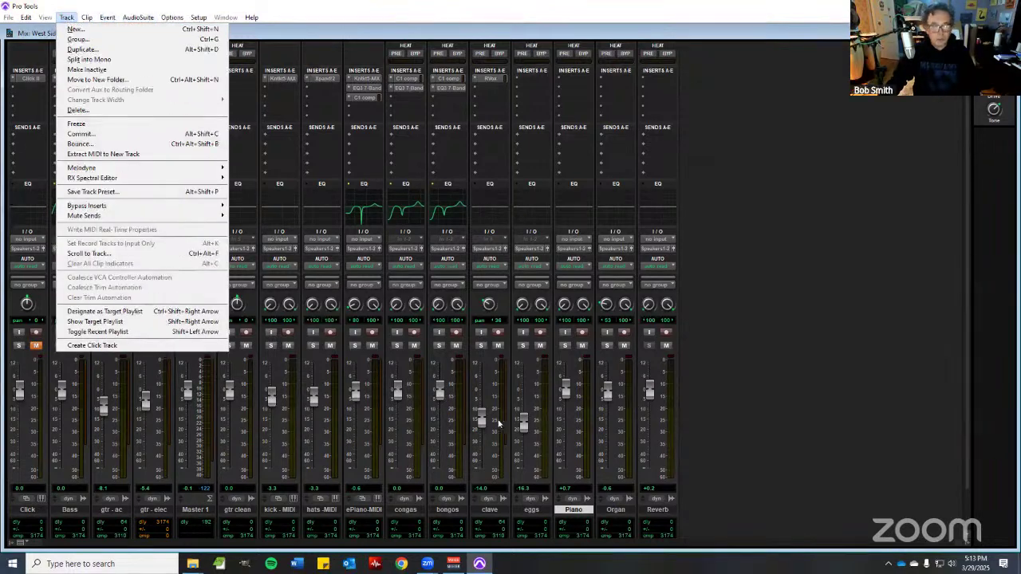
pyautogui.click(695, 296)
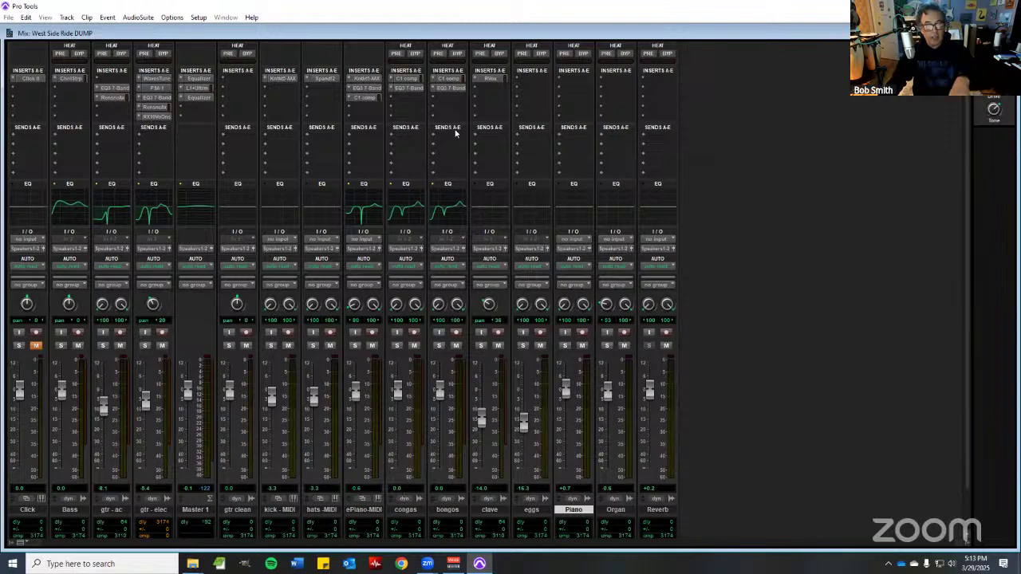
# - Examine the EQ3 7-Band settings on the congas and bongos tracks and the C1 comp settings on the congas
pyautogui.click(407, 88)
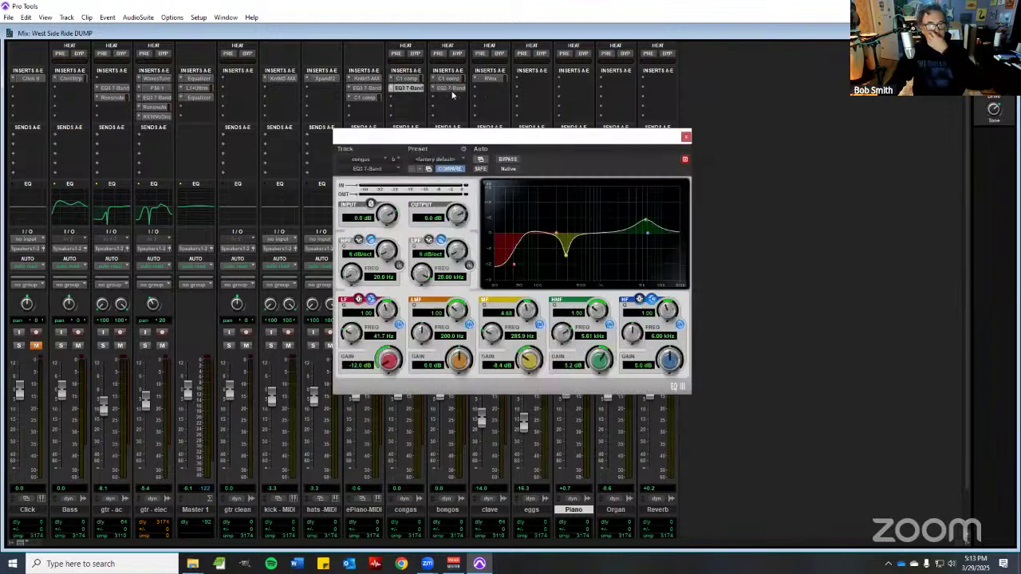
pyautogui.click(452, 89)
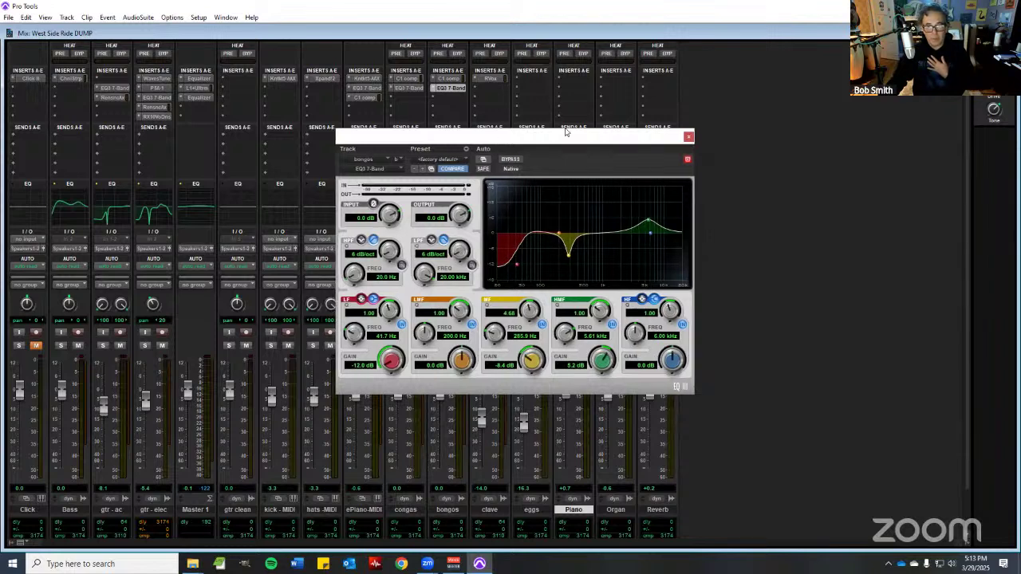
pyautogui.moveTo(568, 131); pyautogui.dragTo(752, 123)
pyautogui.click(870, 128)
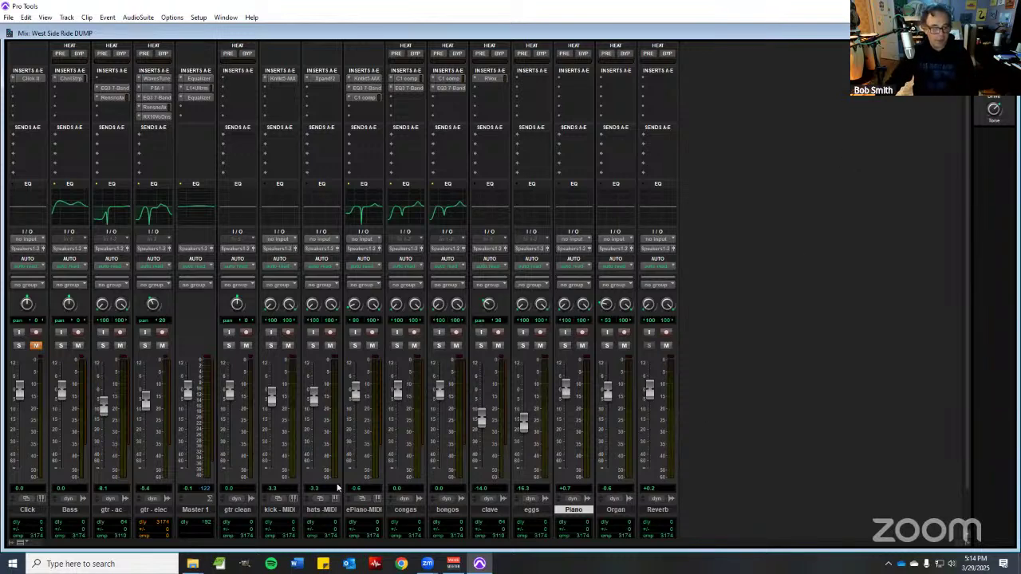
pyautogui.click(407, 88)
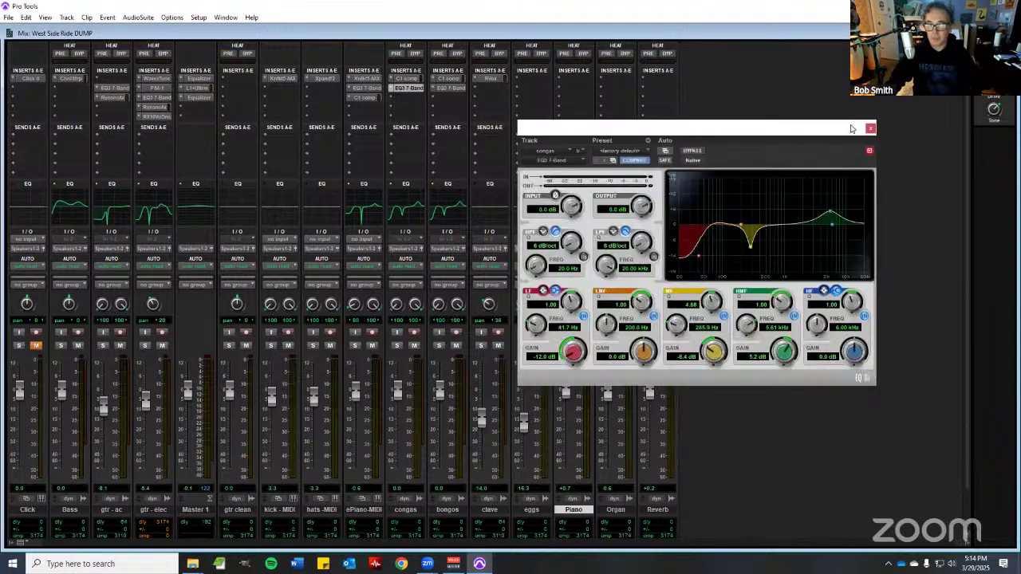
pyautogui.moveTo(851, 129); pyautogui.dragTo(777, 153)
pyautogui.click(405, 88)
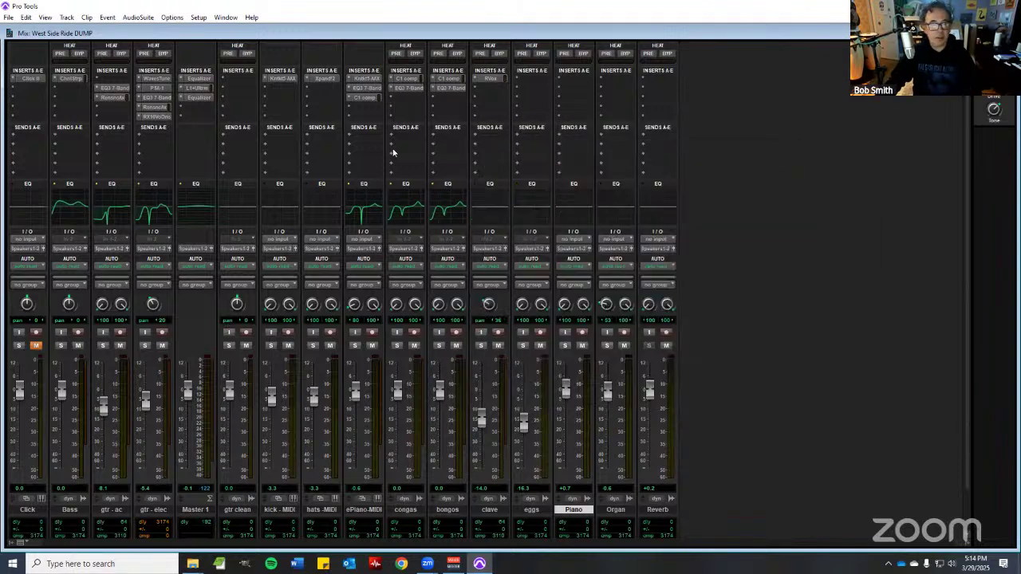
pyautogui.click(406, 79)
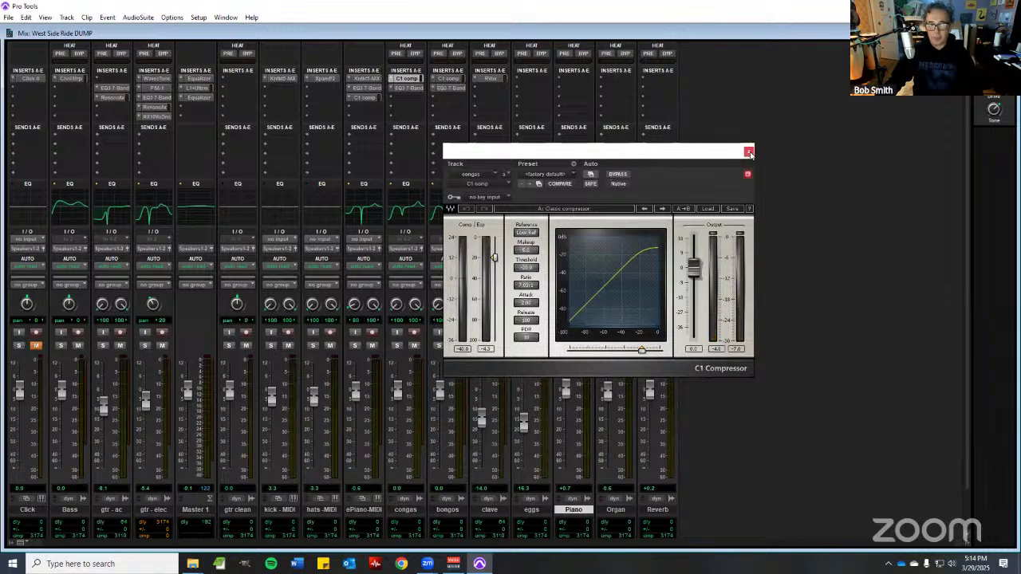
pyautogui.click(748, 152)
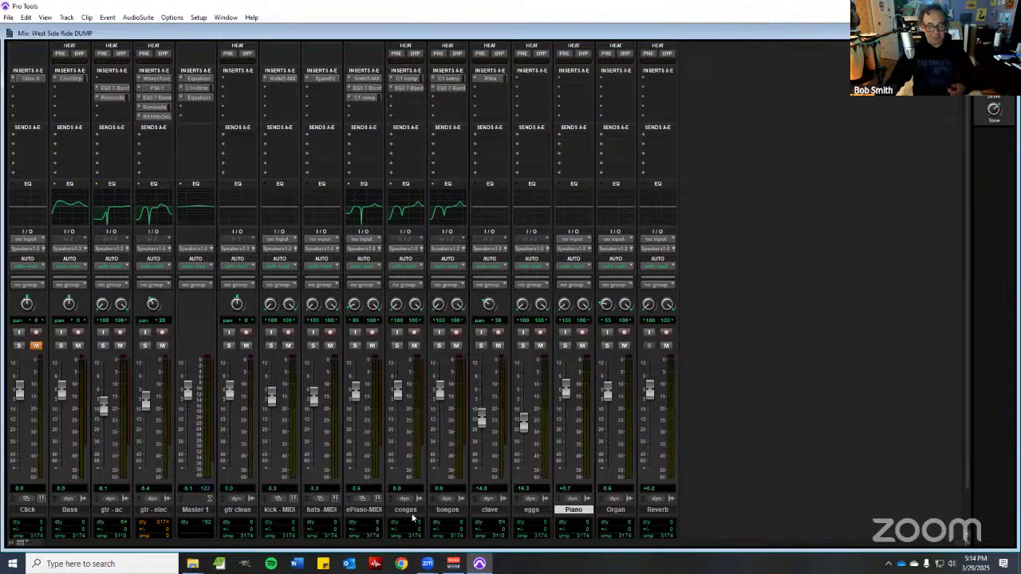
# - Create one new stereo Aux Input track in samples directly after the congas track
pyautogui.rightClick(411, 514)
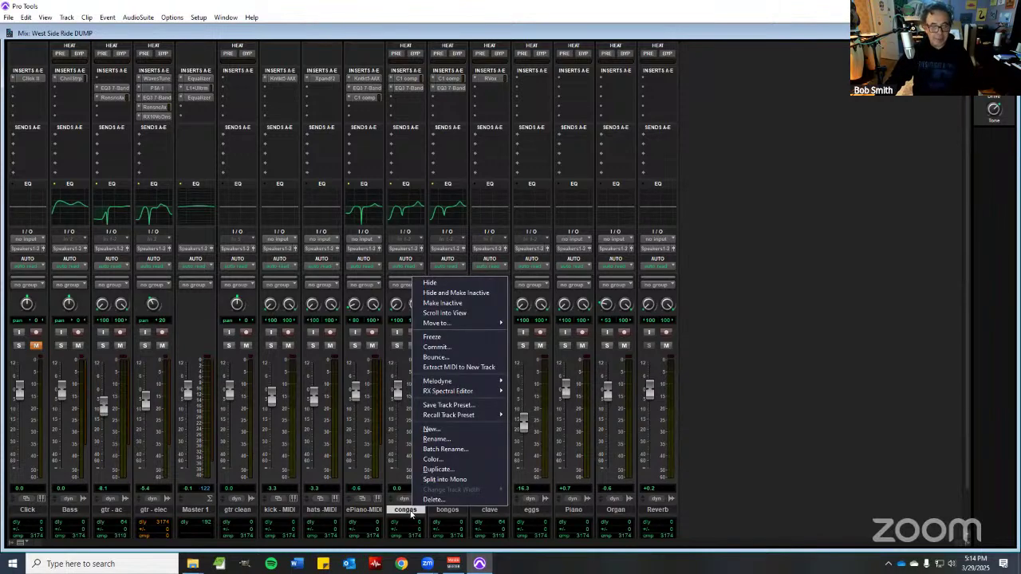
pyautogui.click(869, 267)
pyautogui.click(107, 16)
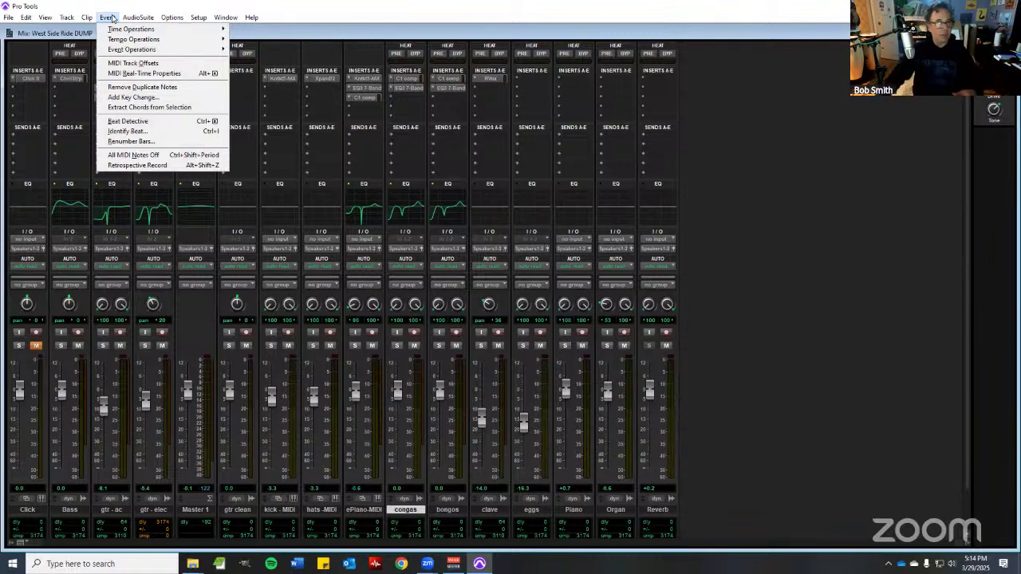
pyautogui.click(68, 29)
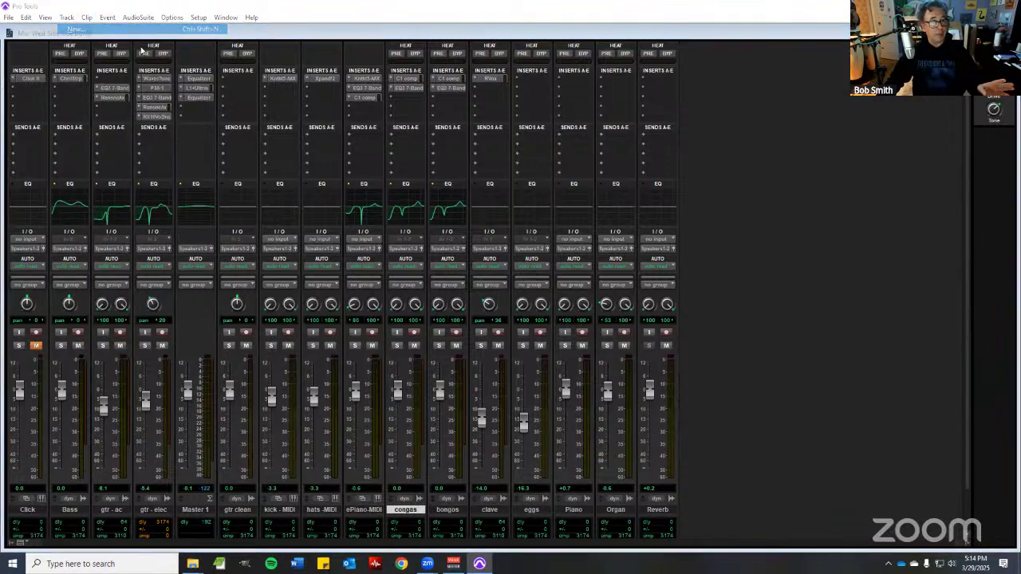
pyautogui.click(407, 192)
pyautogui.click(399, 205)
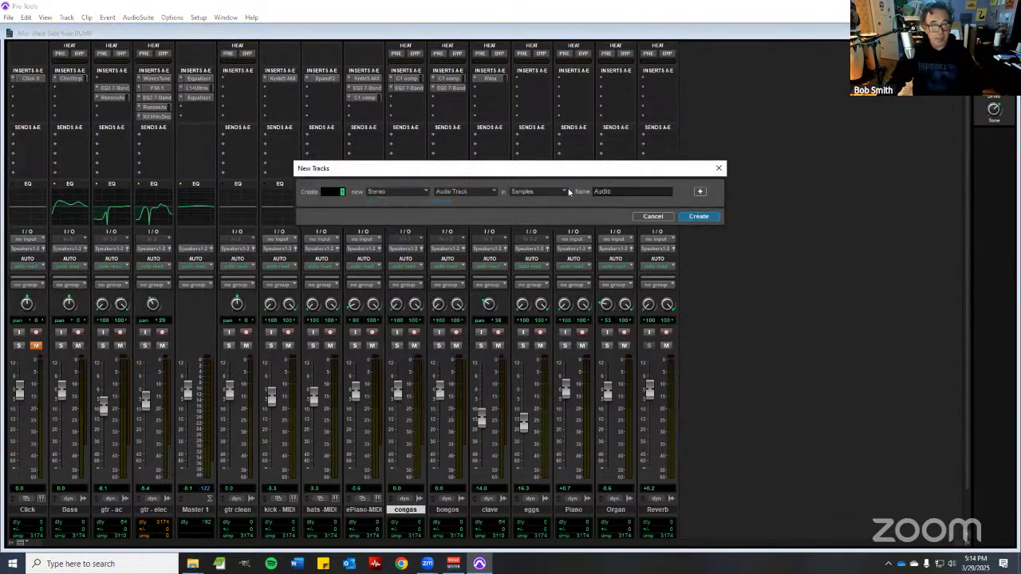
pyautogui.click(621, 192)
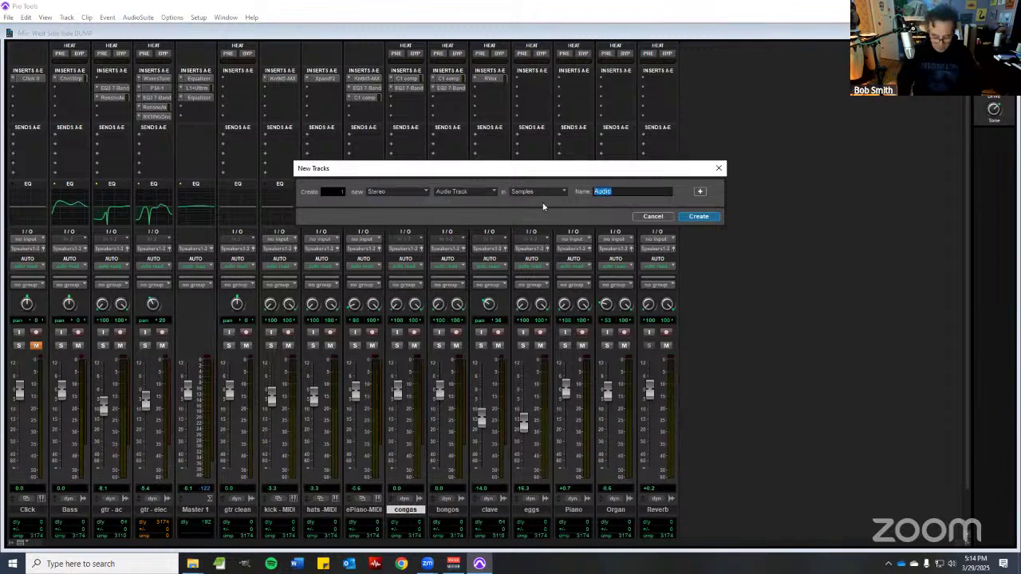
pyautogui.write('Perc')
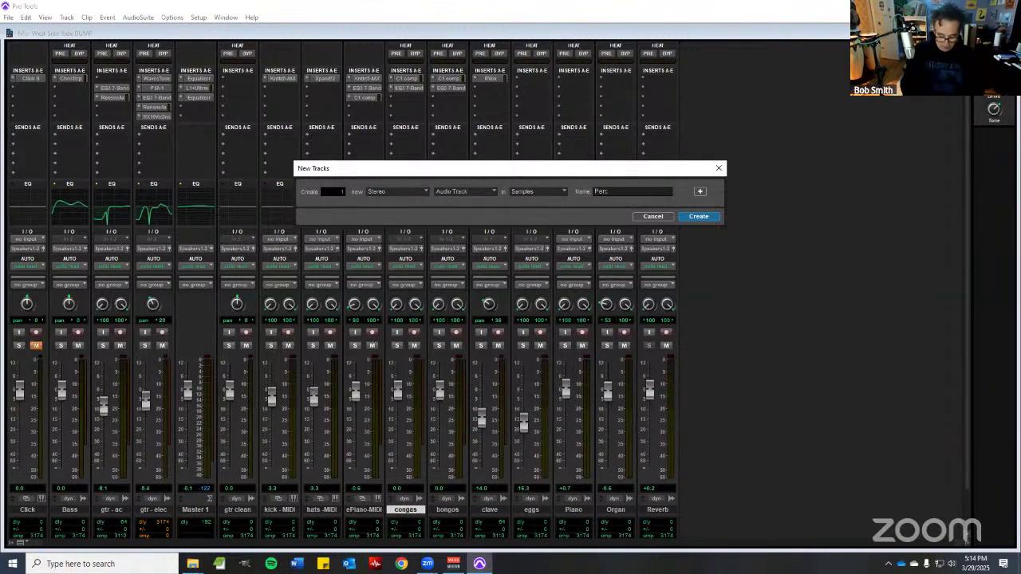
pyautogui.write(' Bus')
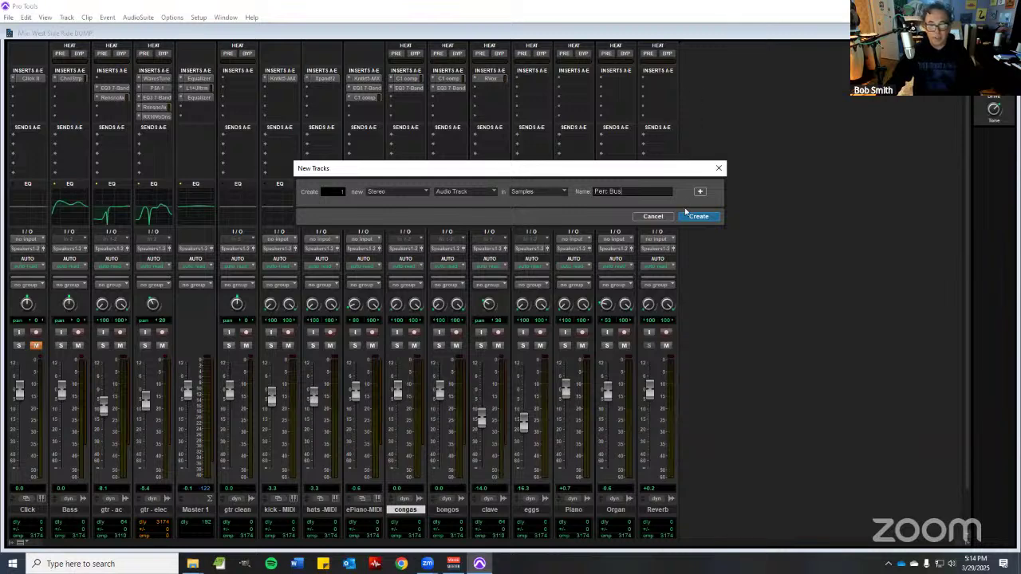
pyautogui.click(460, 192)
pyautogui.click(461, 226)
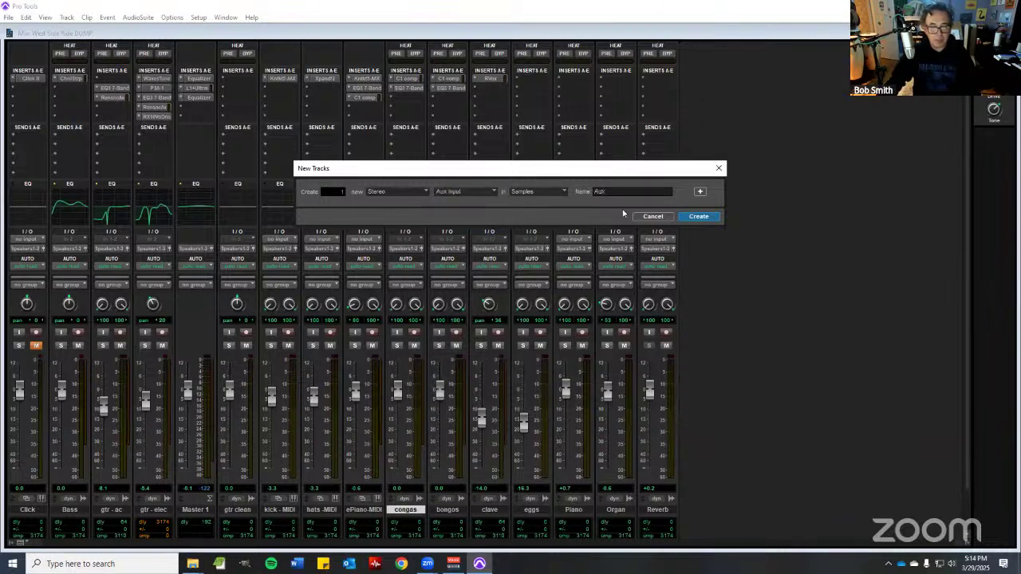
pyautogui.click(704, 217)
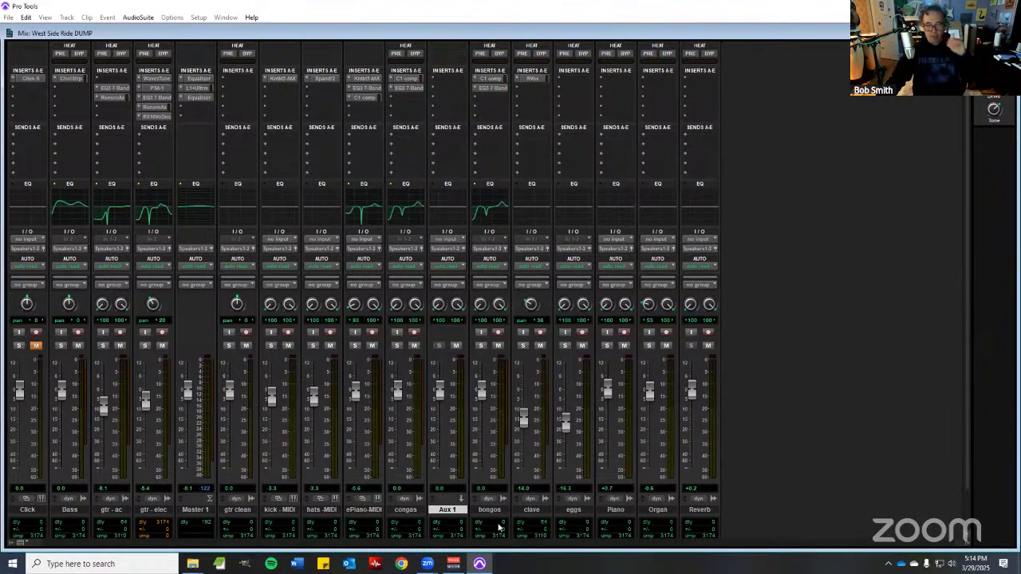
# - Rename the new aux track Per Bus
pyautogui.doubleClick(445, 511)
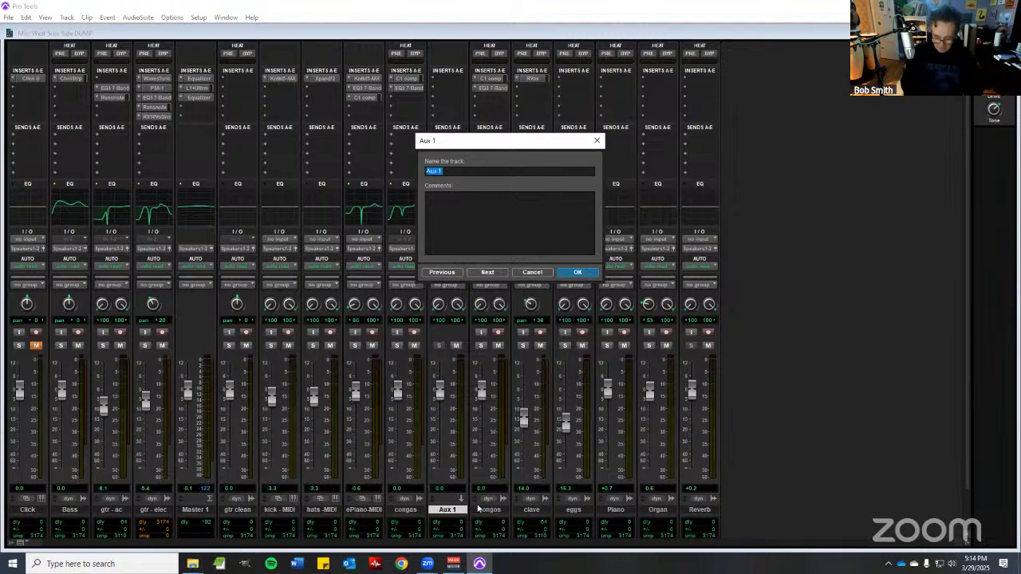
pyautogui.write('Par Bus')
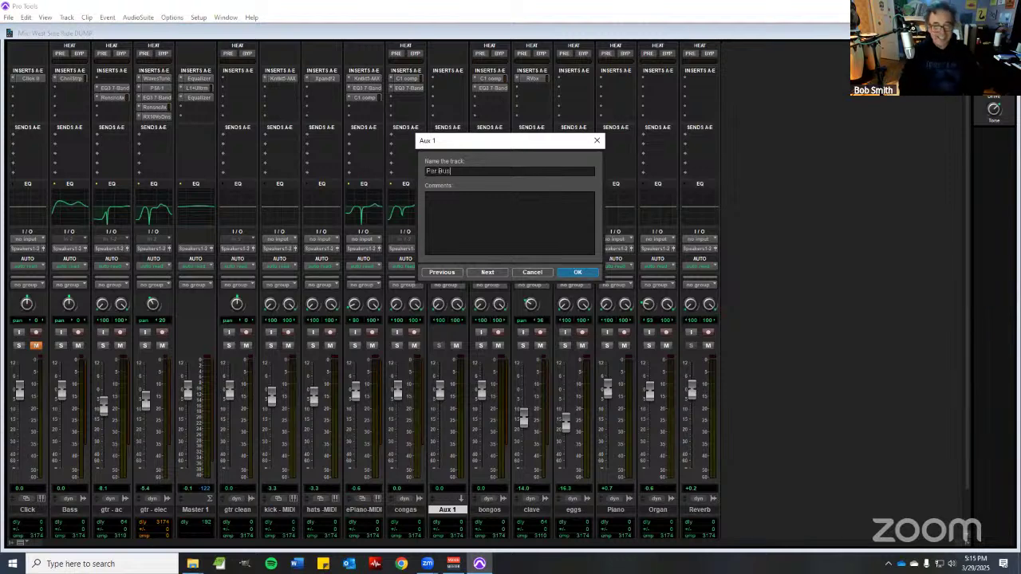
pyautogui.press('Return')
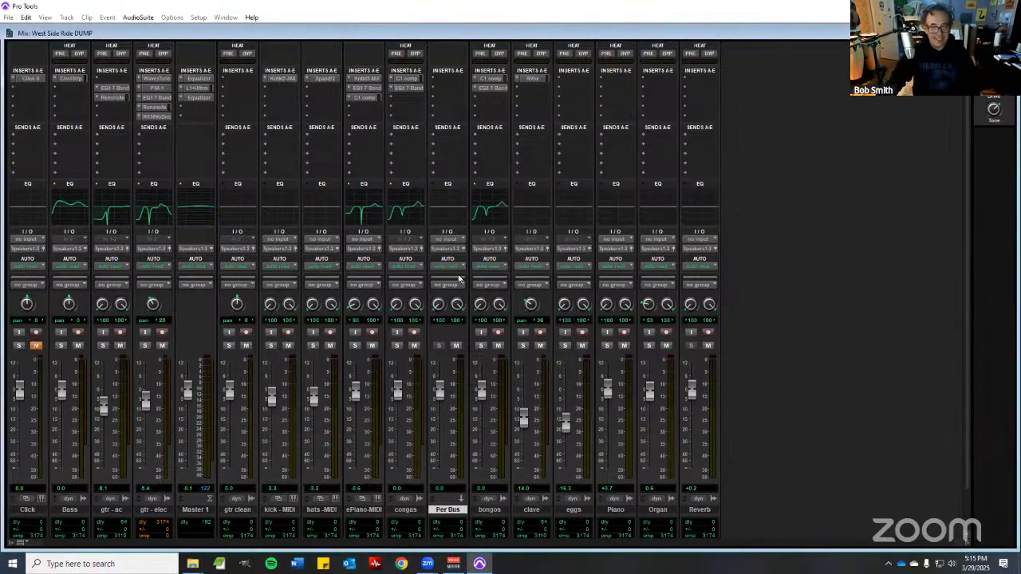
# - Set the Per Bus track's input to Bus 7-8 (Stereo) and move the track to directly after Reverb
pyautogui.click(449, 240)
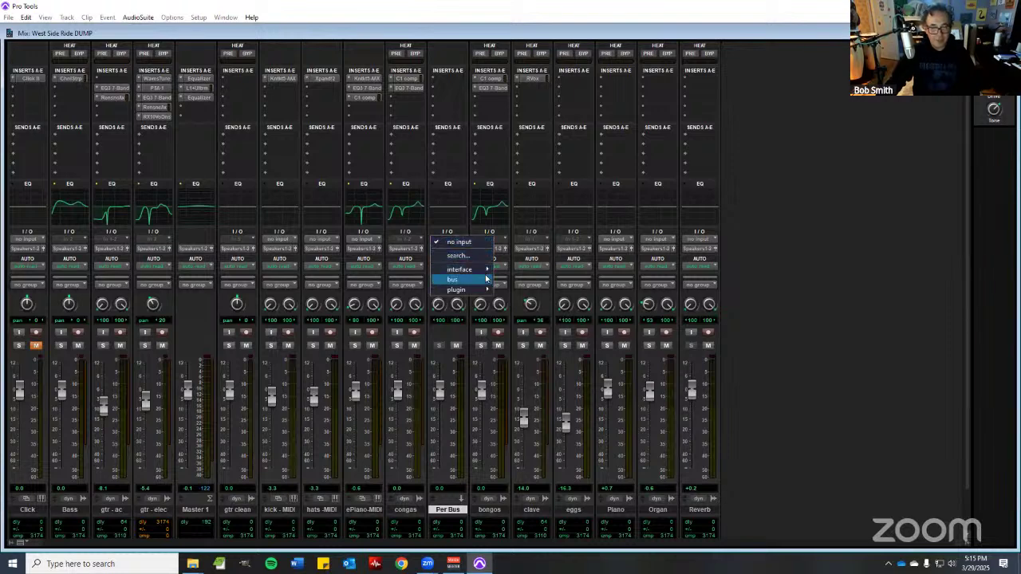
pyautogui.moveTo(471, 279)
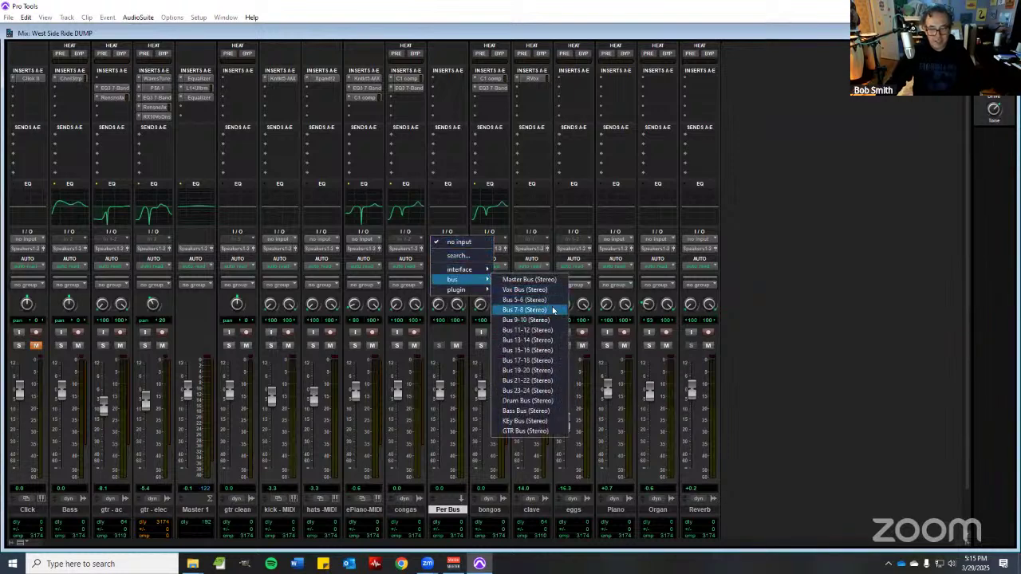
pyautogui.click(524, 310)
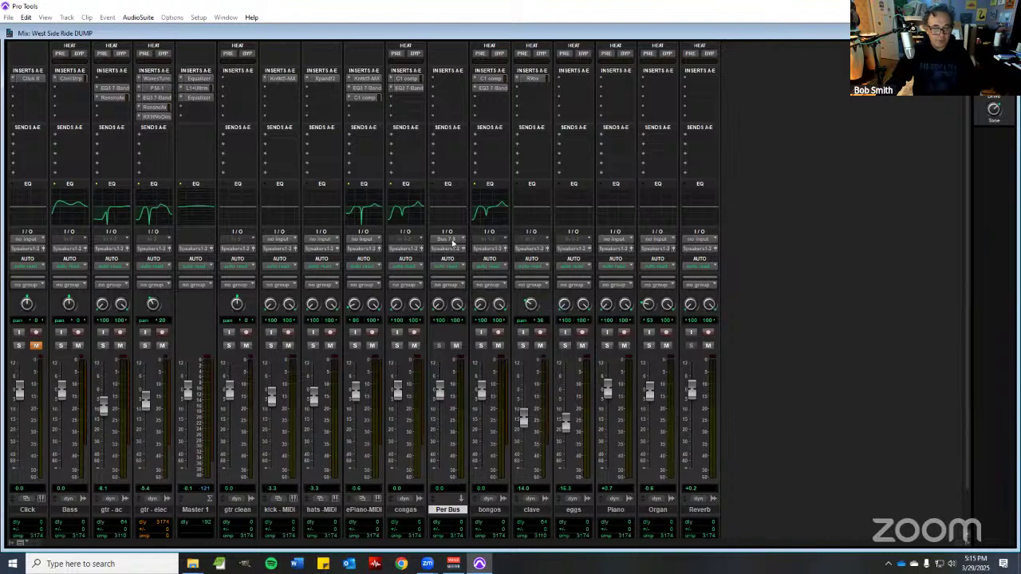
pyautogui.moveTo(438, 515)
pyautogui.mouseDown()
pyautogui.moveTo(615, 510)
pyautogui.moveTo(718, 523)
pyautogui.mouseUp()
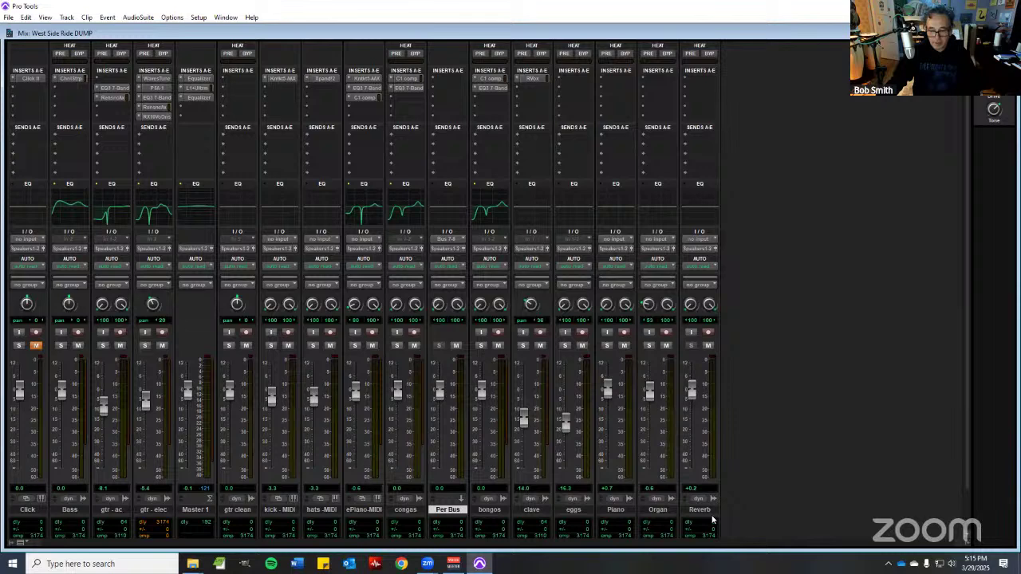
# - Route the outputs of the congas, bongos, clave and eggs tracks to Bus 7-8 (Stereo) and play the session to check the routing
pyautogui.click(401, 253)
pyautogui.moveTo(431, 291)
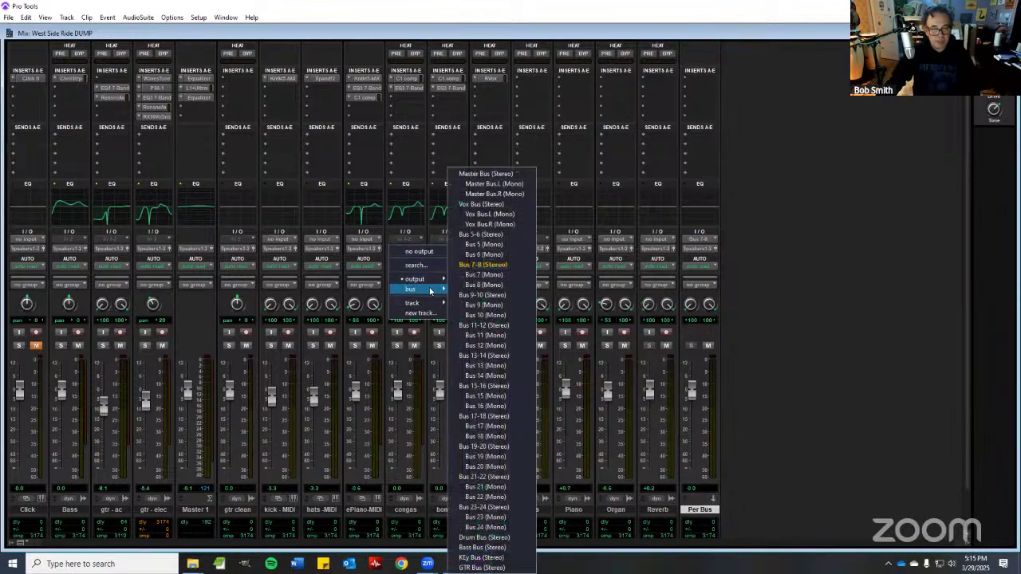
pyautogui.click(480, 266)
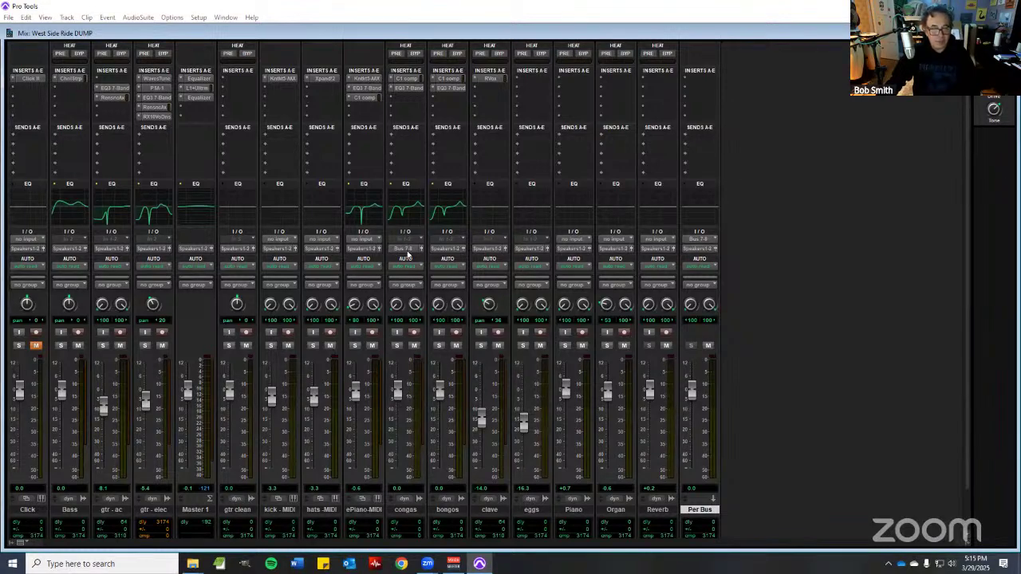
pyautogui.click(448, 249)
pyautogui.moveTo(472, 294)
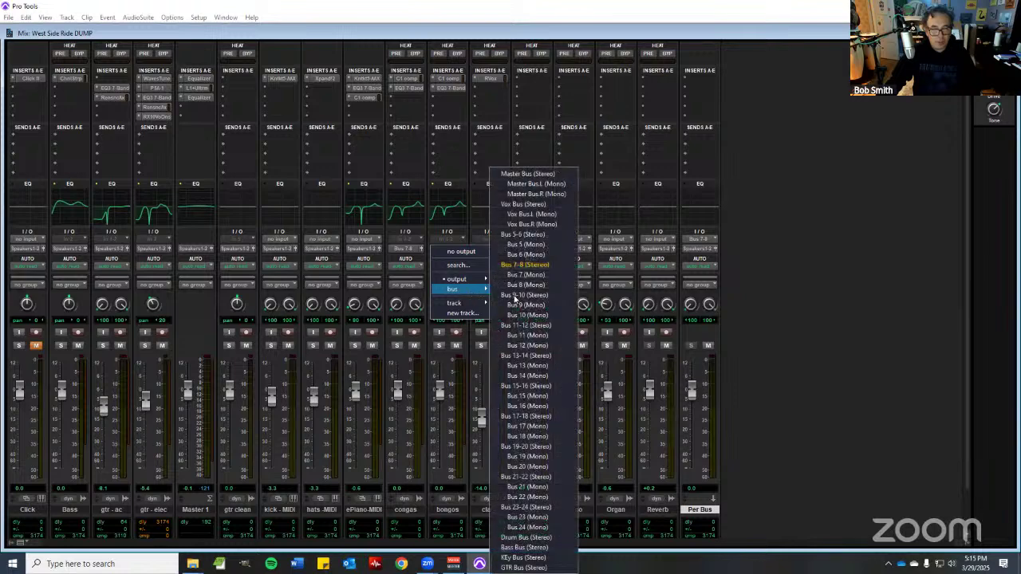
pyautogui.click(528, 263)
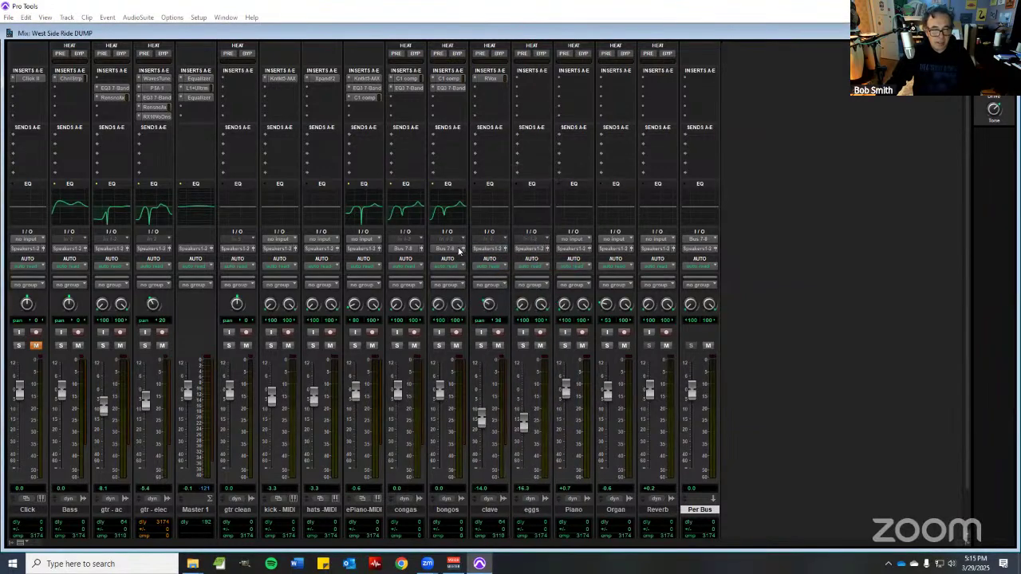
pyautogui.click(487, 249)
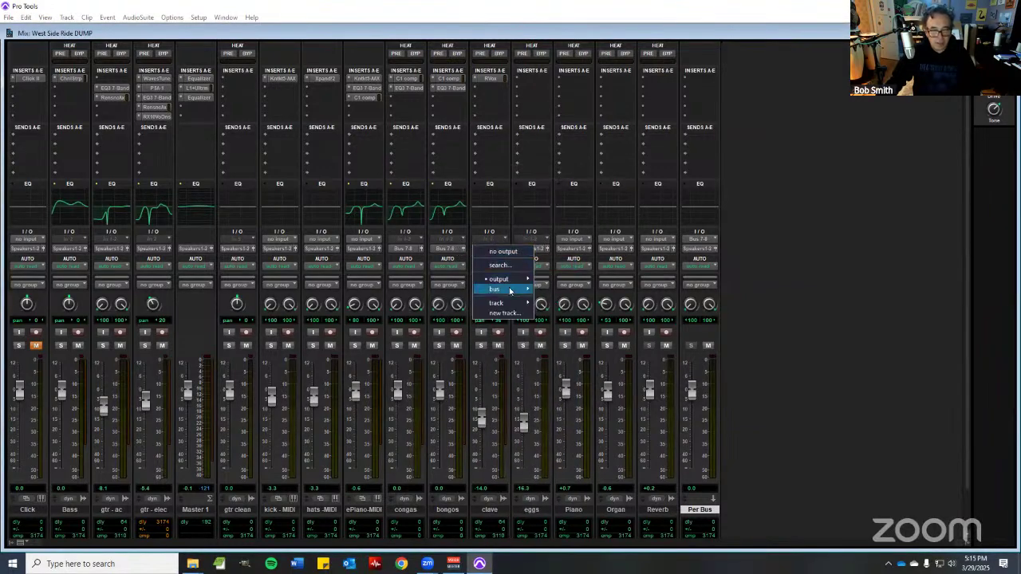
pyautogui.moveTo(510, 291)
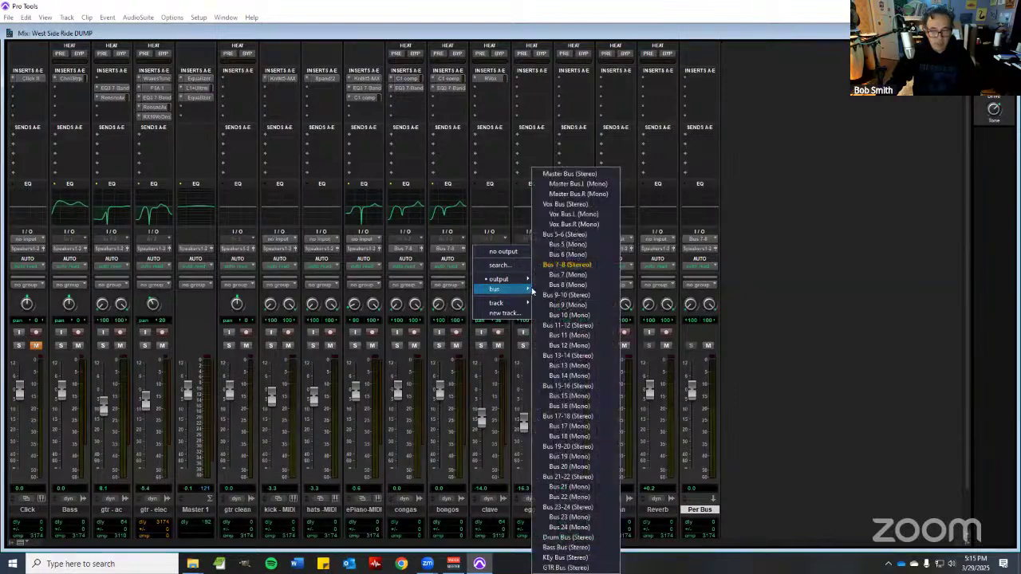
pyautogui.click(576, 265)
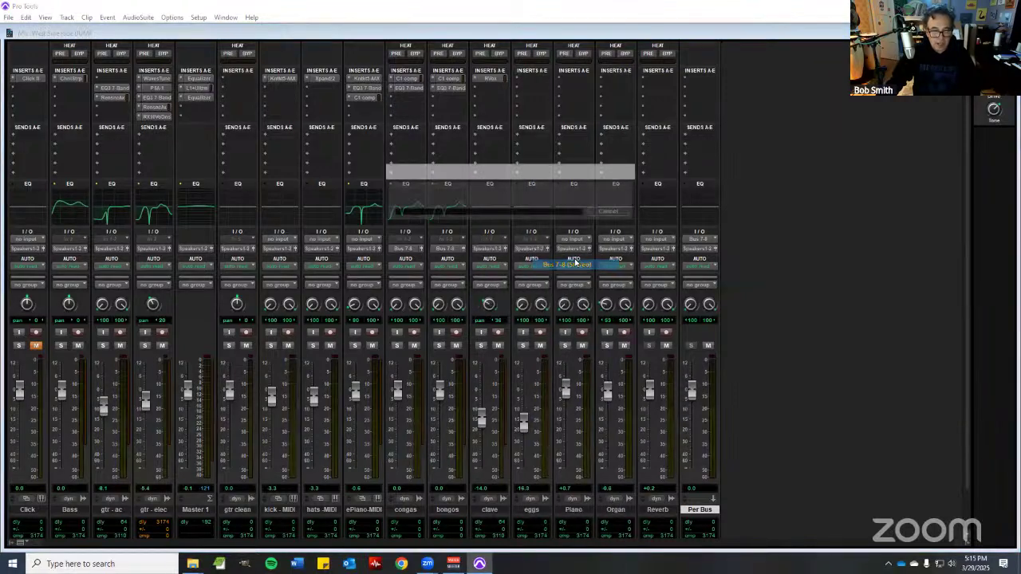
pyautogui.click(529, 250)
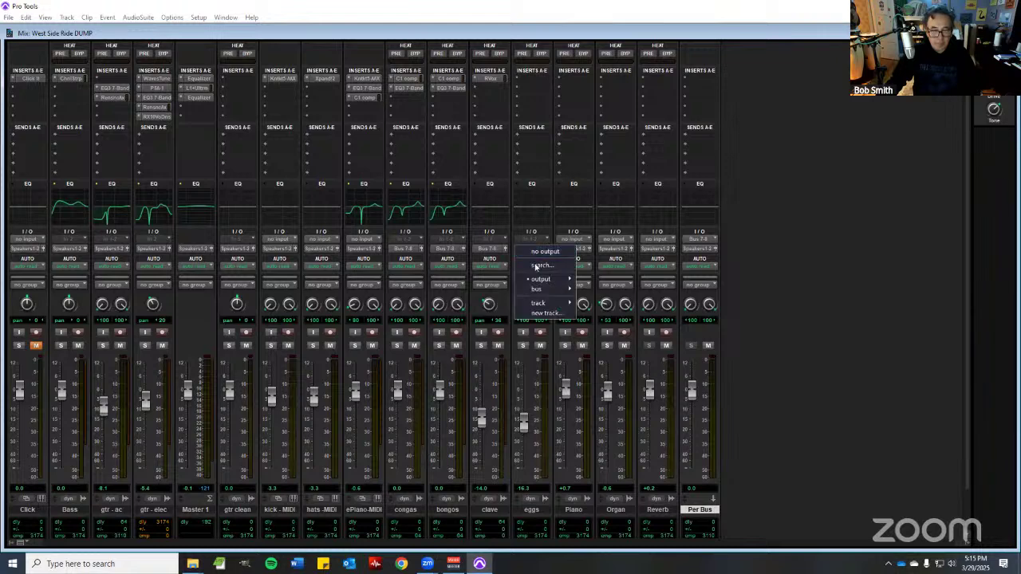
pyautogui.moveTo(548, 292)
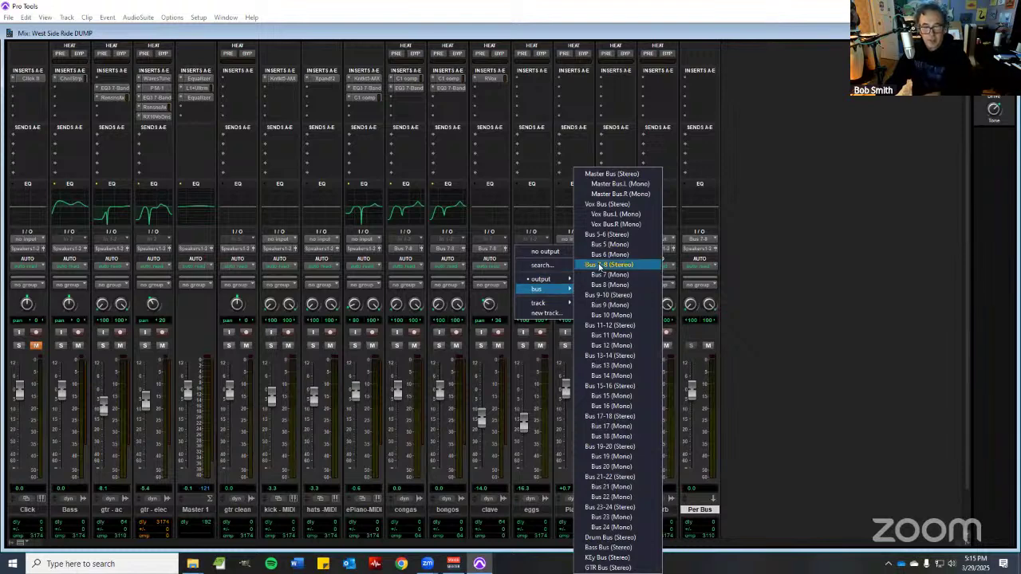
pyautogui.click(600, 265)
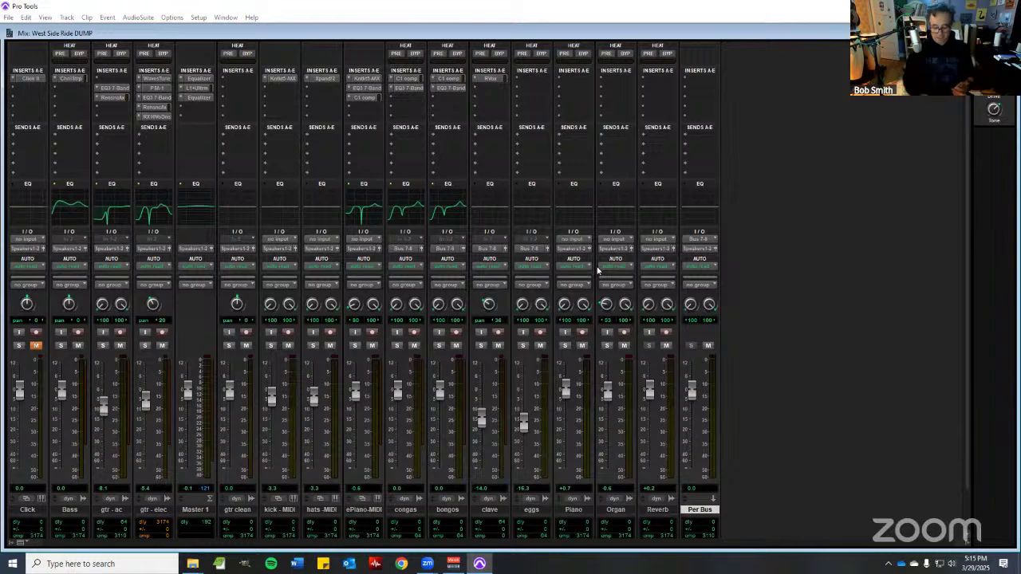
pyautogui.press('space')
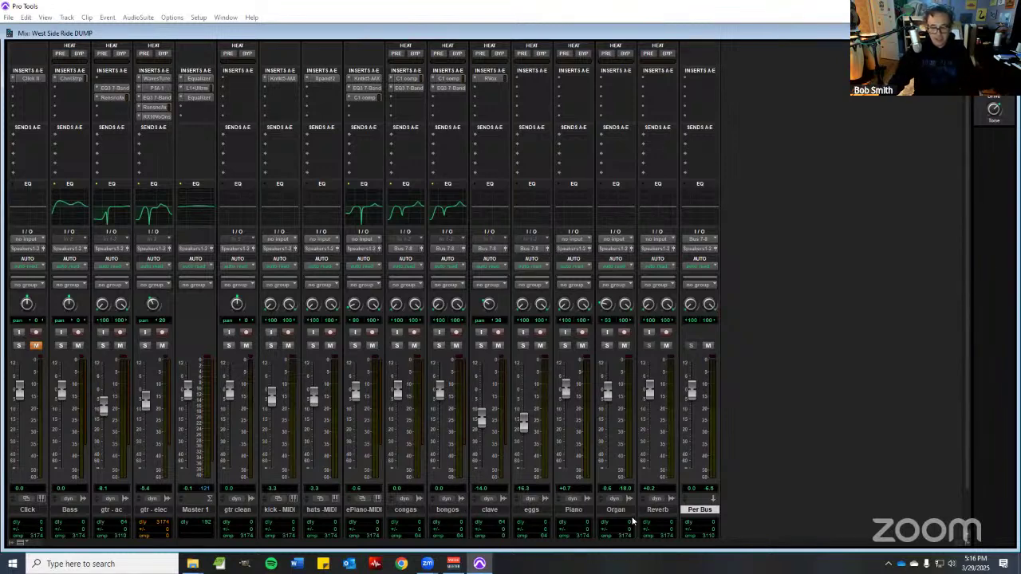
pyautogui.rightClick(696, 512)
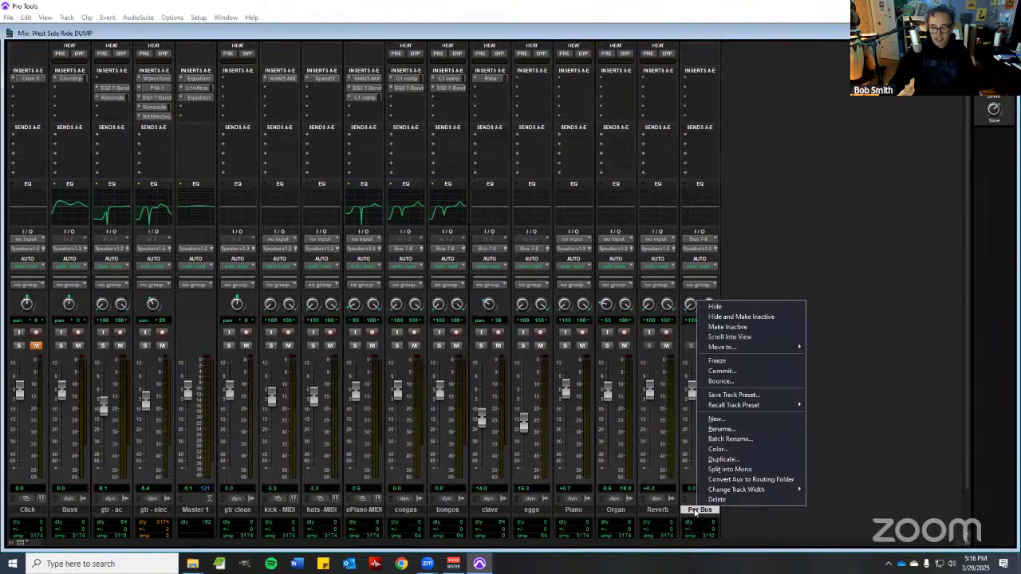
pyautogui.click(767, 372)
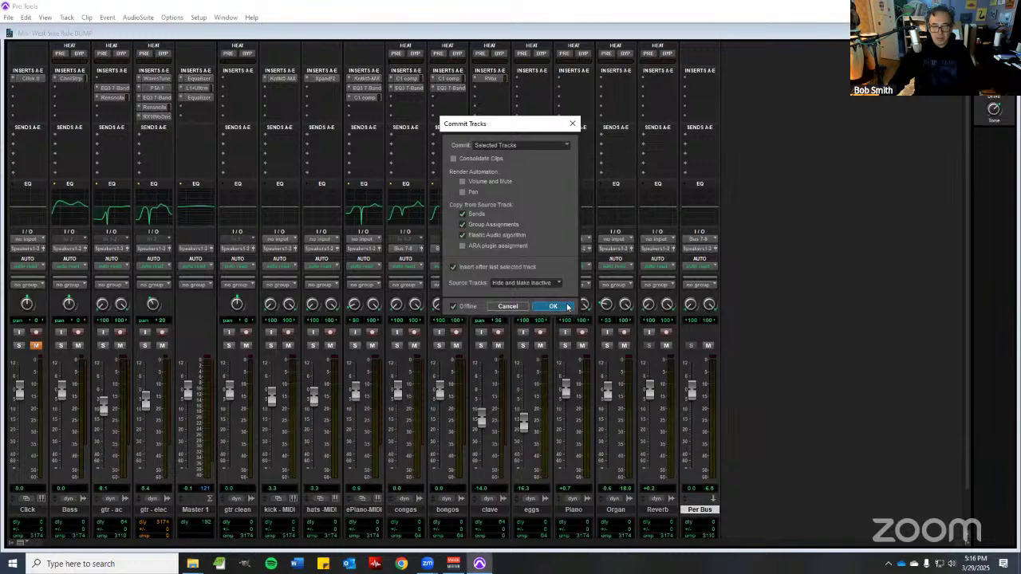
pyautogui.click(518, 308)
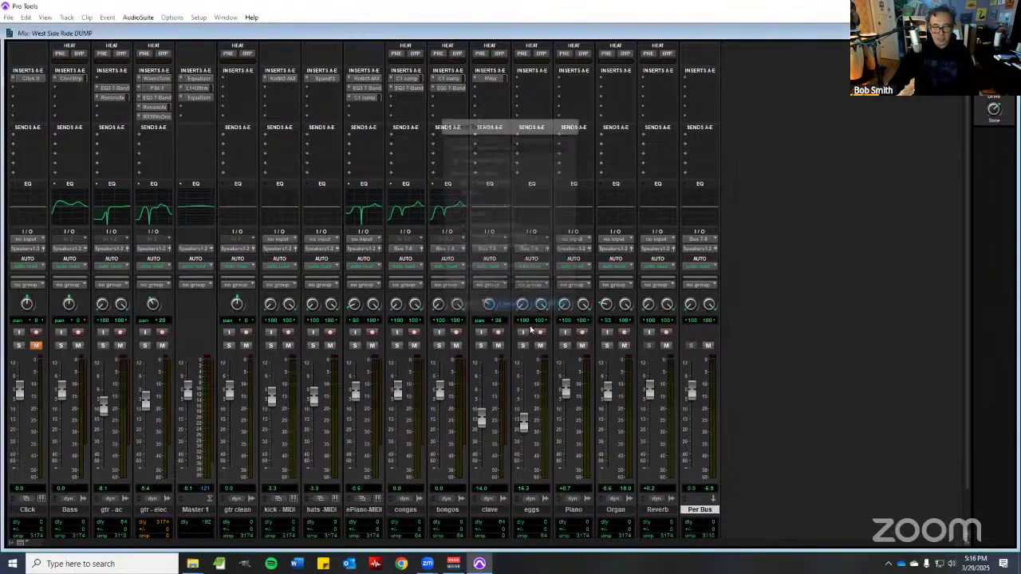
# - In the Edit window, commit the Per Bus track offline, inserting the result after it and setting the source to Hide and Make Inactive
pyautogui.hotkey('ctrl', '=')
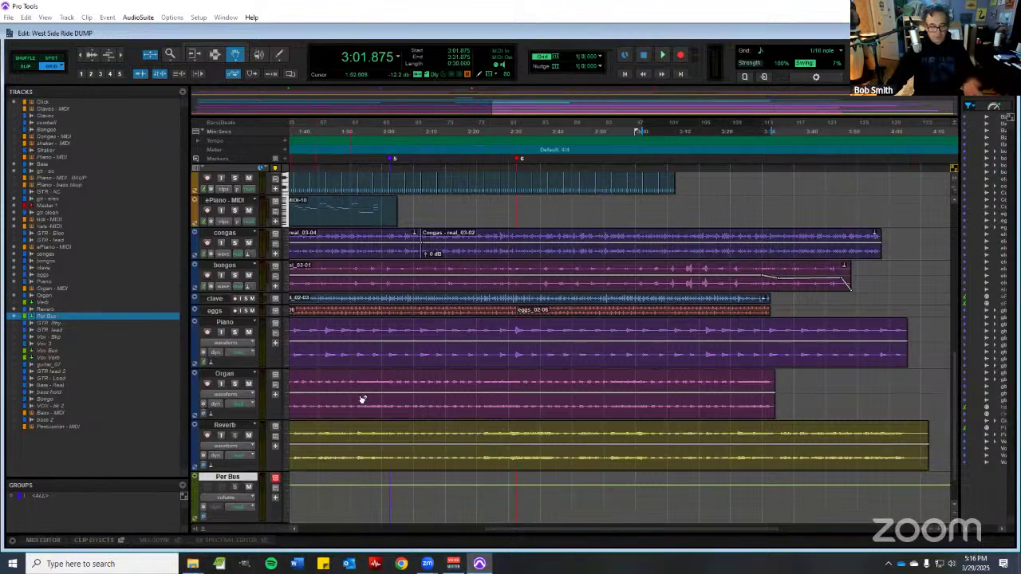
pyautogui.rightClick(233, 481)
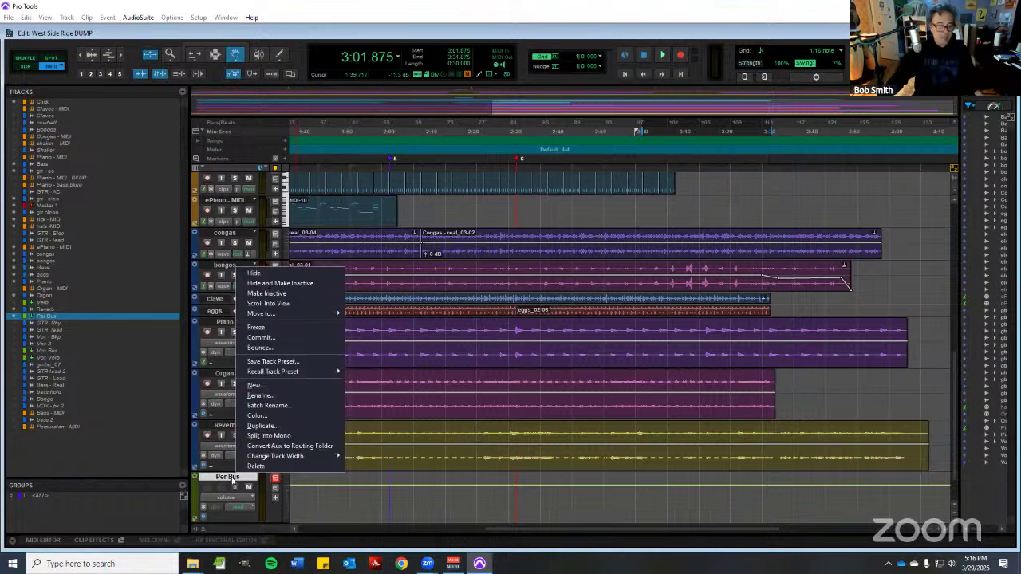
pyautogui.click(276, 340)
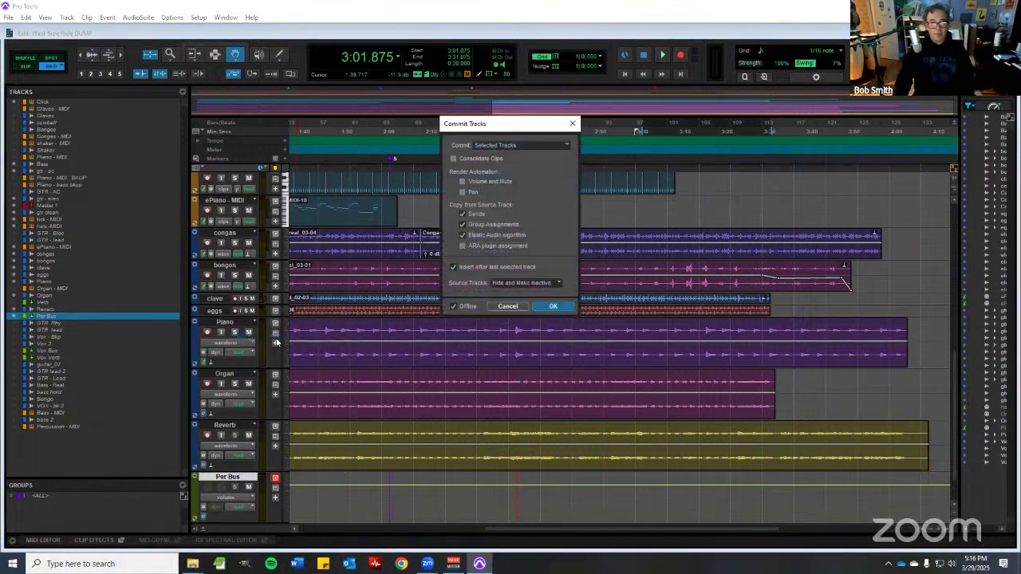
pyautogui.press('Return')
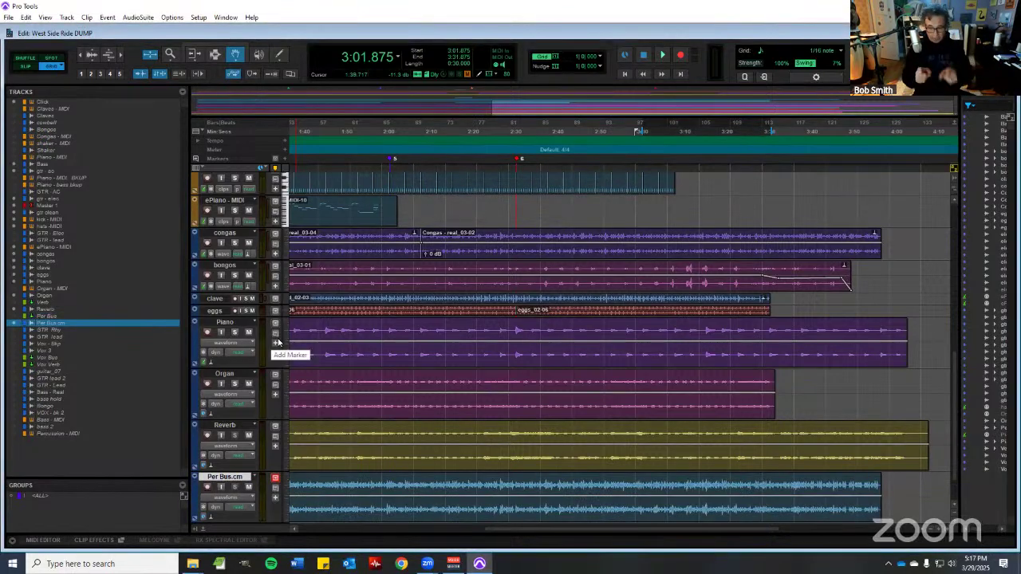
# - Hide and make inactive the congas, bongos, clave and eggs tracks together
pyautogui.click(230, 235)
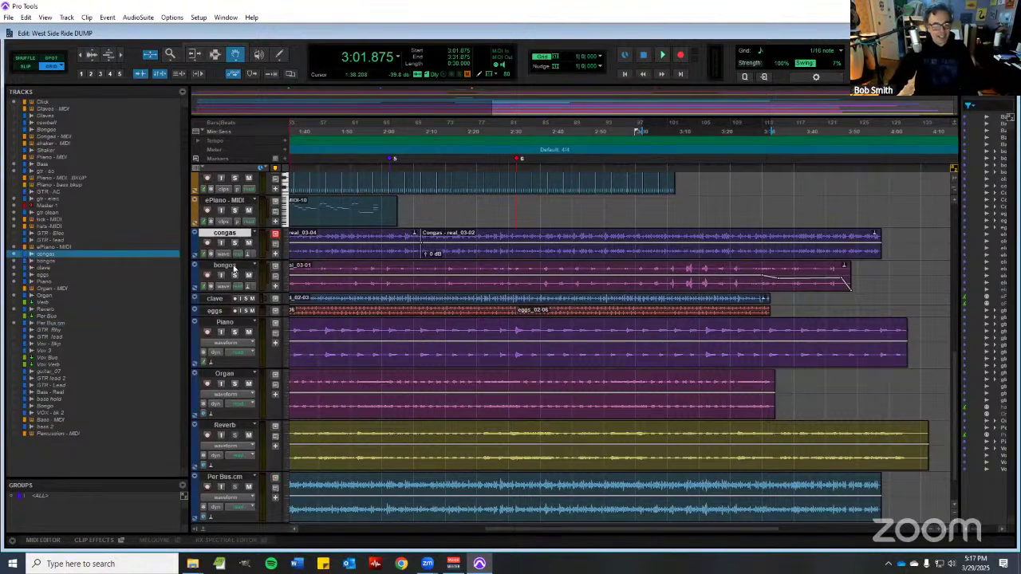
pyautogui.keyDown('shift'); pyautogui.click(234, 266); pyautogui.keyUp('shift')
pyautogui.keyDown('shift'); pyautogui.click(224, 300); pyautogui.keyUp('shift')
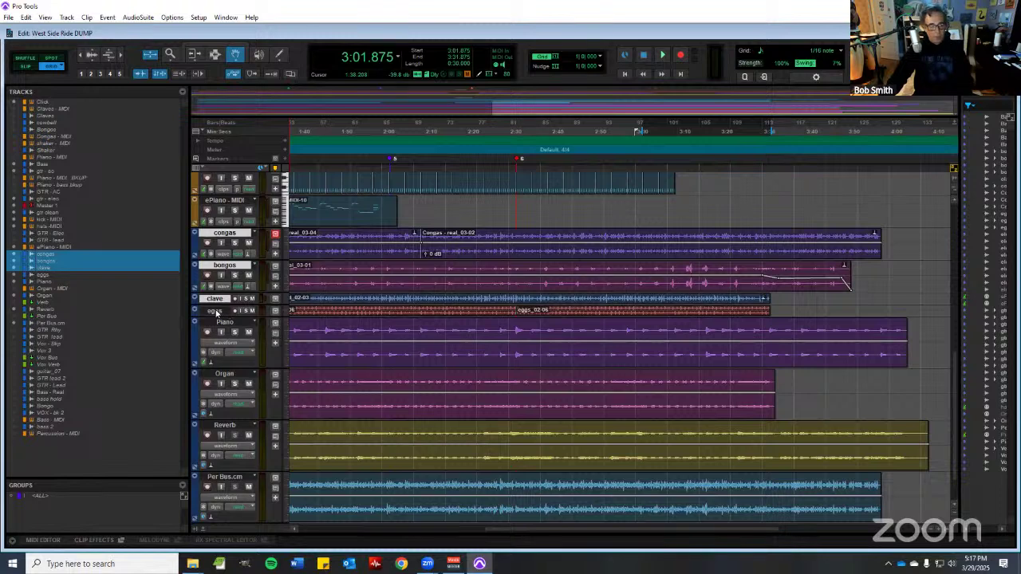
pyautogui.keyDown('shift'); pyautogui.click(216, 311); pyautogui.keyUp('shift')
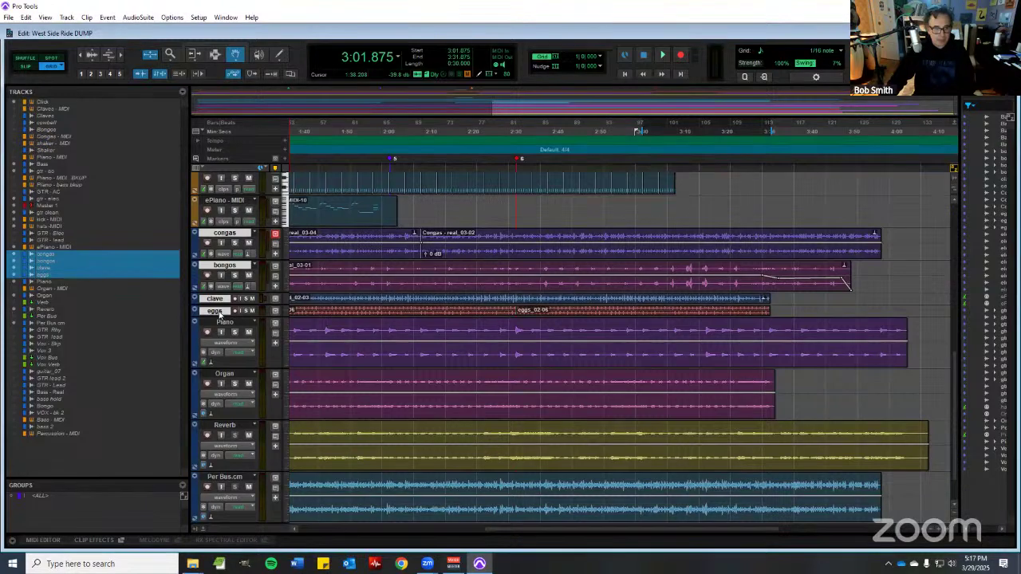
pyautogui.rightClick(221, 314)
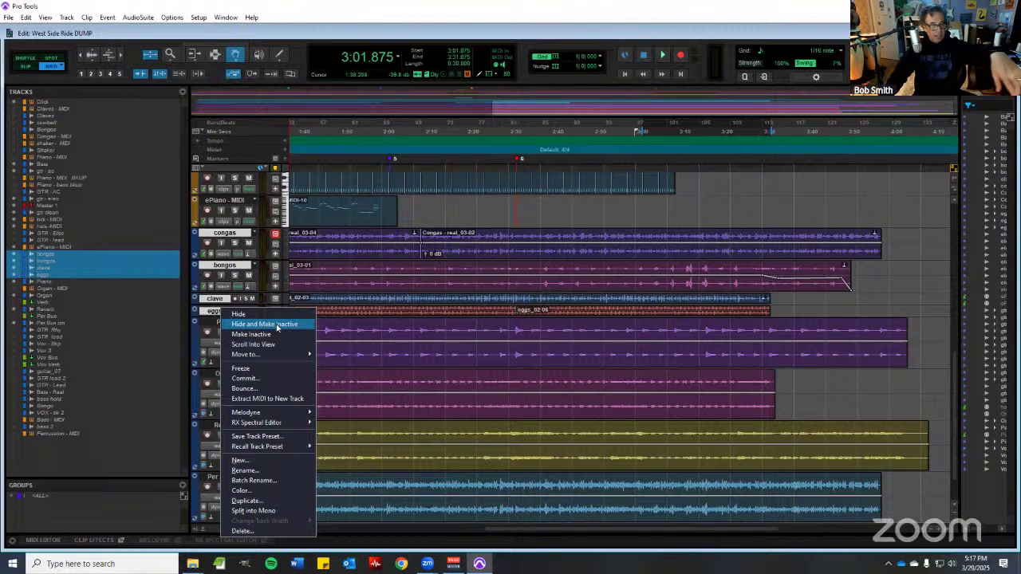
pyautogui.click(277, 326)
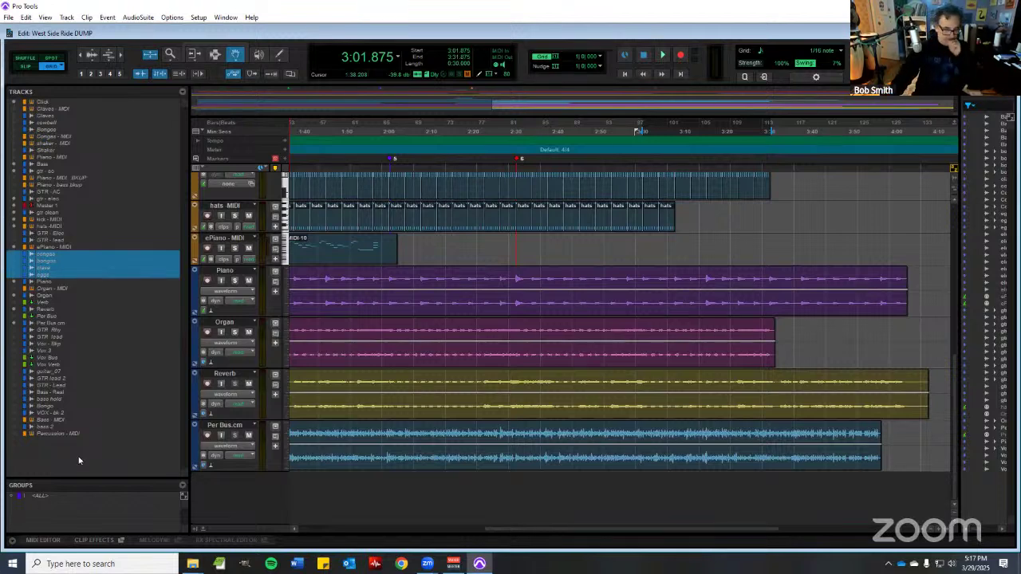
# - Rename the committed Per Bus.cm track Percussion
pyautogui.doubleClick(235, 427)
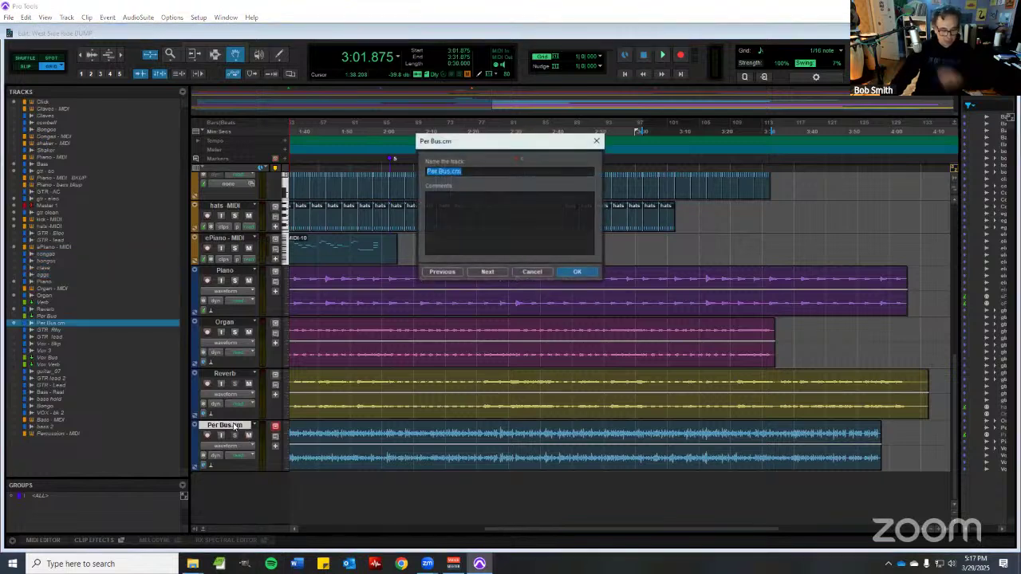
pyautogui.write('Percussi')
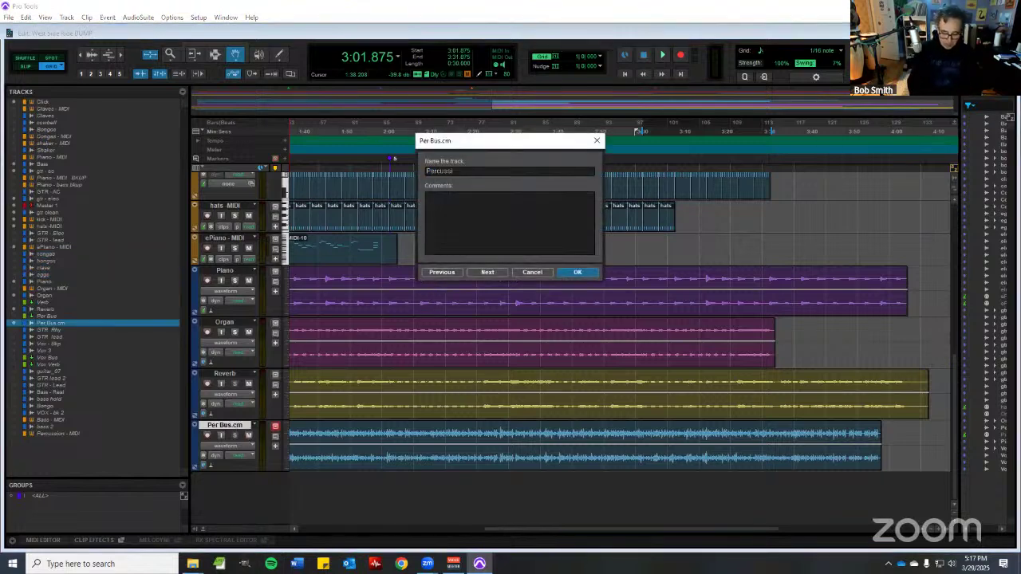
pyautogui.write('on')
pyautogui.press('Return')
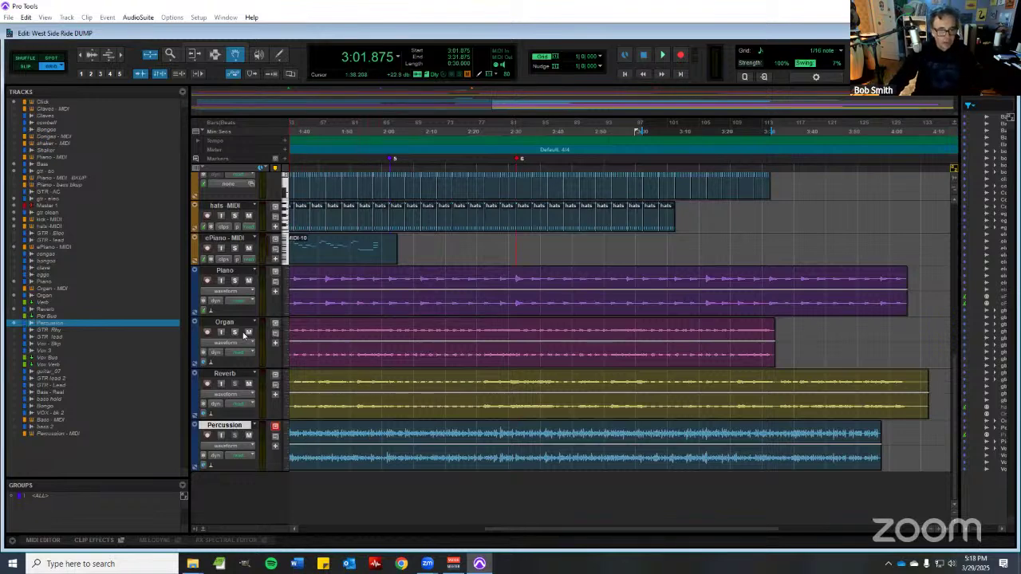
# - Commit the ePiano - MIDI track offline, copying its sends and group assignments, with the source set to Hide and Make Inactive
pyautogui.scroll(3, 307, 420)
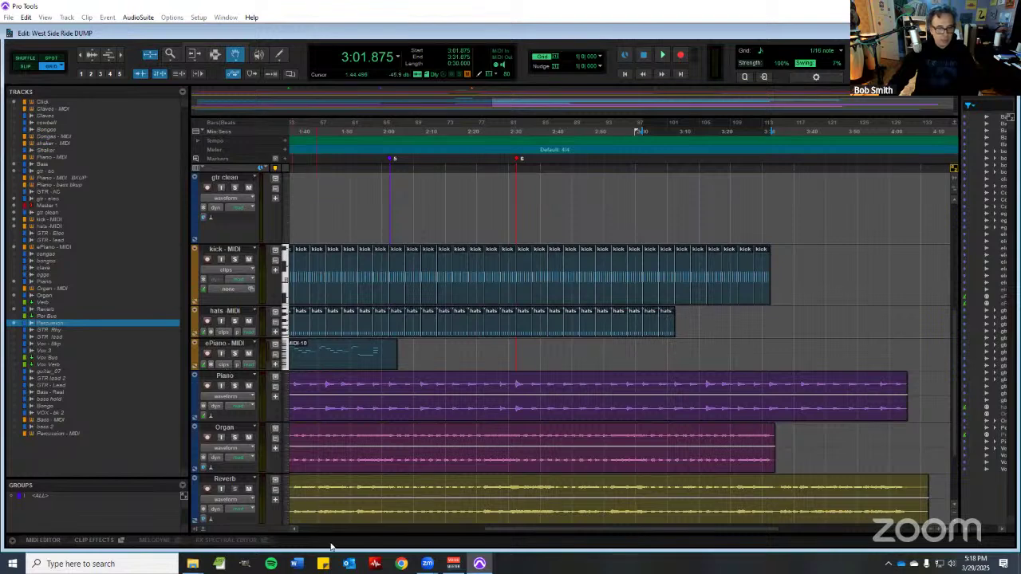
pyautogui.hscroll(-2, 514, 530)
pyautogui.hscroll(-5, 330, 547)
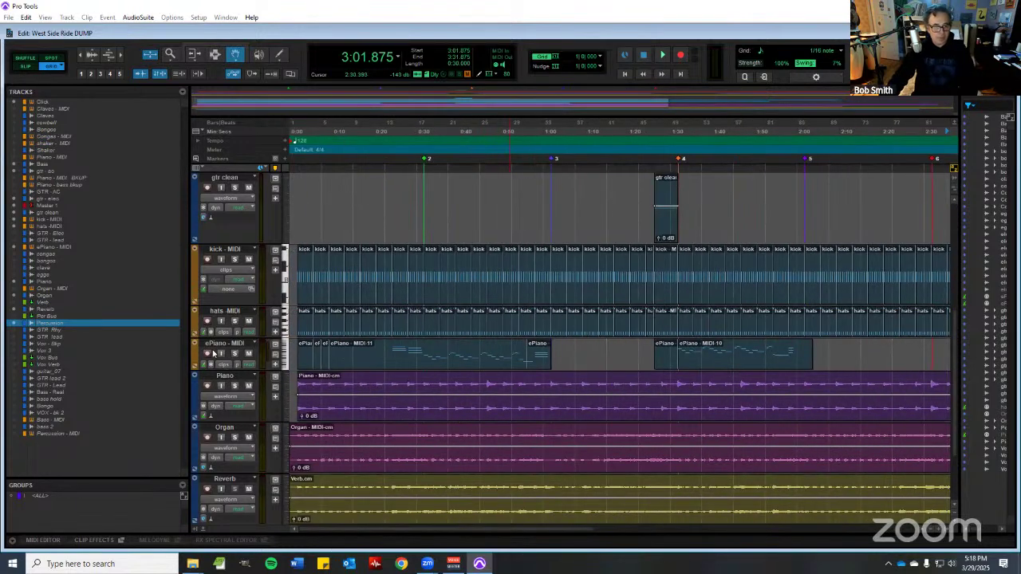
pyautogui.rightClick(211, 345)
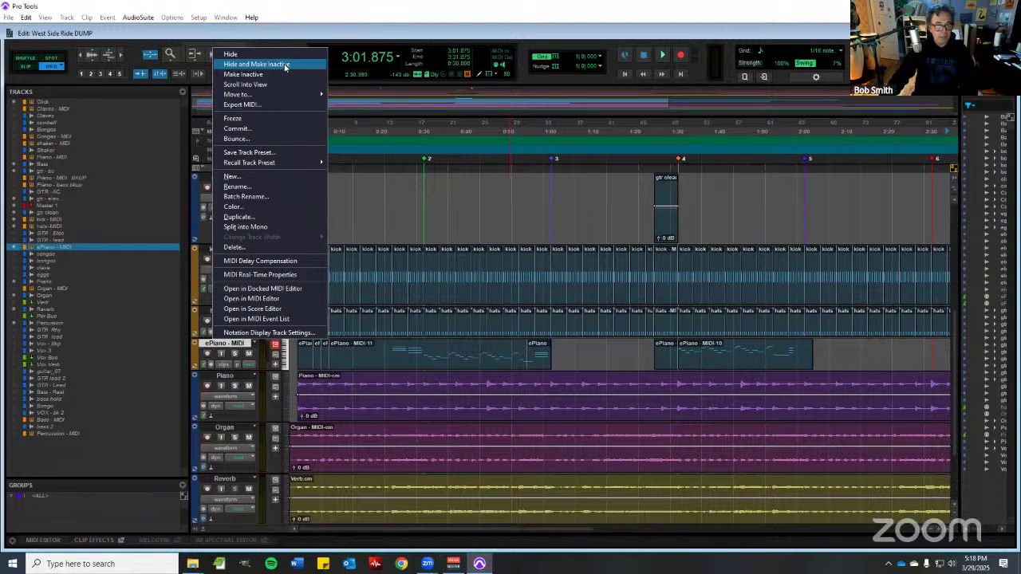
pyautogui.click(283, 134)
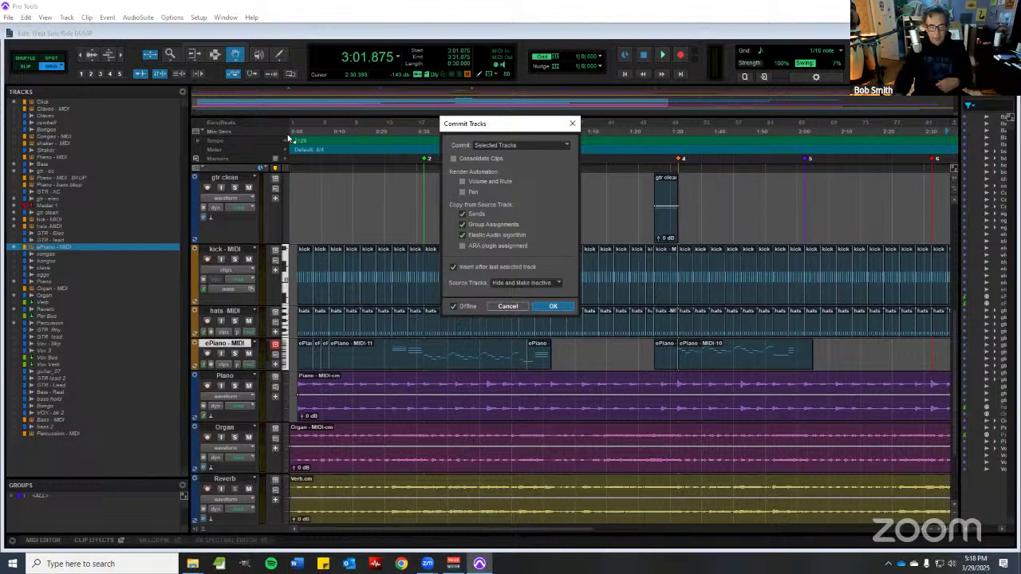
pyautogui.press('Return')
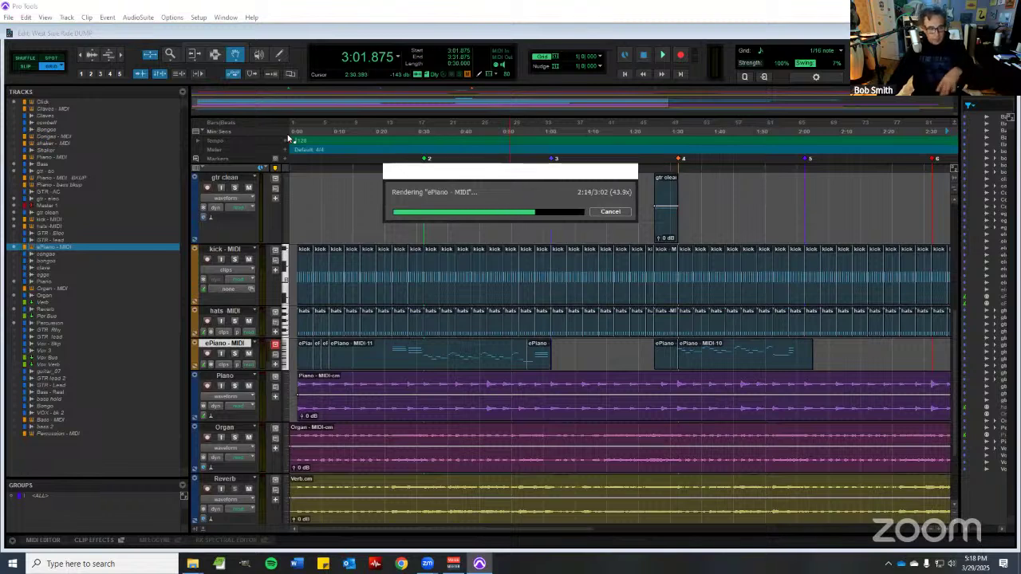
# - Show and reactivate the ePiano - MIDI source track from the track list, and hide and make it inactive again
pyautogui.click(55, 248)
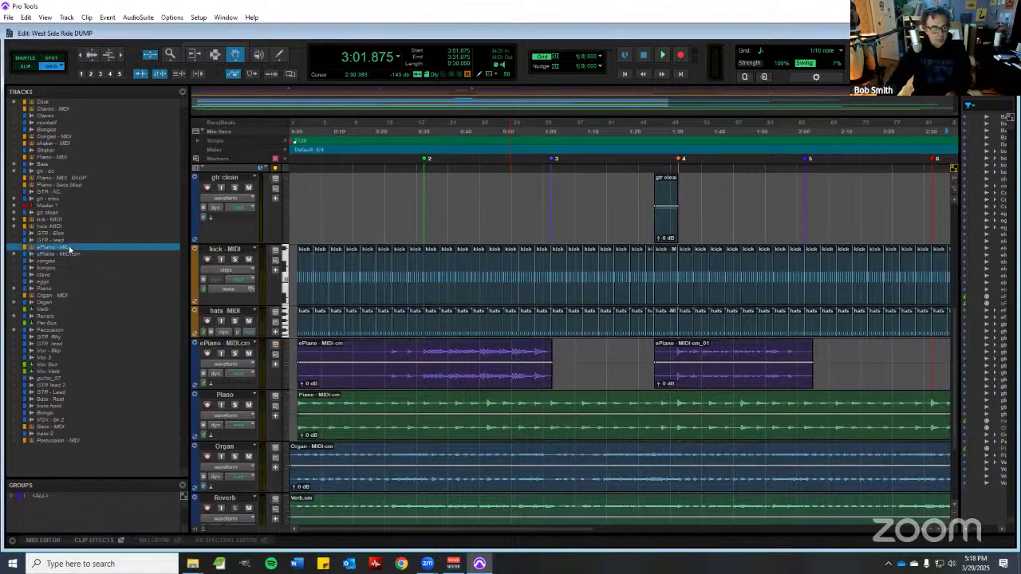
pyautogui.rightClick(69, 250)
pyautogui.click(88, 262)
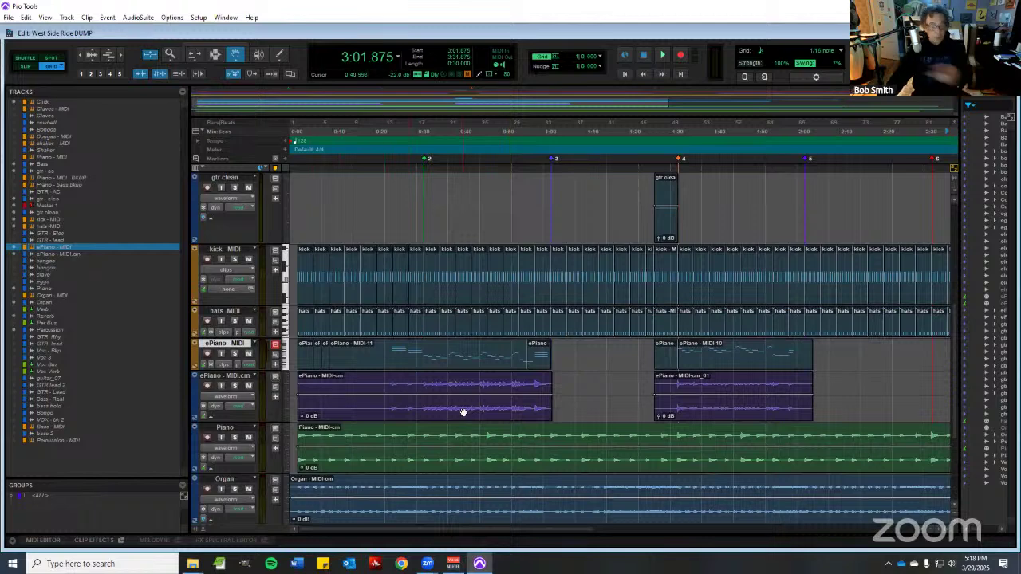
pyautogui.rightClick(233, 346)
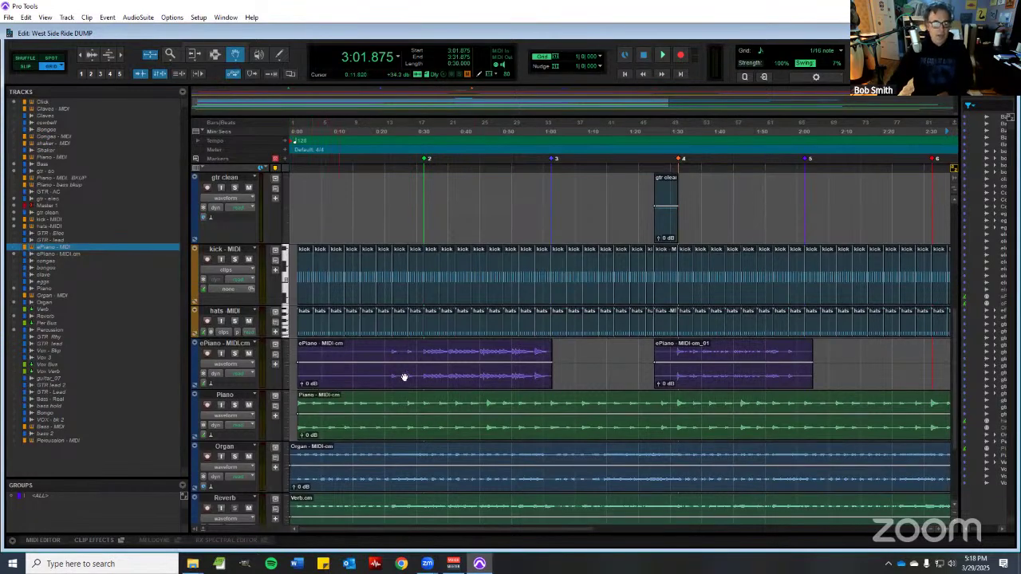
# - Rename the committed ePiano - MIDI.cm track Rhodes
pyautogui.doubleClick(238, 344)
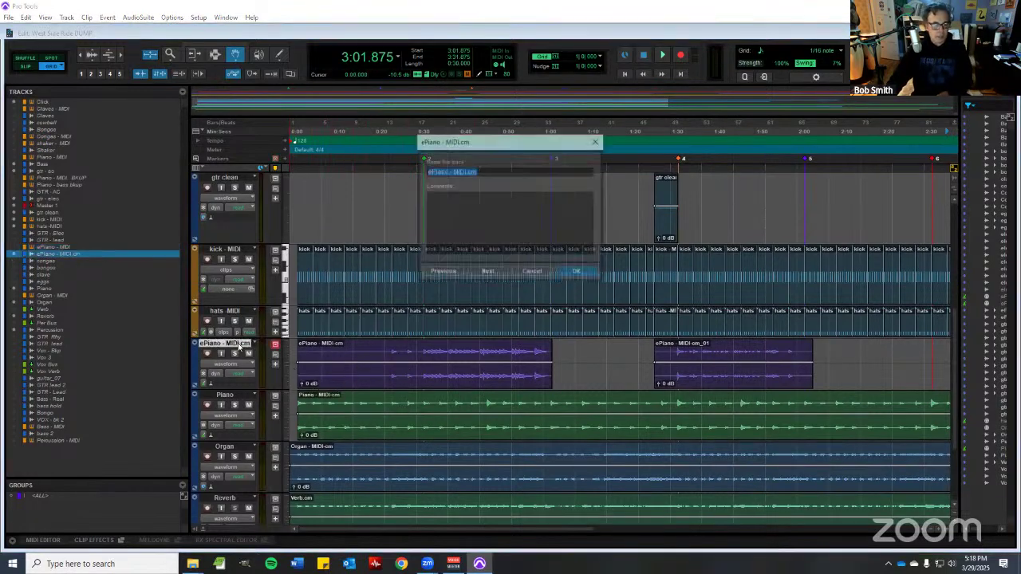
pyautogui.write('Ph')
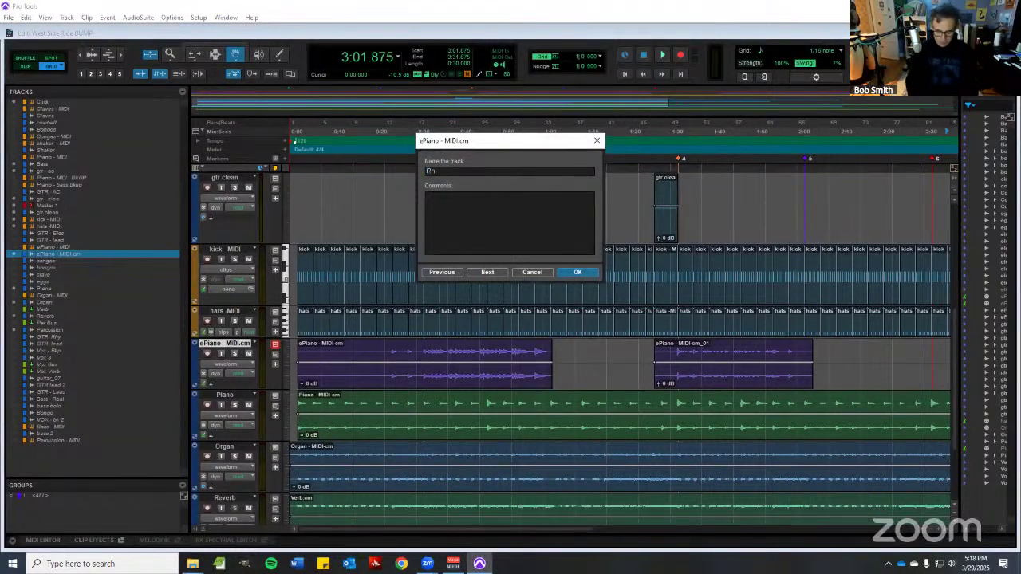
pyautogui.write('odes')
pyautogui.press('Return')
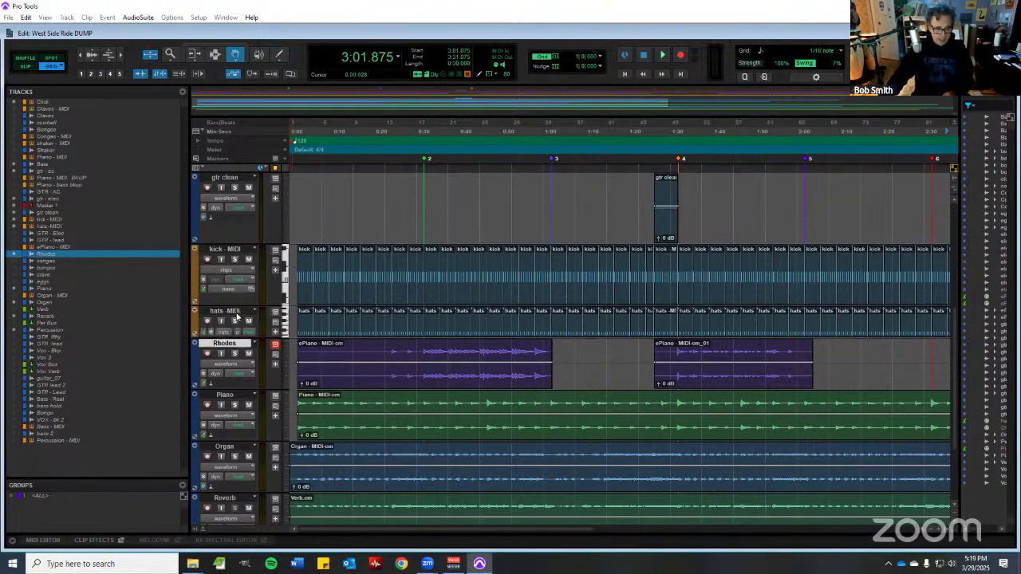
# - Commit the hats -MIDI track offline, inserting the result after it, copying sends and group assignments, with the source set to Hide and Make Inactive
pyautogui.rightClick(238, 312)
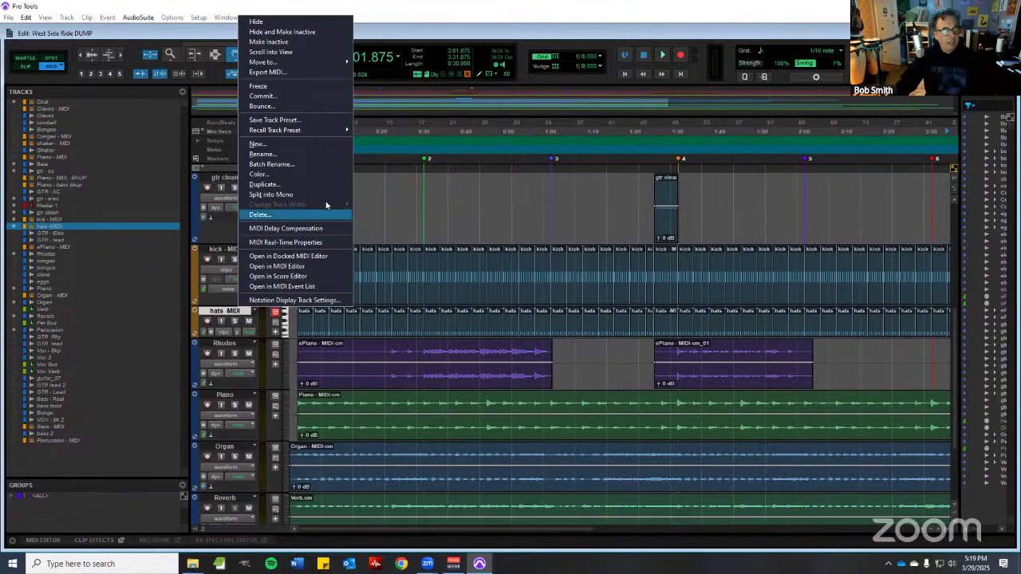
pyautogui.click(376, 23)
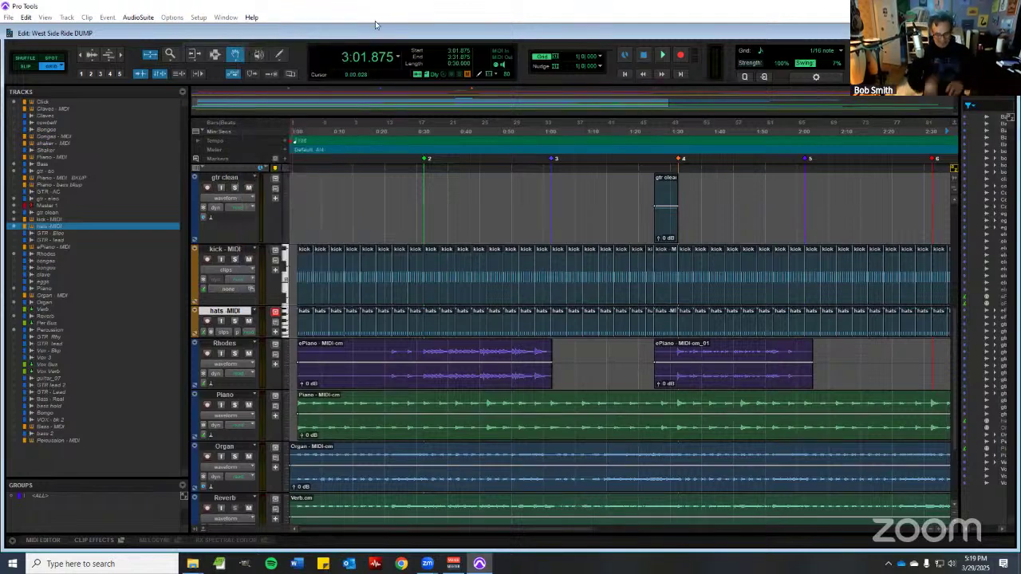
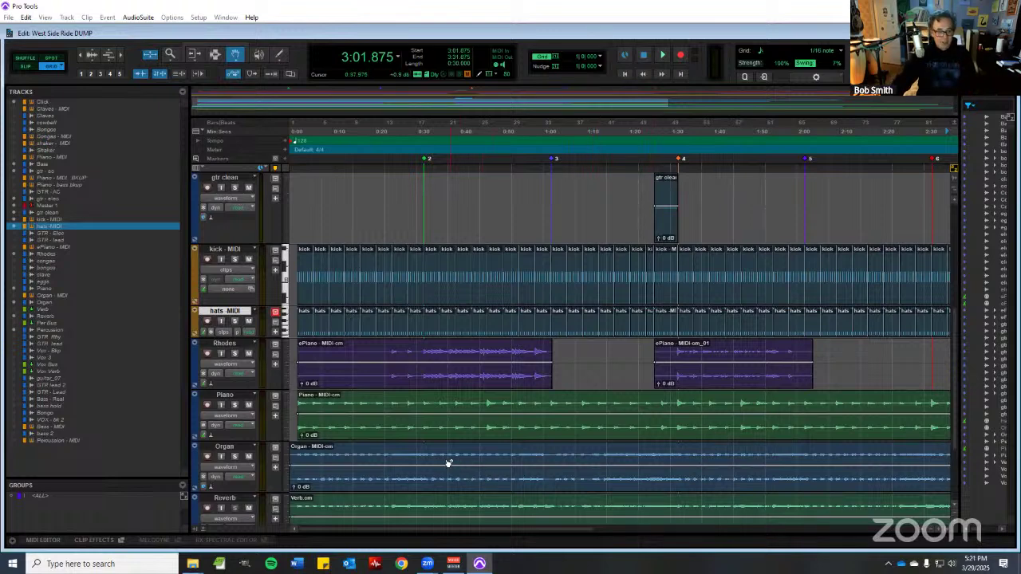
pyautogui.rightClick(236, 317)
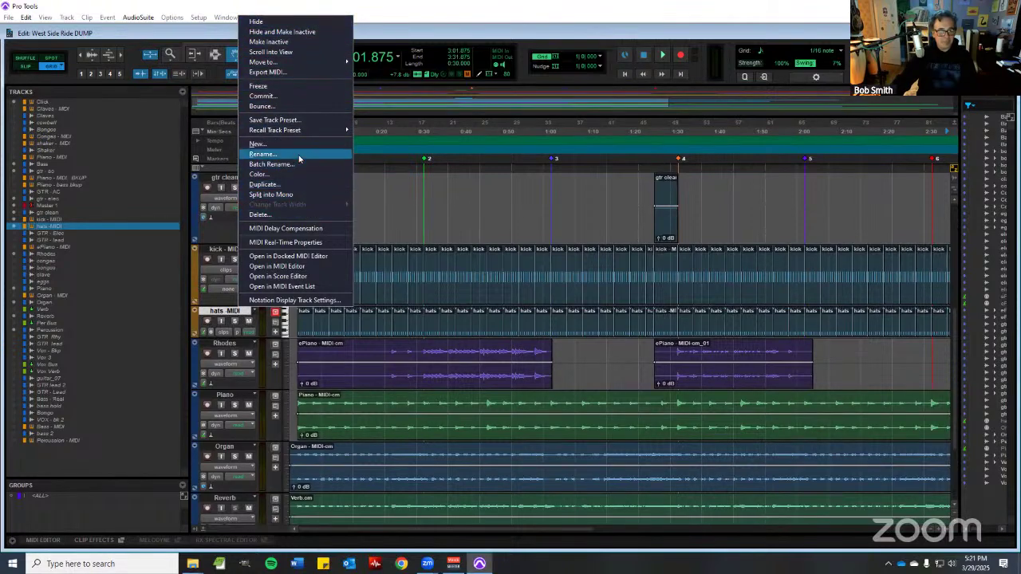
pyautogui.click(298, 96)
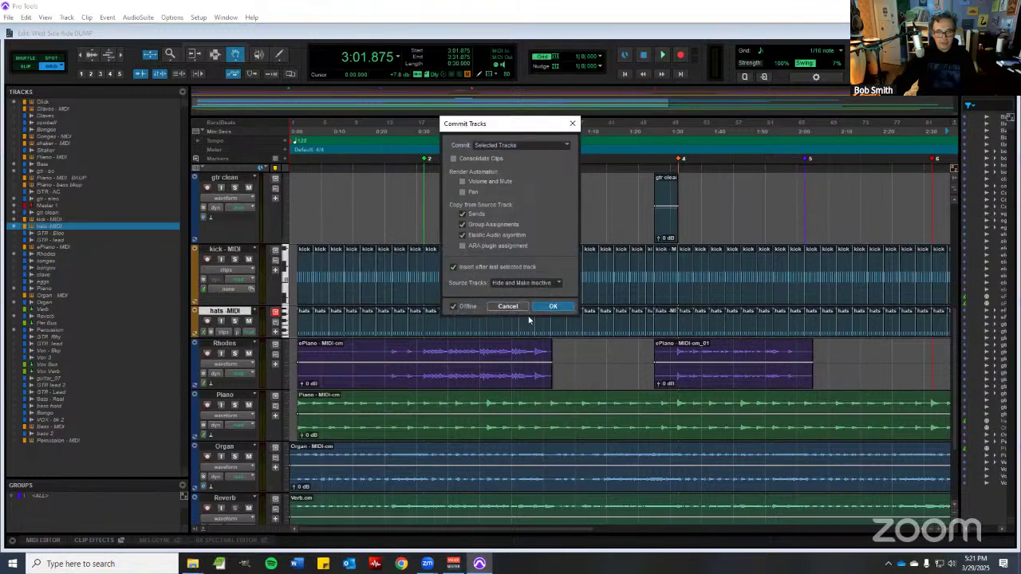
pyautogui.click(551, 307)
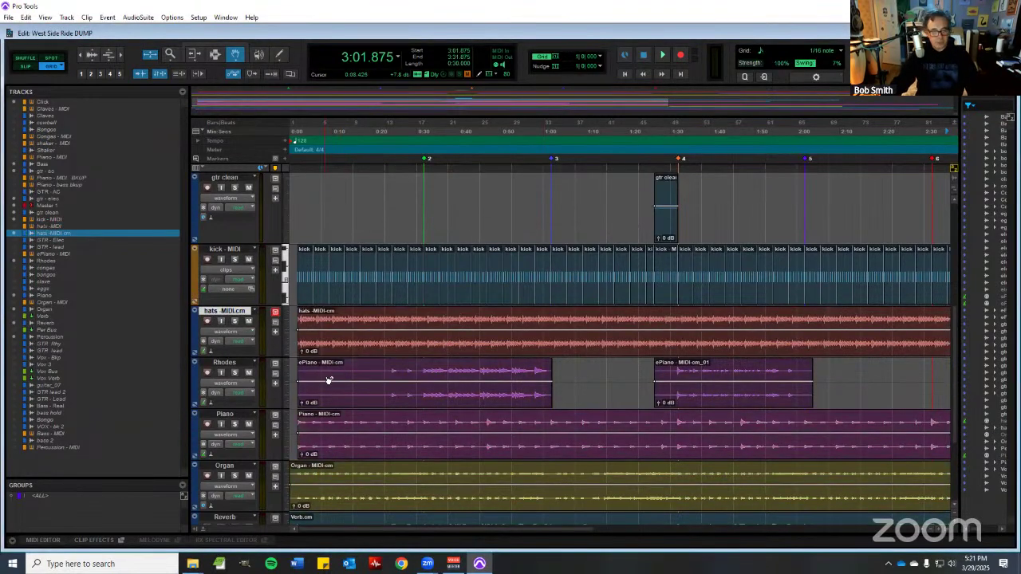
# - Rename the committed hats -MIDI.cm track
pyautogui.doubleClick(225, 311)
pyautogui.write('ha')
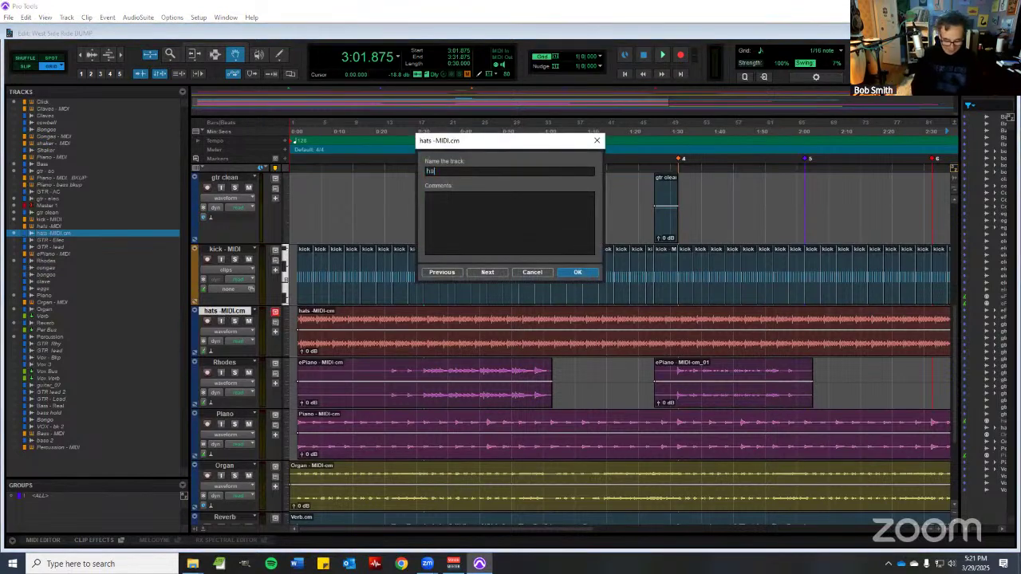
# - Rename the committed hi-hat audio track as hats
pyautogui.write('ts')
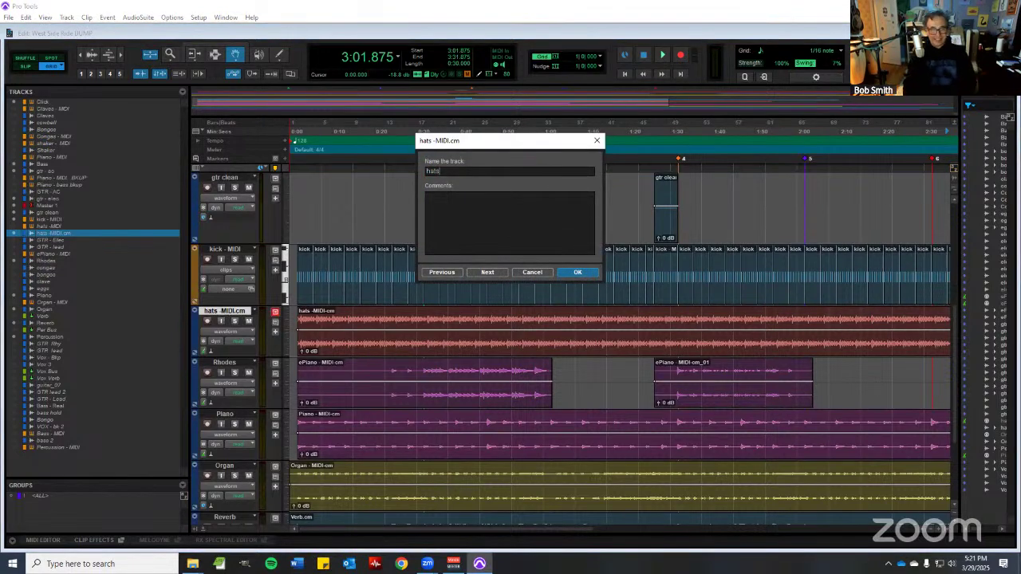
pyautogui.press('Return')
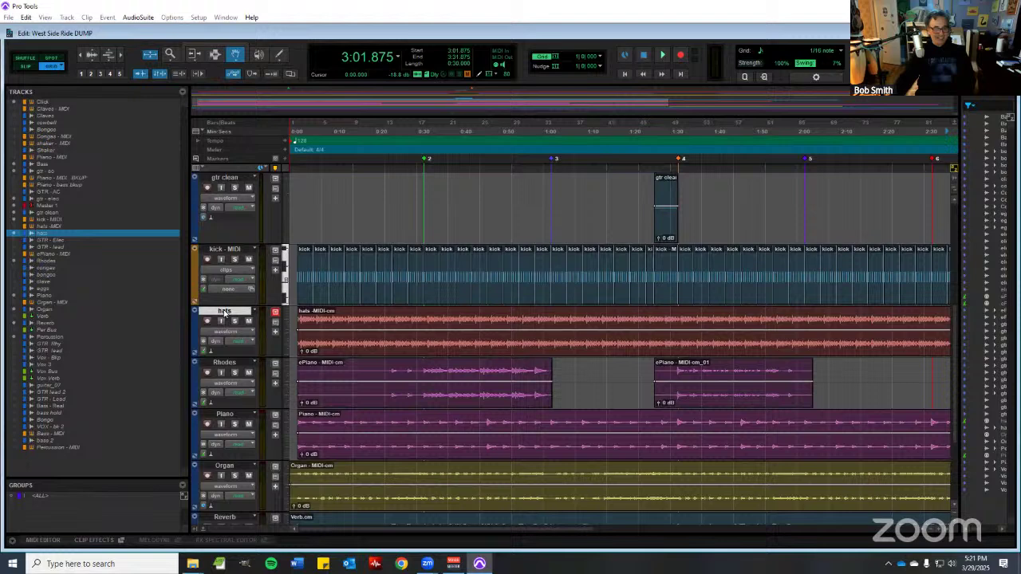
# - Commit the kick - MIDI track to audio and rename the committed track as Kick
pyautogui.rightClick(242, 250)
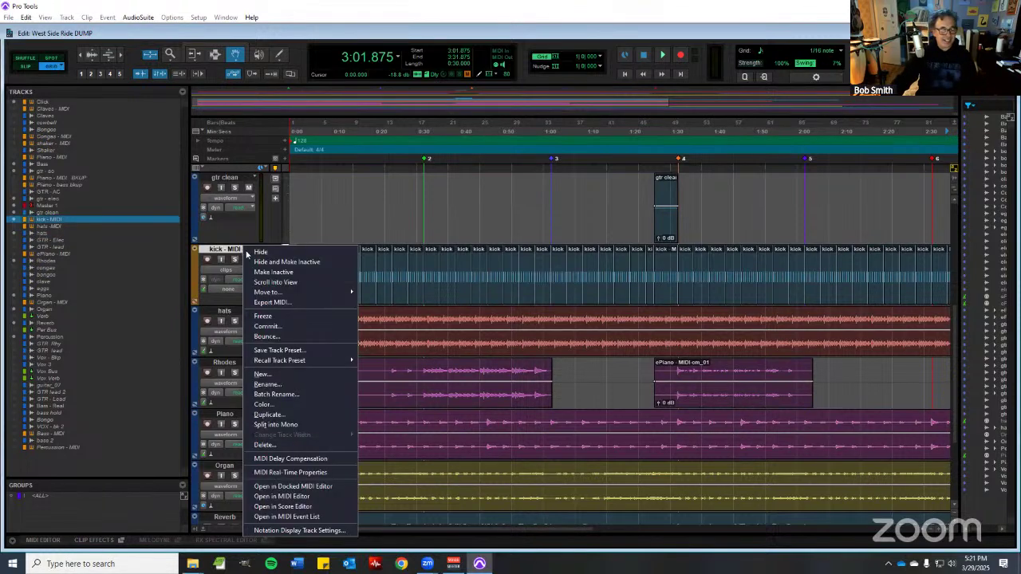
pyautogui.click(318, 326)
pyautogui.press('Return')
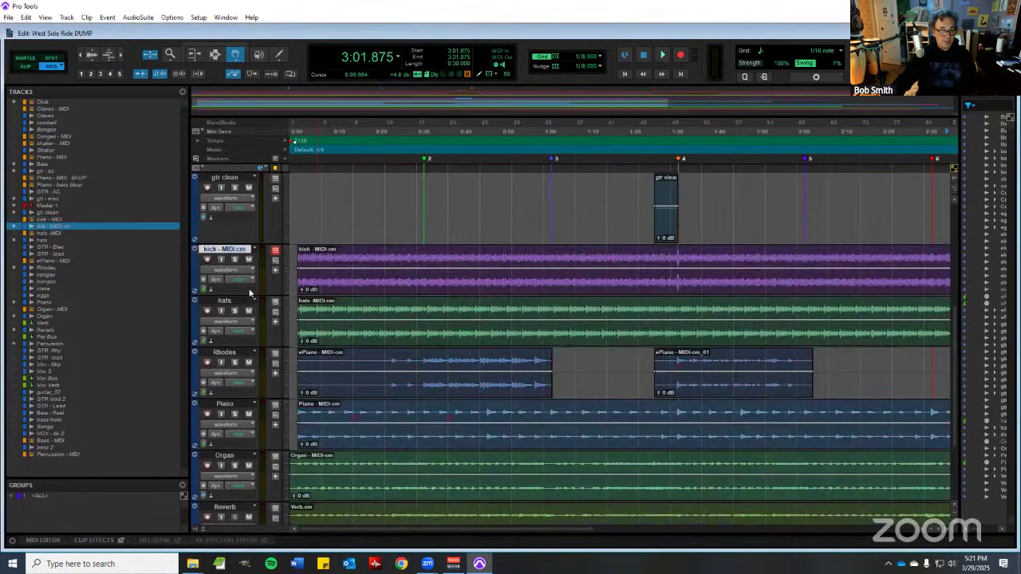
pyautogui.doubleClick(242, 250)
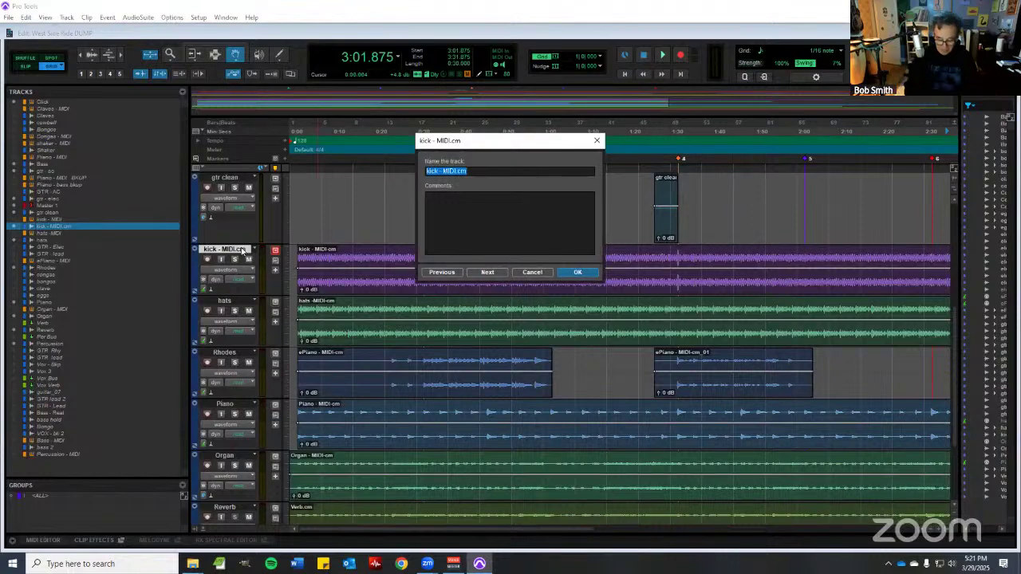
pyautogui.write('Kick')
pyautogui.press('Return')
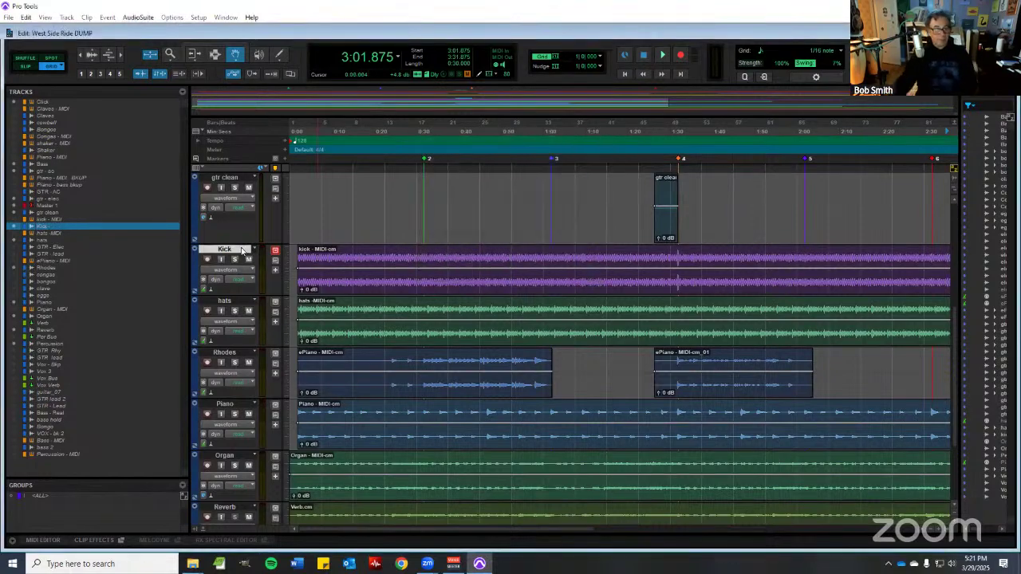
# - Play the song from 1:24.375 to audition the short passage containing the gtr clean clip
pyautogui.scroll(3, 460, 254)
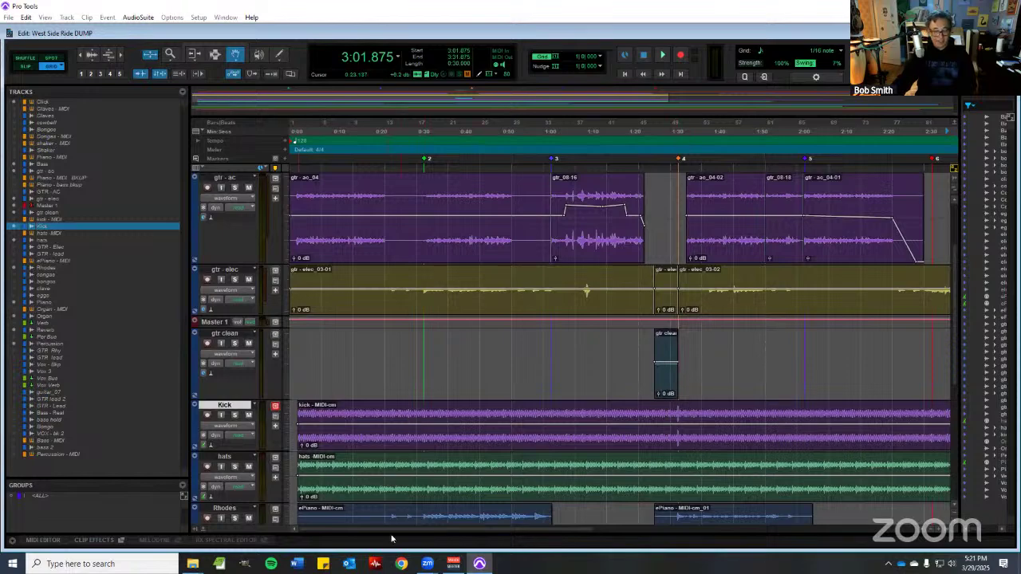
pyautogui.hscroll(5, 770, 500)
pyautogui.hscroll(2, 770, 500)
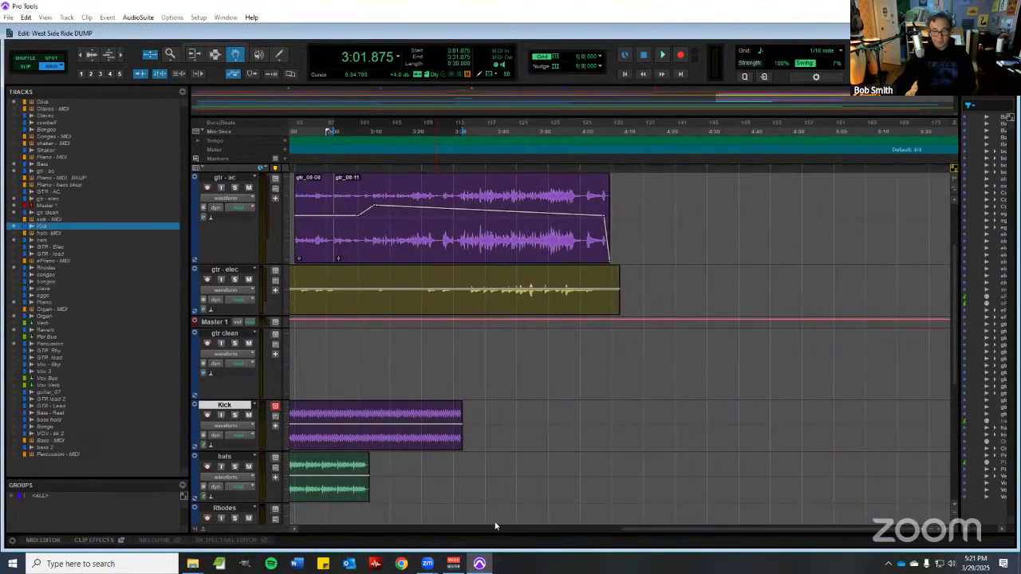
pyautogui.hscroll(-6, 610, 319)
pyautogui.click(610, 124)
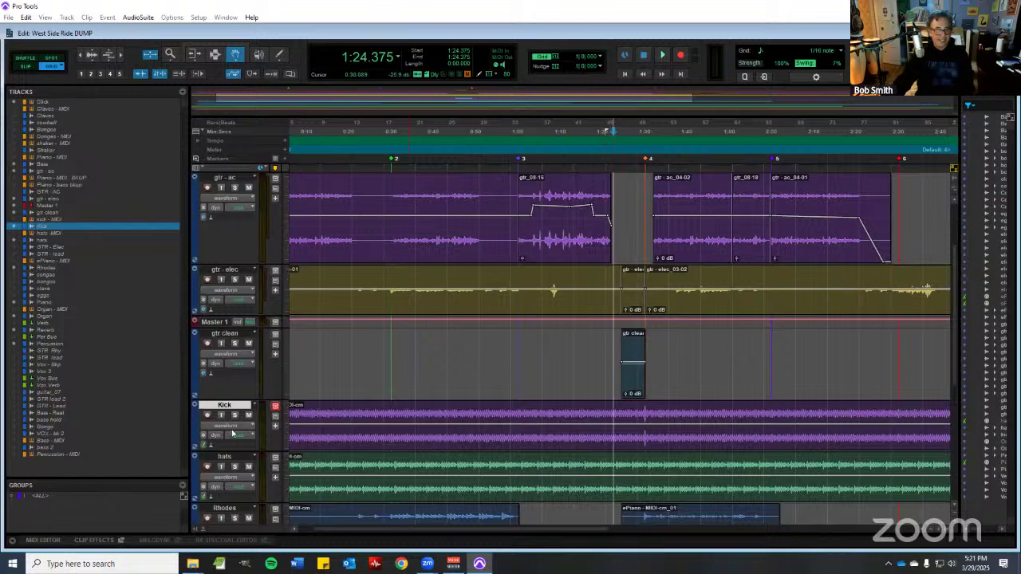
pyautogui.press('space')
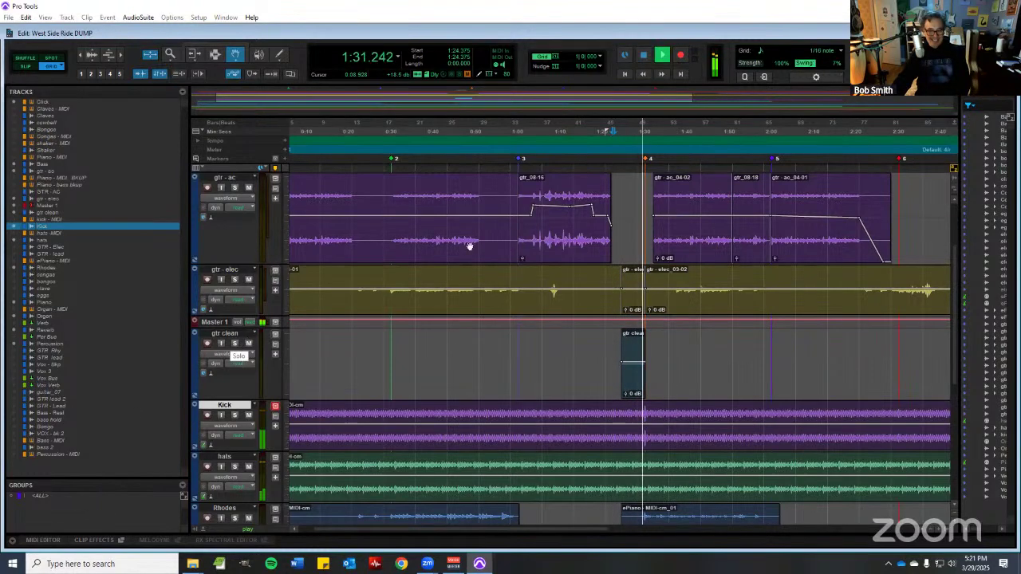
pyautogui.press('space')
# - Audition the gtr clean track soloed from 1:24.375, and hide it and make it inactive
pyautogui.click(235, 343)
pyautogui.press('space')
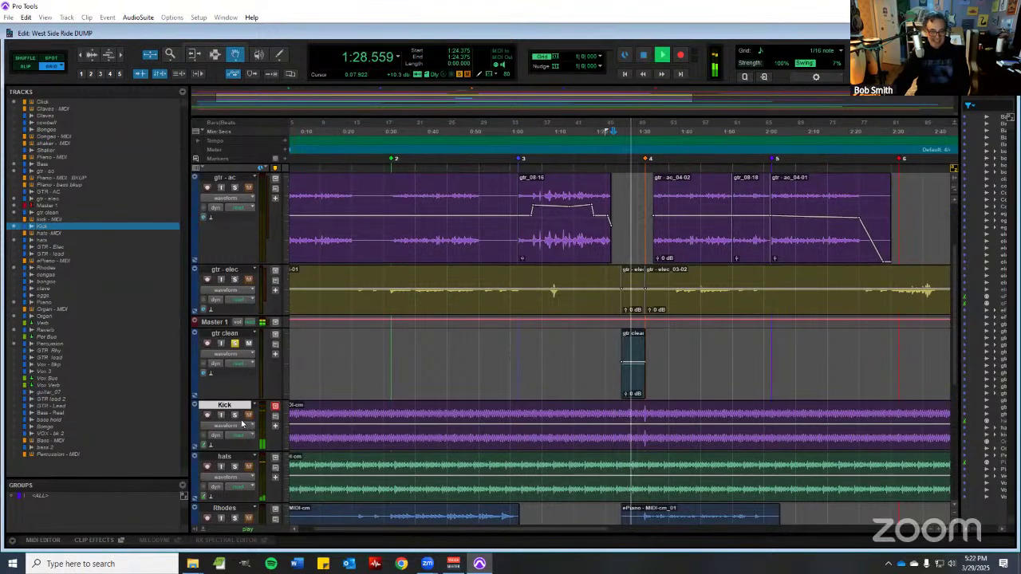
pyautogui.press('space')
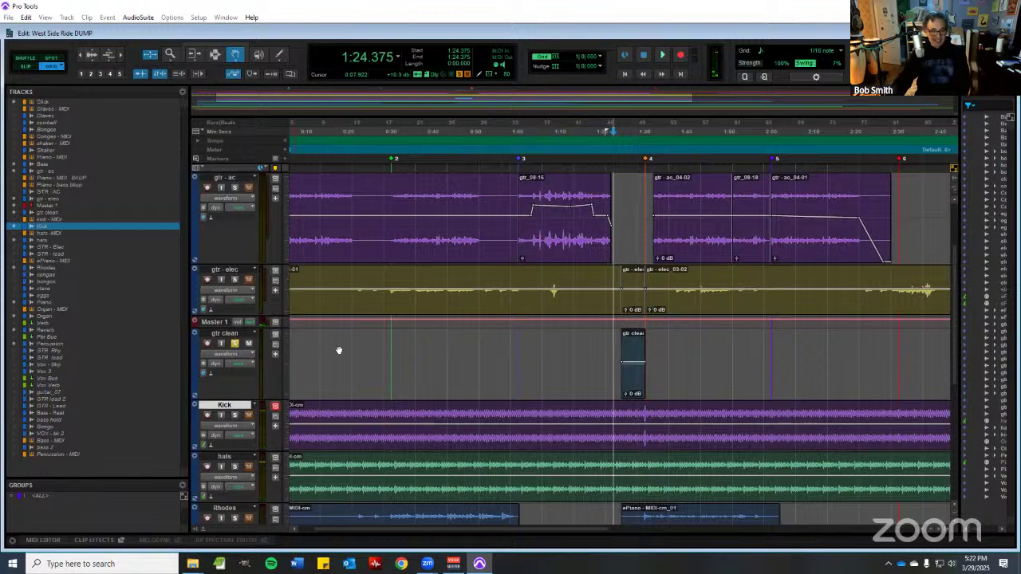
pyautogui.rightClick(246, 334)
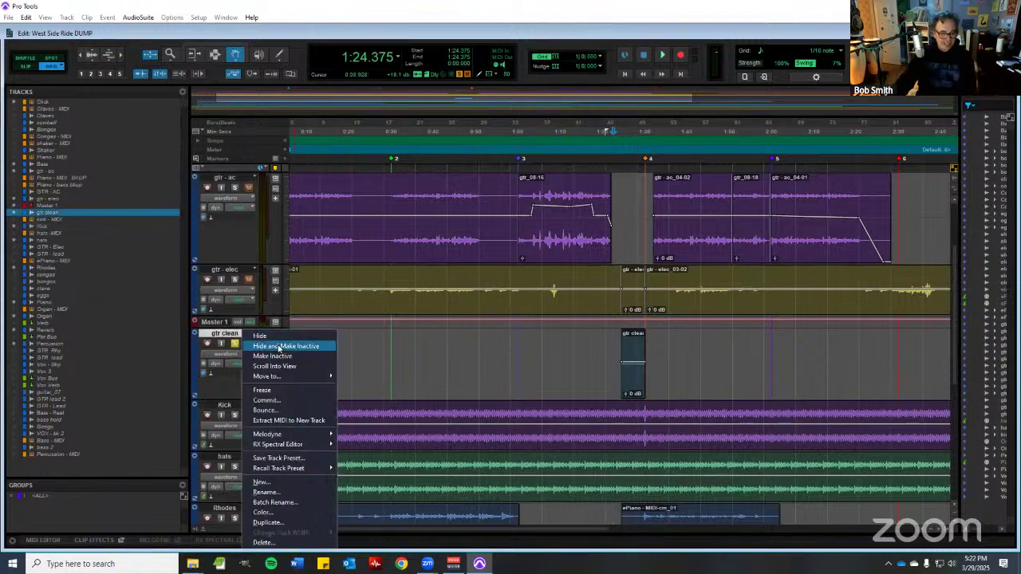
pyautogui.click(278, 346)
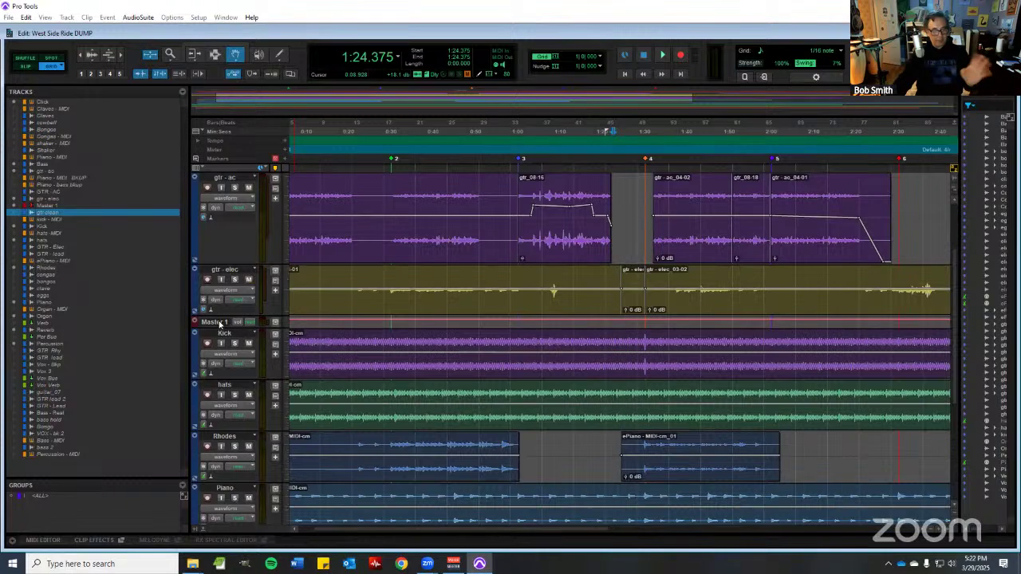
# - Move the Master 1 track to the end of the track order, below Percussion
pyautogui.click(228, 322)
pyautogui.scroll(-3, 240, 439)
pyautogui.moveTo(245, 540); pyautogui.dragTo(242, 468)
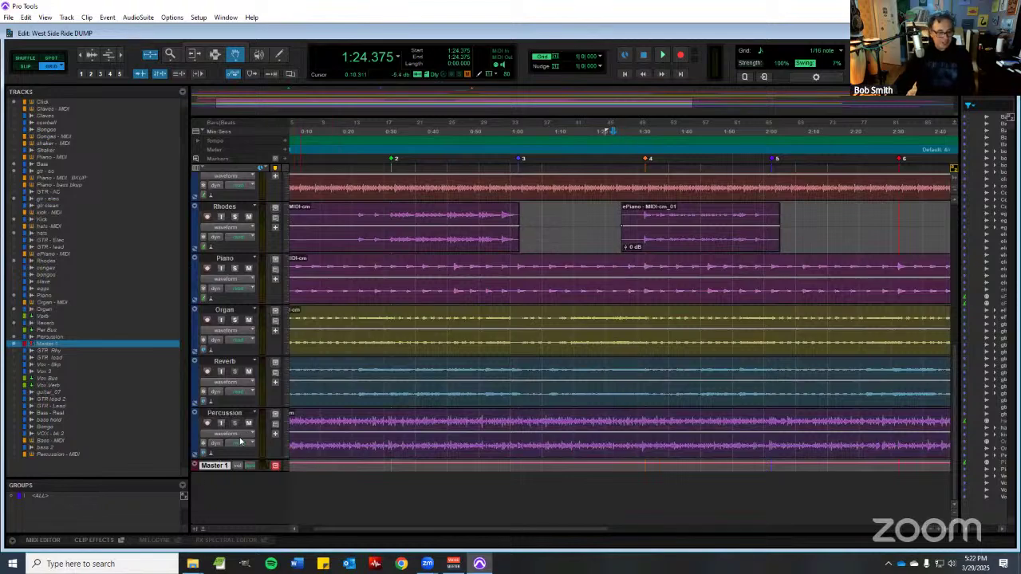
# - In the Mix window, commit the gtr - ac track offline and rename the committed track as AC GTR
pyautogui.scroll(20, 319, 443)
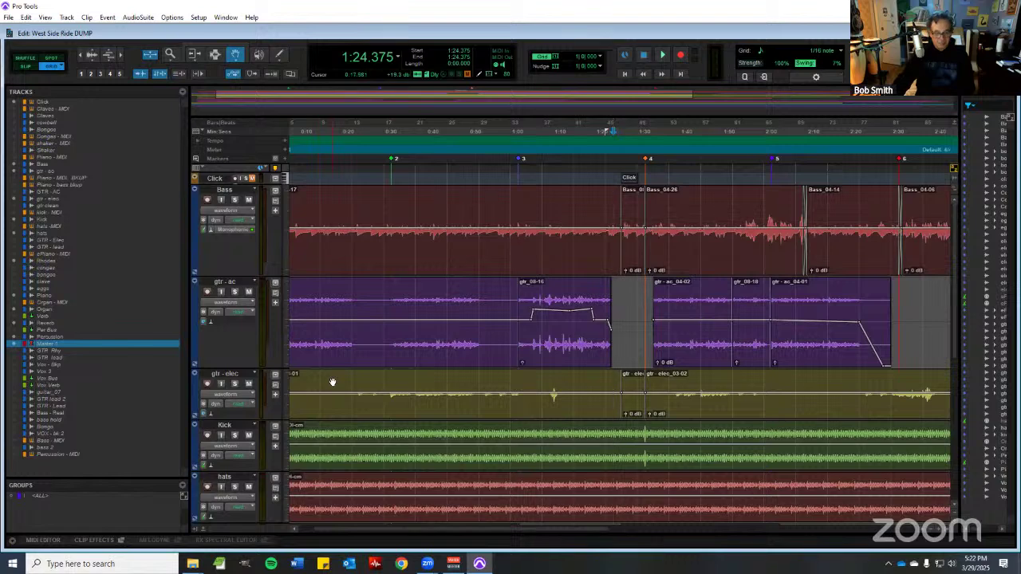
pyautogui.hotkey('ctrl', '=')
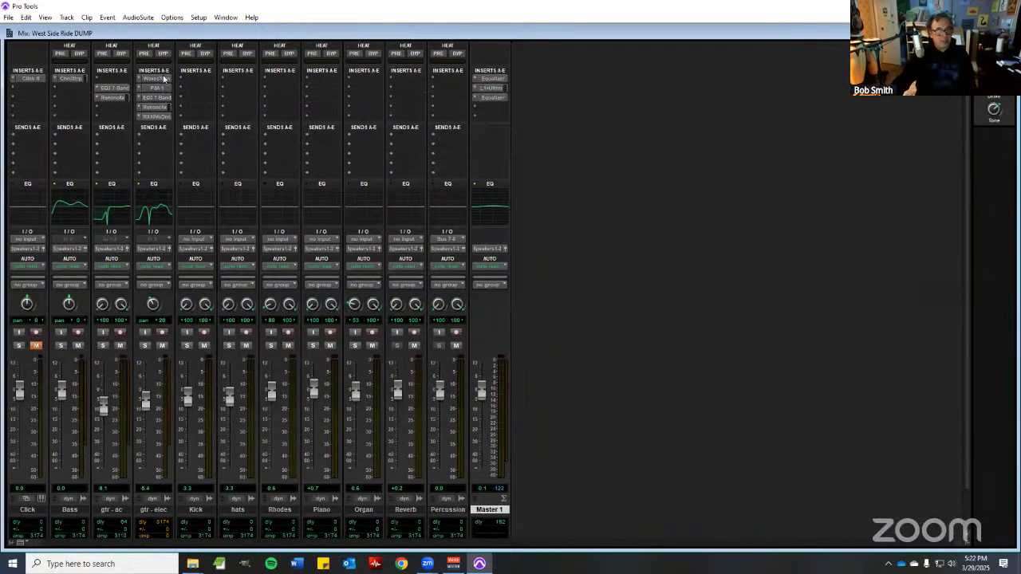
pyautogui.rightClick(119, 513)
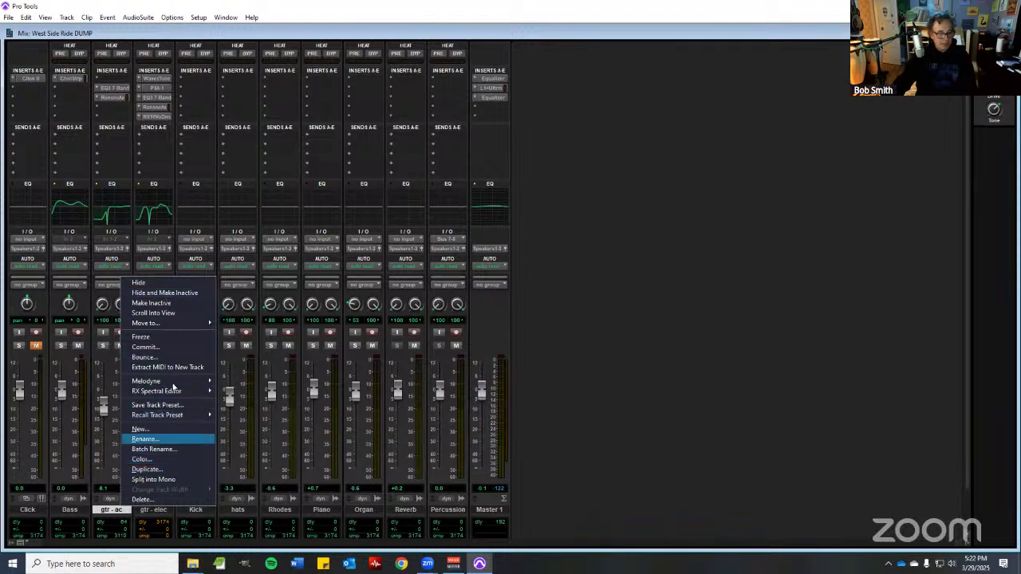
pyautogui.click(172, 348)
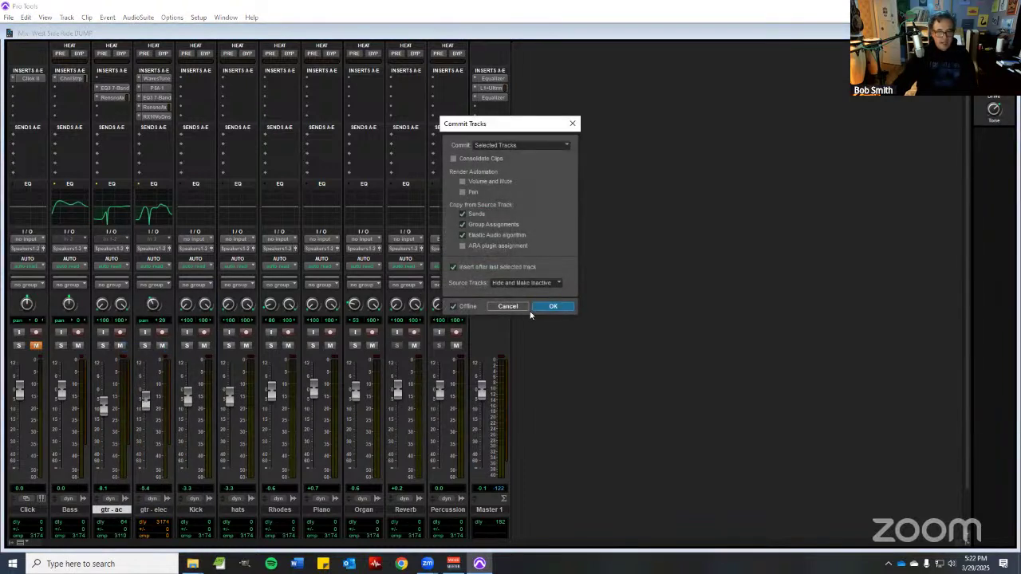
pyautogui.click(550, 306)
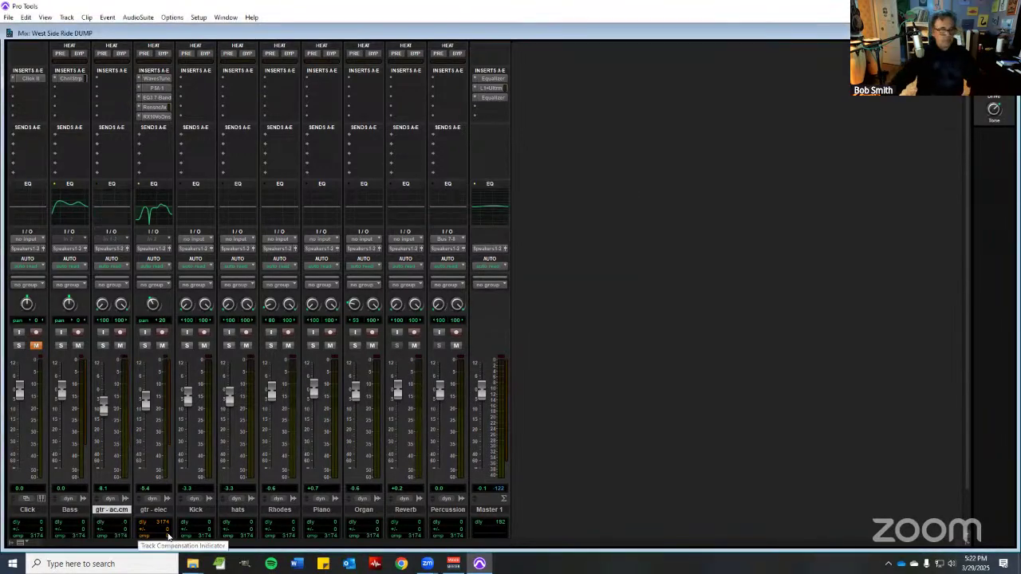
pyautogui.doubleClick(113, 513)
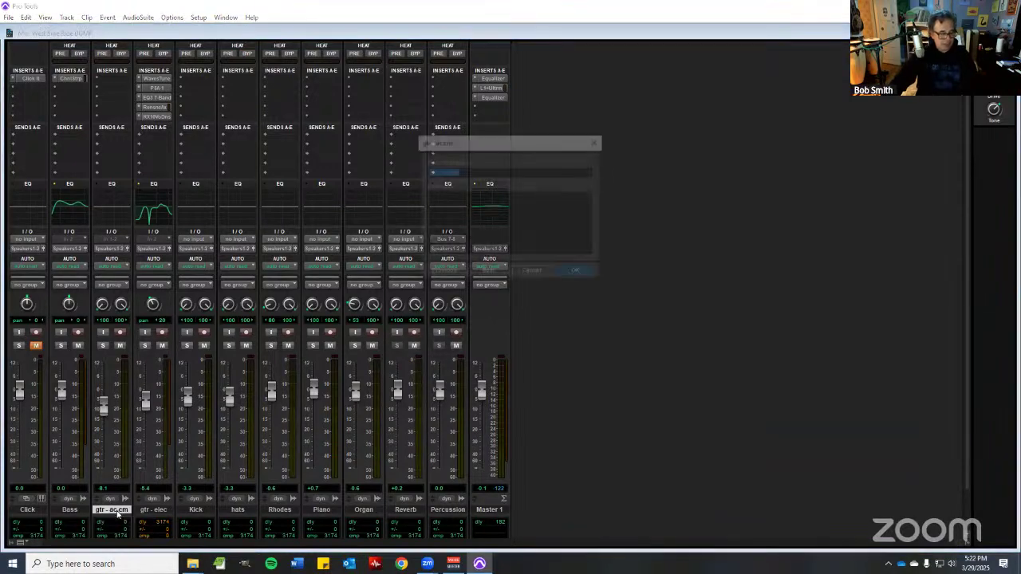
pyautogui.write('A')
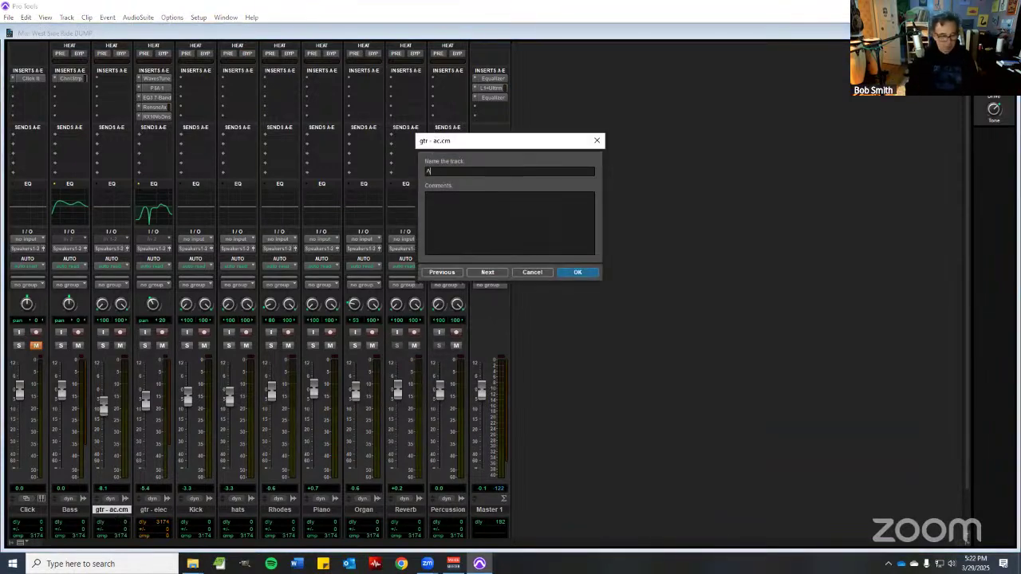
pyautogui.write('cAc')
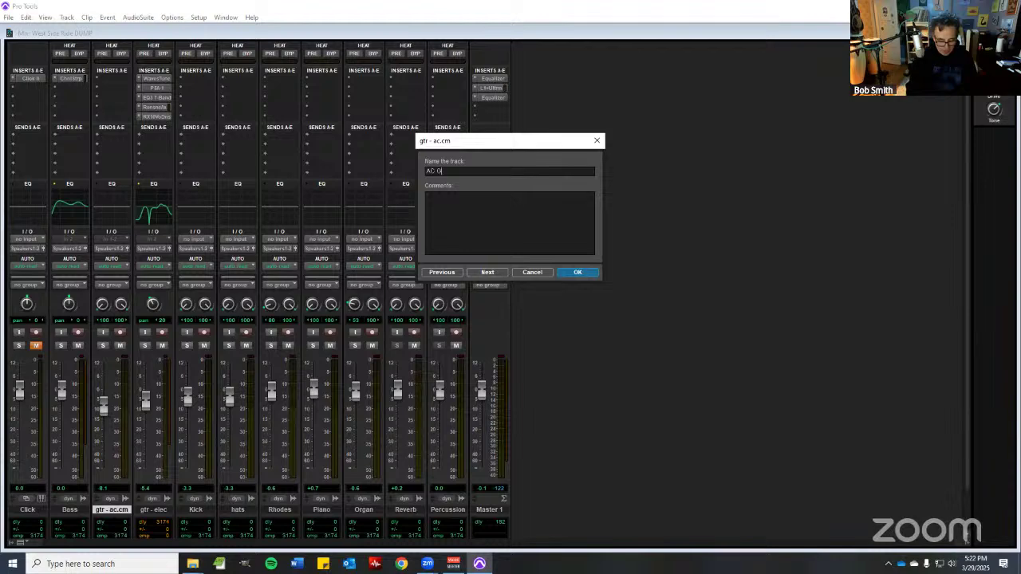
pyautogui.press('Return')
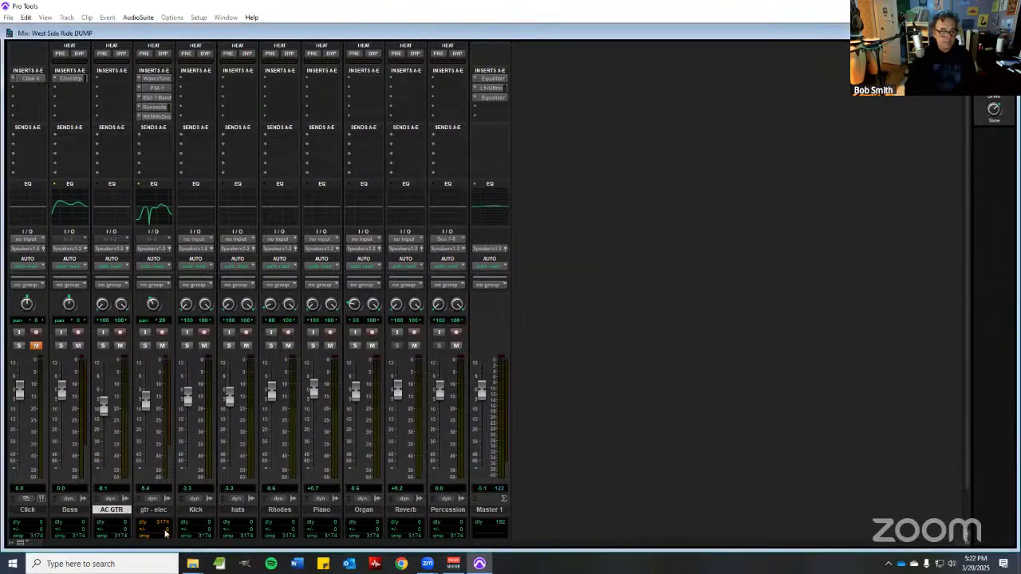
# - Commit the gtr - elec track to render its plug-ins into audio
pyautogui.doubleClick(162, 512)
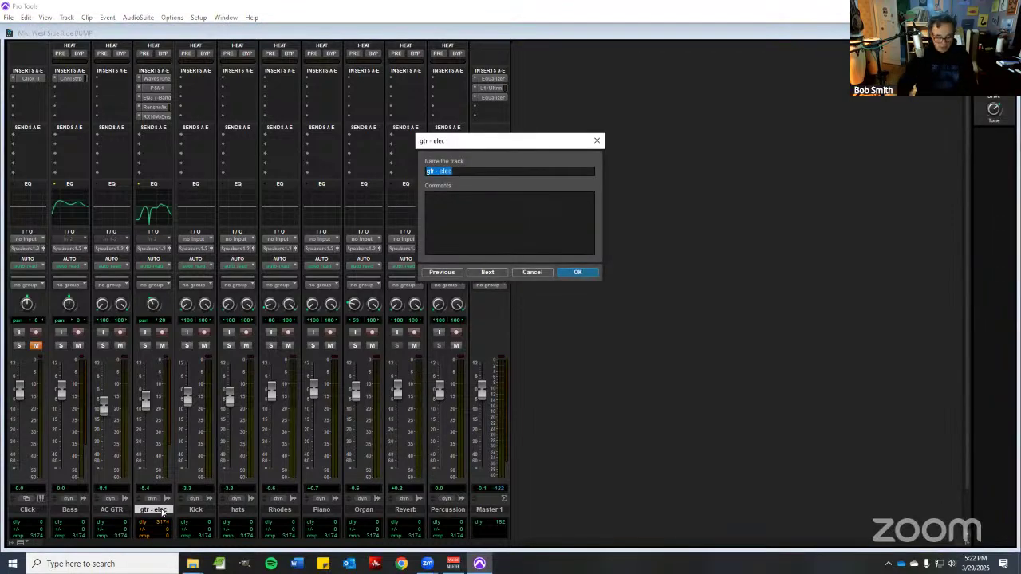
pyautogui.press('Return')
pyautogui.rightClick(160, 510)
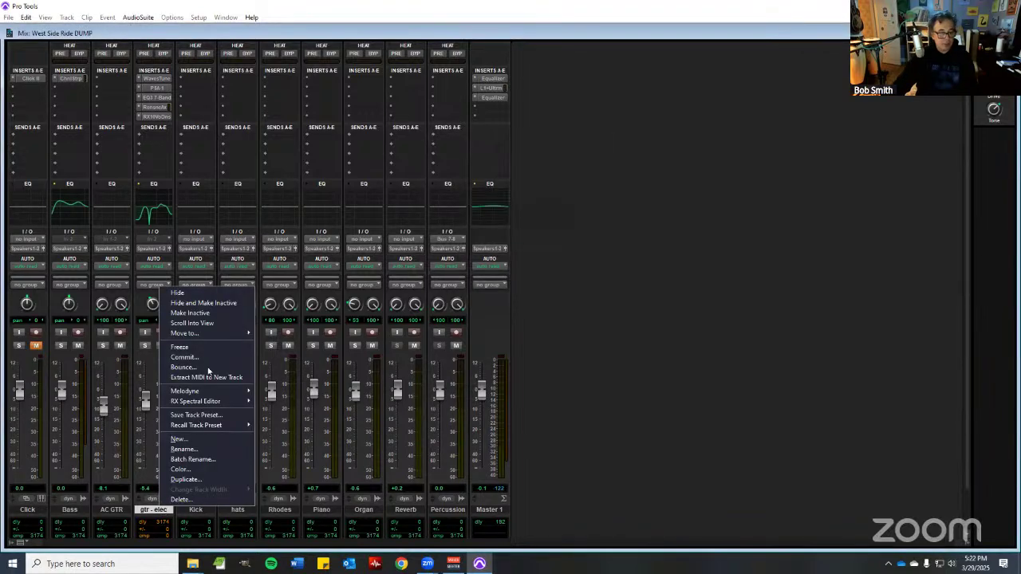
pyautogui.click(210, 358)
pyautogui.press('Return')
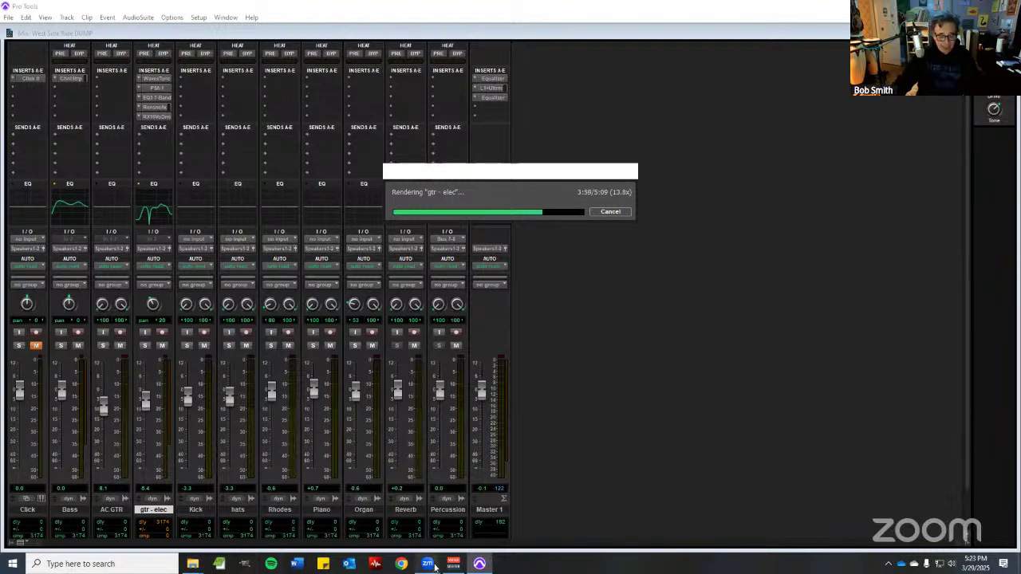
# - Switch to Chrome and go to youtube.com
pyautogui.click(401, 564)
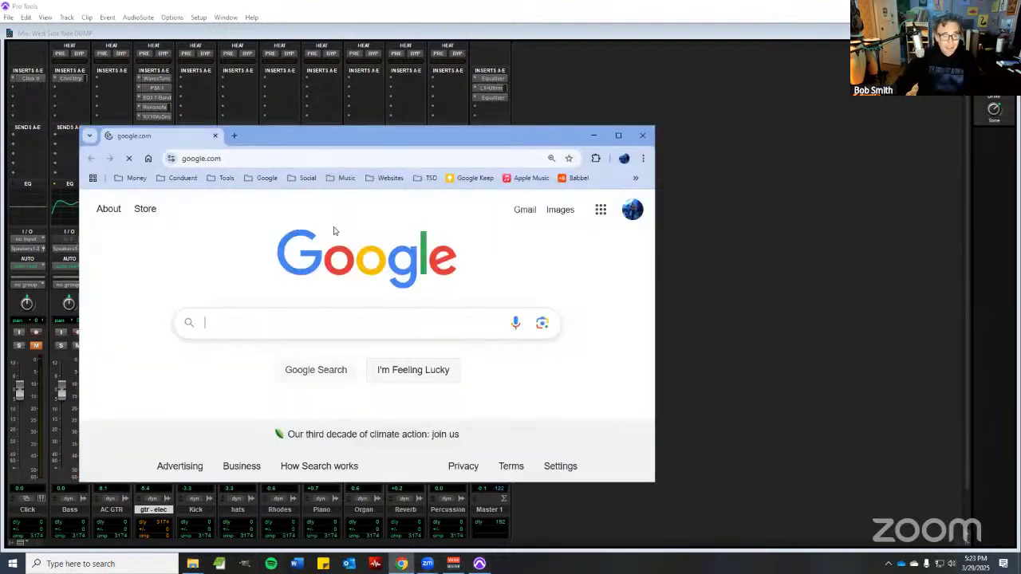
pyautogui.click(311, 159)
pyautogui.write('y')
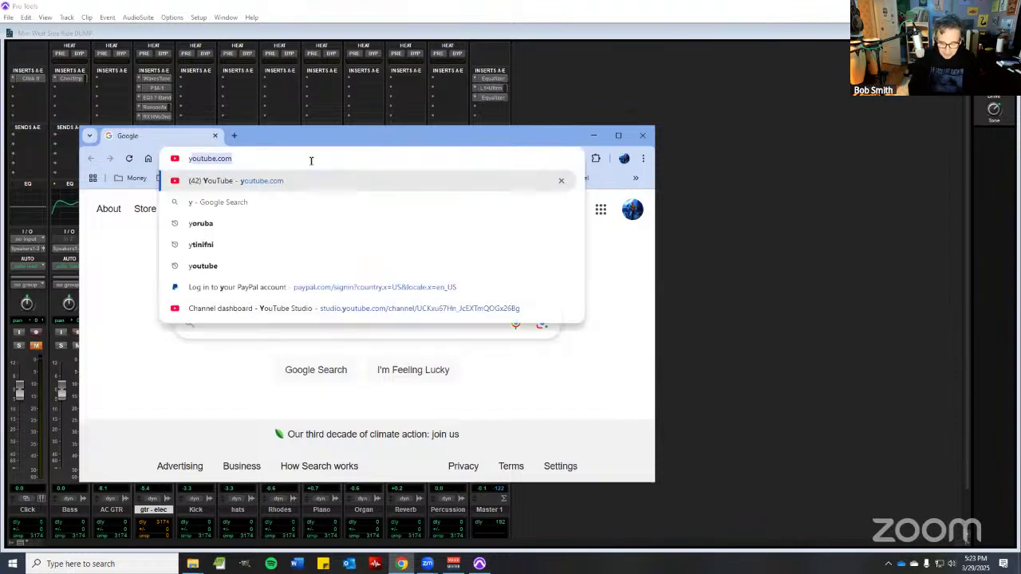
pyautogui.write('outube.com')
pyautogui.press('Return')
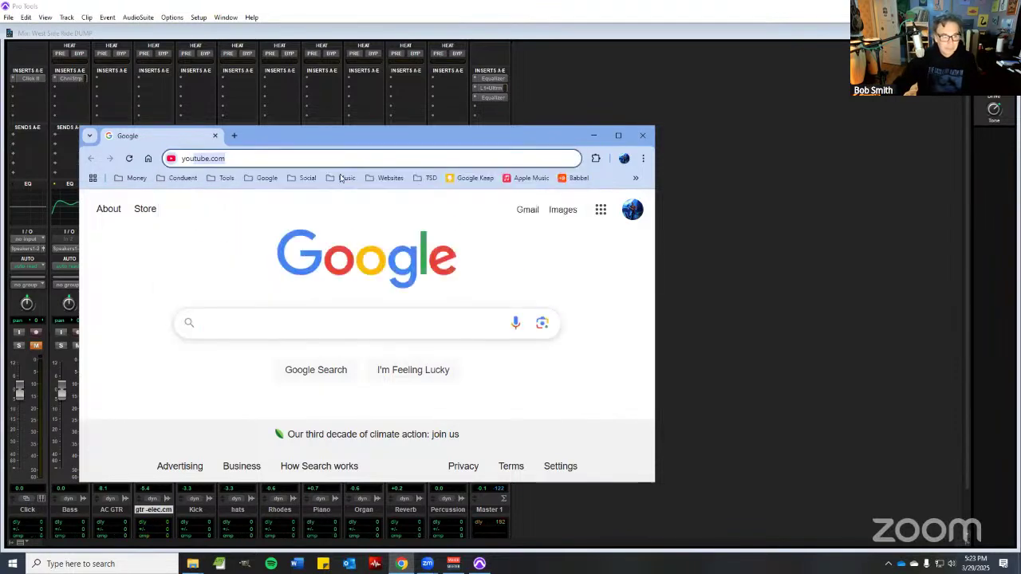
# - Look through the browser's TSD, Websites and Music bookmark folders and its profile details for a route to the YouTube channel
pyautogui.click(431, 178)
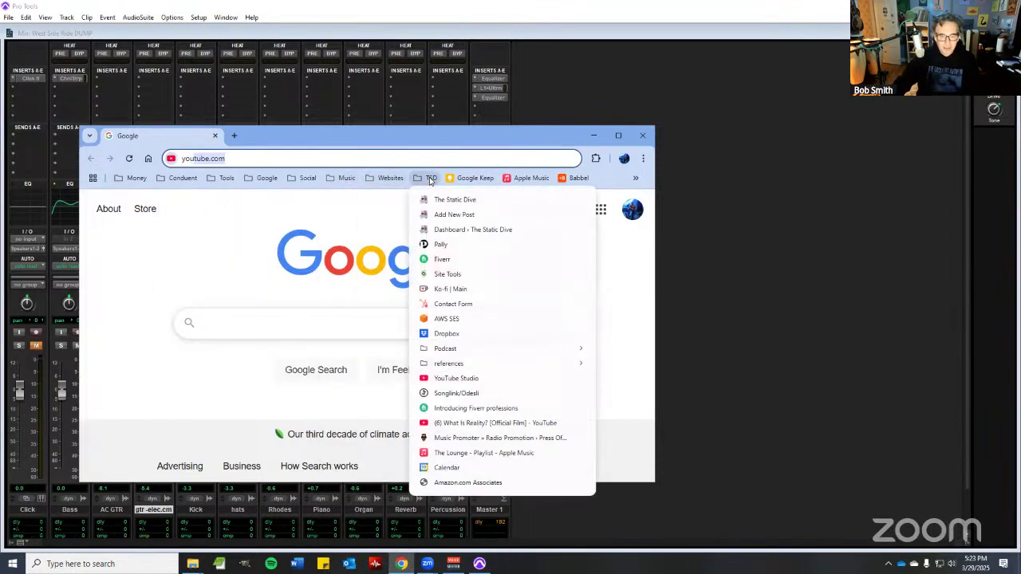
pyautogui.moveTo(349, 182)
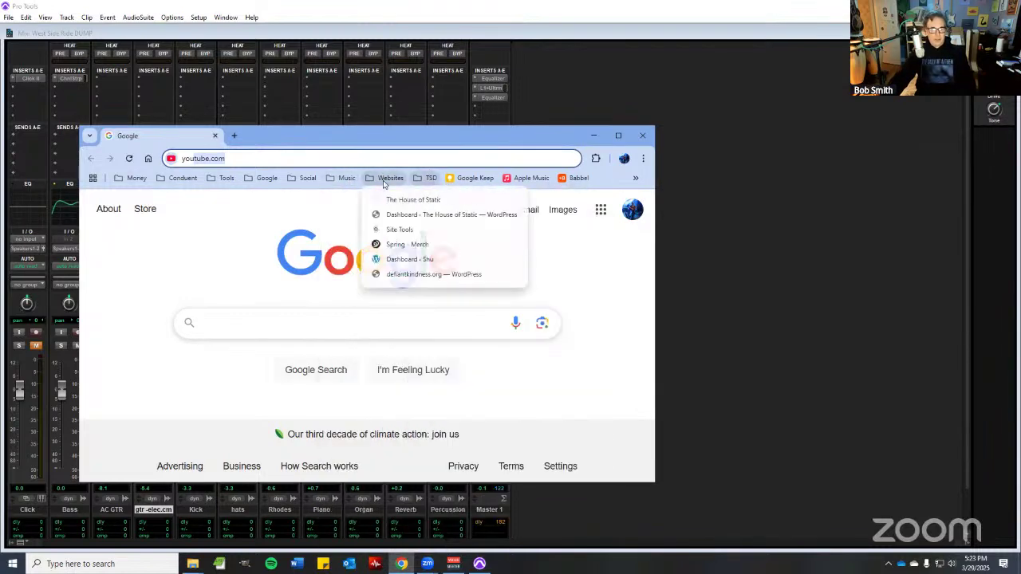
pyautogui.click(233, 157)
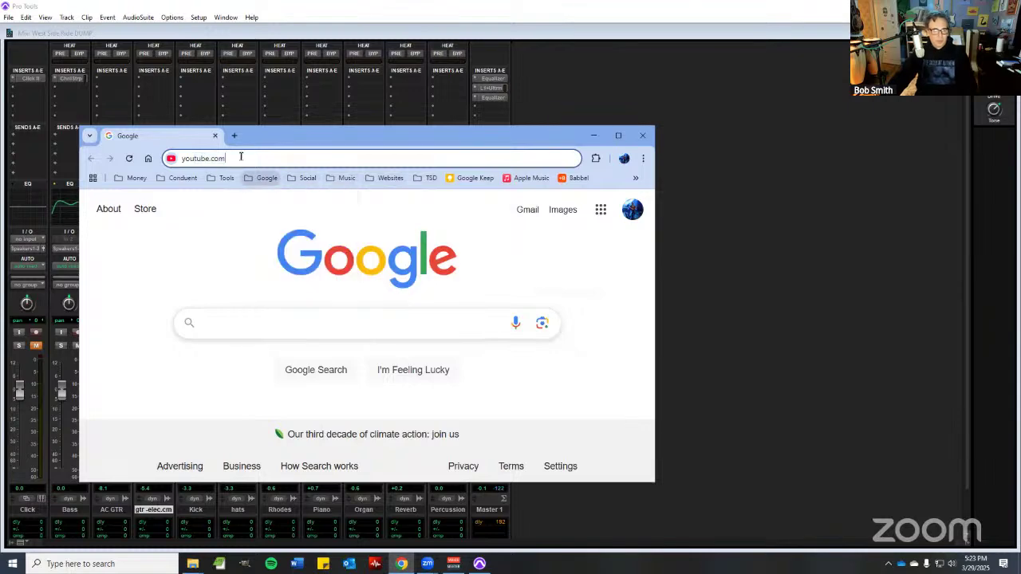
pyautogui.click(347, 184)
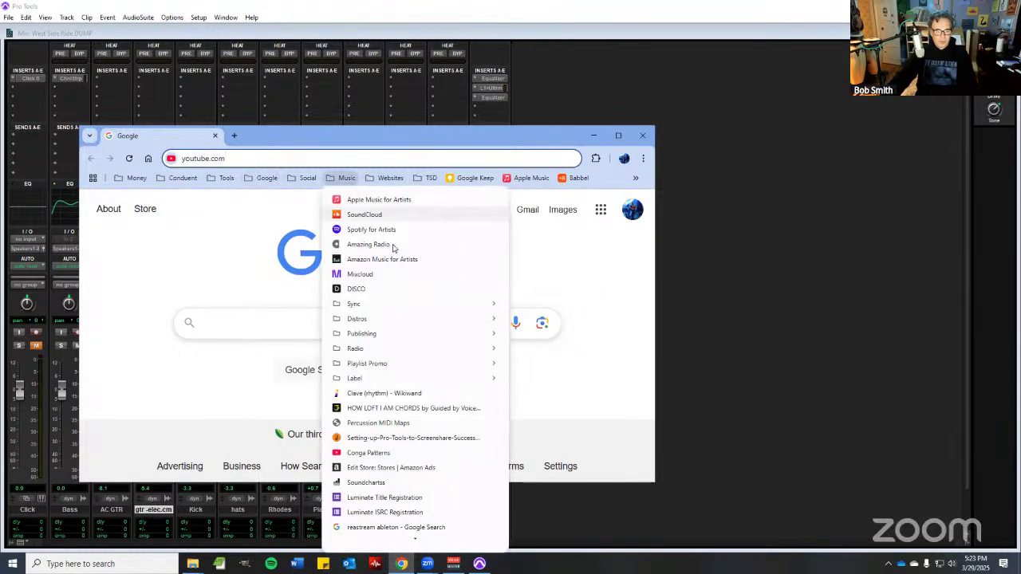
pyautogui.scroll(-3, 375, 319)
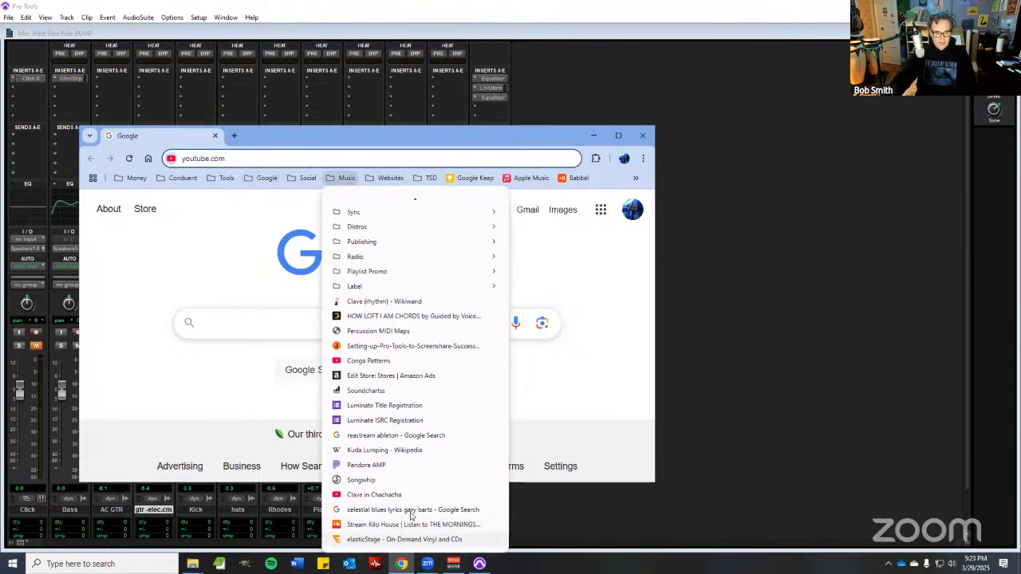
pyautogui.scroll(2, 411, 503)
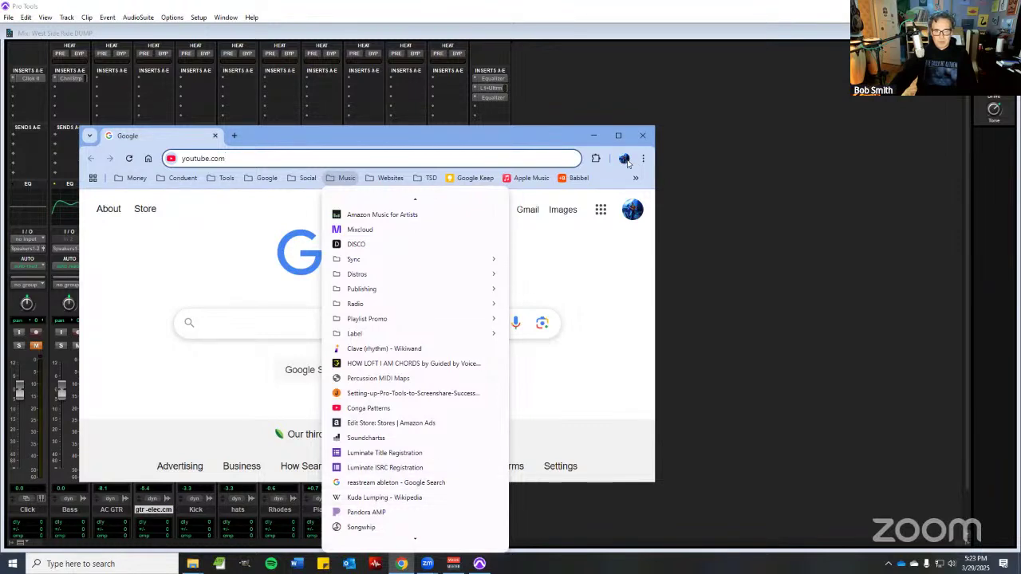
pyautogui.click(625, 159)
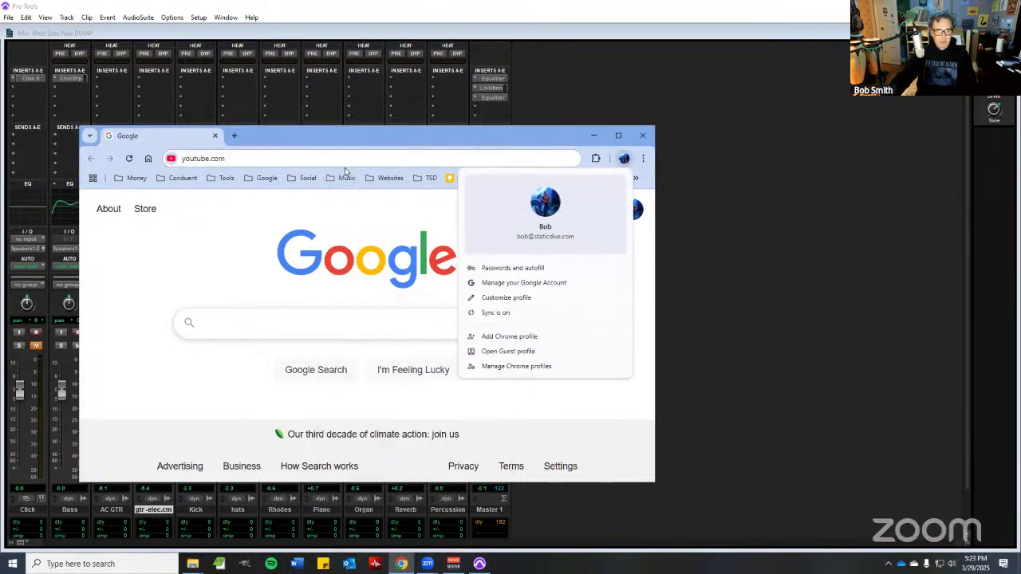
pyautogui.click(559, 137)
pyautogui.click(618, 136)
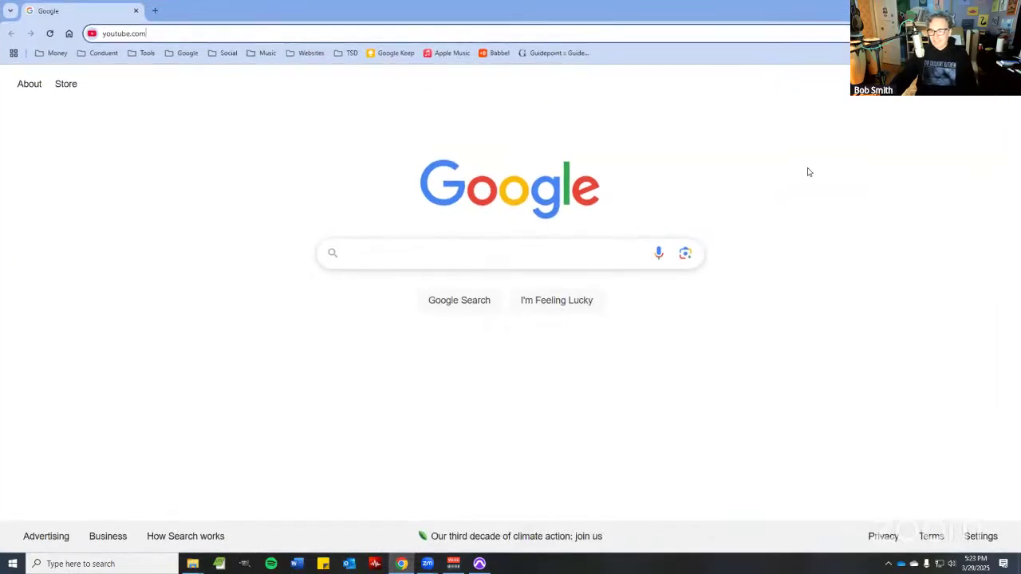
# - Browse the Google apps list, open YouTube, and return the browser to a smaller window
pyautogui.click(994, 83)
pyautogui.click(966, 83)
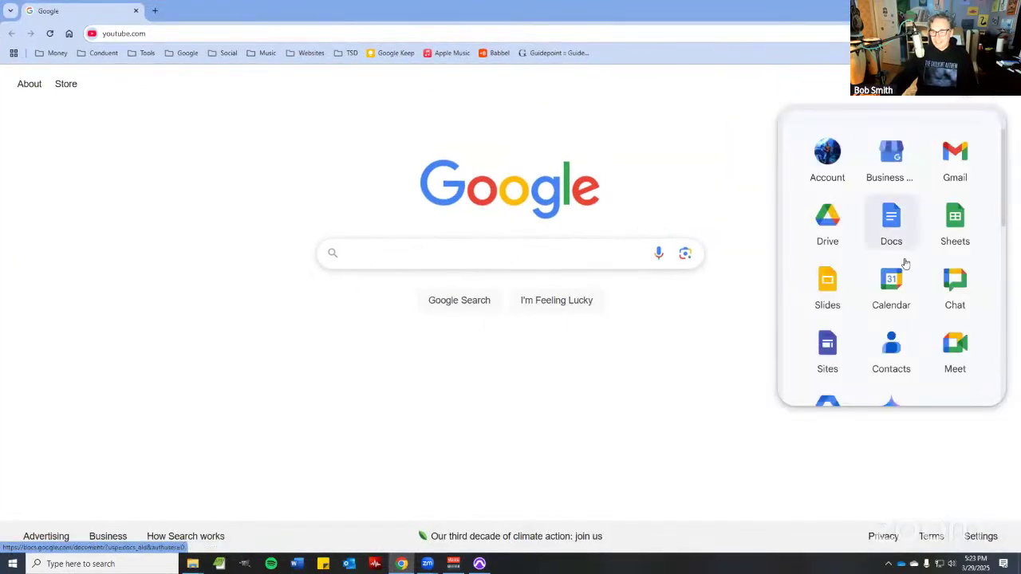
pyautogui.scroll(-4, 906, 264)
pyautogui.scroll(-3, 907, 250)
pyautogui.scroll(3, 912, 244)
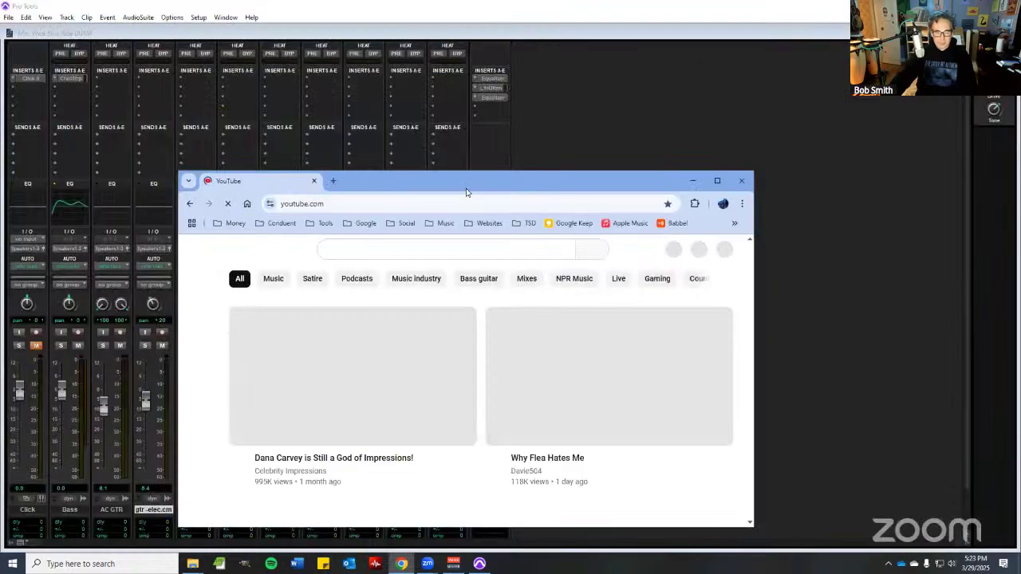
pyautogui.doubleClick(695, 14)
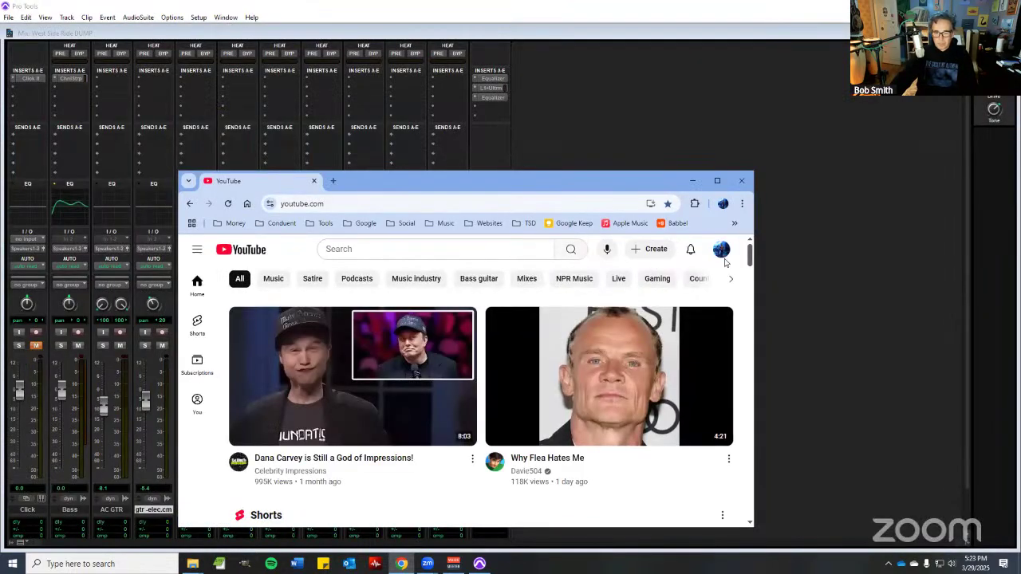
# - View the signed-in account's own YouTube channel page and switch back to the Mix window in Pro Tools
pyautogui.click(721, 250)
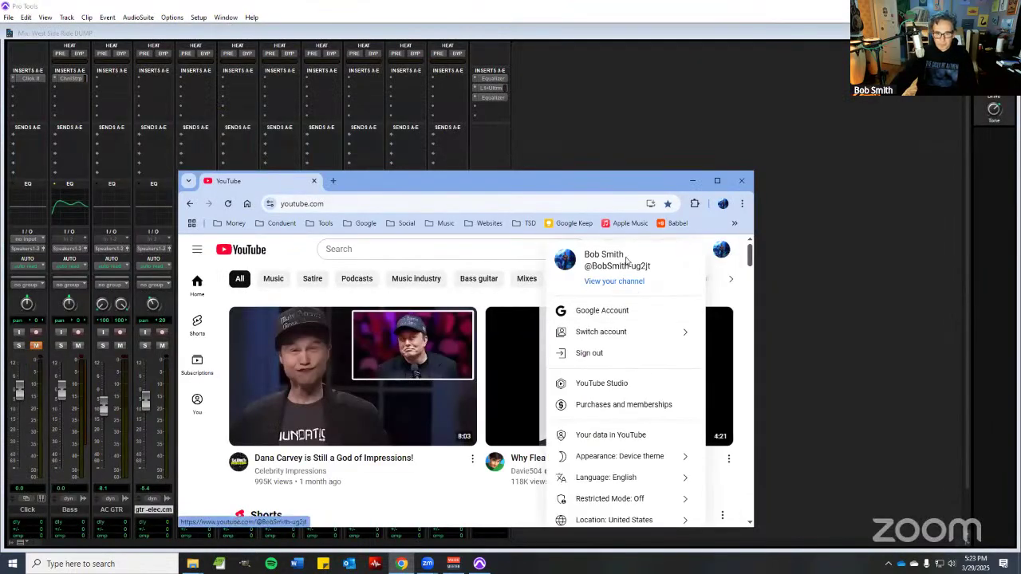
pyautogui.click(624, 282)
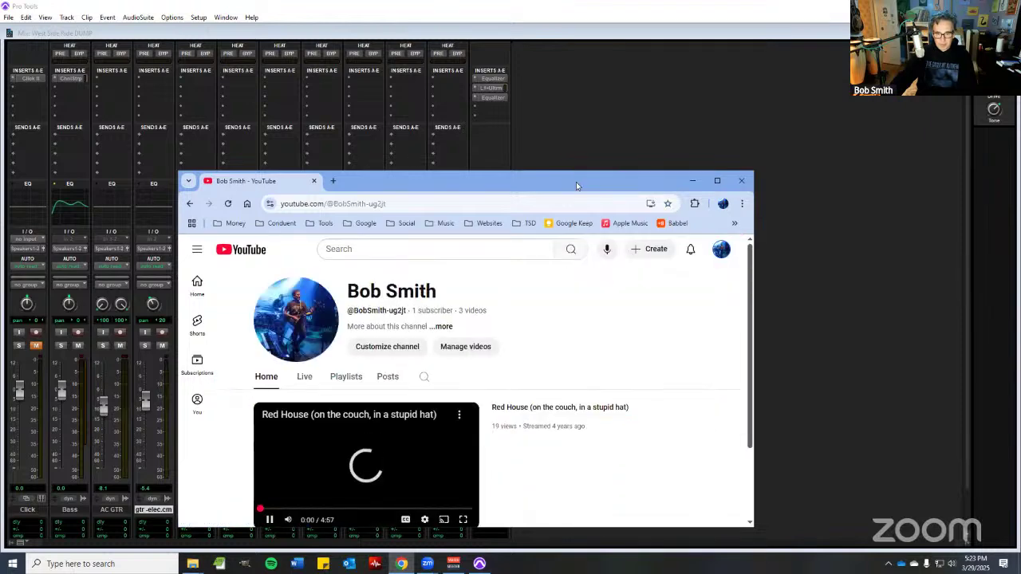
pyautogui.hotkey('alt', 'Tab')
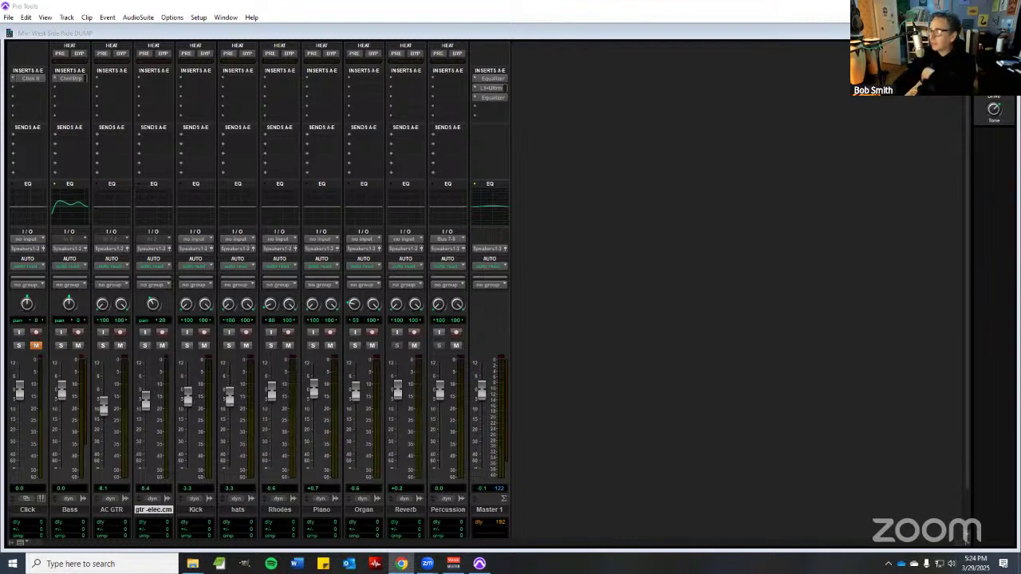
pyautogui.hotkey('alt', 'Tab')
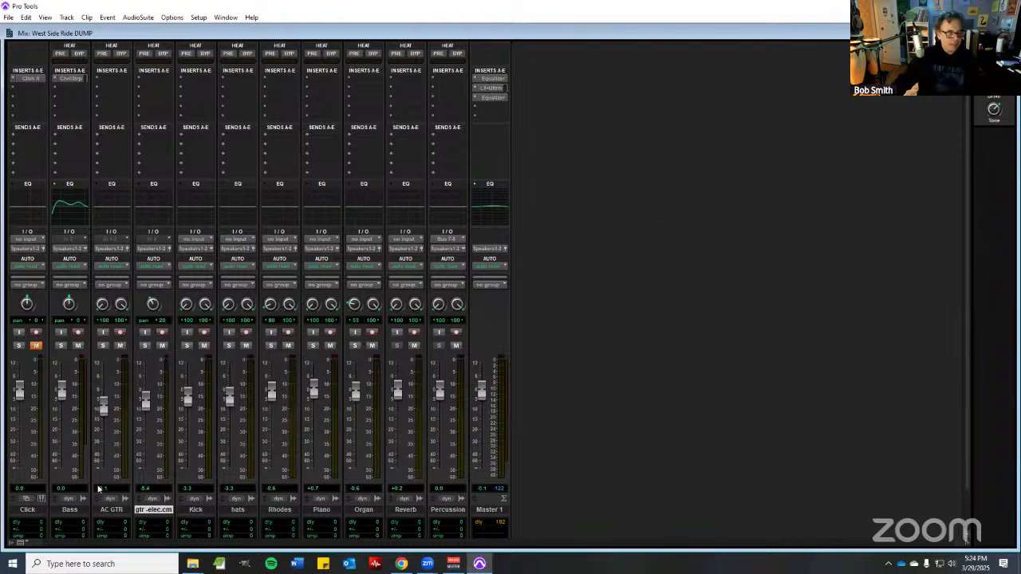
# - Rename the Bass track as Bass org and commit it to render its plug-in into audio
pyautogui.rightClick(75, 511)
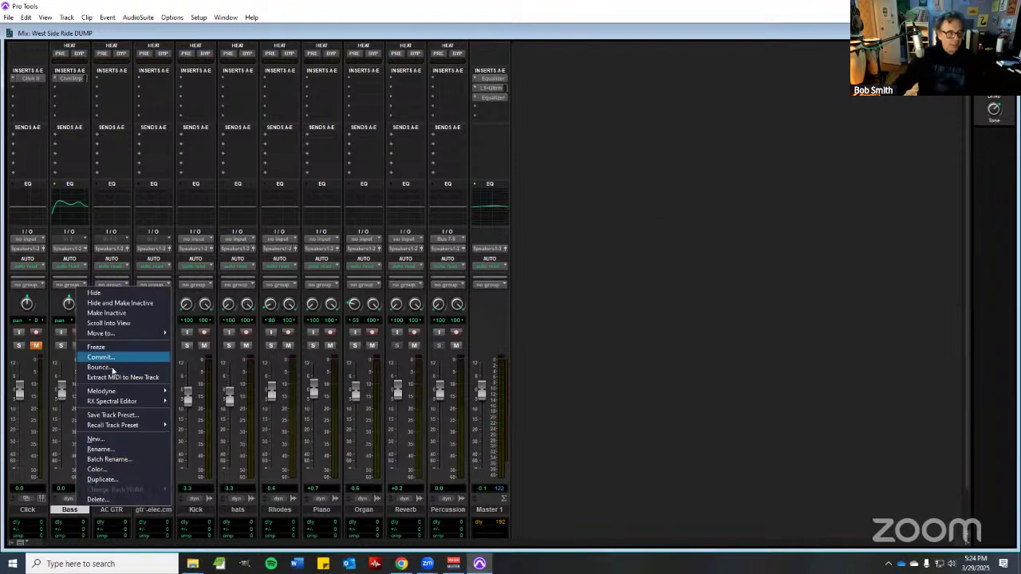
pyautogui.doubleClick(70, 509)
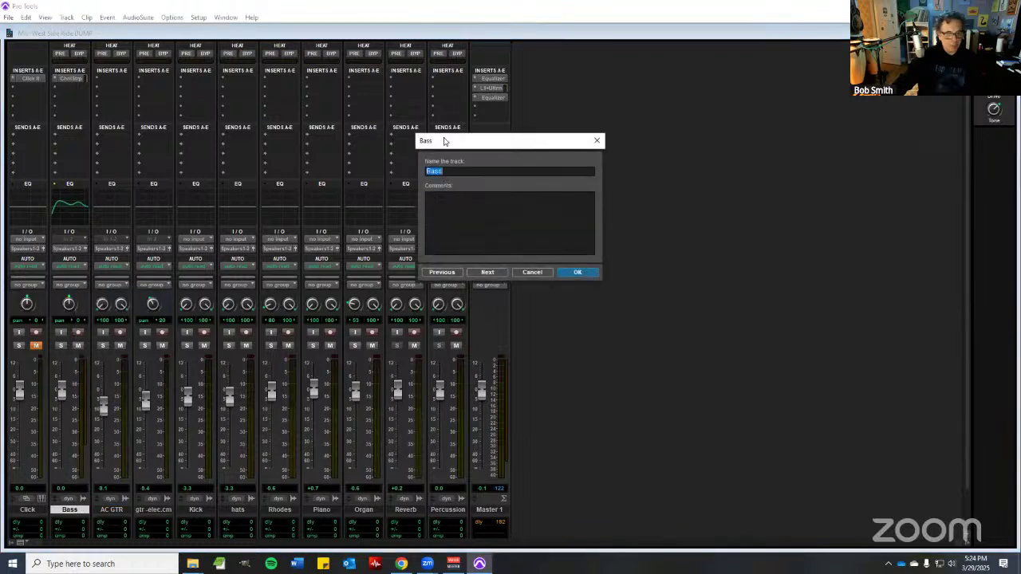
pyautogui.click(469, 173)
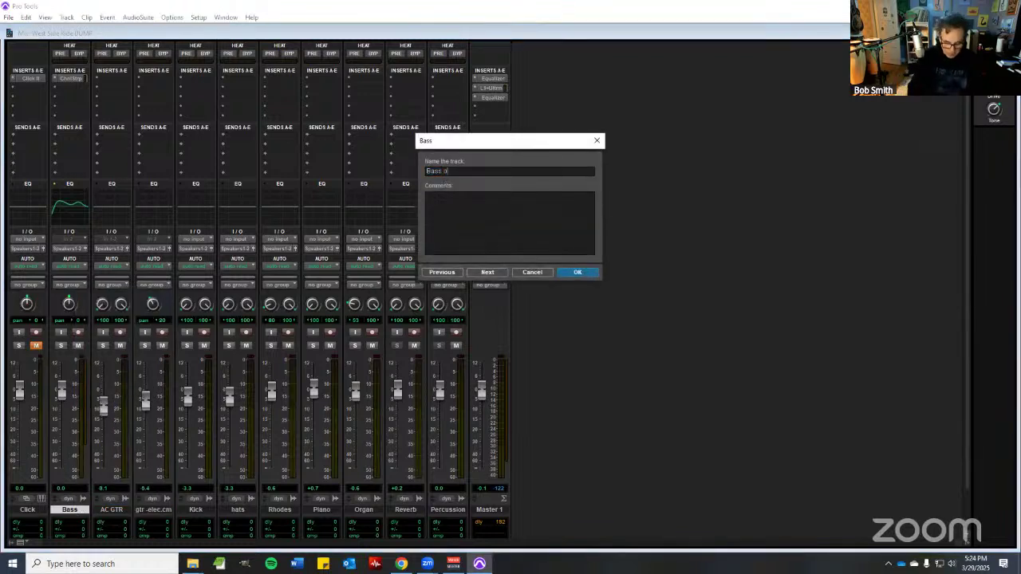
pyautogui.press('Return')
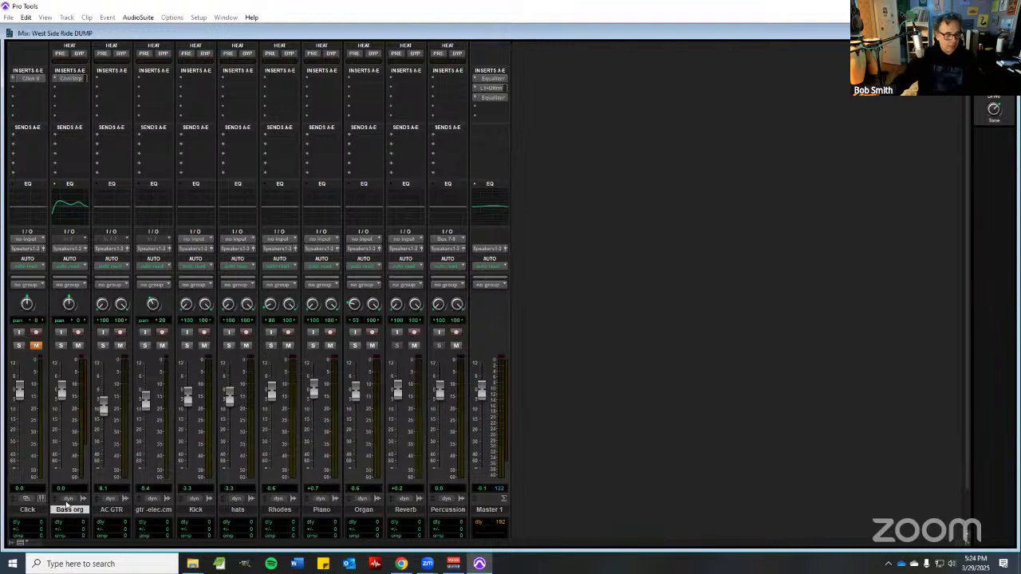
pyautogui.rightClick(70, 509)
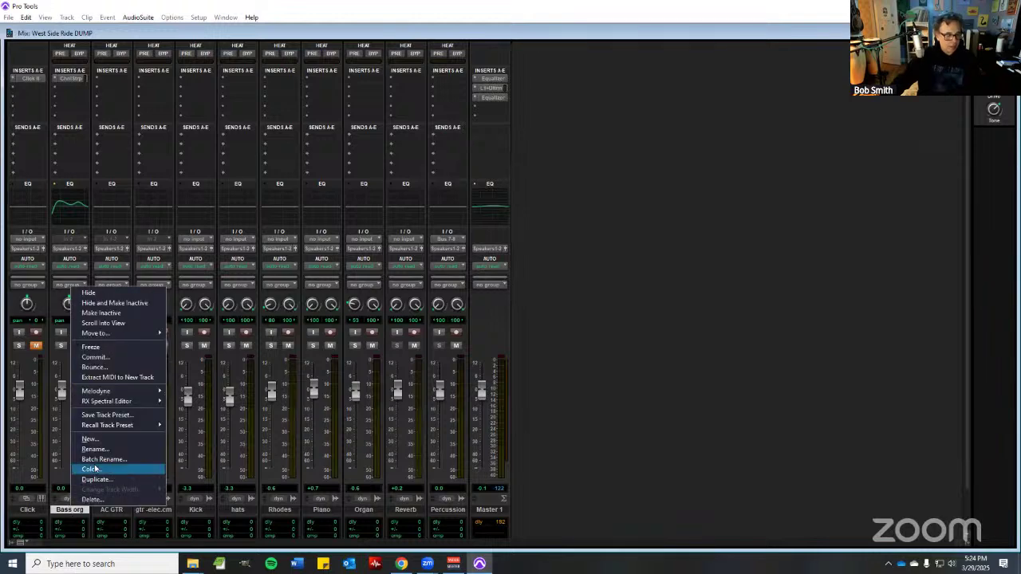
pyautogui.click(113, 357)
pyautogui.press('Return')
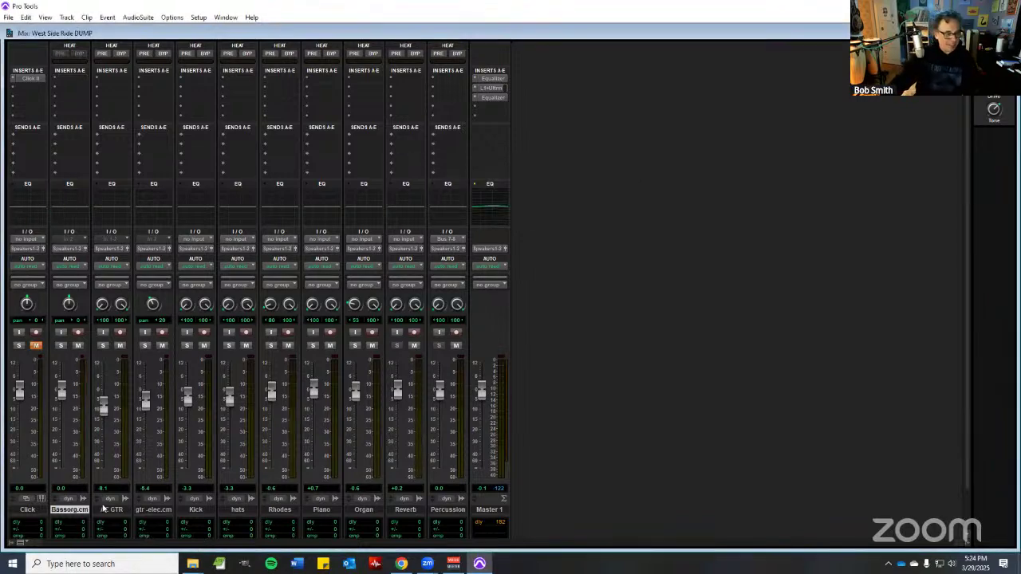
# - Hide the Click track and make it inactive, and rename the committed bass track as Bass
pyautogui.rightClick(28, 509)
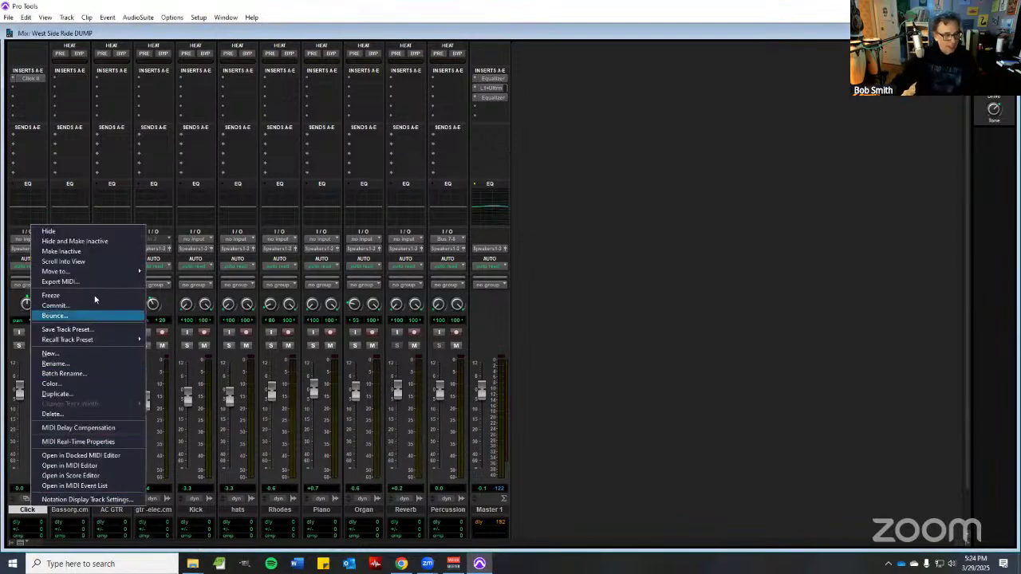
pyautogui.click(76, 241)
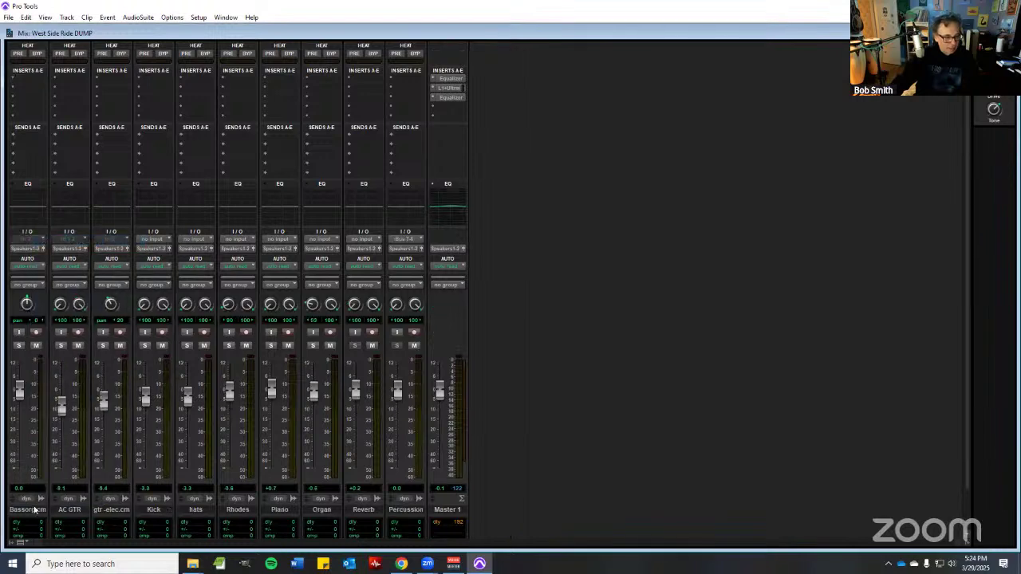
pyautogui.doubleClick(34, 510)
pyautogui.write('Bass')
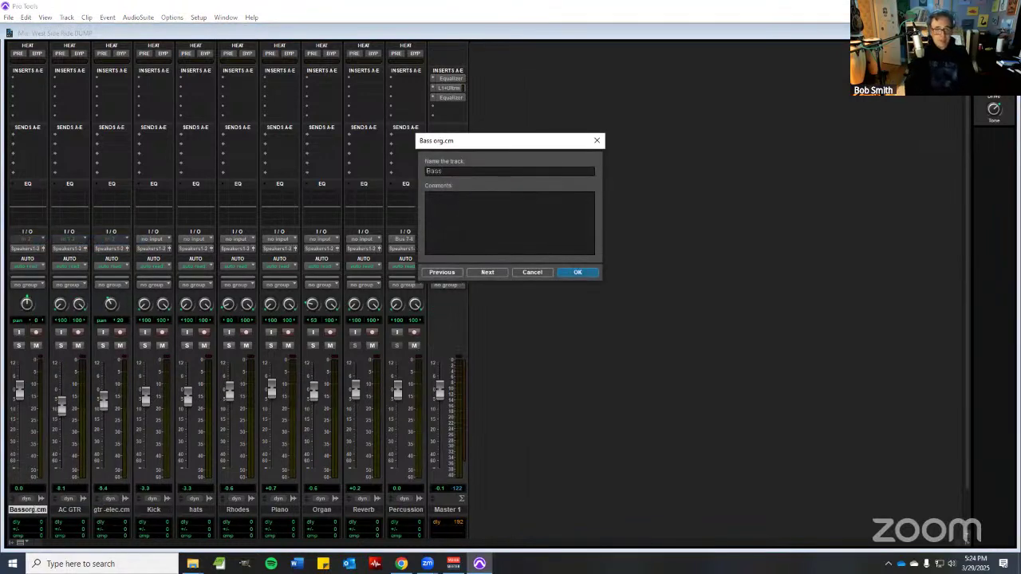
pyautogui.press('Return')
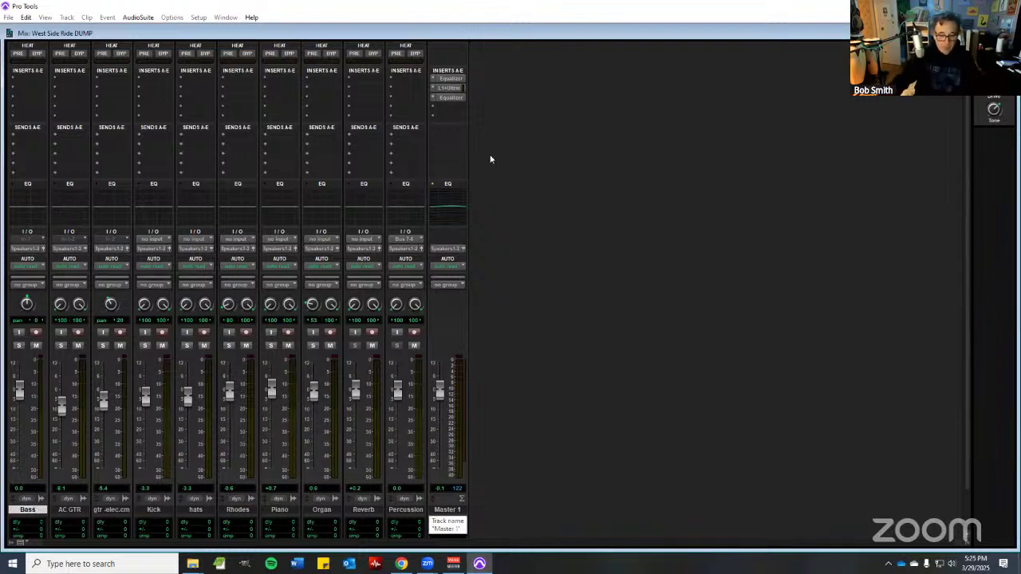
# - Review the two Equalizer inserts and the L1+ Ultramaximizer on the Master 1 track, and close the plug-in window
pyautogui.click(451, 79)
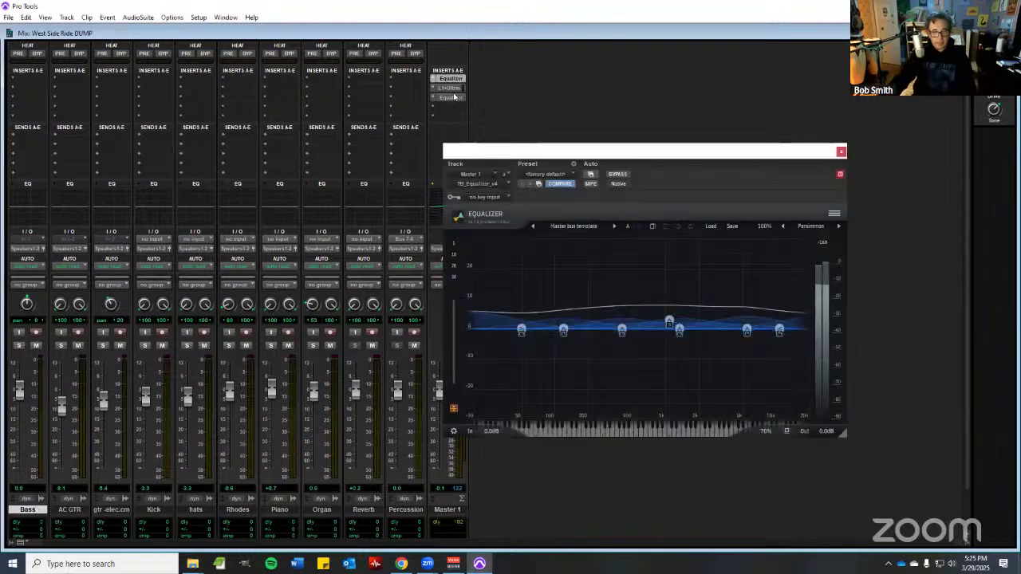
pyautogui.click(452, 88)
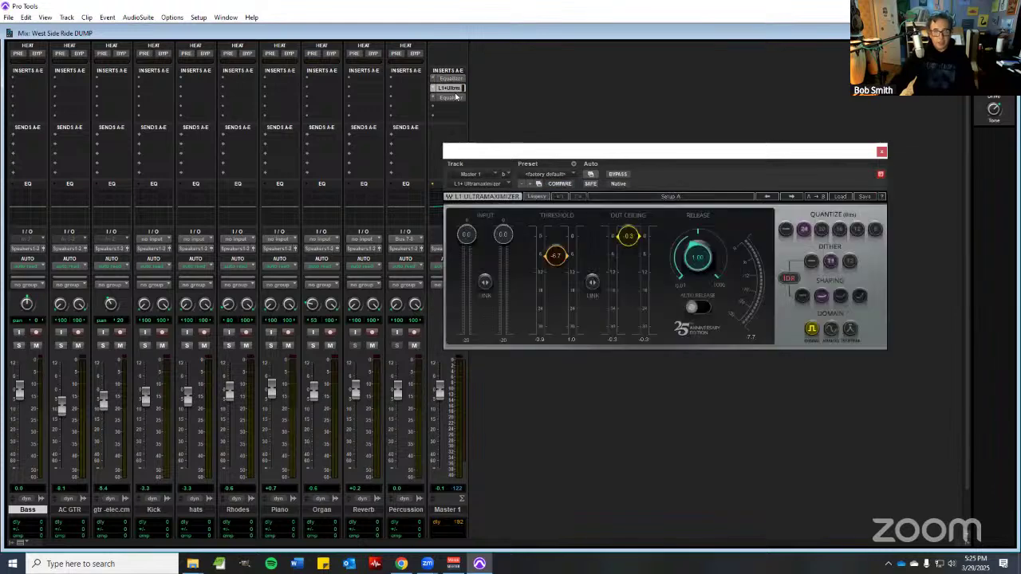
pyautogui.click(453, 98)
pyautogui.click(452, 88)
pyautogui.click(452, 79)
pyautogui.click(452, 88)
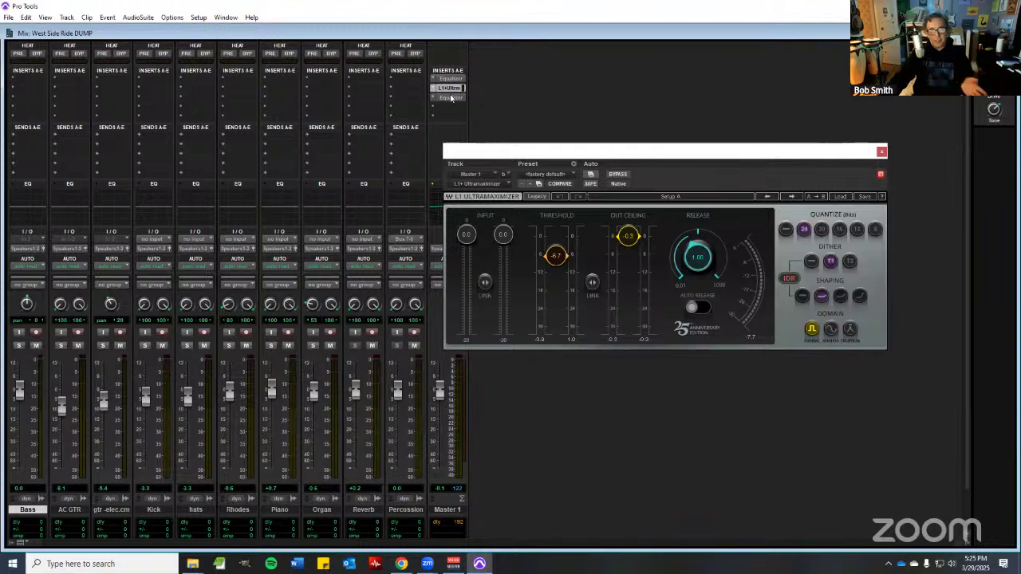
pyautogui.click(452, 97)
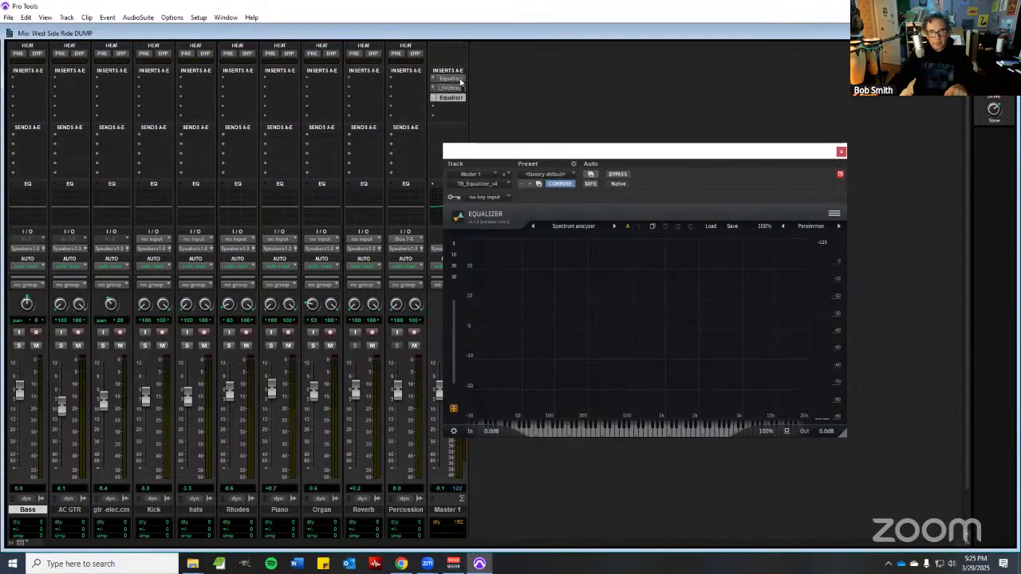
pyautogui.click(452, 79)
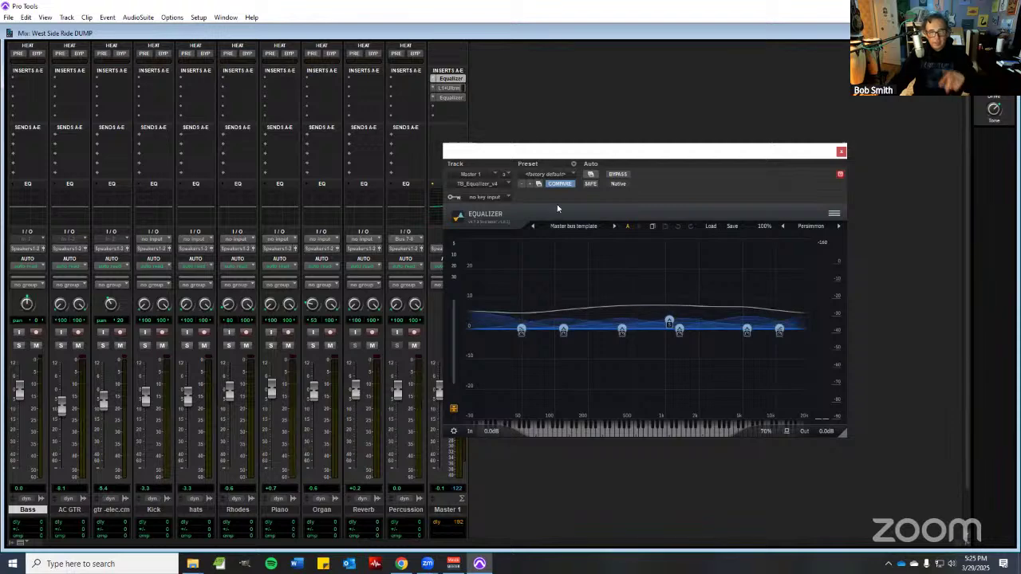
pyautogui.click(451, 88)
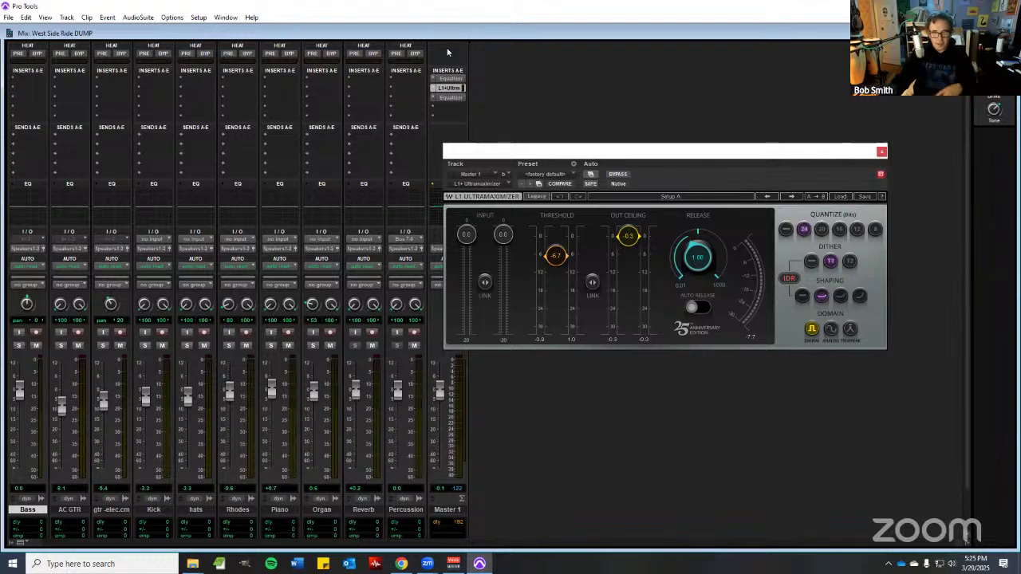
pyautogui.click(882, 151)
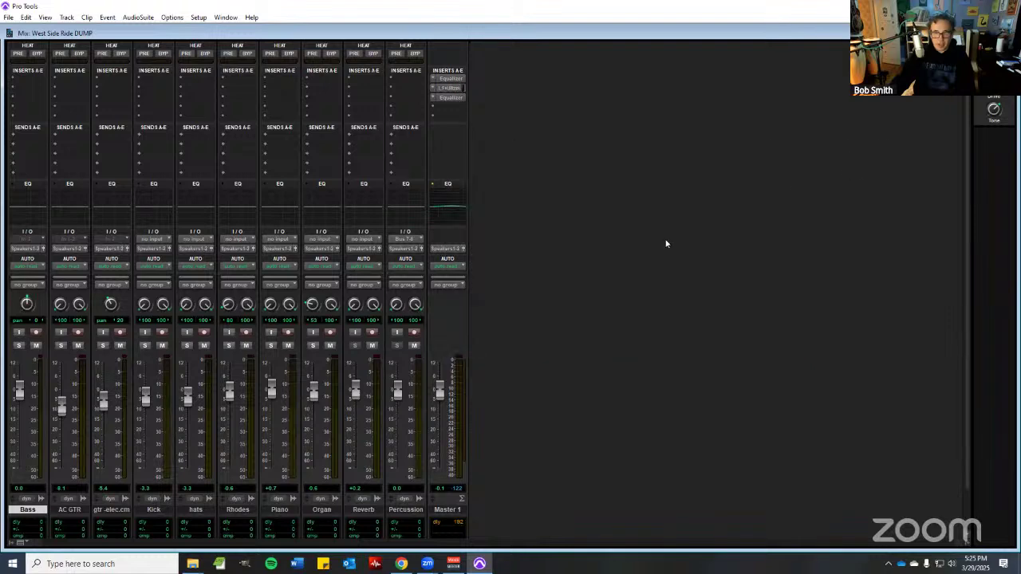
# - Hide the Master 1 track and make it inactive
pyautogui.rightClick(451, 514)
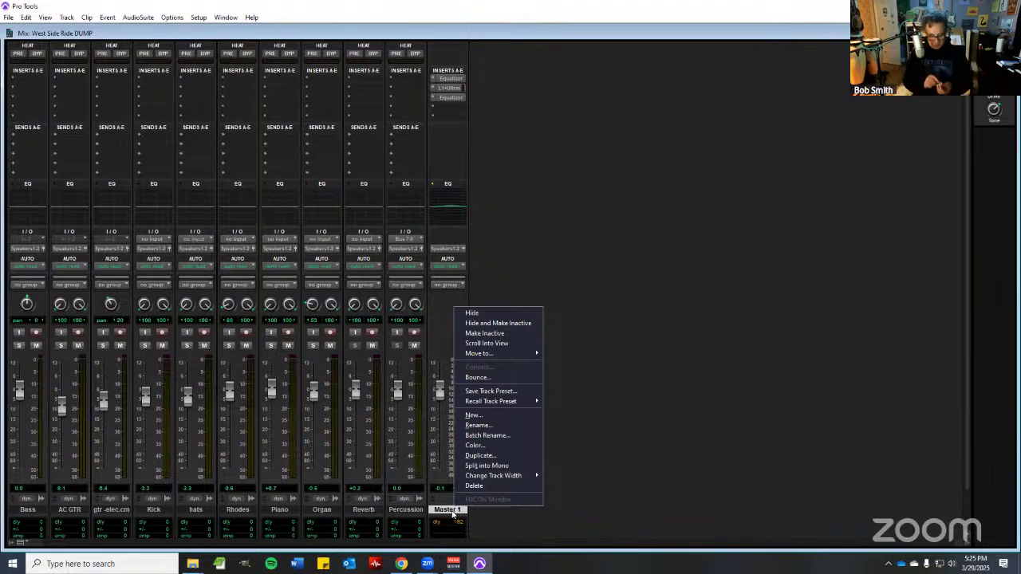
pyautogui.click(513, 327)
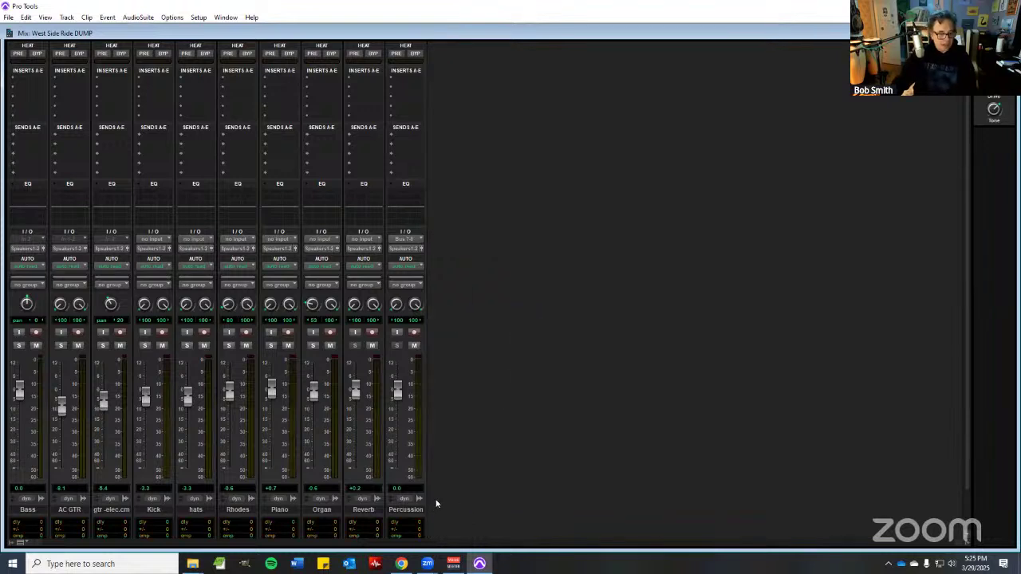
# - Rename the gtr - elec.cm track as GTR
pyautogui.doubleClick(124, 515)
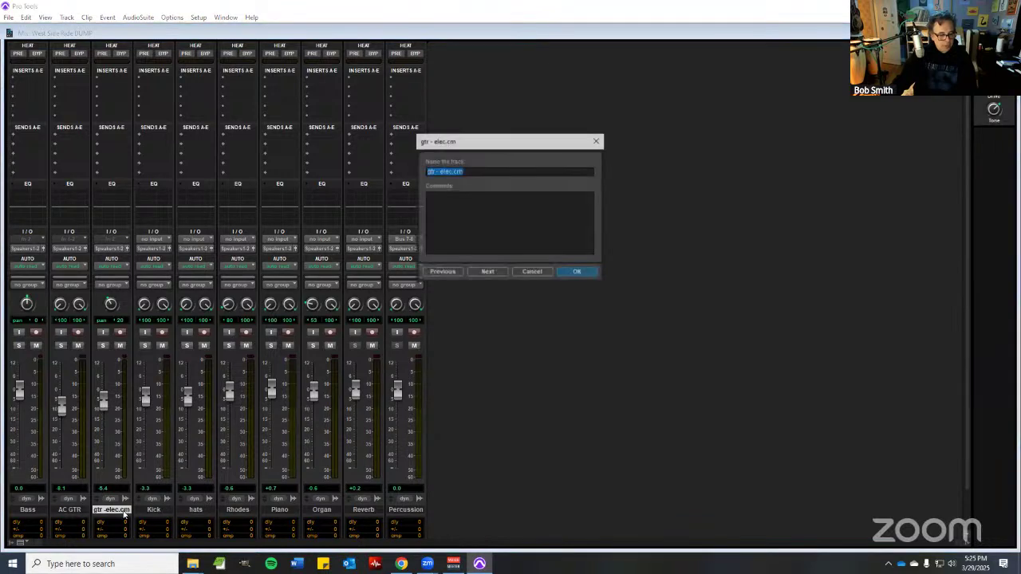
pyautogui.write('GTR')
pyautogui.press('Return')
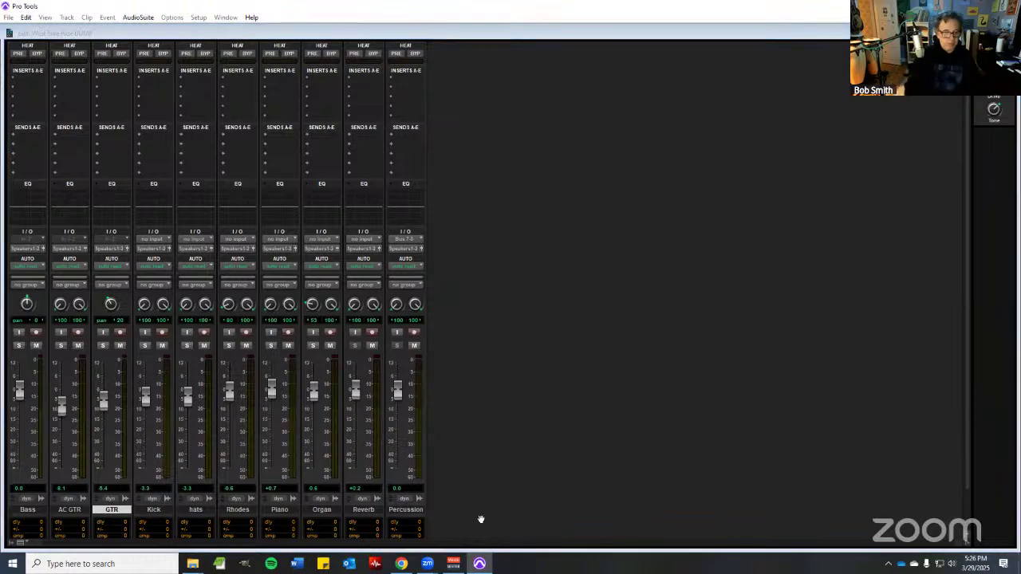
# - Switch to the Edit window, fit all tracks over the full song length, and select every clip
pyautogui.hotkey('ctrl', '=')
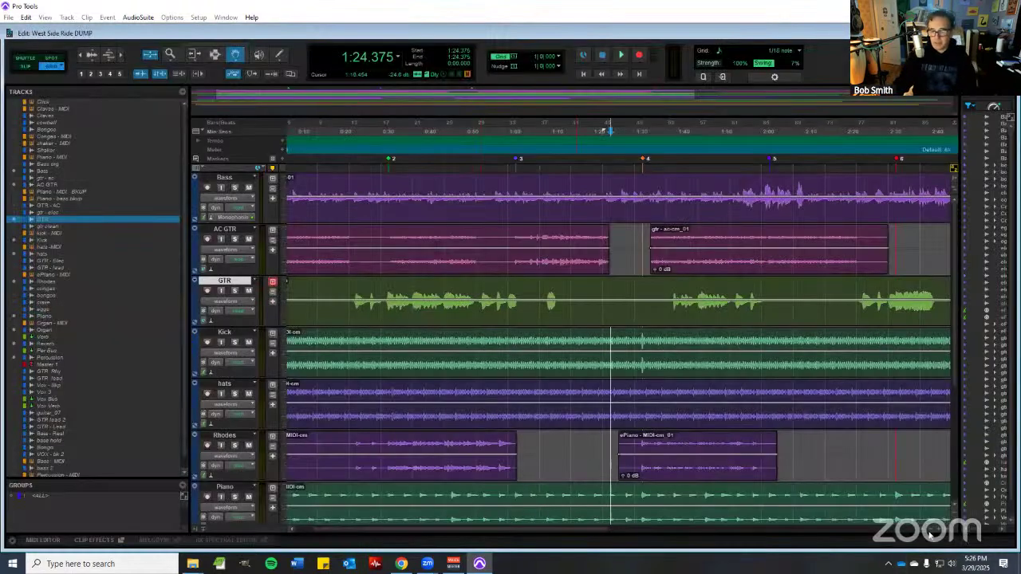
pyautogui.hotkey('ctrl', '[')
pyautogui.hotkey('ctrl', '[')
pyautogui.hotkey('ctrl', 'alt', 'Down')
pyautogui.hotkey('ctrl', 'alt', 'Down')
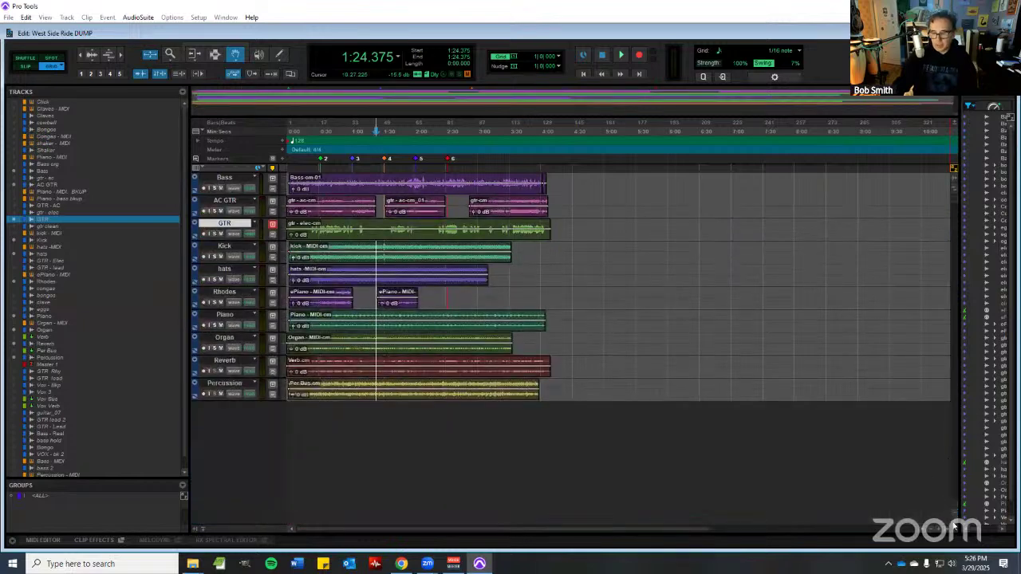
pyautogui.hotkey('ctrl', 'alt', 'Up')
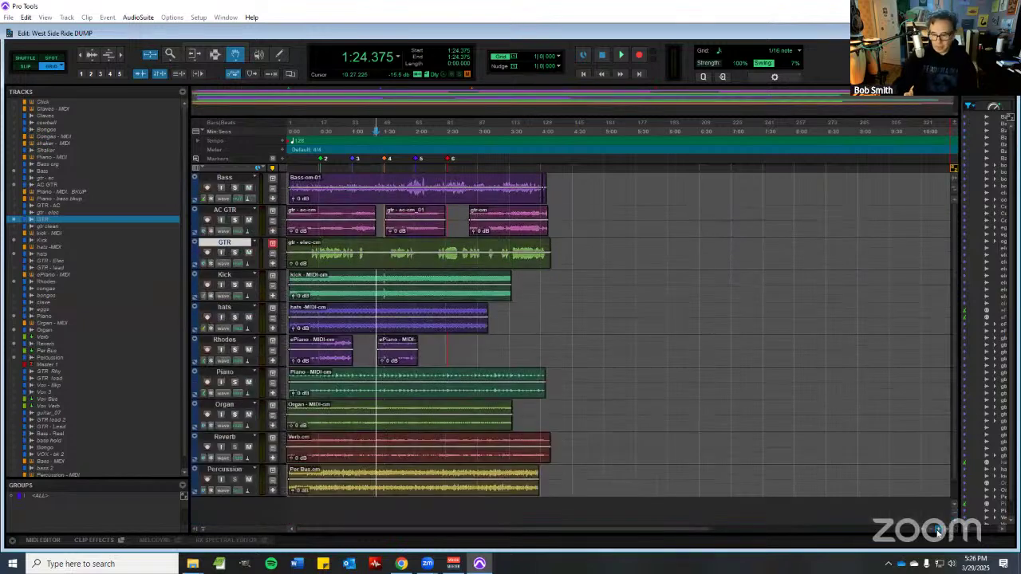
pyautogui.hotkey('ctrl', ']')
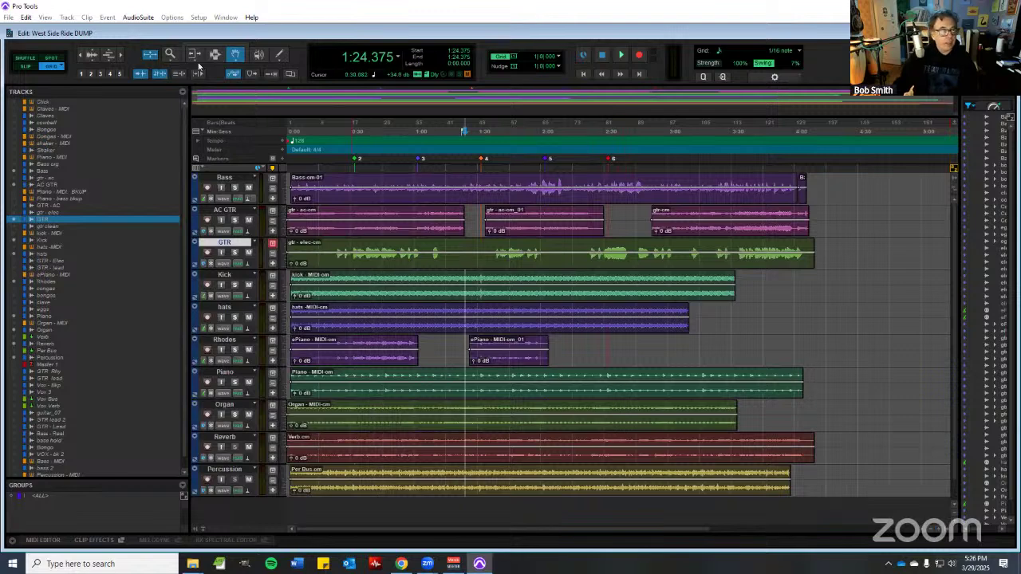
pyautogui.press('F7')
pyautogui.hotkey('ctrl', 'a')
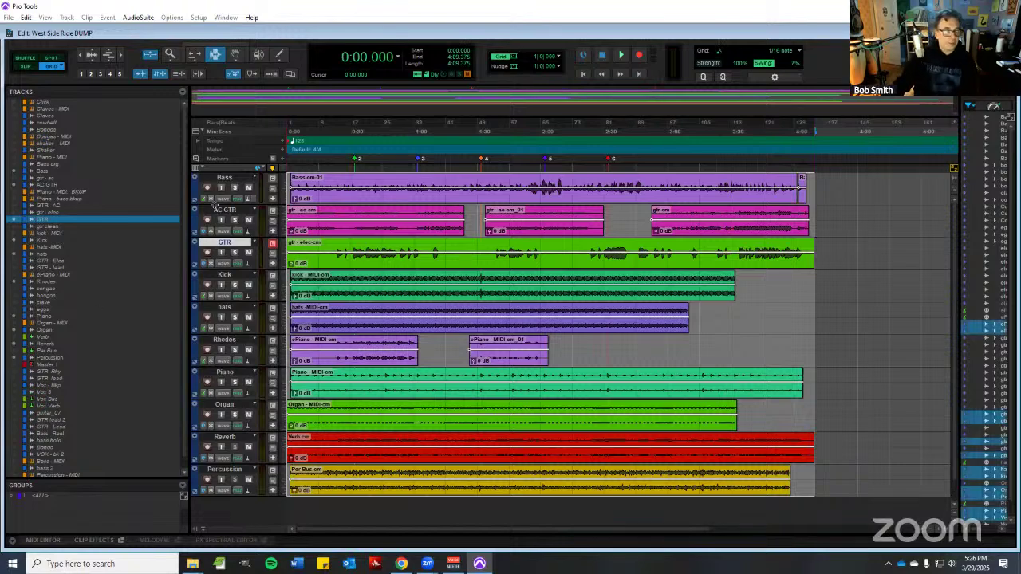
# - Enlarge the Bass track's height and set the timebase of the Bass and Kick tracks to Samples
pyautogui.moveTo(215, 204); pyautogui.dragTo(221, 235)
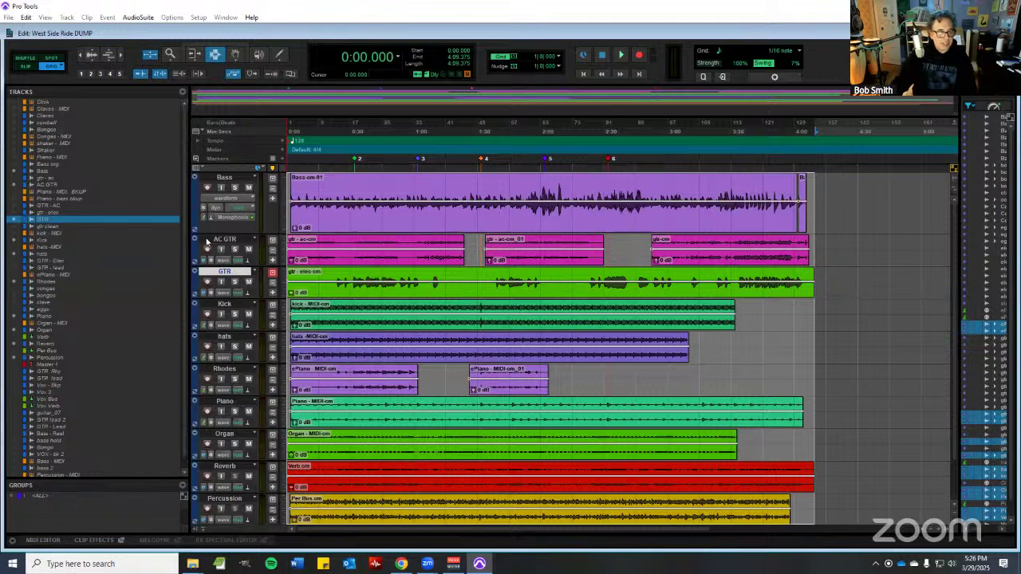
pyautogui.click(214, 208)
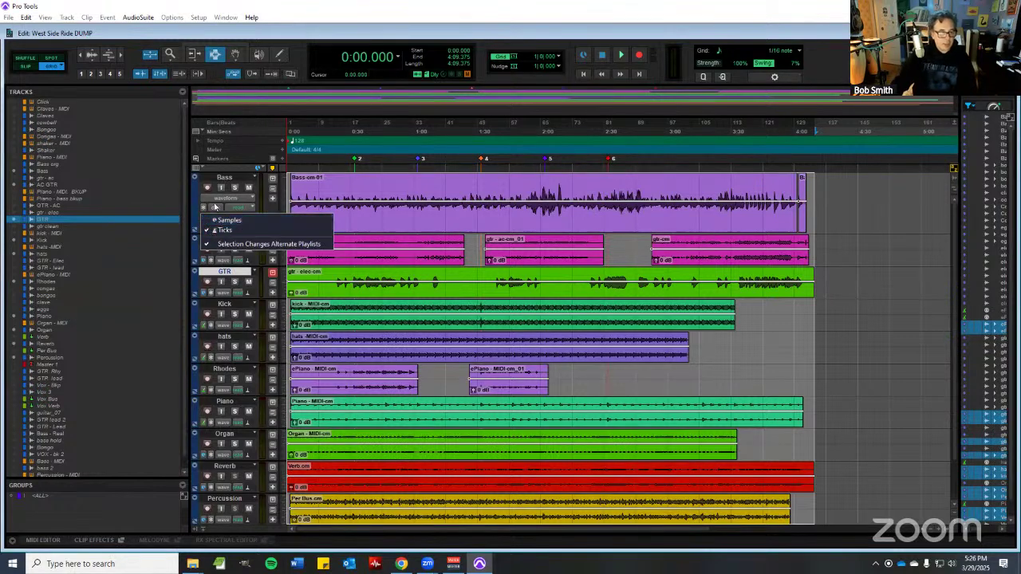
pyautogui.click(250, 230)
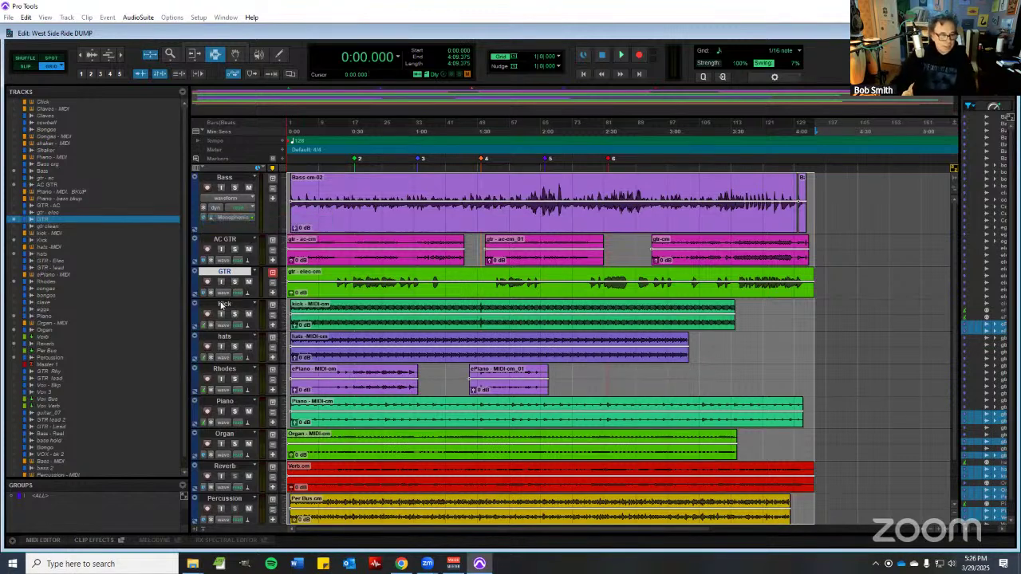
pyautogui.click(209, 328)
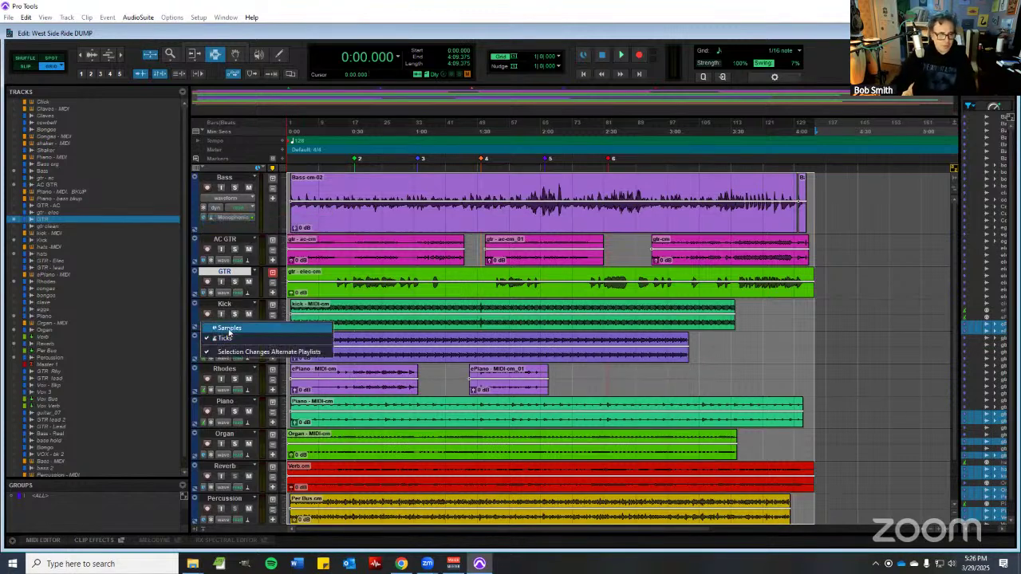
pyautogui.click(229, 329)
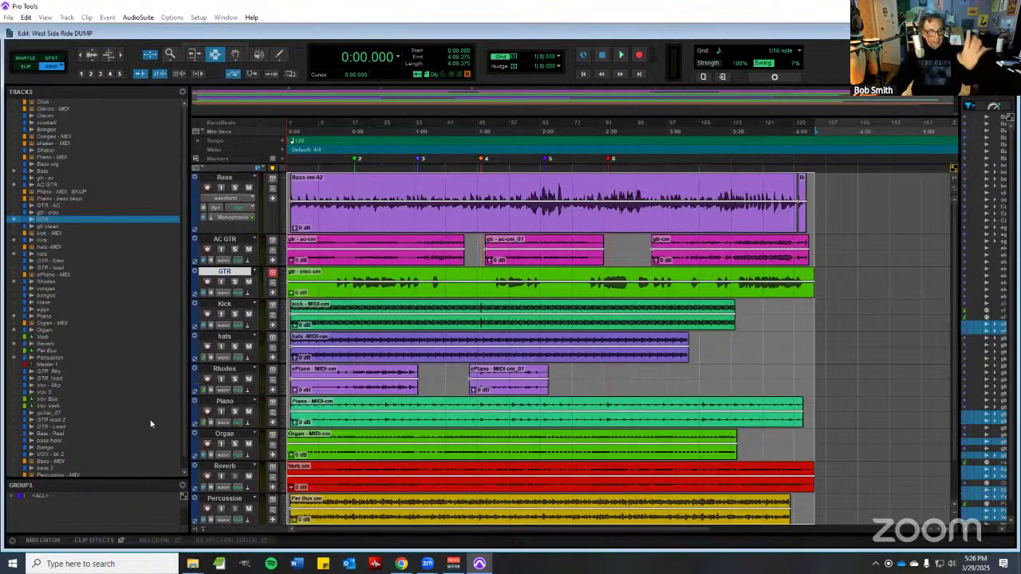
pyautogui.click(206, 370)
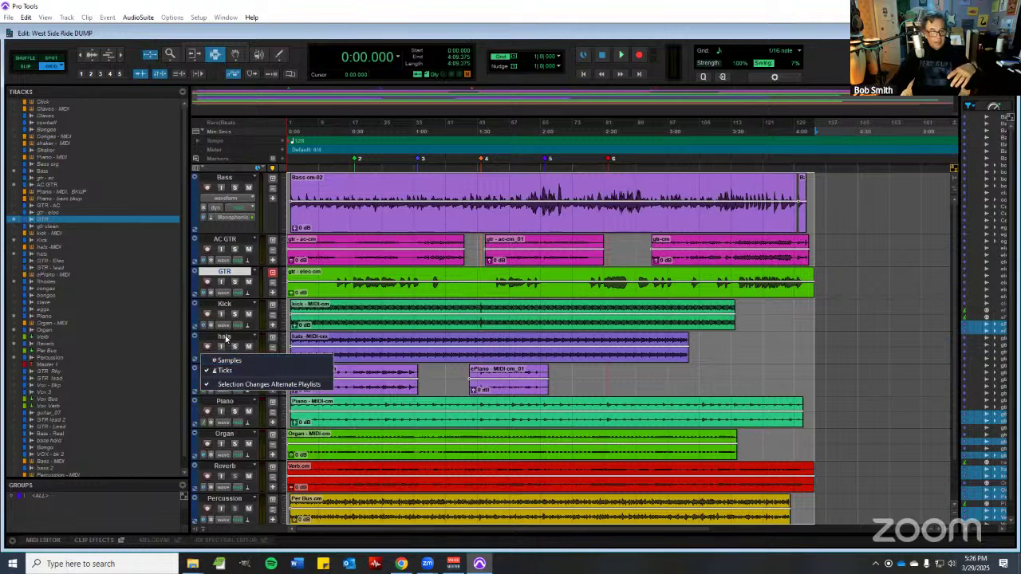
pyautogui.click(219, 467)
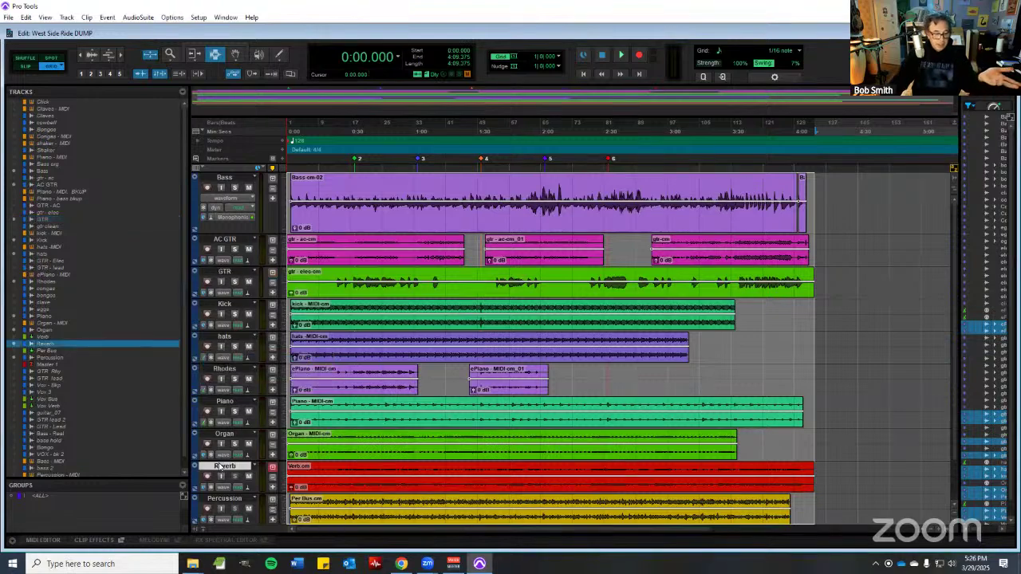
pyautogui.scroll(-2, 252, 487)
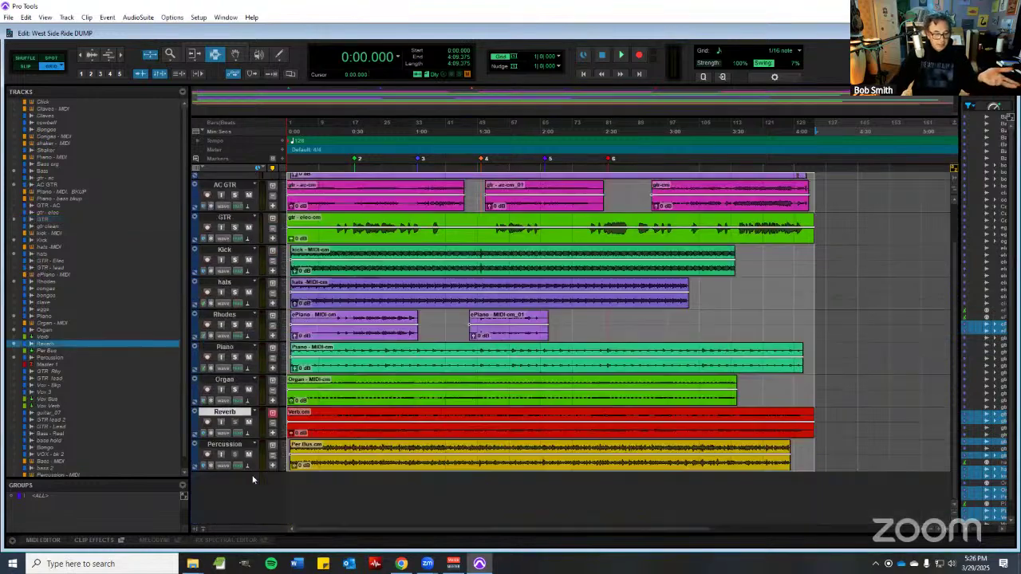
pyautogui.scroll(2, 229, 293)
# - Enlarge the GTR track's height and examine its timebase options
pyautogui.click(231, 273)
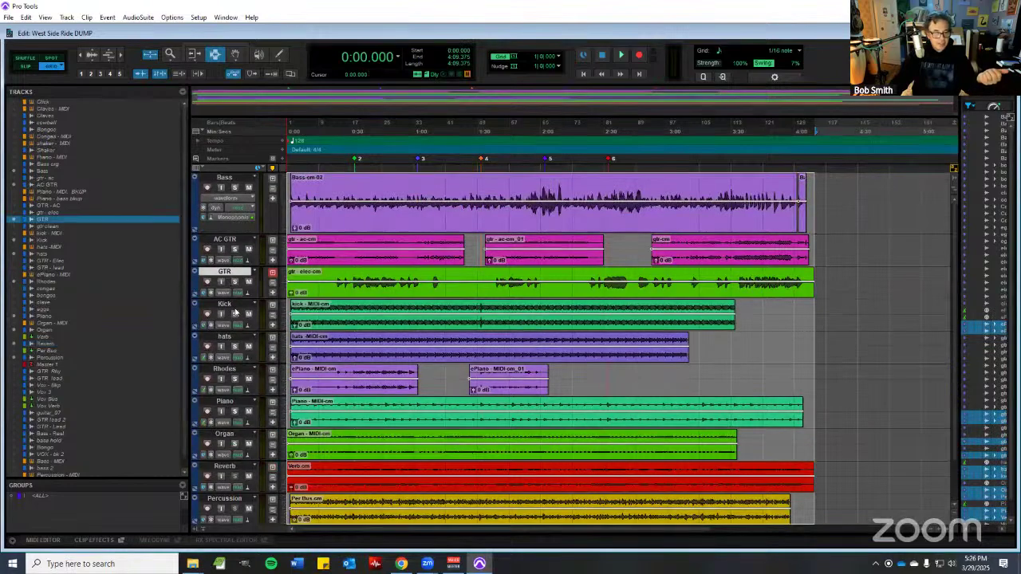
pyautogui.moveTo(232, 297); pyautogui.dragTo(225, 370)
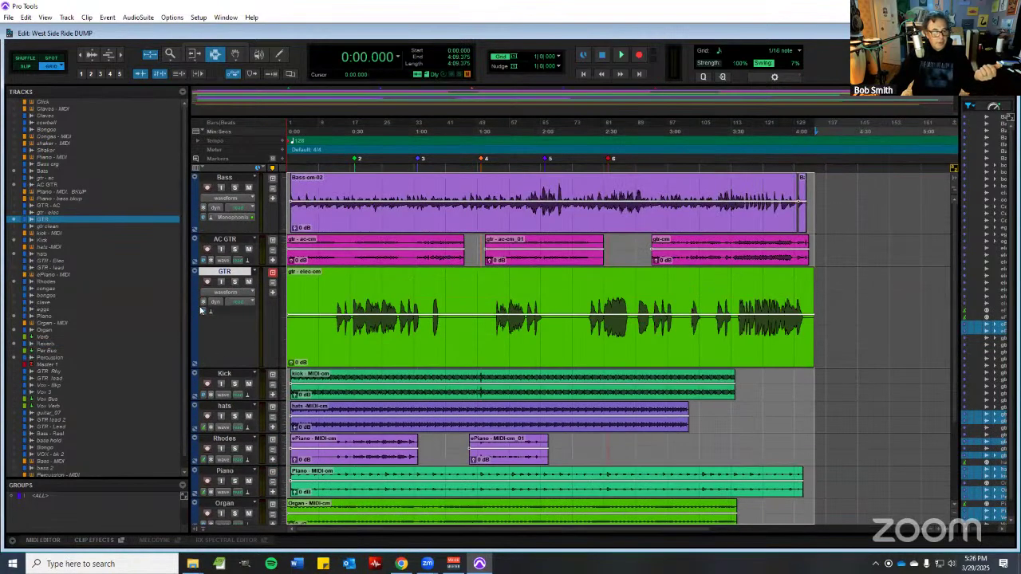
pyautogui.click(204, 312)
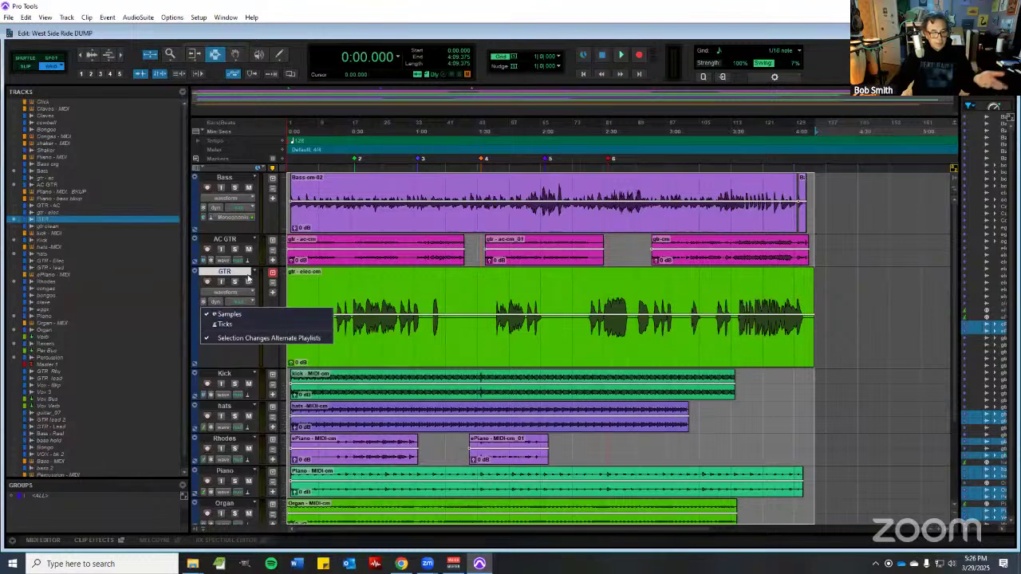
pyautogui.click(217, 361)
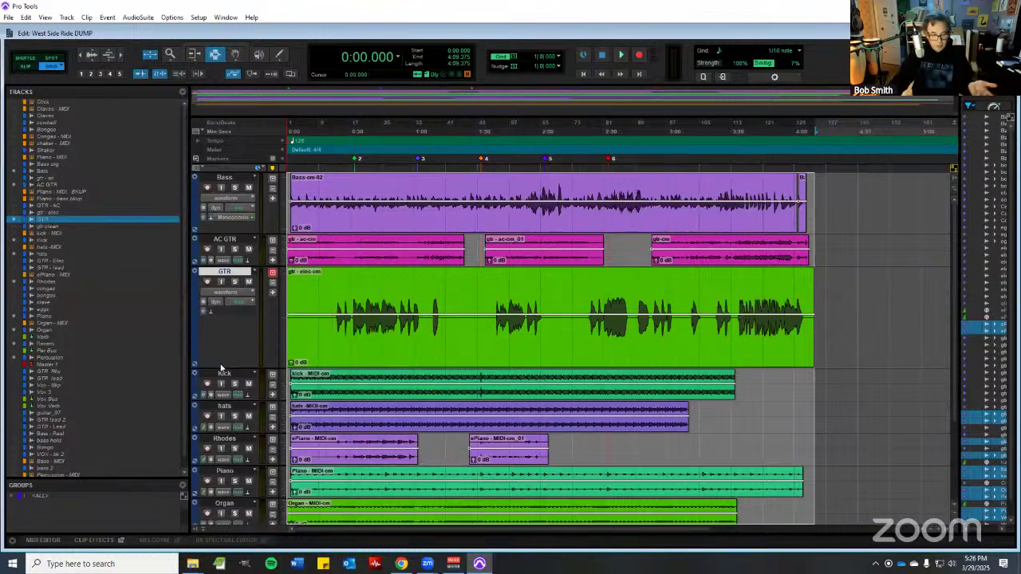
pyautogui.click(204, 315)
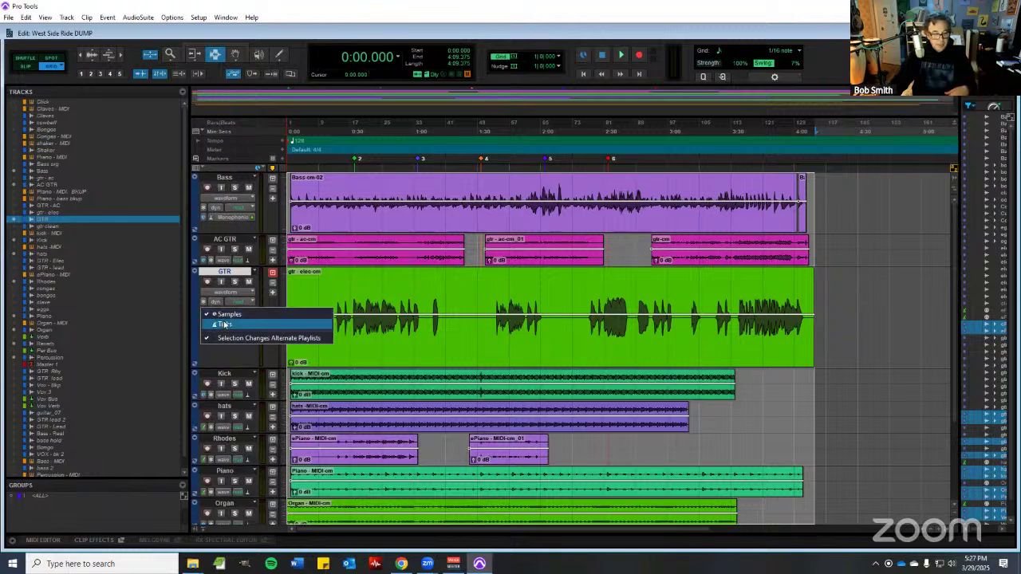
pyautogui.click(236, 273)
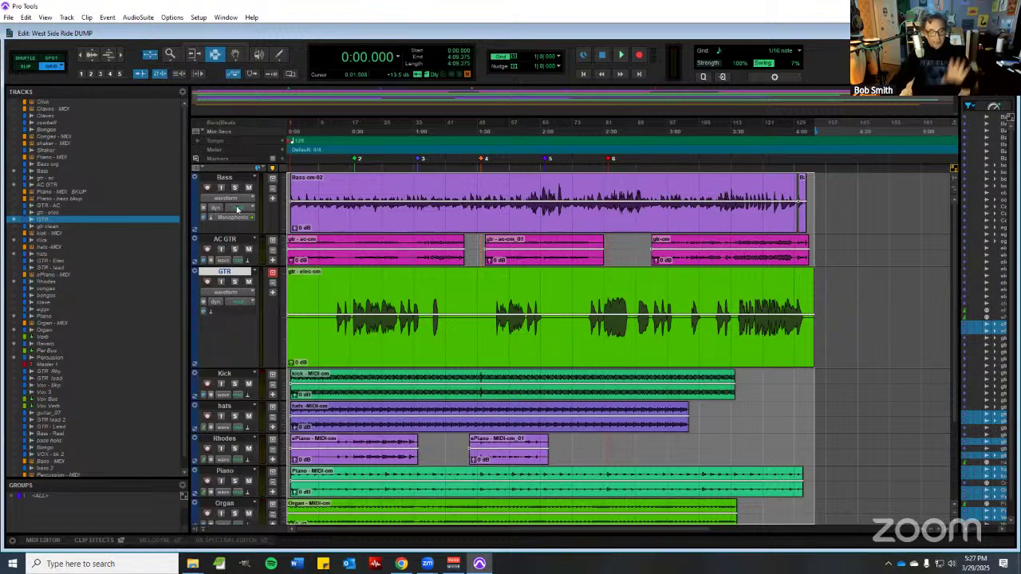
# - Try the Ticks timebase on the GTR track, view its Elastic Audio plug-in choices, and restore the Samples timebase
pyautogui.click(207, 312)
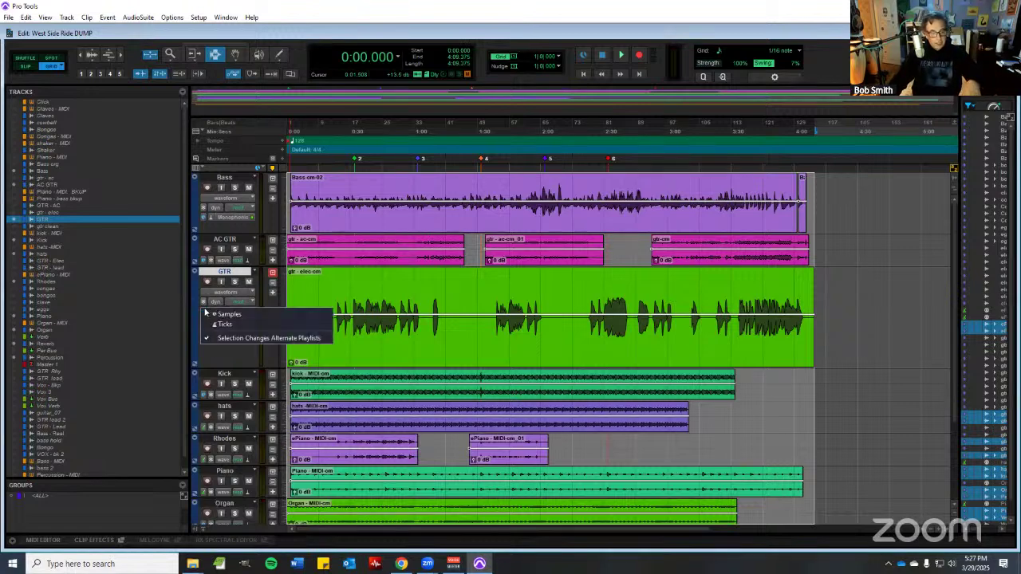
pyautogui.click(216, 325)
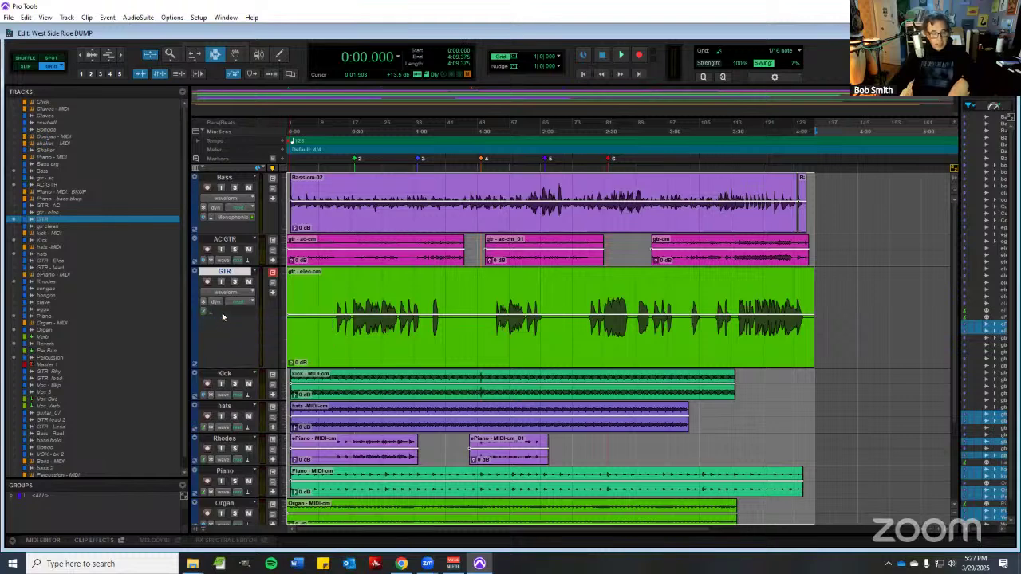
pyautogui.click(222, 313)
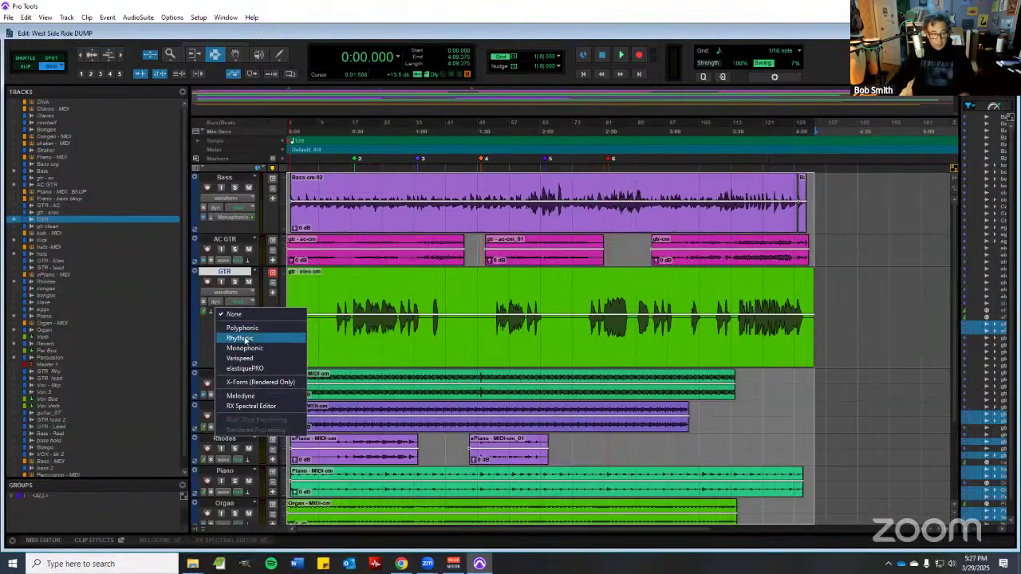
pyautogui.click(204, 313)
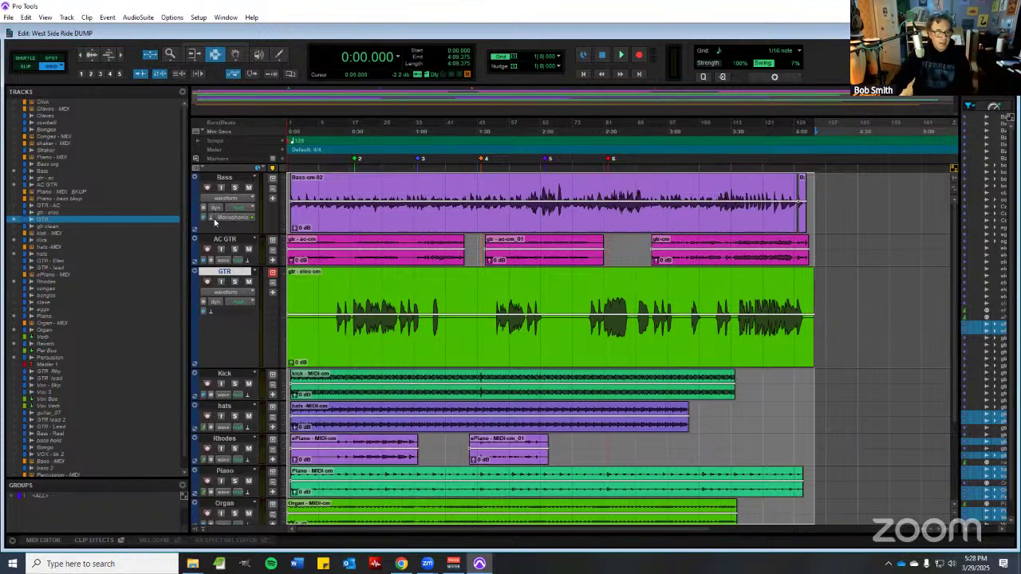
# - Set the timebase of the hats, Rhodes and Piano tracks to Samples
pyautogui.scroll(-2, 211, 359)
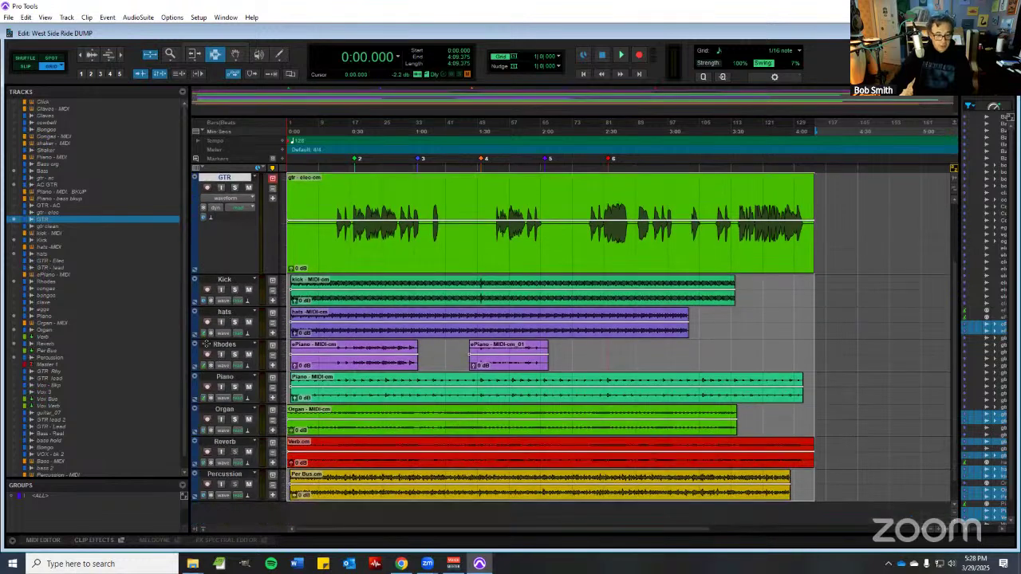
pyautogui.click(203, 335)
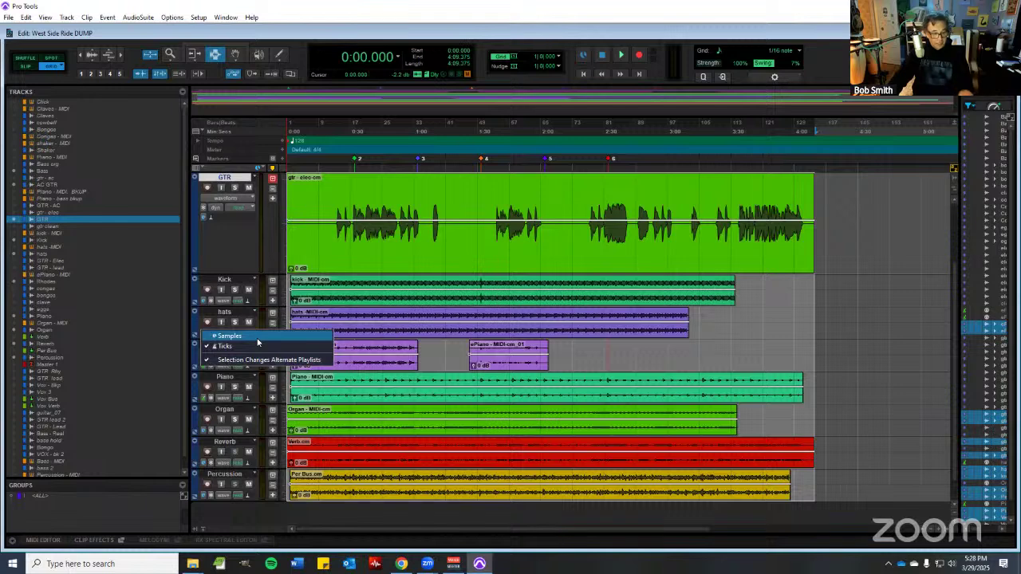
pyautogui.click(257, 340)
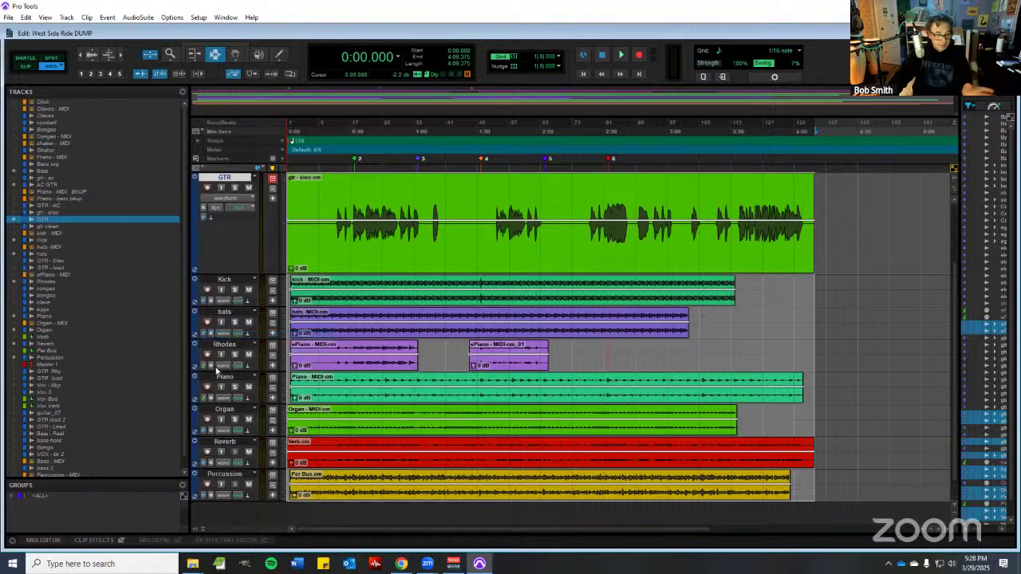
pyautogui.click(204, 367)
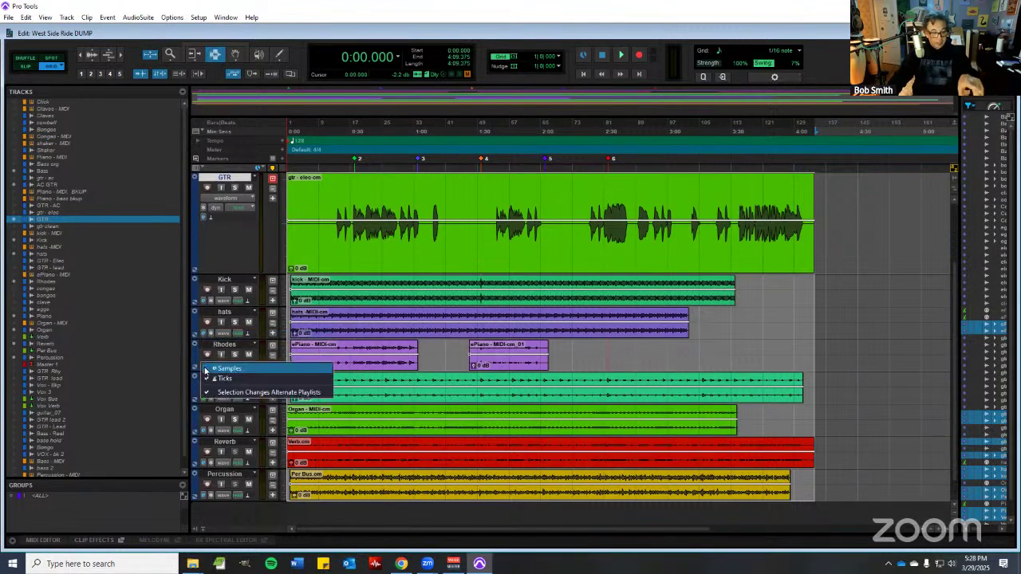
pyautogui.click(217, 375)
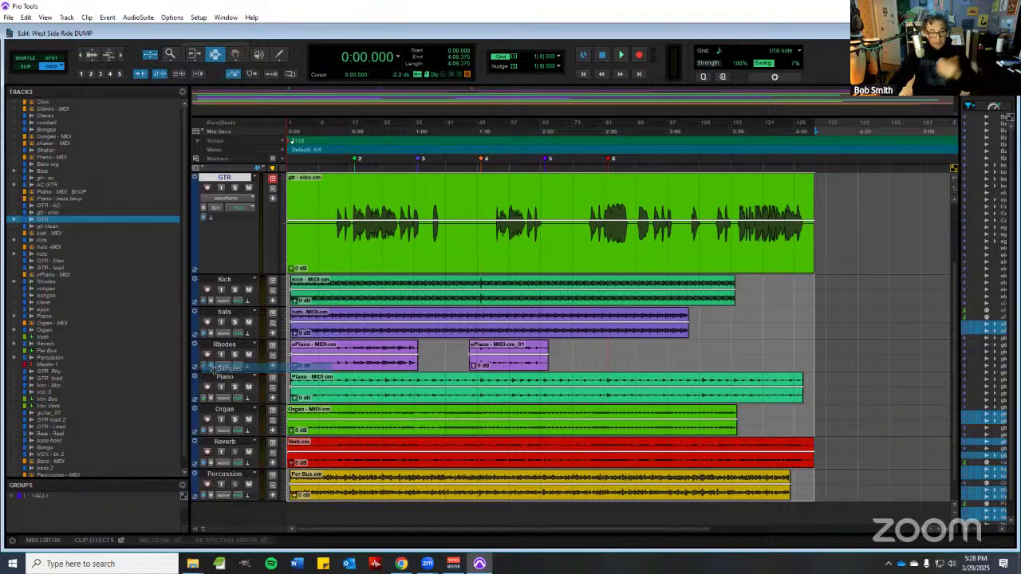
pyautogui.click(204, 400)
pyautogui.click(213, 403)
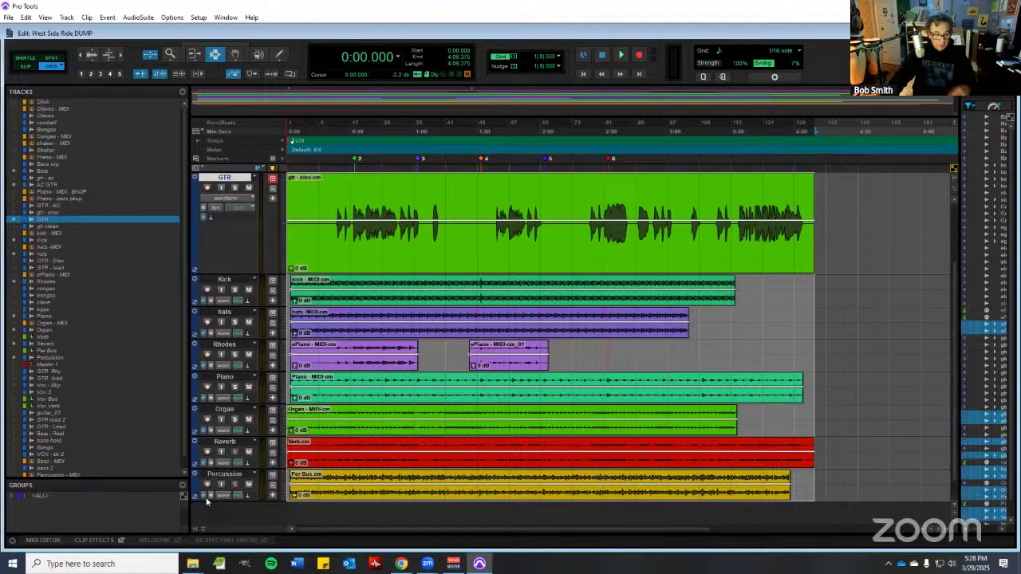
pyautogui.scroll(3, 205, 495)
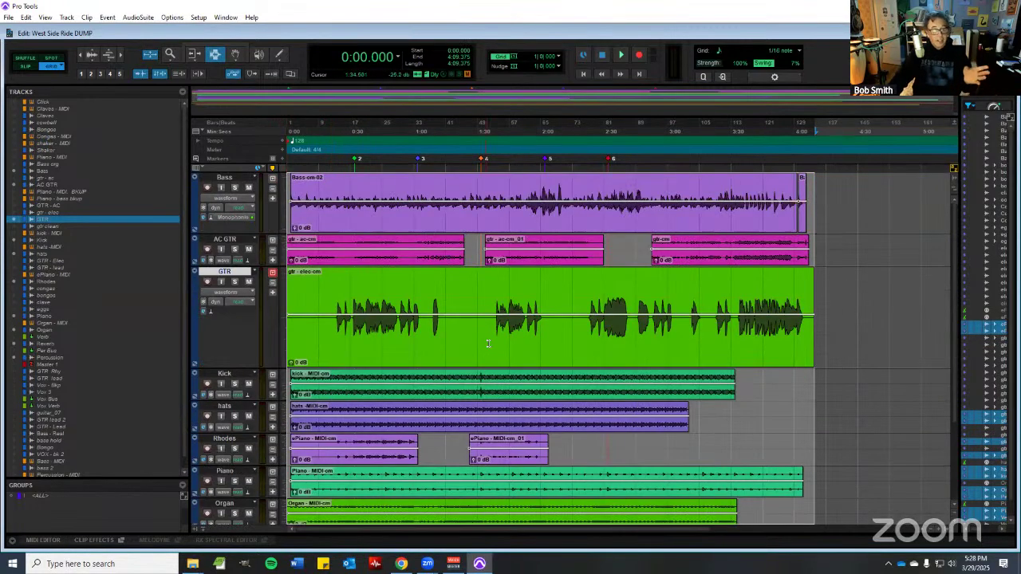
pyautogui.scroll(-3, 828, 438)
pyautogui.scroll(3, 839, 425)
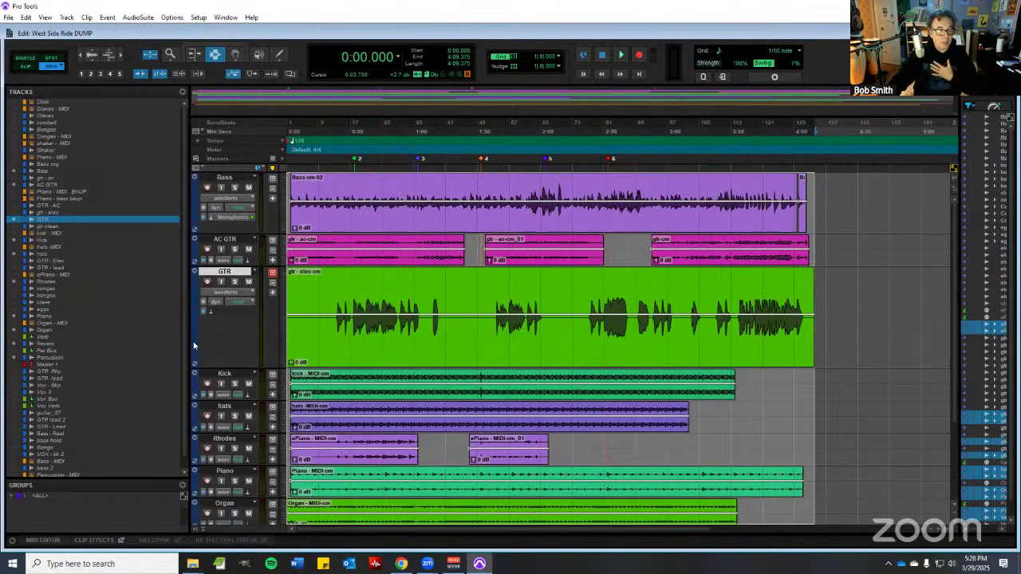
pyautogui.scroll(-3, 335, 351)
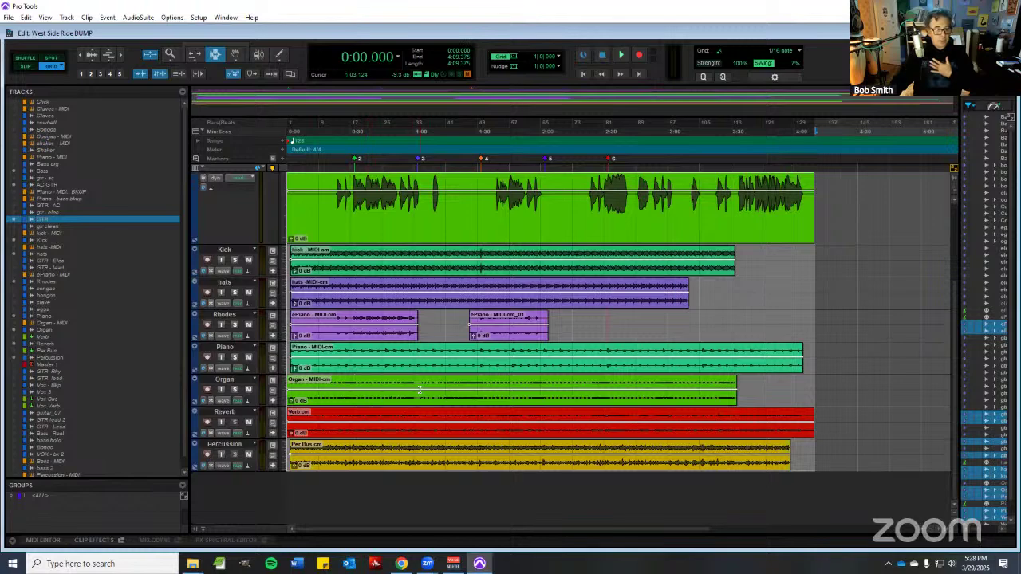
pyautogui.scroll(3, 368, 407)
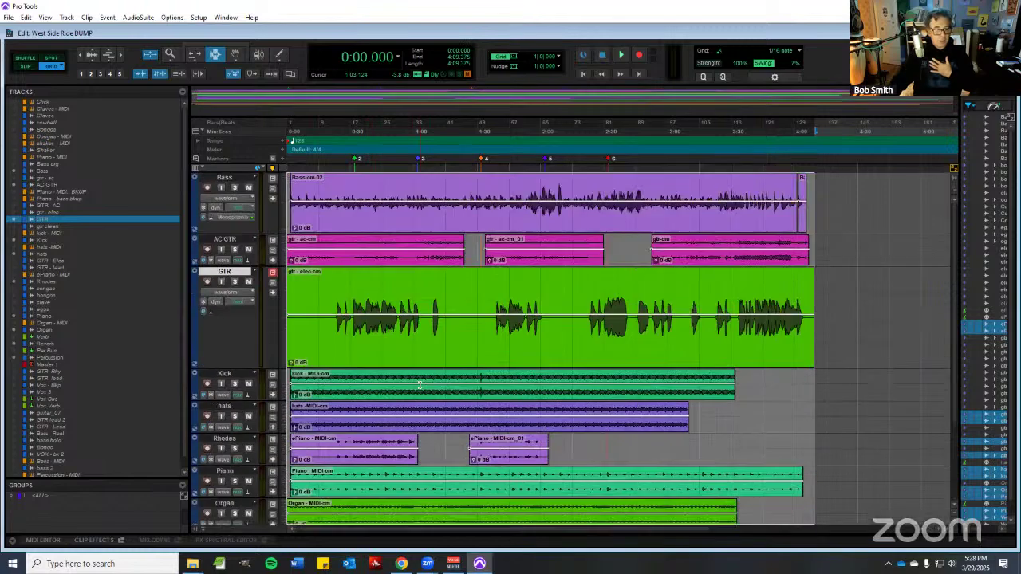
# - Consolidate the selected clips into one continuous clip per track and open the export settings for the selected clips
pyautogui.click(25, 18)
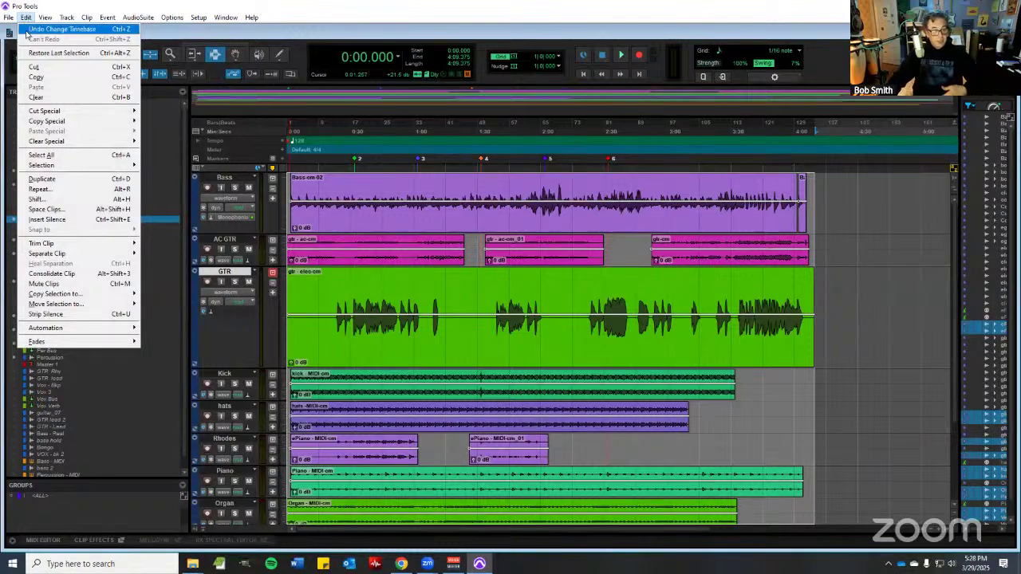
pyautogui.click(51, 273)
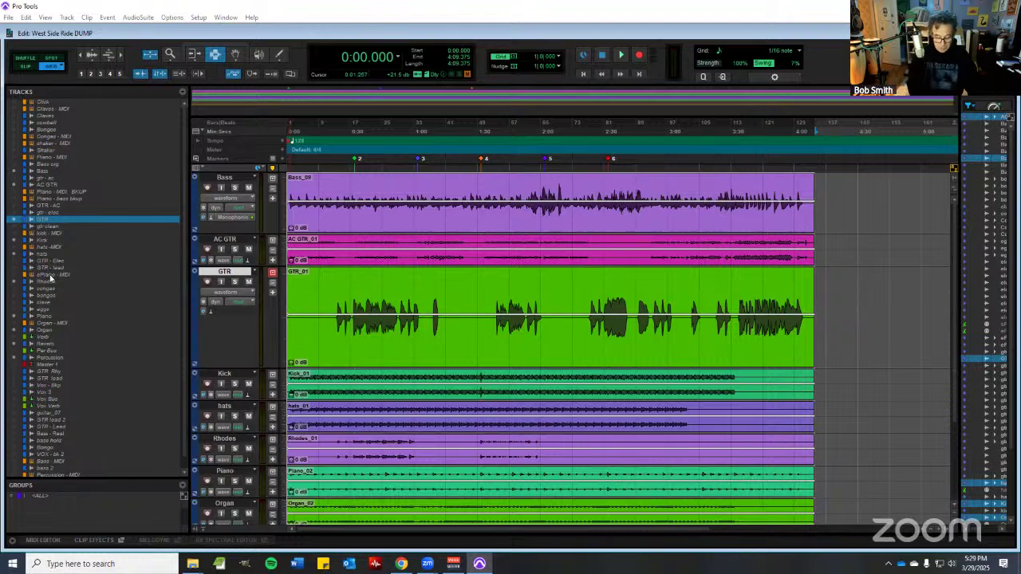
pyautogui.hotkey('ctrl', 'shift', 'k')
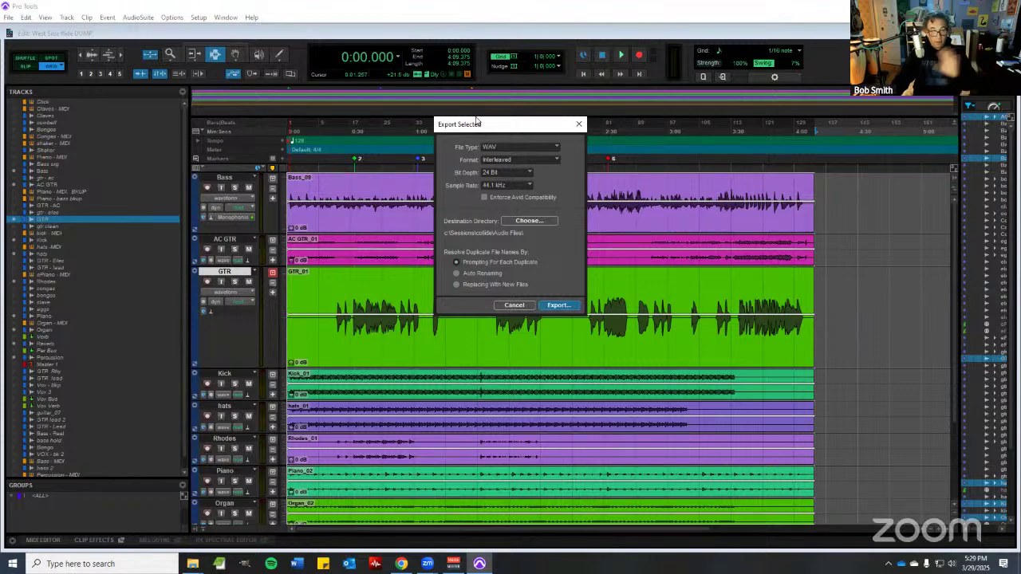
# - Browse the export destination to Google Drive (G:), My Drive, House of Static, The Static Dive, Blue Light Sessions, Volume 3
pyautogui.click(540, 223)
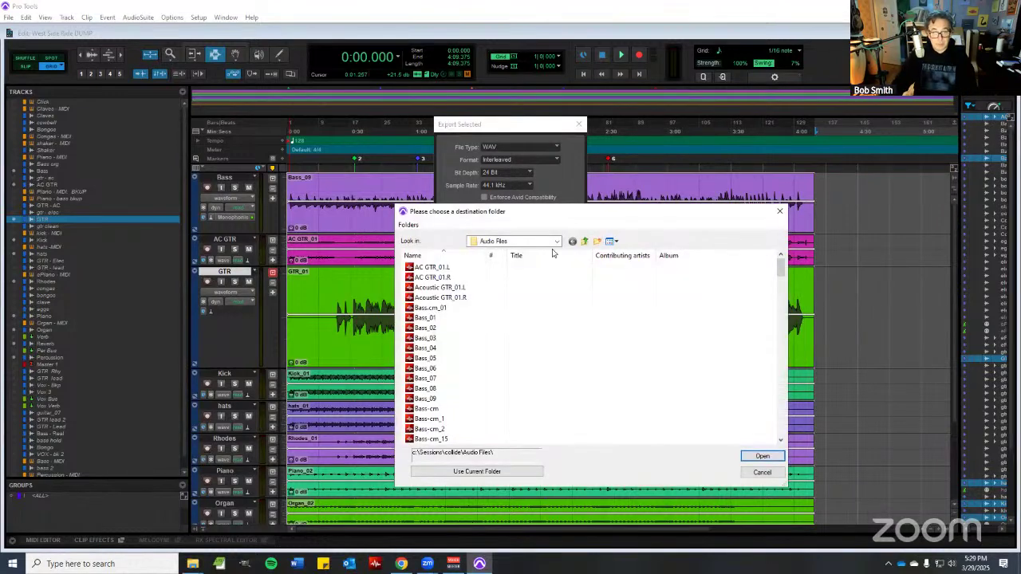
pyautogui.click(559, 245)
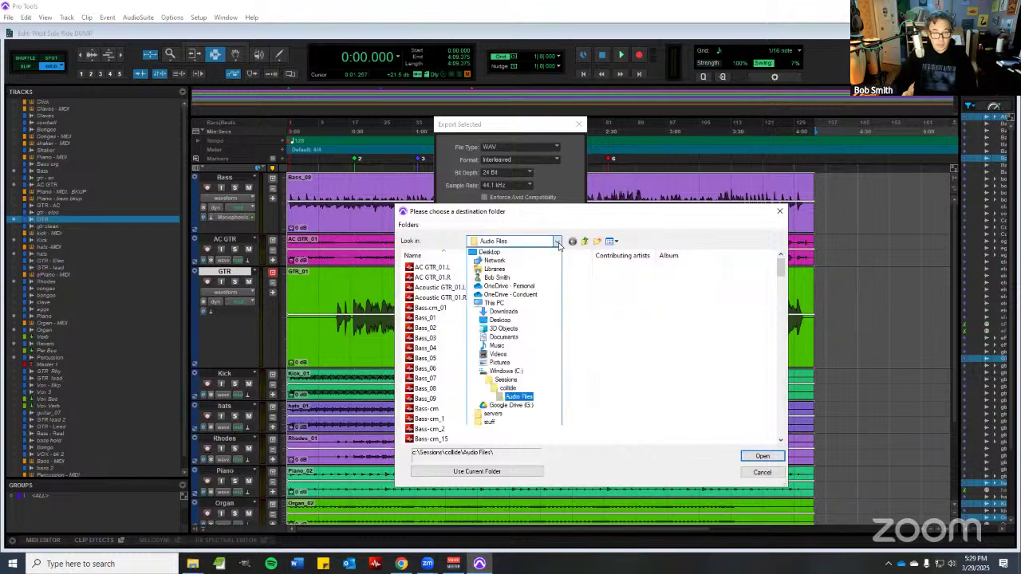
pyautogui.click(543, 409)
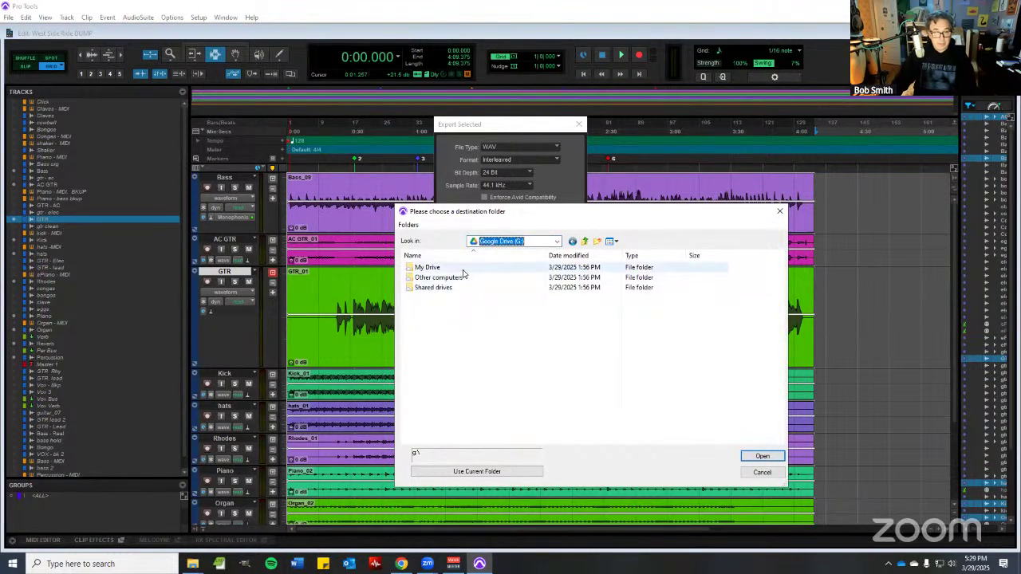
pyautogui.doubleClick(463, 269)
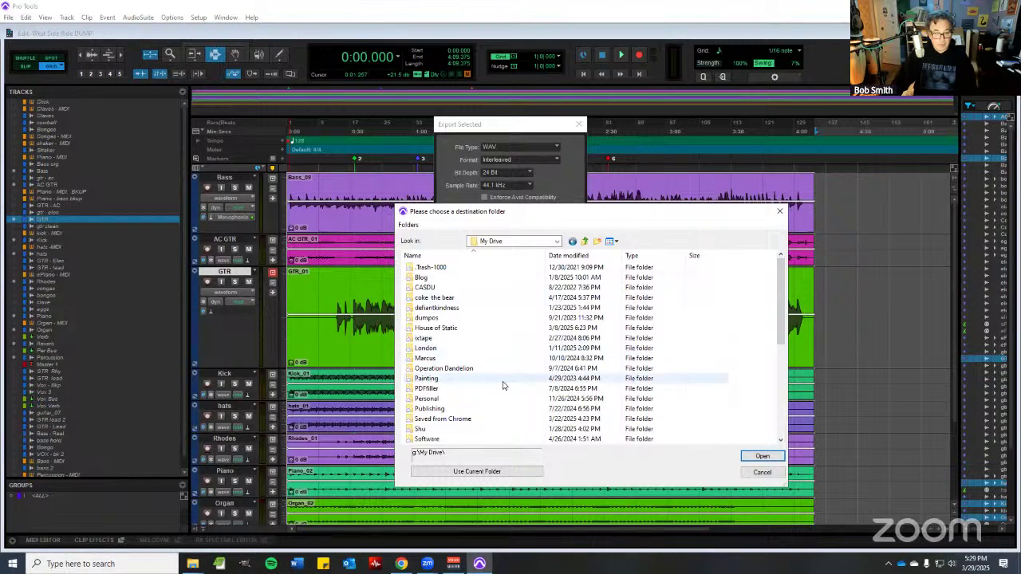
pyautogui.doubleClick(496, 329)
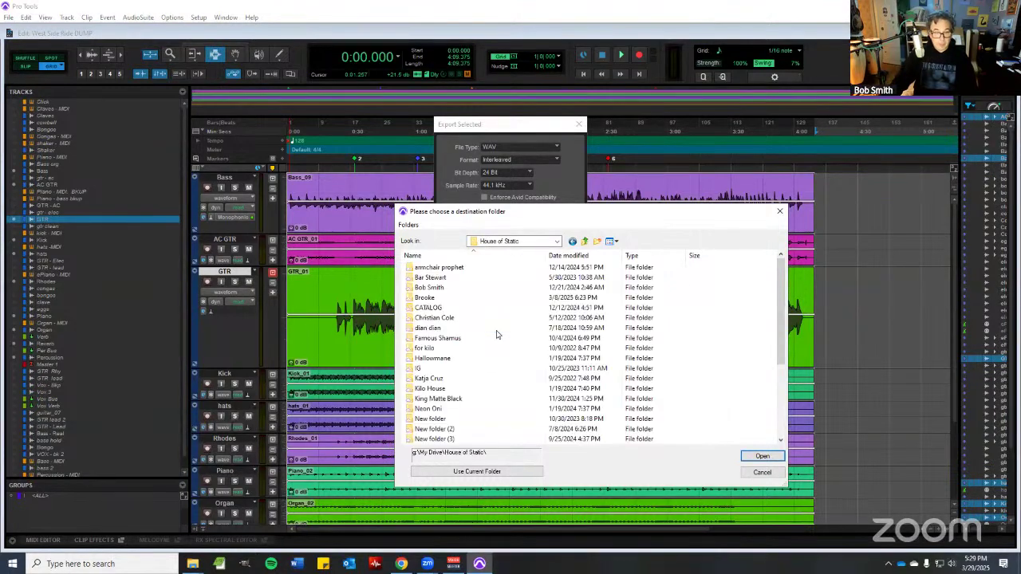
pyautogui.scroll(-5, 523, 395)
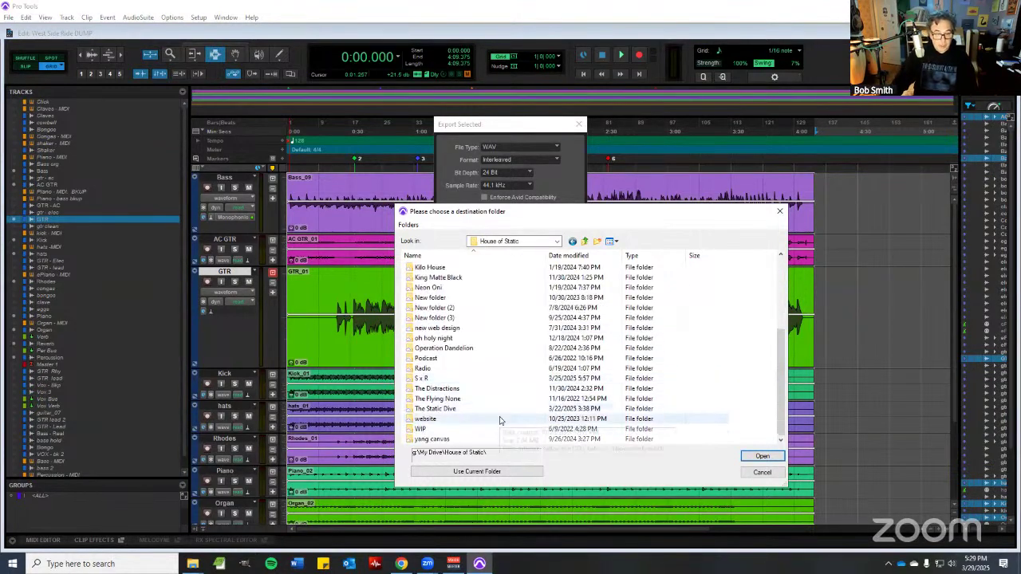
pyautogui.doubleClick(498, 410)
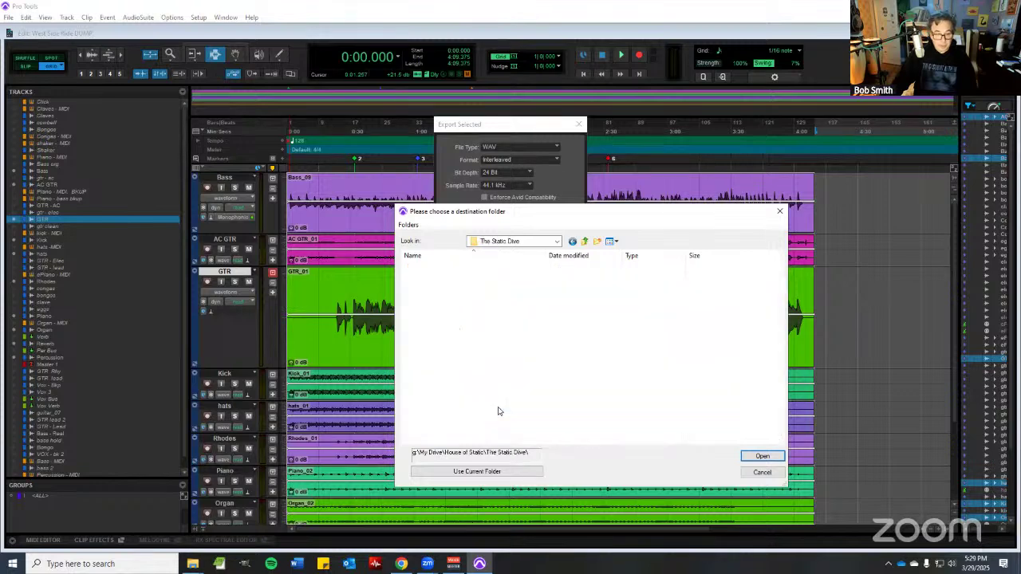
pyautogui.doubleClick(514, 310)
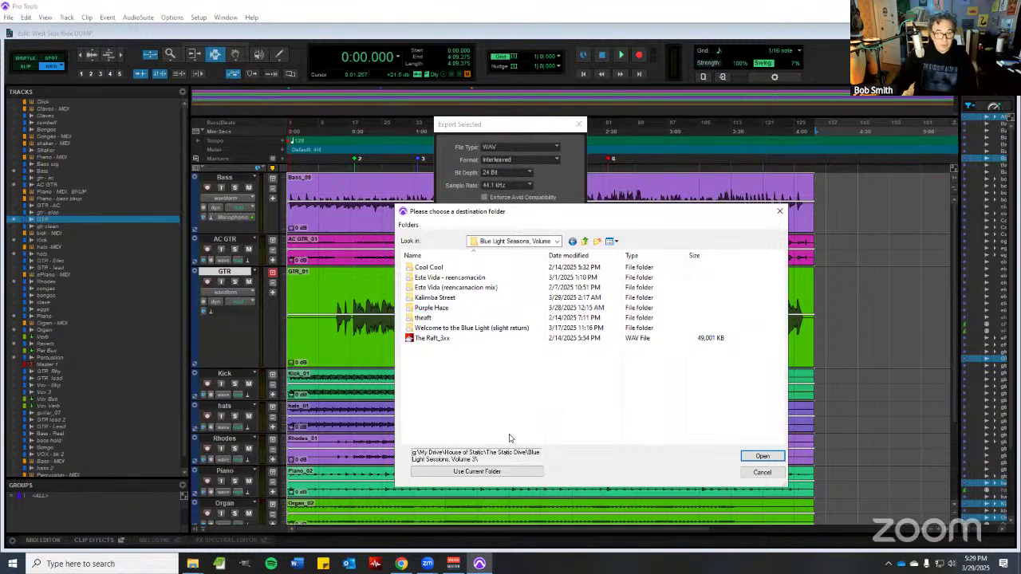
# - Create a folder named West Side Ride in Blue Light Sessions, Volume 3 and open it
pyautogui.click(597, 241)
pyautogui.write('Wes')
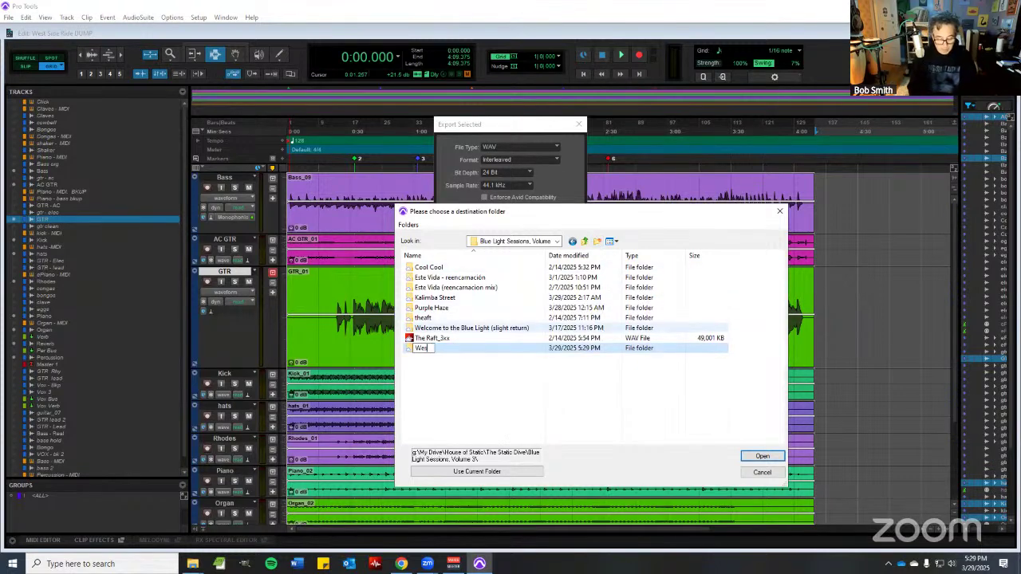
pyautogui.write('t Side ')
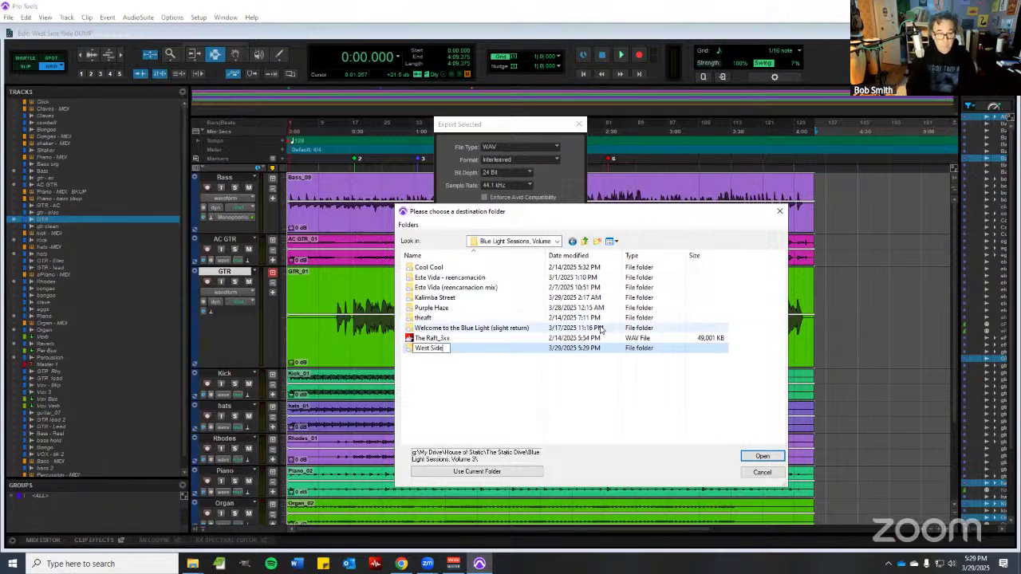
pyautogui.write('Ride')
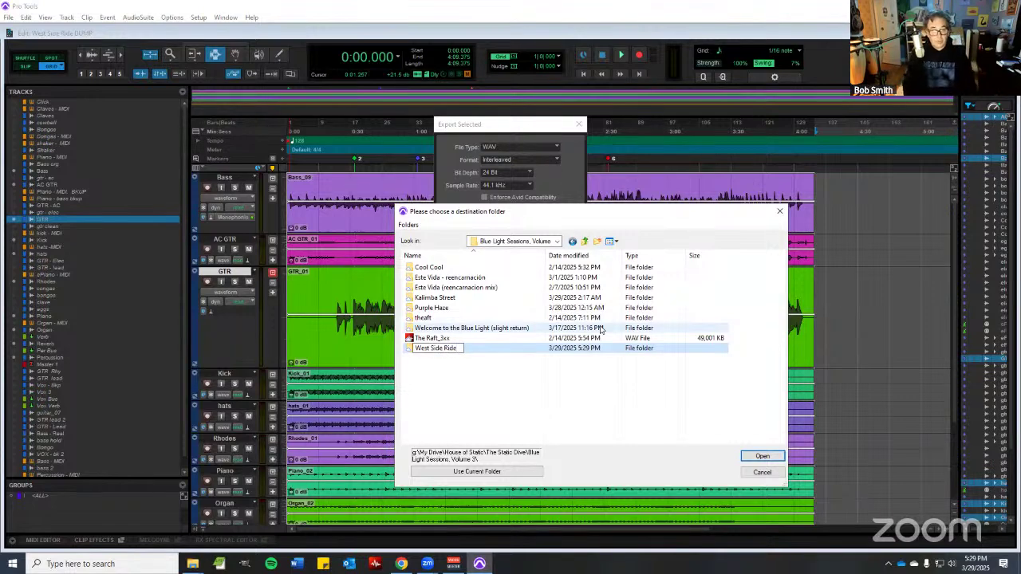
pyautogui.press('Return')
pyautogui.press('Return')
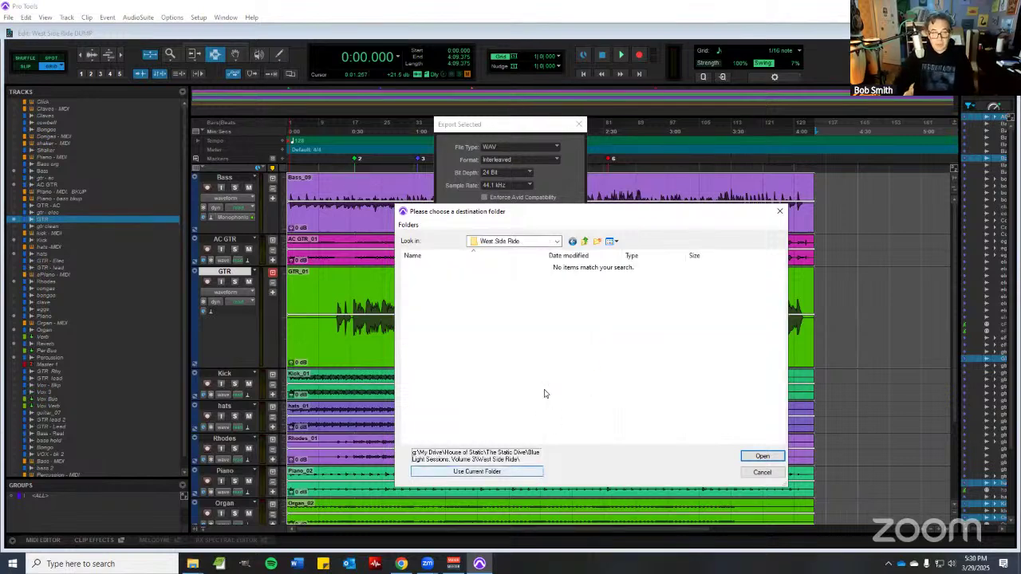
# - Create a subfolder named STEMS inside the West Side Ride folder
pyautogui.click(597, 242)
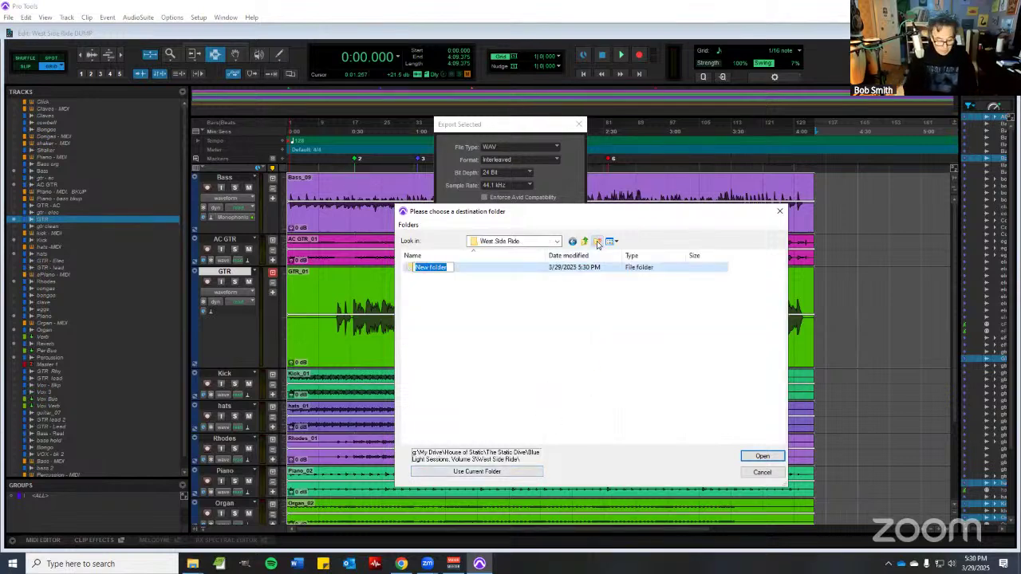
pyautogui.write('SYTEMS')
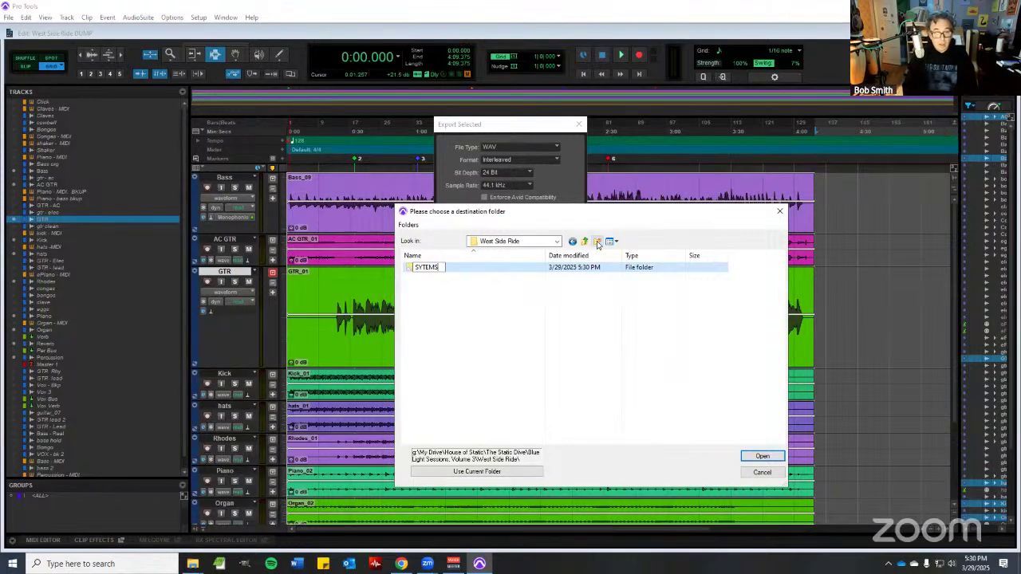
pyautogui.press('BackSpace')
pyautogui.press('BackSpace')
pyautogui.press('BackSpace')
pyautogui.press('BackSpace')
pyautogui.press('BackSpace')
pyautogui.write('T')
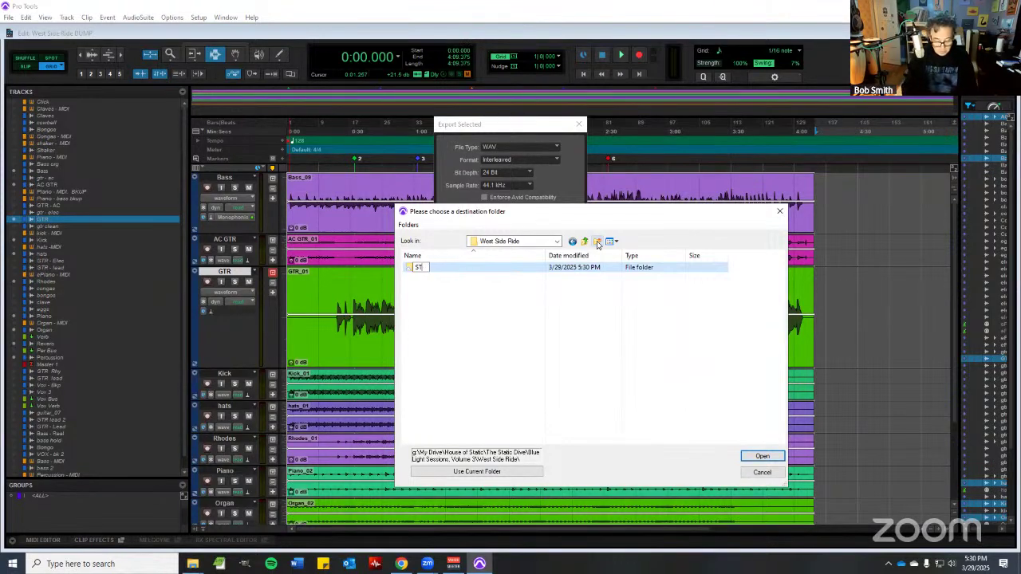
pyautogui.write('EMS')
pyautogui.press('Return')
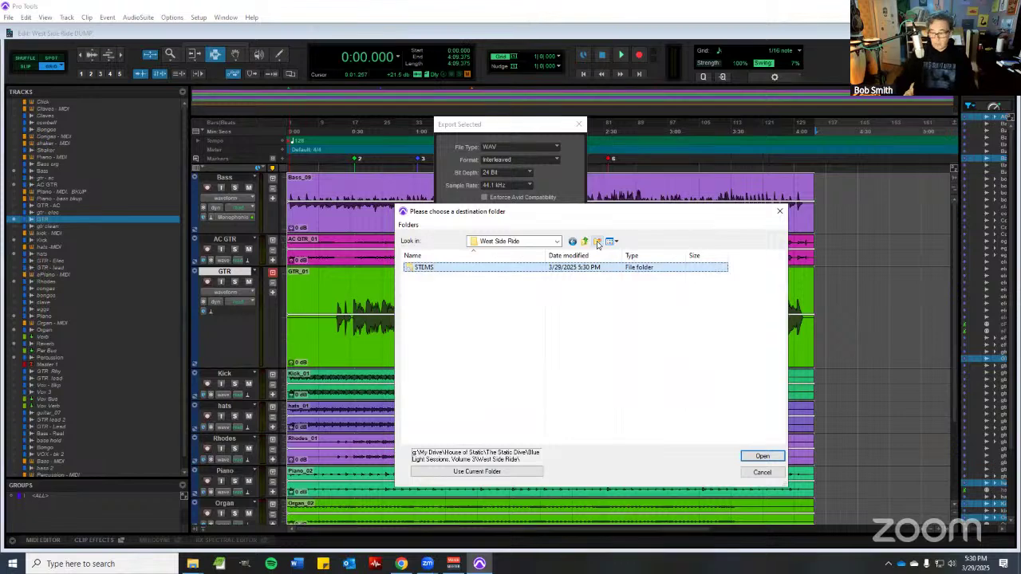
# - Use the STEMS folder as the destination and export the consolidated clips with the existing file settings
pyautogui.doubleClick(473, 268)
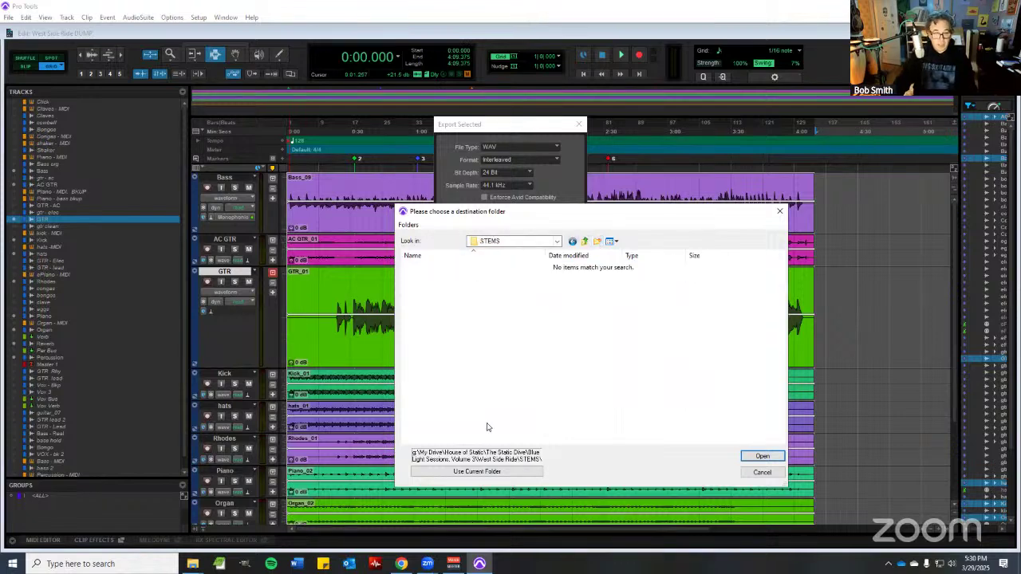
pyautogui.click(477, 472)
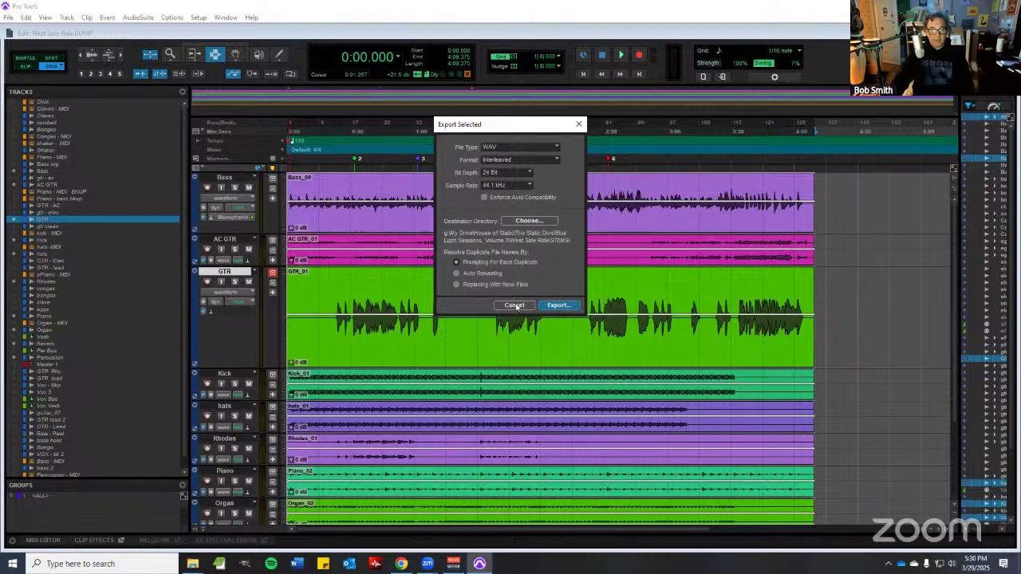
pyautogui.click(559, 305)
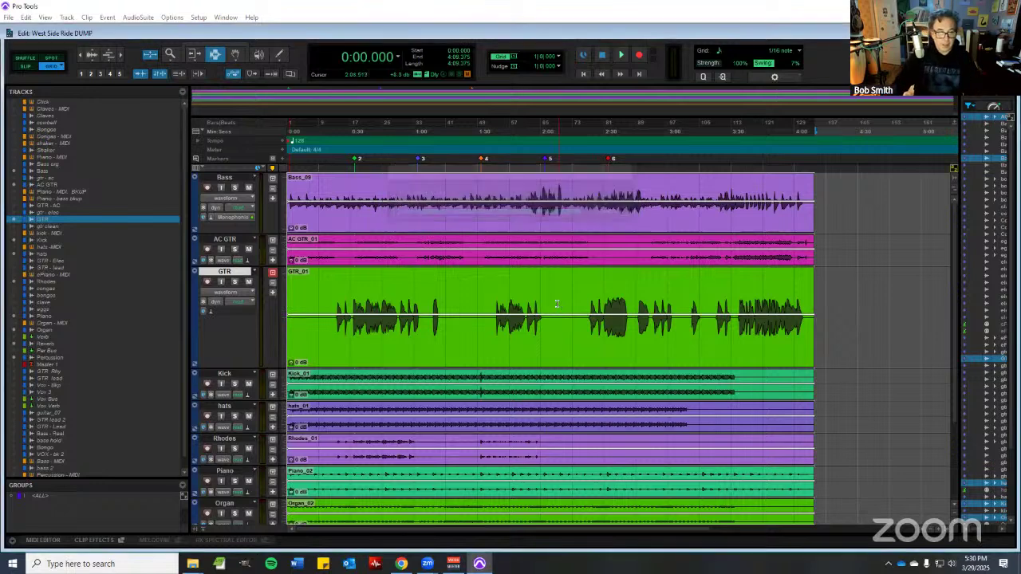
pyautogui.click(401, 564)
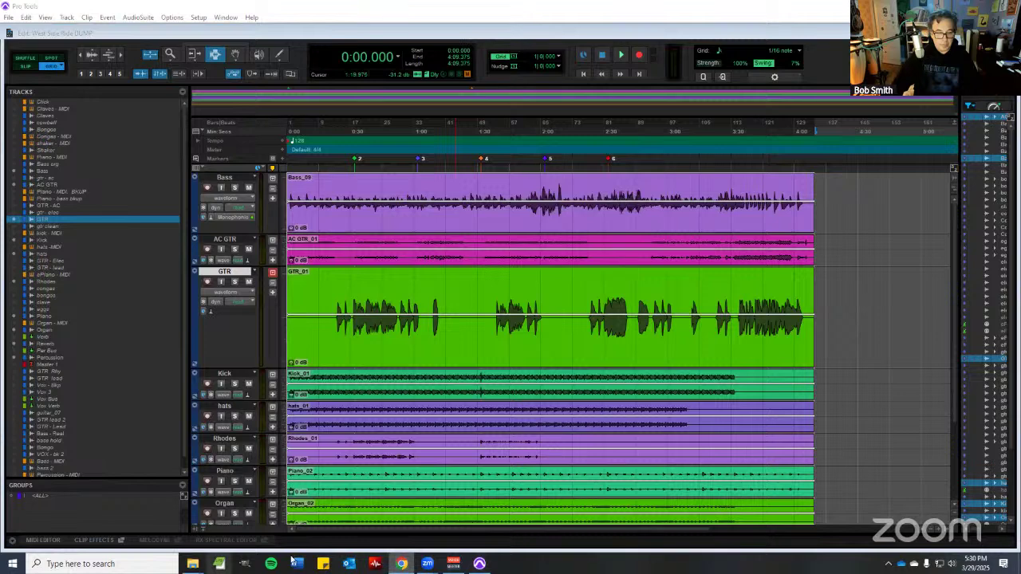
pyautogui.moveTo(192, 559)
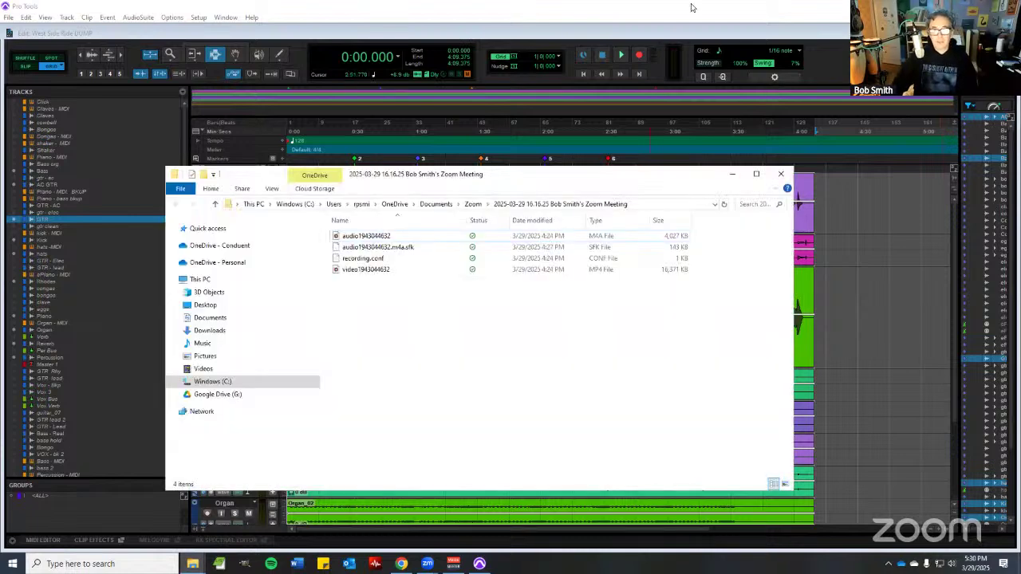
pyautogui.click(479, 564)
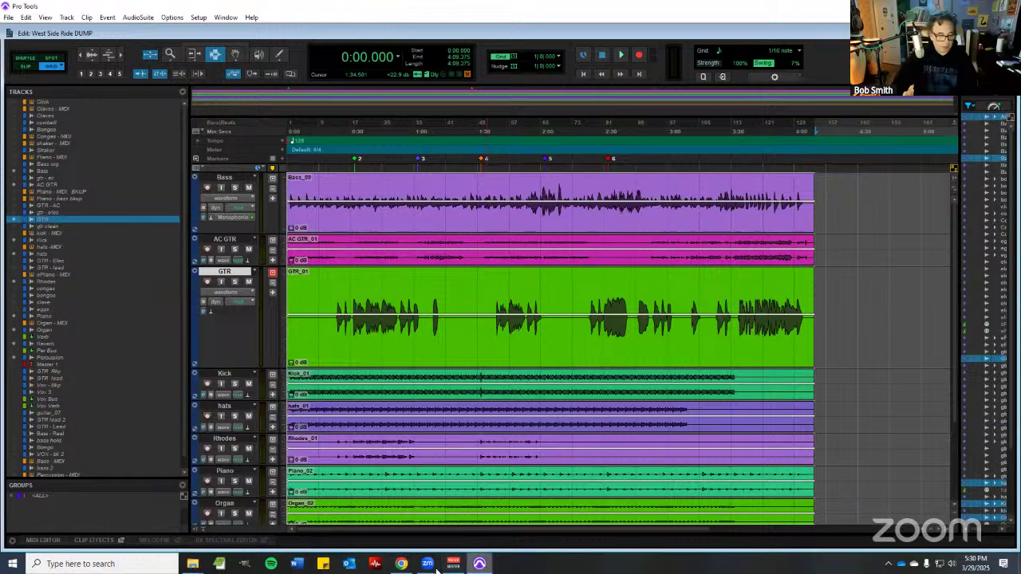
# - Switch to File Explorer and check the exported files in the West Side Ride STEMS folder on Google Drive
pyautogui.click(192, 563)
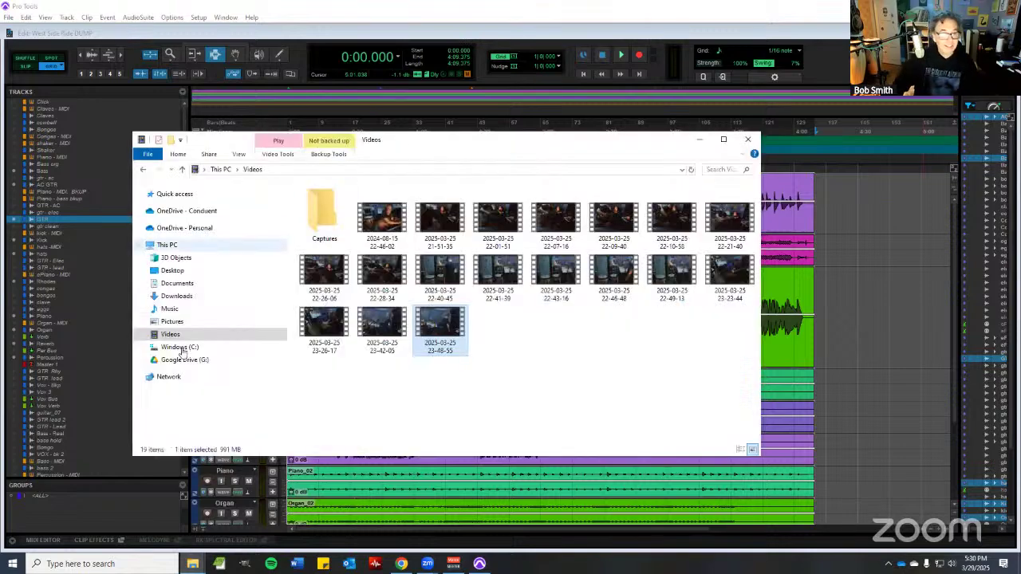
pyautogui.click(183, 361)
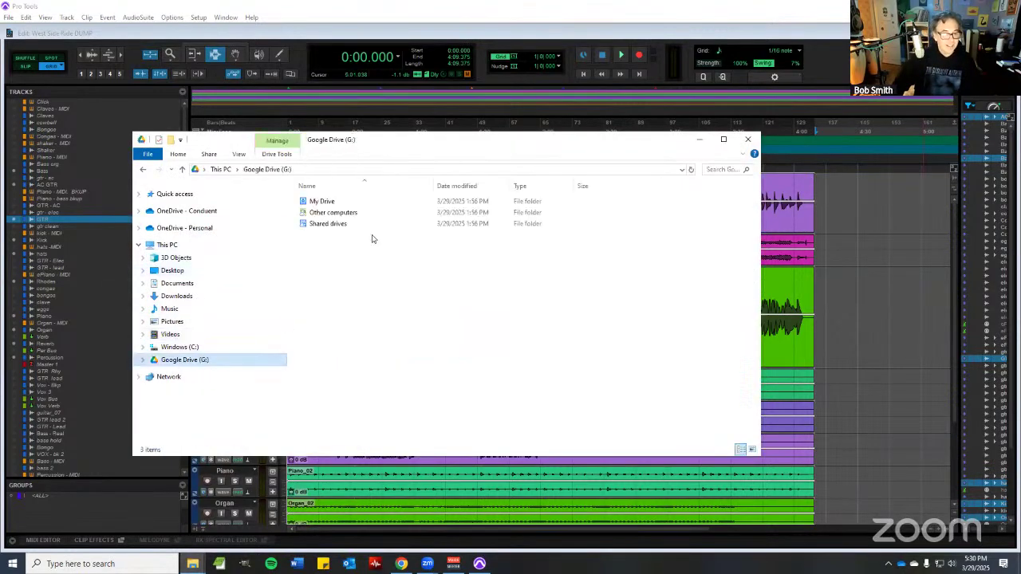
pyautogui.doubleClick(355, 204)
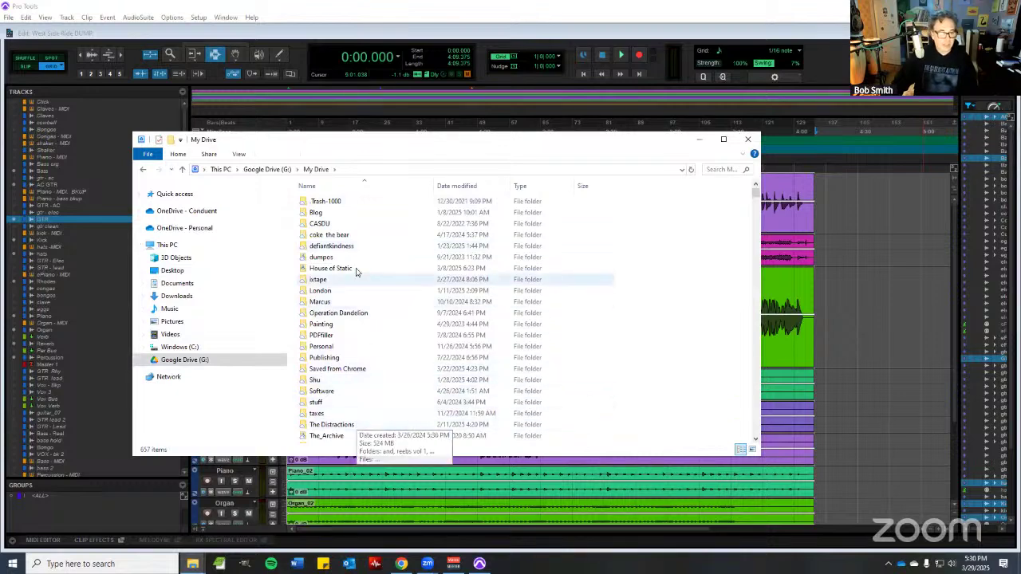
pyautogui.doubleClick(330, 268)
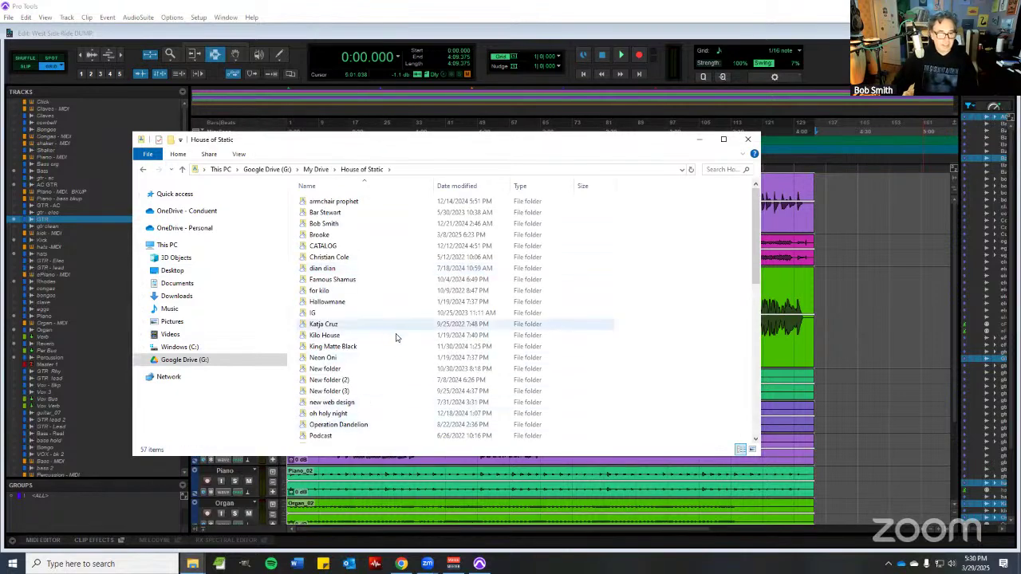
pyautogui.scroll(-5, 370, 343)
pyautogui.doubleClick(370, 326)
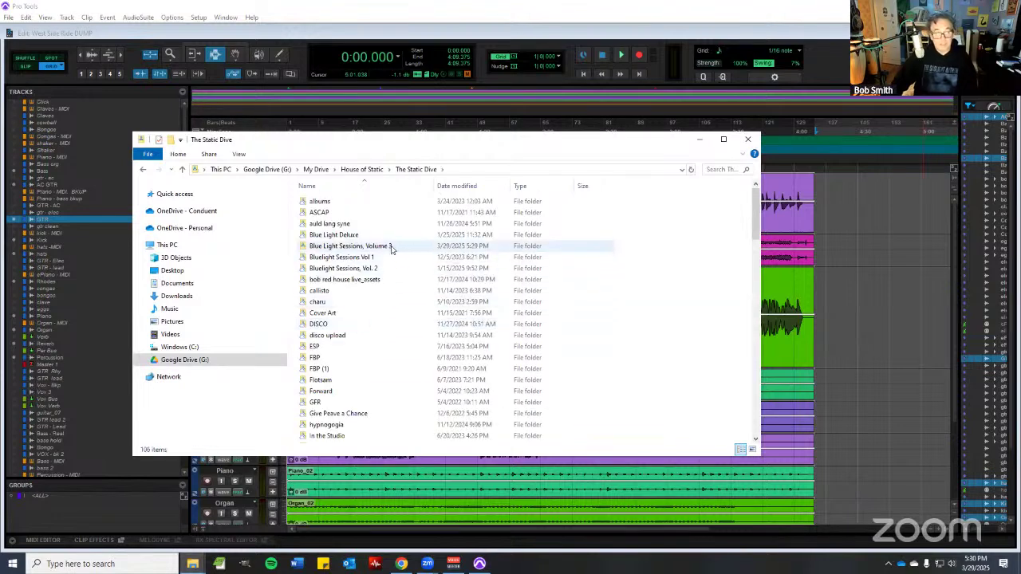
pyautogui.doubleClick(391, 247)
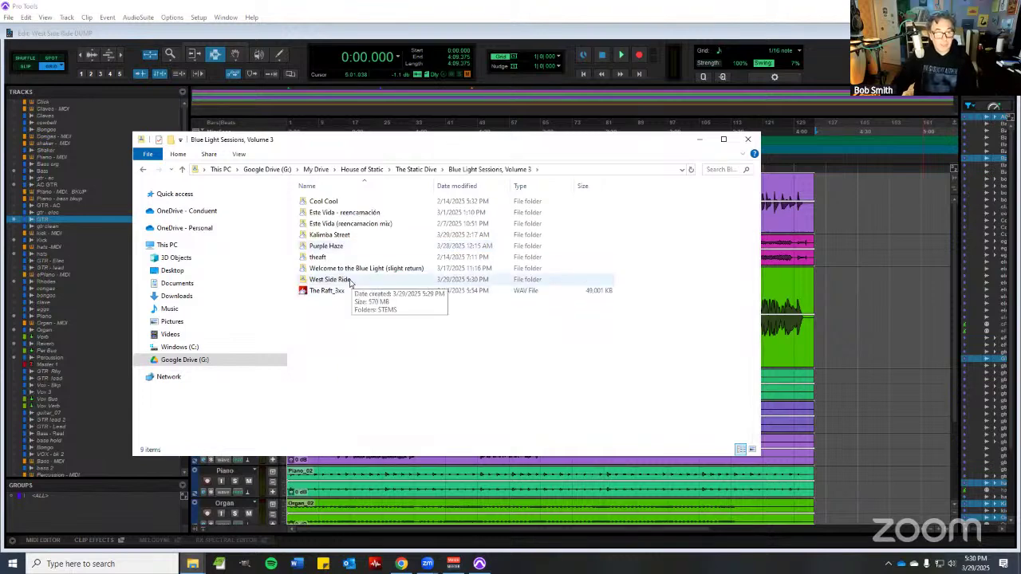
pyautogui.doubleClick(349, 281)
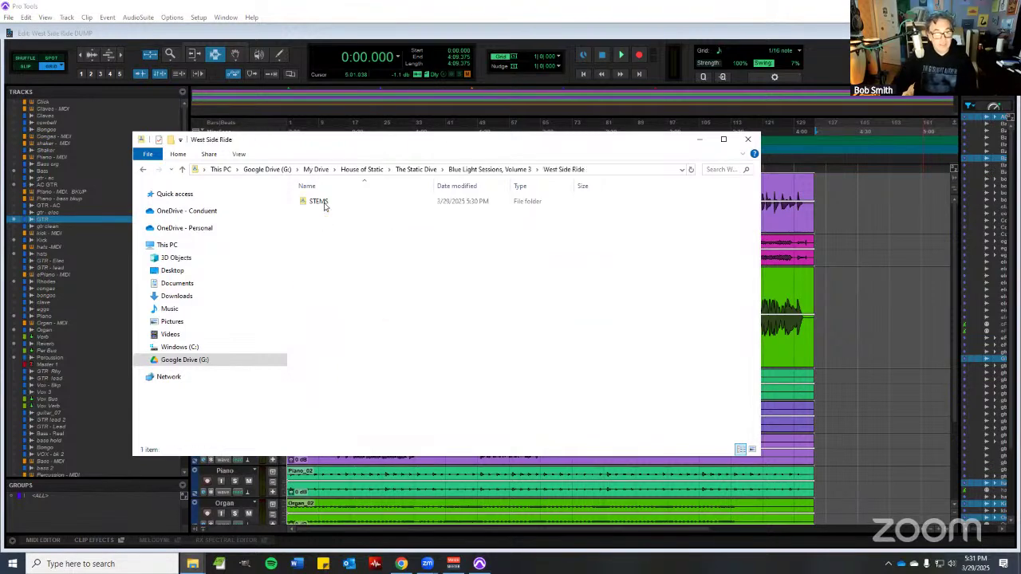
pyautogui.press('Down')
pyautogui.press('Return')
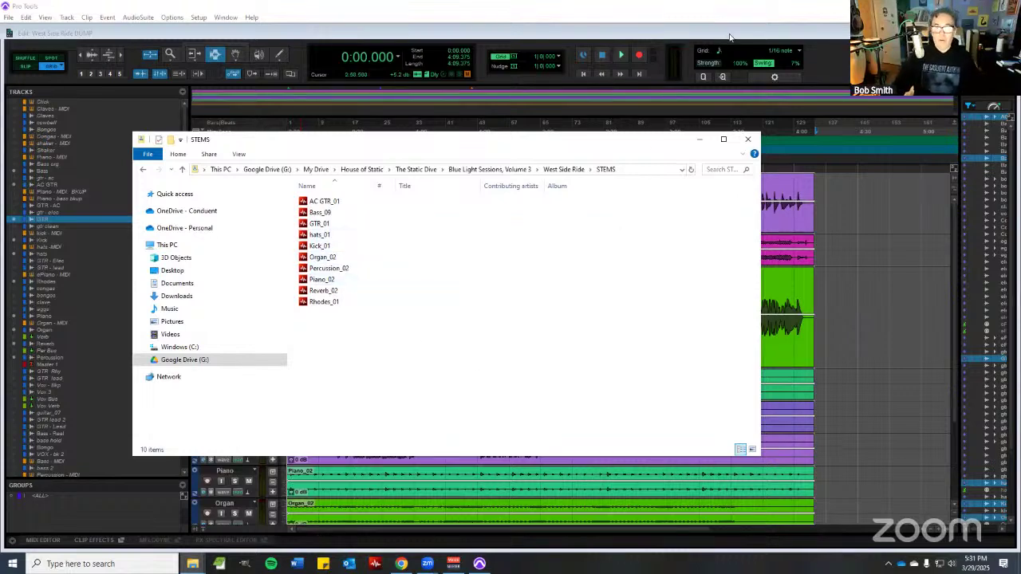
# - Return to Pro Tools, look over the tracks in the Mix window, and go back to the Edit window
pyautogui.click(157, 13)
pyautogui.hotkey('ctrl', '=')
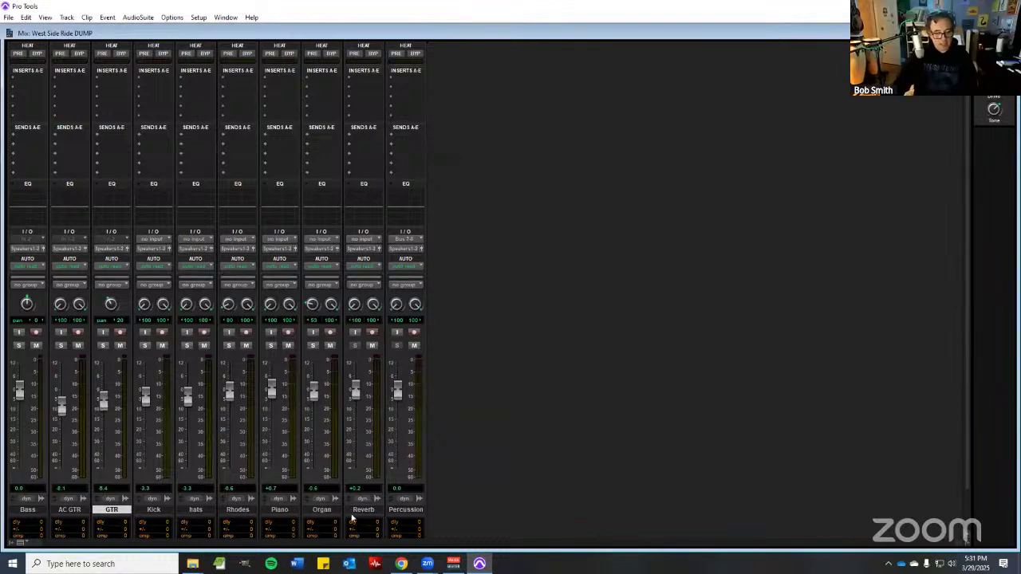
pyautogui.hotkey('ctrl', '=')
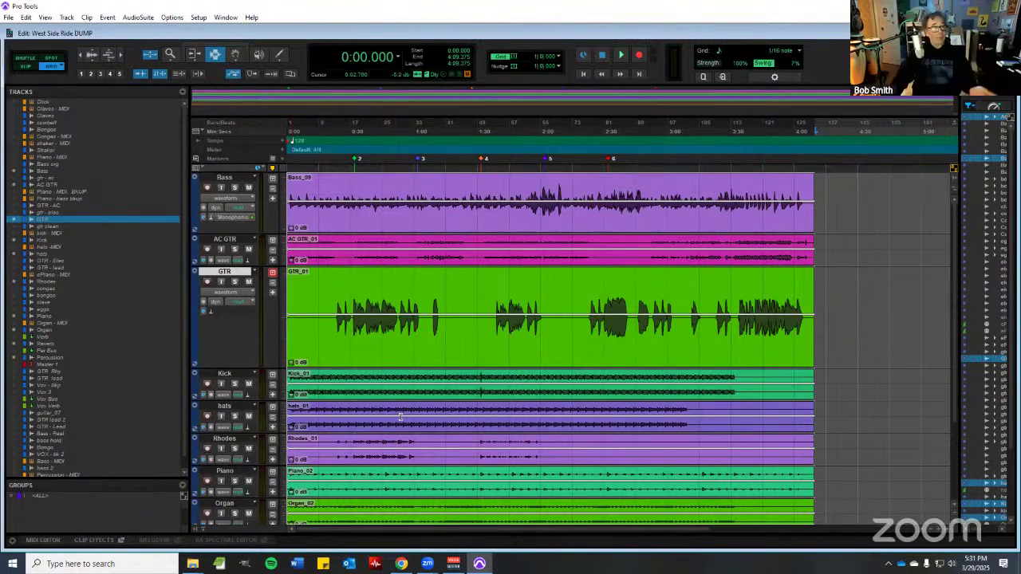
# - Play the session from the start, lower the system volume, check the channel levels in the Mix window, and return playback to the beginning
pyautogui.click(13, 20)
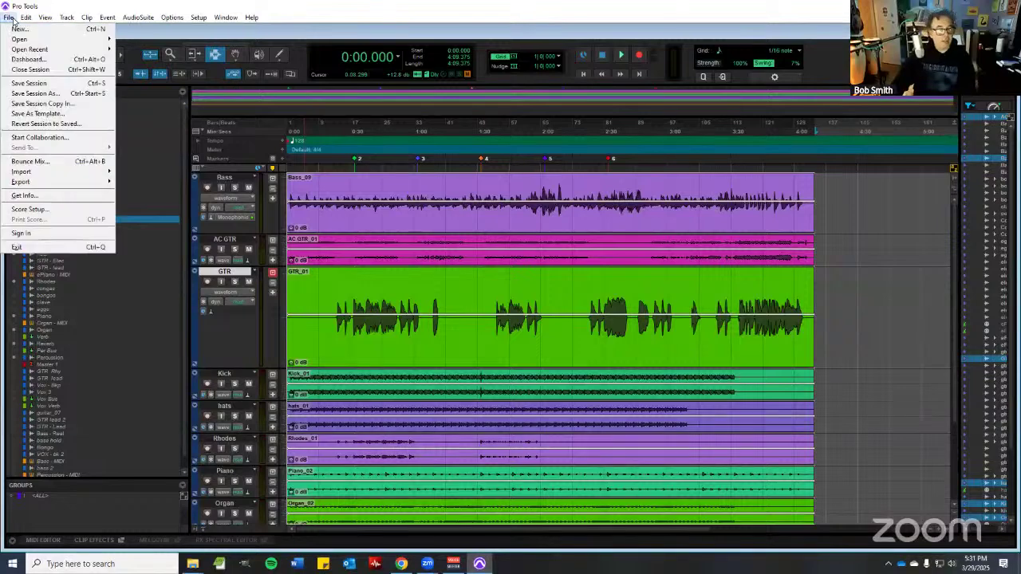
pyautogui.click(333, 33)
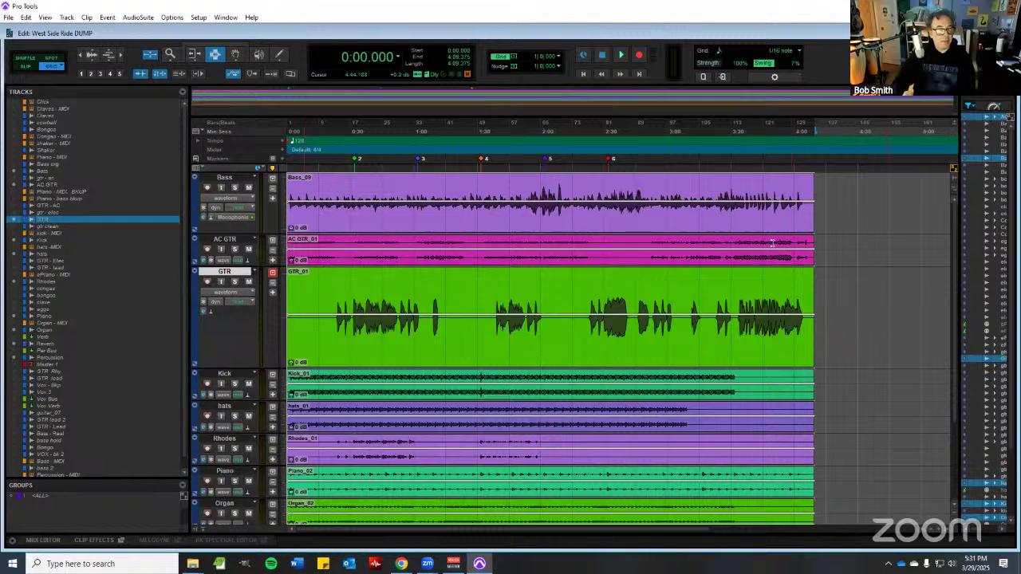
pyautogui.click(621, 56)
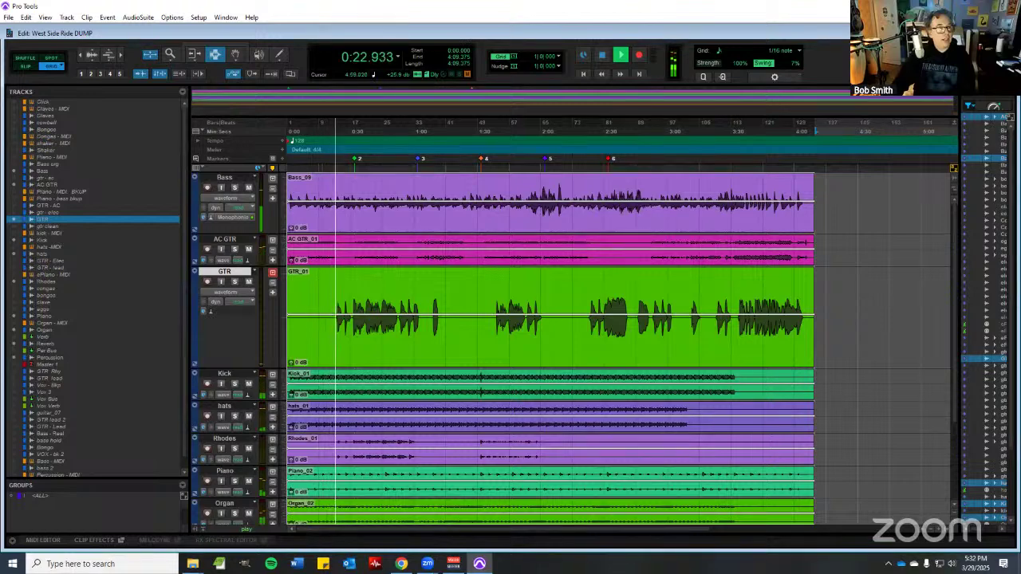
pyautogui.press('XF86AudioLowerVolume')
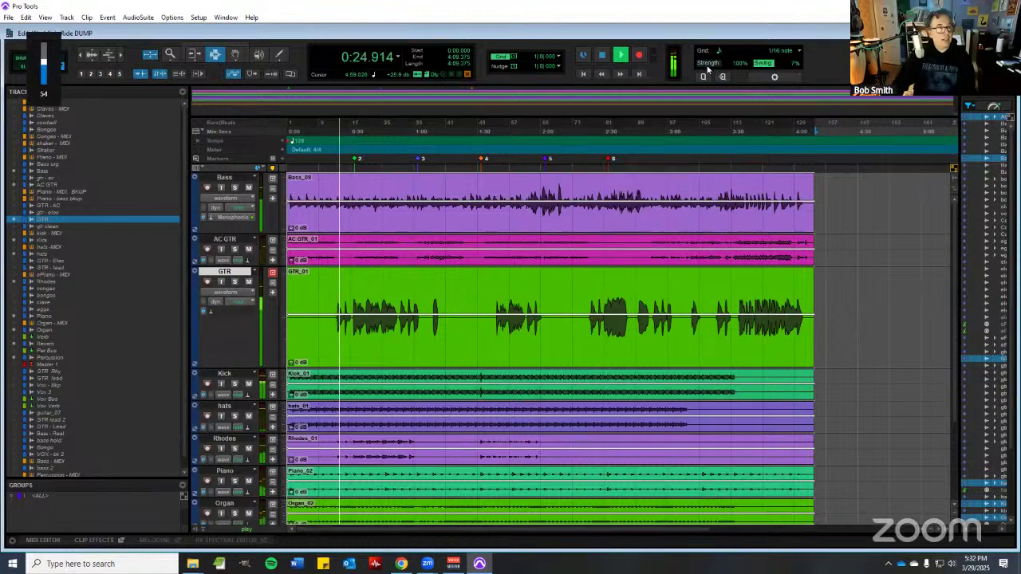
pyautogui.hotkey('ctrl', '=')
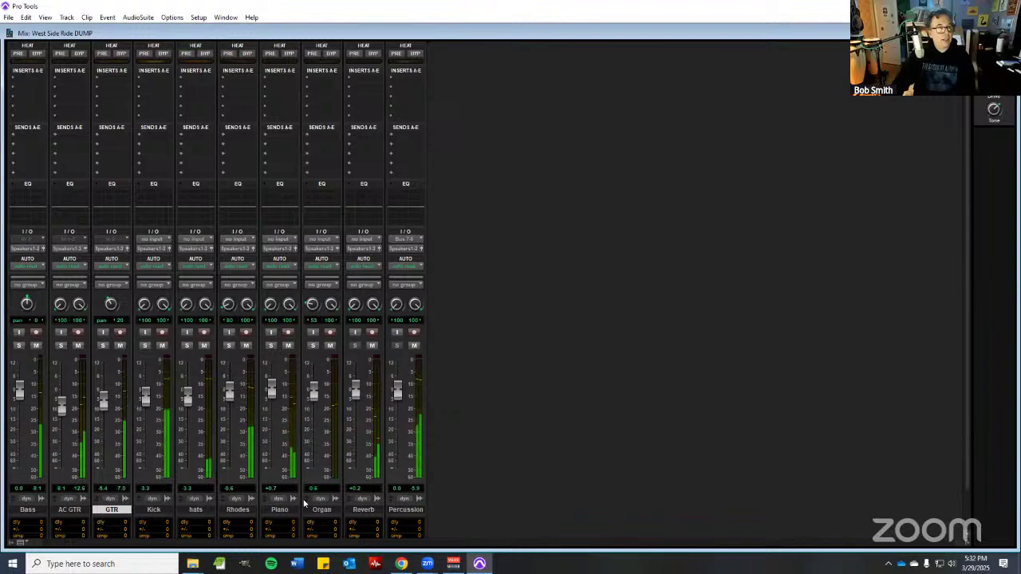
pyautogui.hotkey('ctrl', '=')
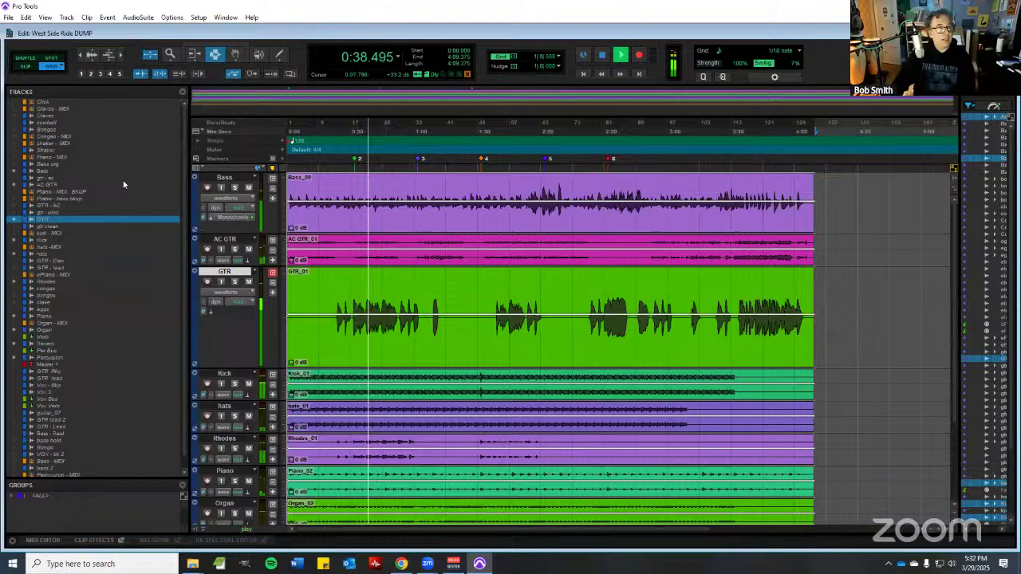
pyautogui.press('Return')
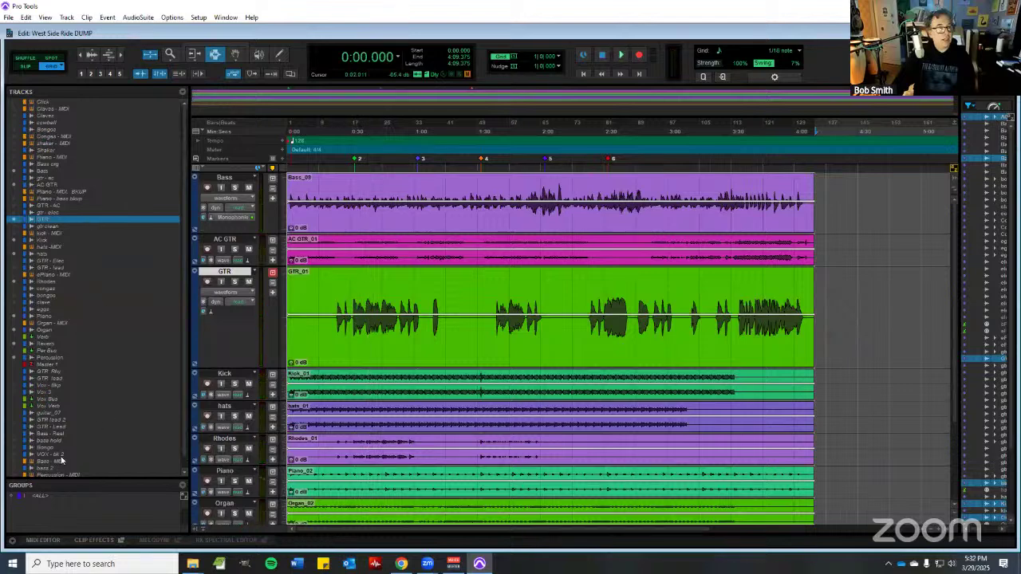
# - Show the hidden Master 1 track and make it active
pyautogui.scroll(-1, 54, 335)
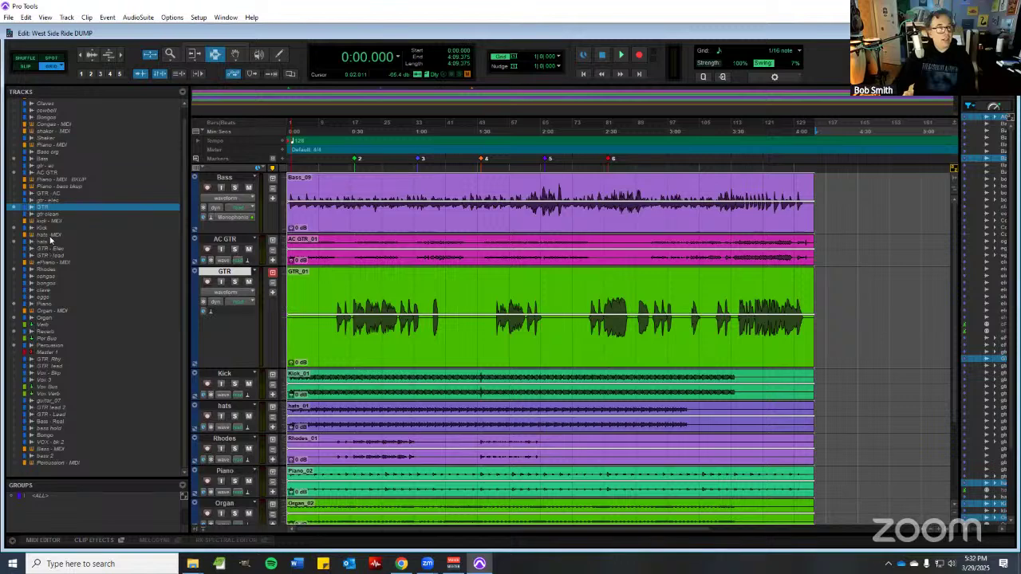
pyautogui.press(';')
pyautogui.press(';')
pyautogui.press(';')
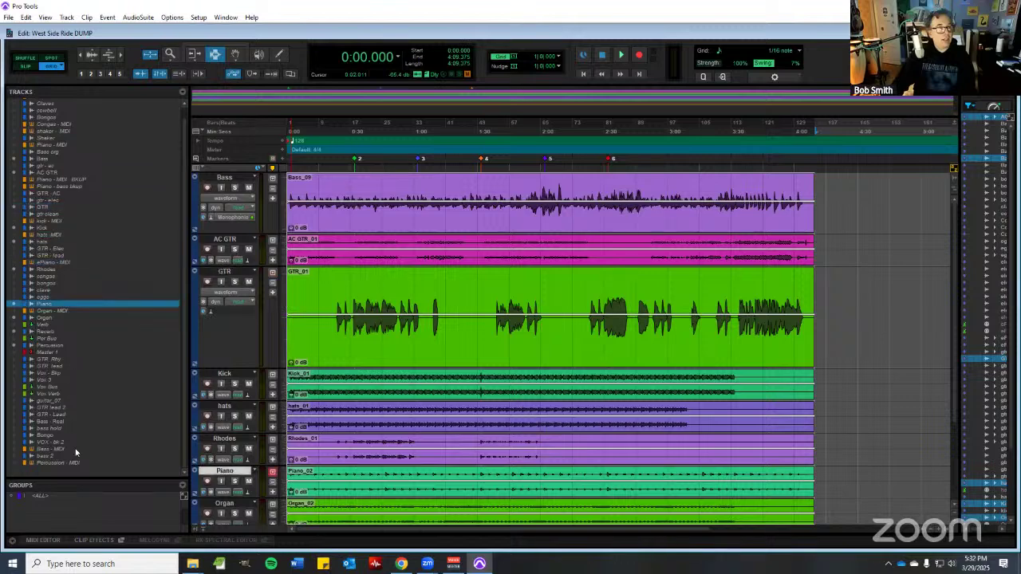
pyautogui.click(76, 451)
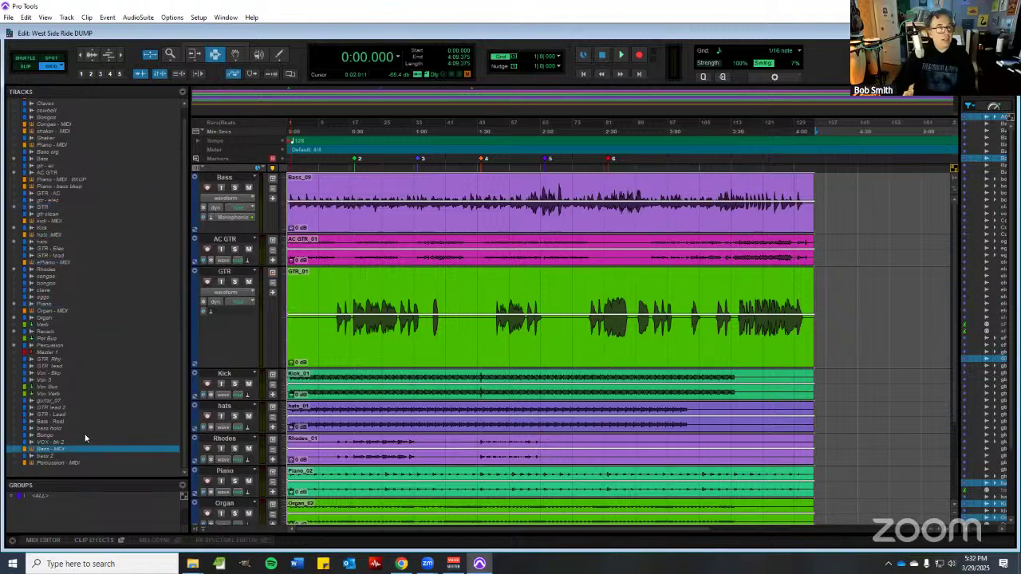
pyautogui.click(58, 353)
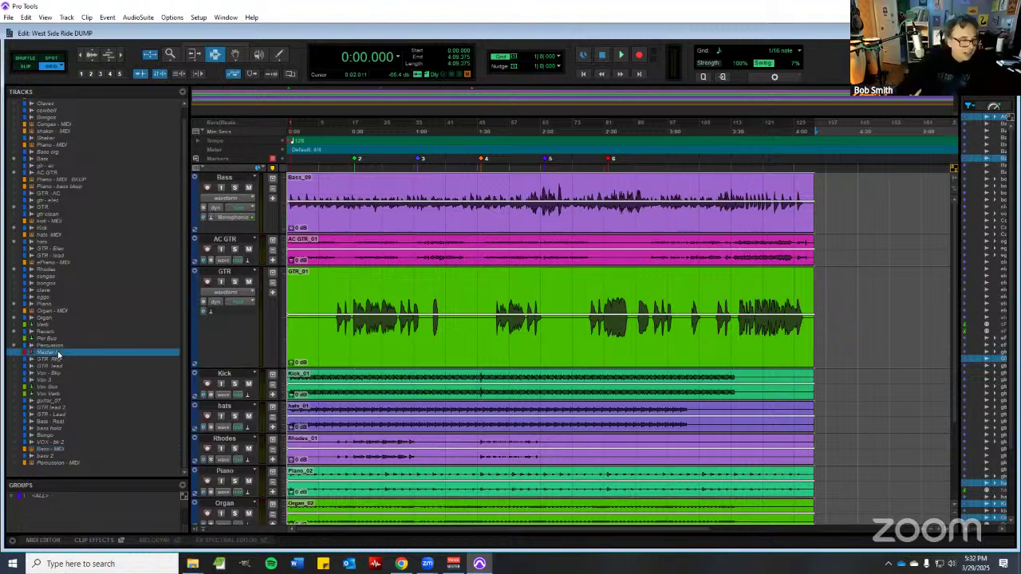
pyautogui.rightClick(68, 353)
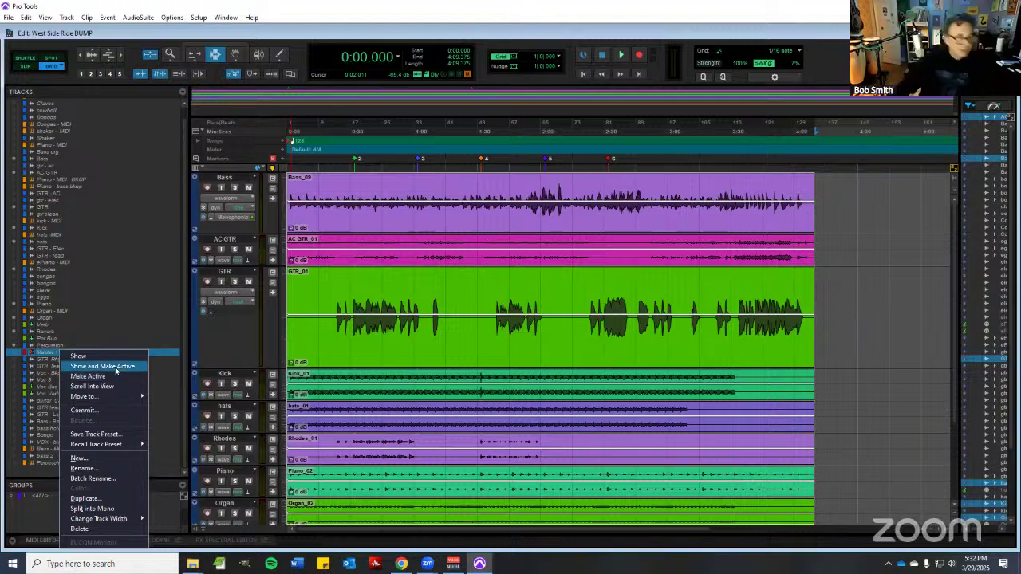
pyautogui.click(116, 369)
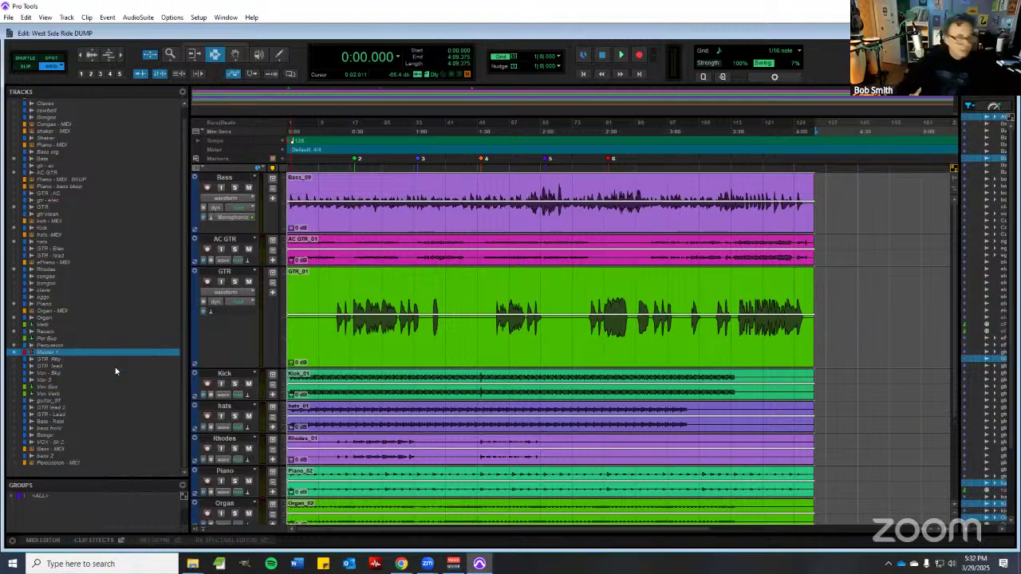
# - Check Master 1 in the Mix window, play the song from the Edit window, and go back to the Mix window
pyautogui.hotkey('ctrl', '=')
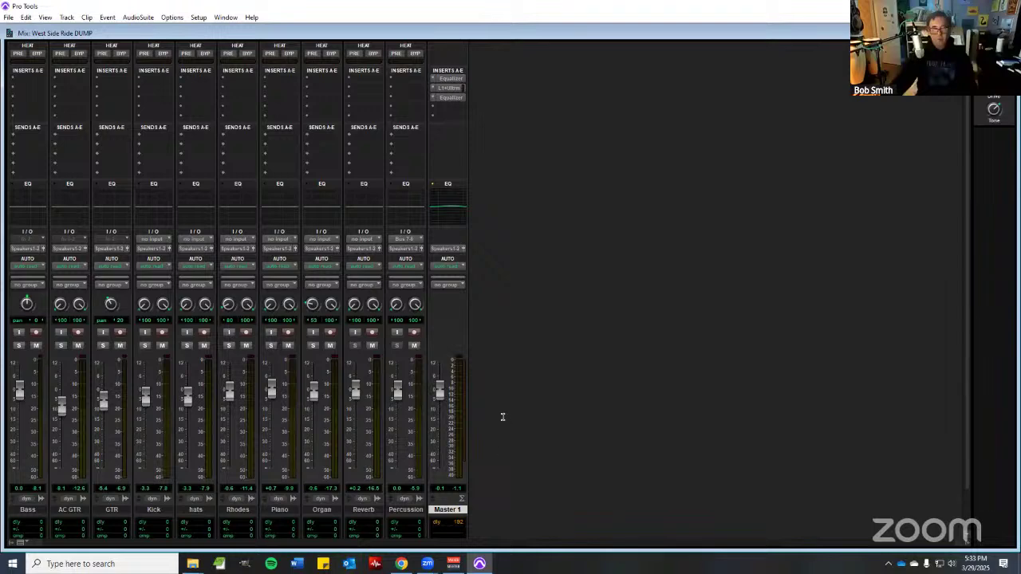
pyautogui.hotkey('ctrl', '=')
pyautogui.press('space')
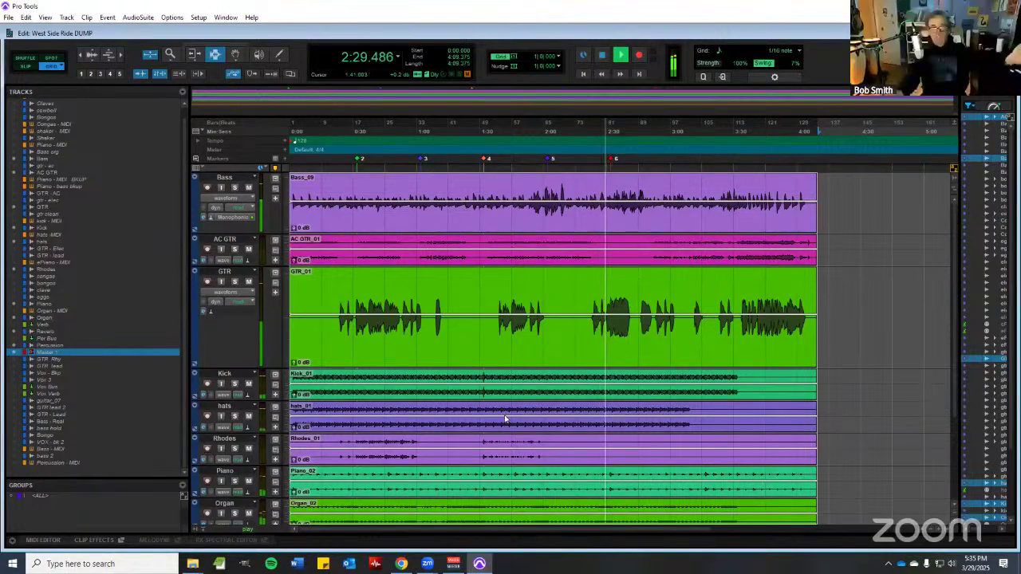
pyautogui.hotkey('ctrl', '=')
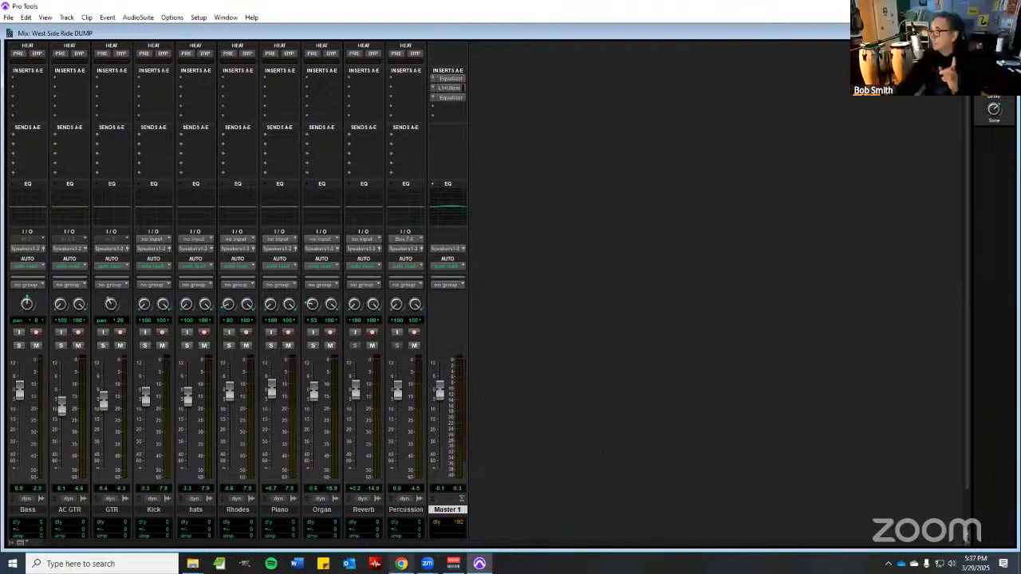
# - Save the West Side Ride DUMP session and open the recent session Celestial Blues without saving a detailed session notes report
pyautogui.click(12, 16)
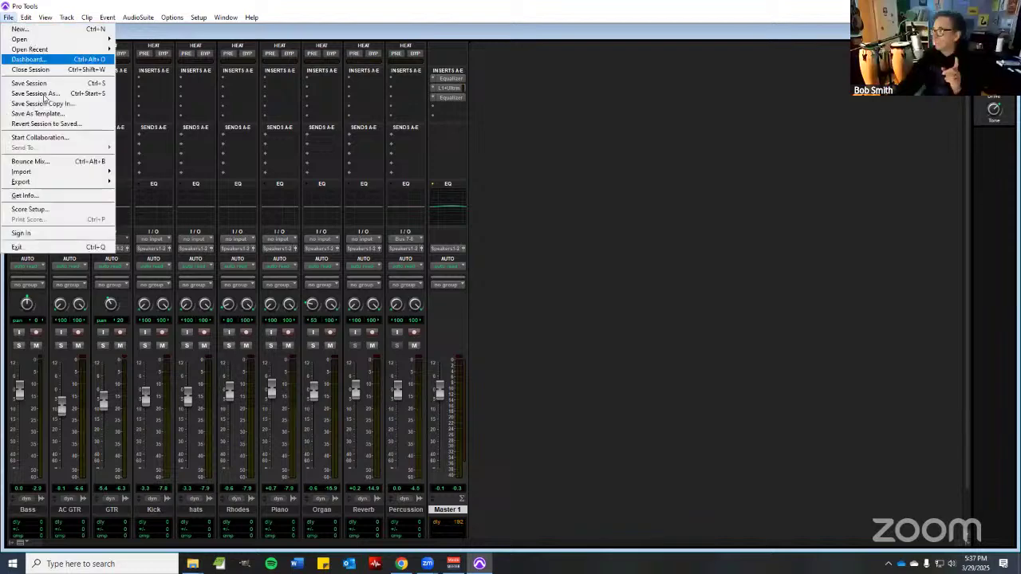
pyautogui.click(29, 83)
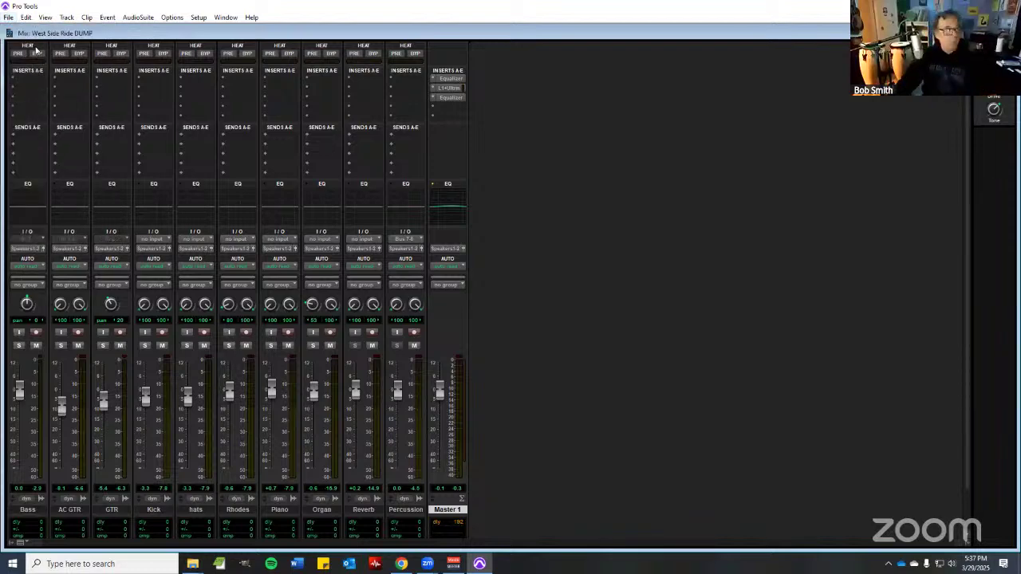
pyautogui.click(12, 17)
pyautogui.press('Up')
pyautogui.press('Right')
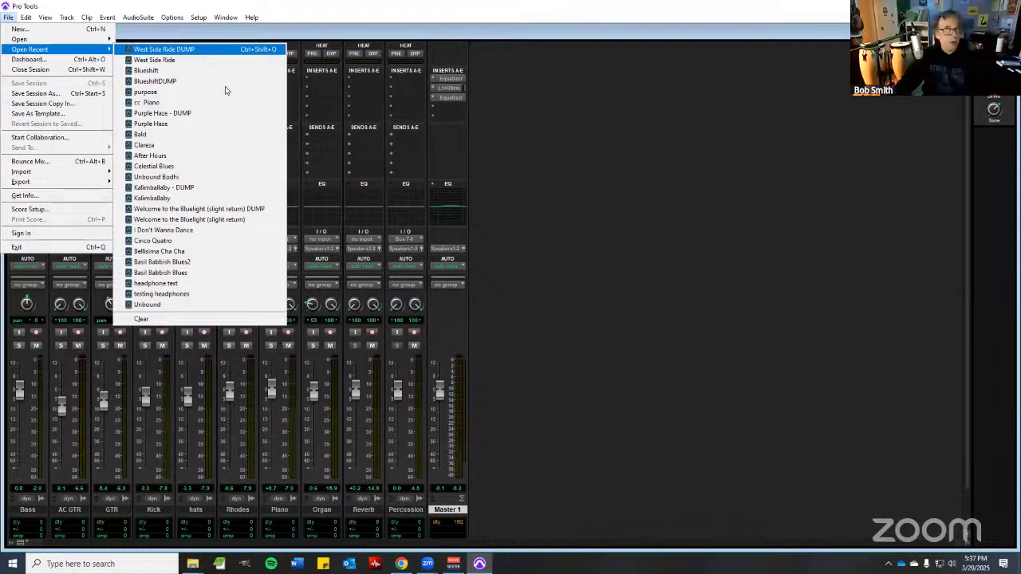
pyautogui.press('Down')
pyautogui.press('Down')
pyautogui.press('Down')
pyautogui.press('Down')
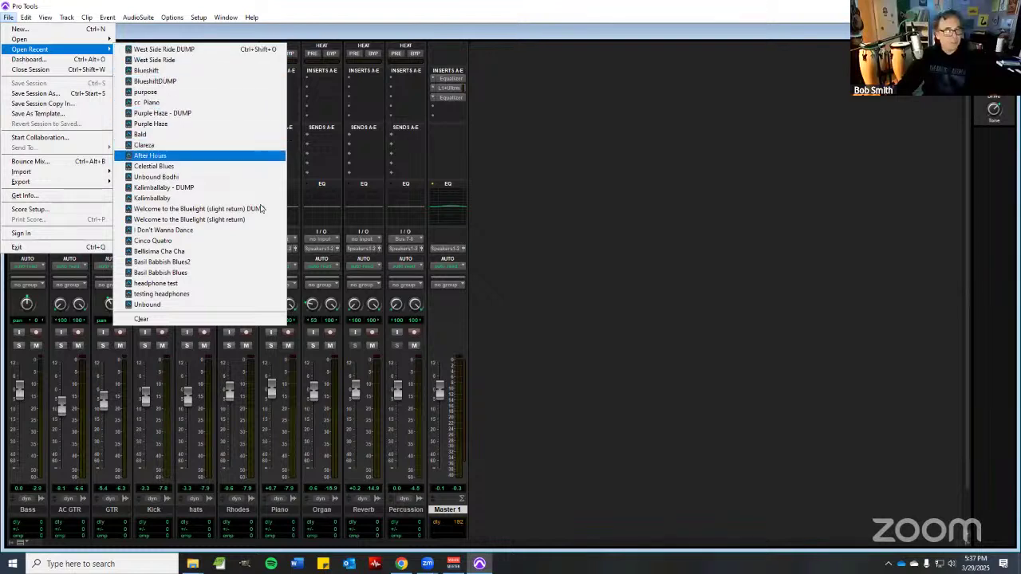
pyautogui.press('Up')
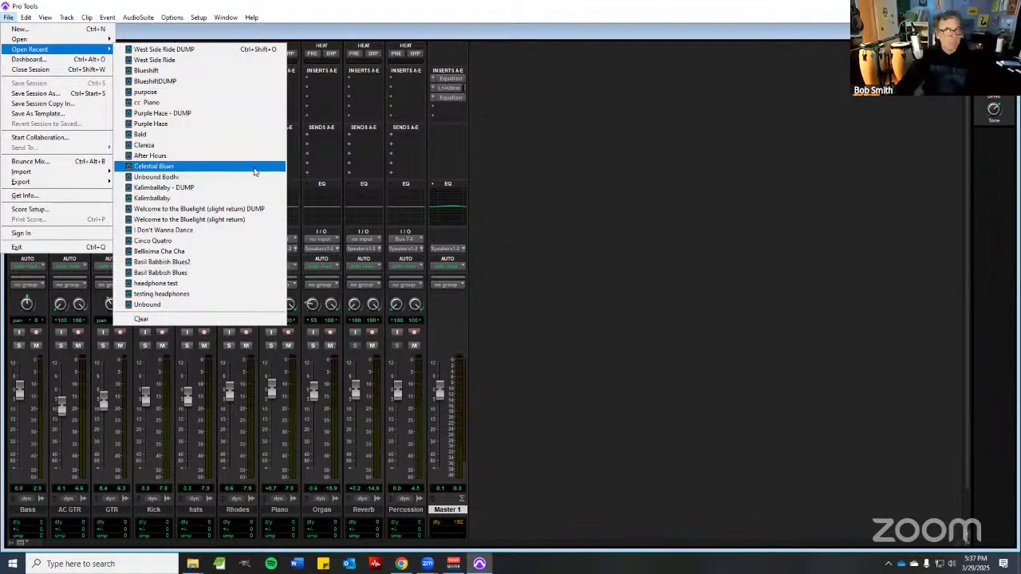
pyautogui.press('Return')
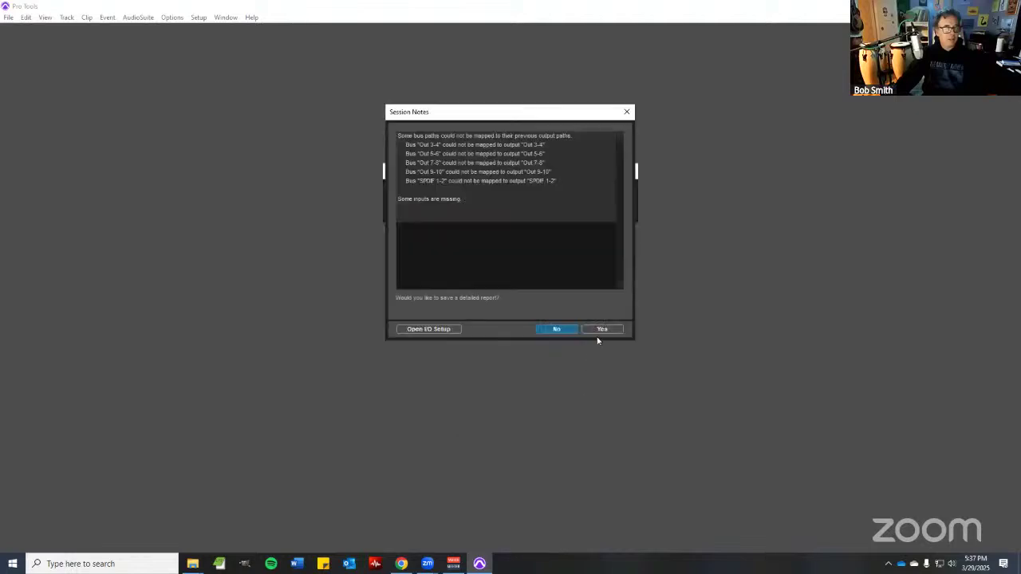
pyautogui.click(546, 328)
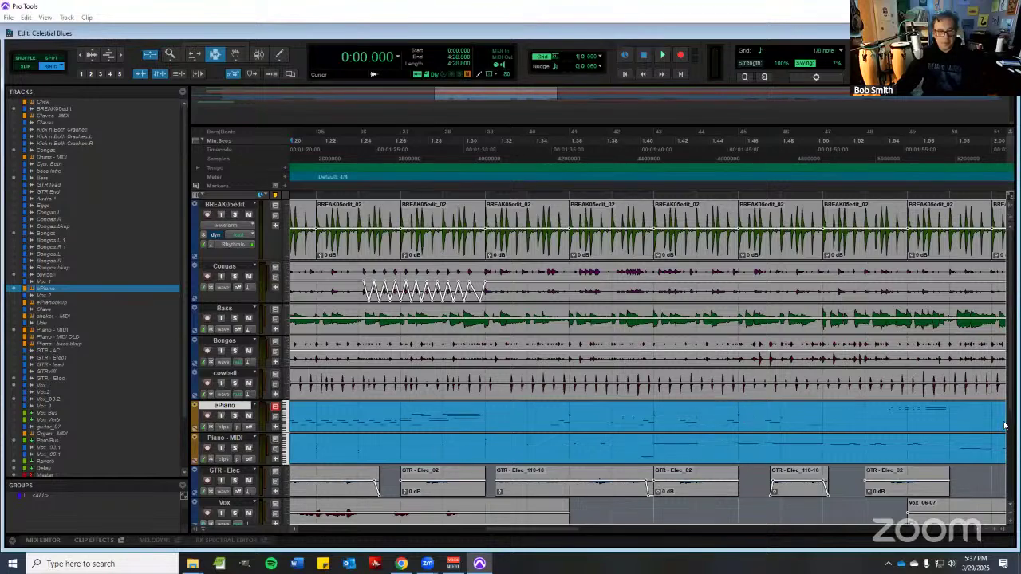
# - Play Celestial Blues with the Mix window open and set the Master 1 fader to about -14.5 dB
pyautogui.hotkey('ctrl', '=')
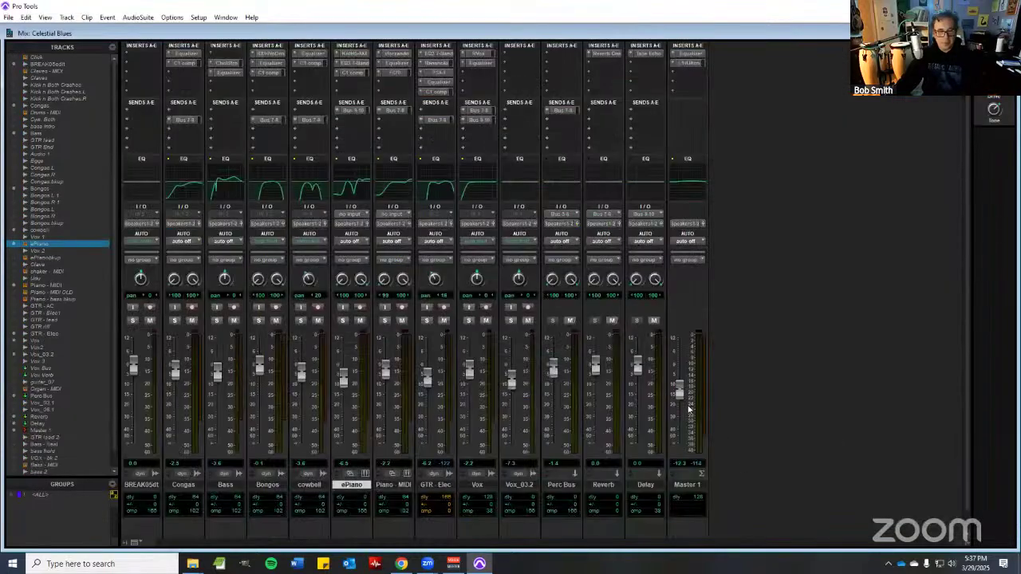
pyautogui.press('space')
pyautogui.moveTo(680, 406)
pyautogui.mouseDown()
pyautogui.moveTo(675, 423)
pyautogui.moveTo(683, 405)
pyautogui.mouseUp()
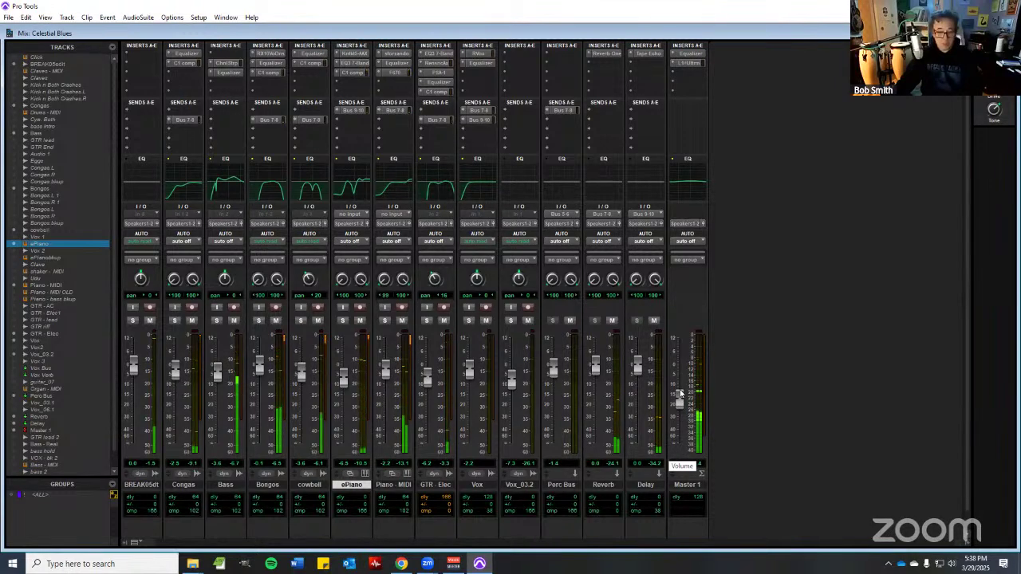
pyautogui.moveTo(679, 397); pyautogui.dragTo(684, 390)
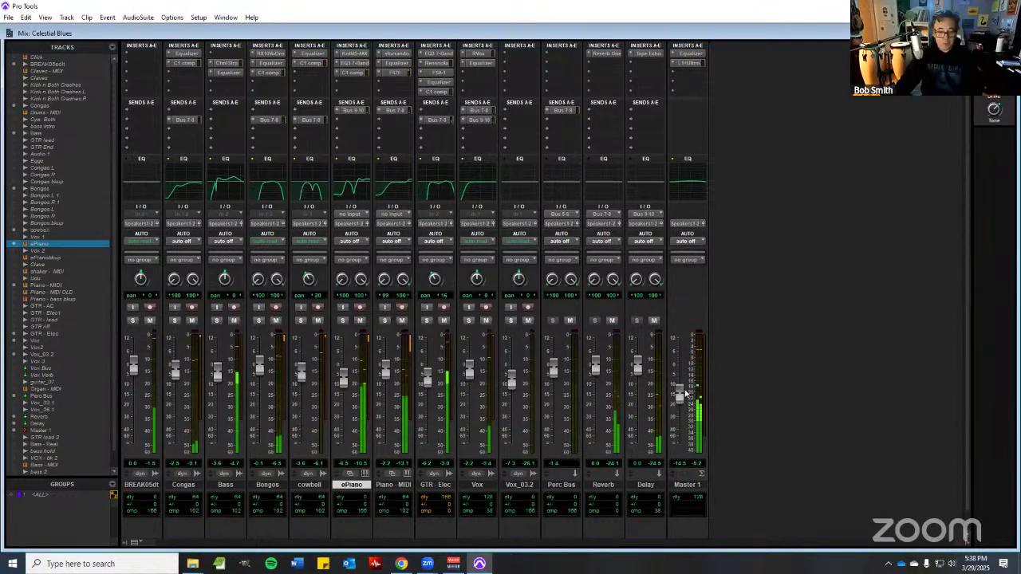
pyautogui.moveTo(685, 391); pyautogui.dragTo(694, 415)
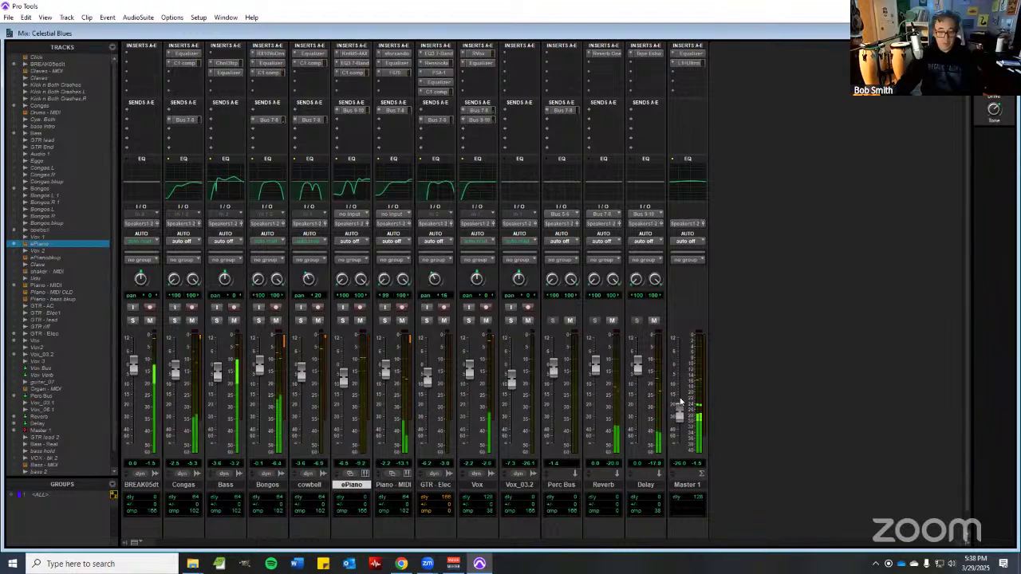
pyautogui.moveTo(680, 403)
pyautogui.mouseDown()
pyautogui.moveTo(680, 391)
pyautogui.moveTo(688, 407)
pyautogui.mouseUp()
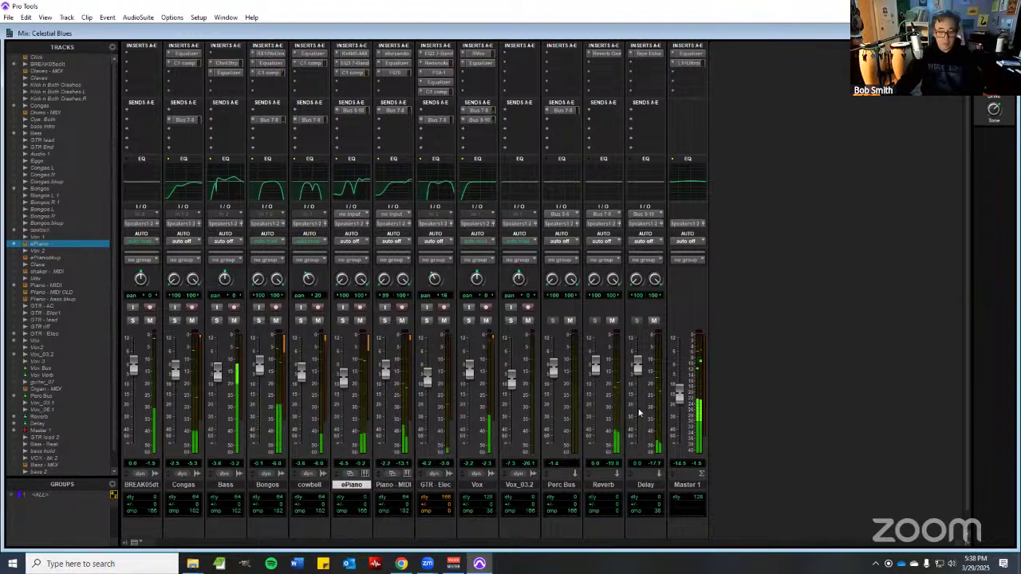
# - Solo the Bongos, cowbell, ePiano, Congas, Bass and BREAK05edit tracks during playback, and raise the system volume
pyautogui.click(258, 320)
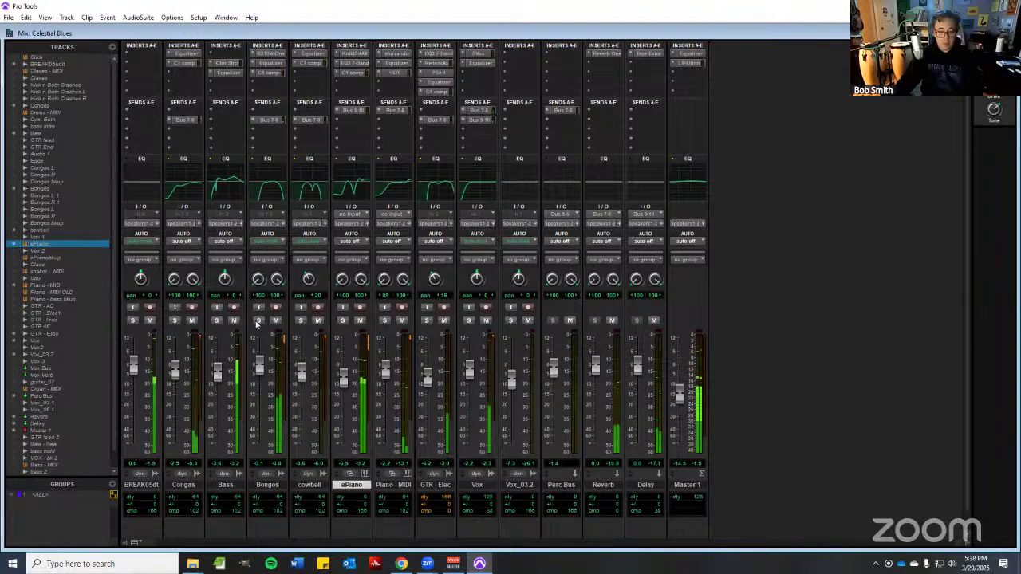
pyautogui.click(300, 320)
pyautogui.click(343, 321)
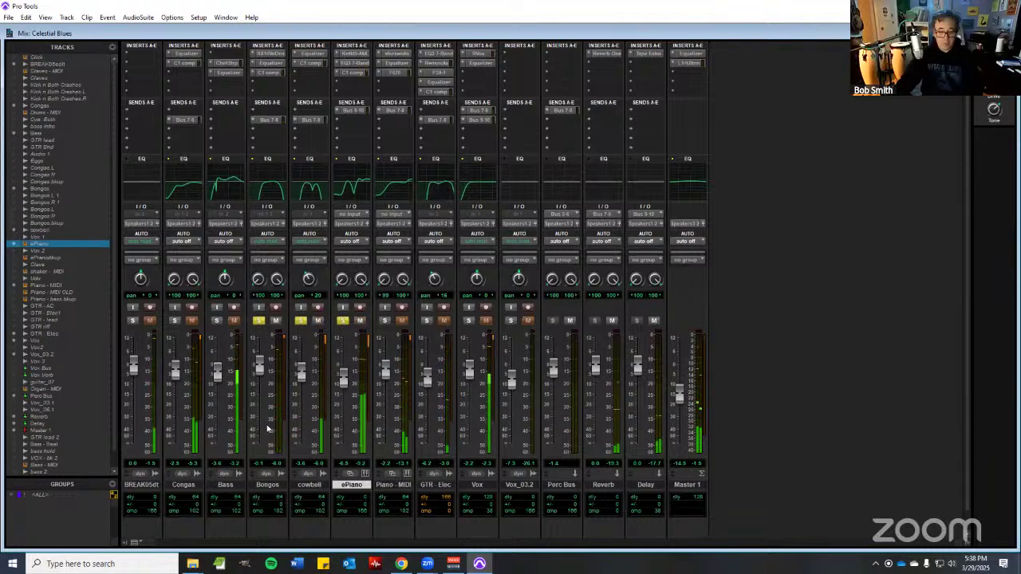
pyautogui.click(174, 320)
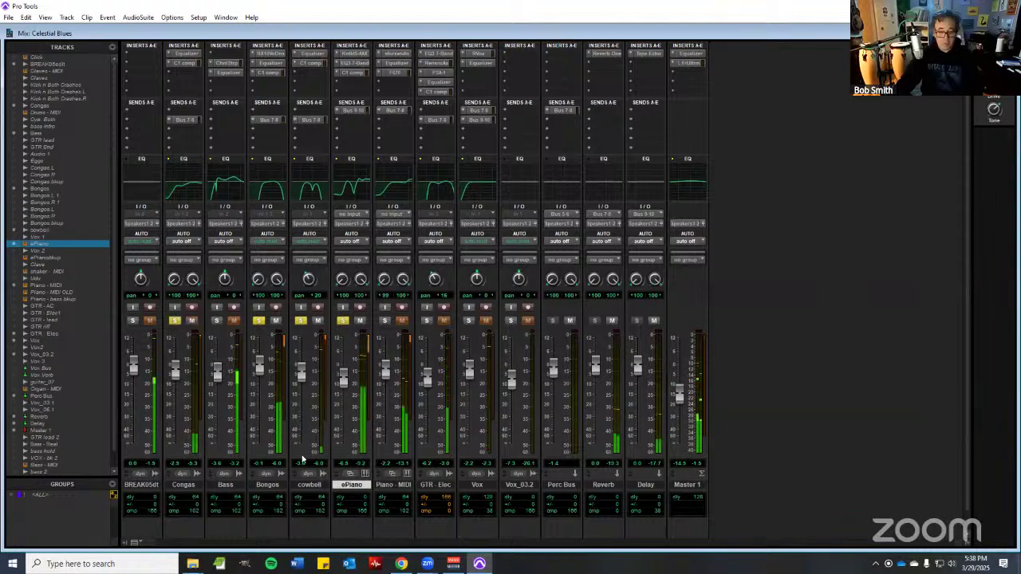
pyautogui.press('XF86AudioRaiseVolume')
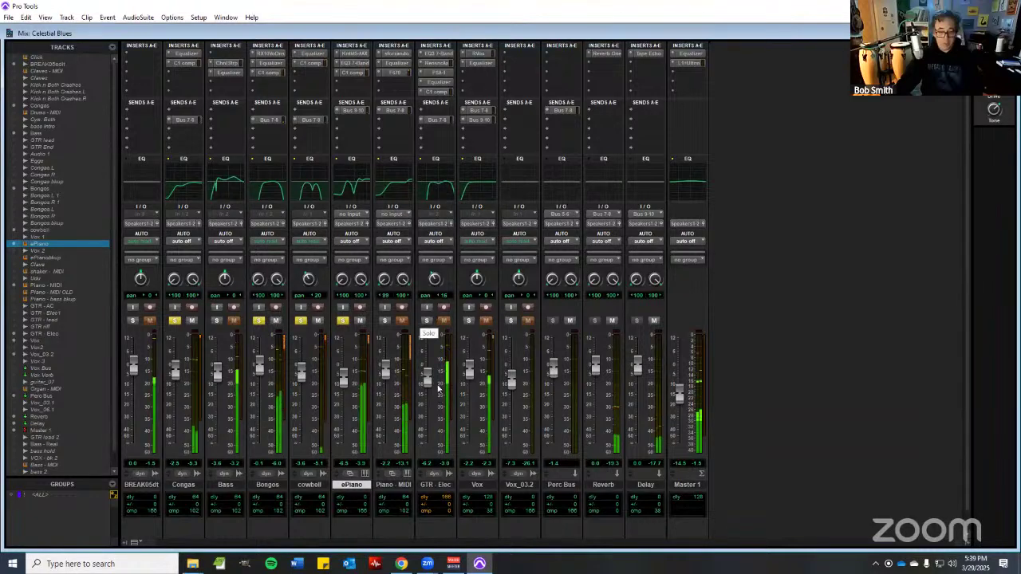
pyautogui.click(427, 321)
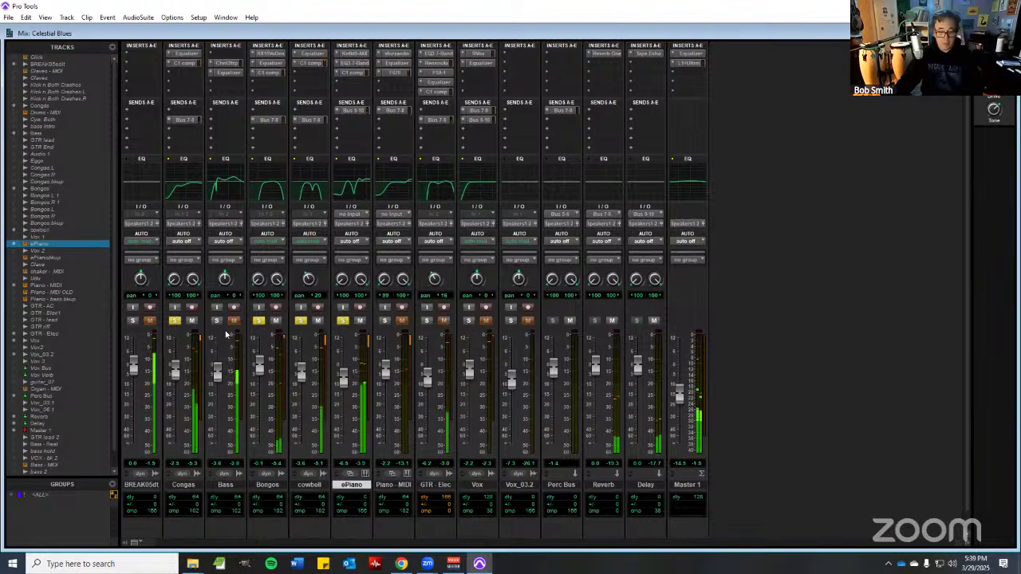
pyautogui.click(216, 321)
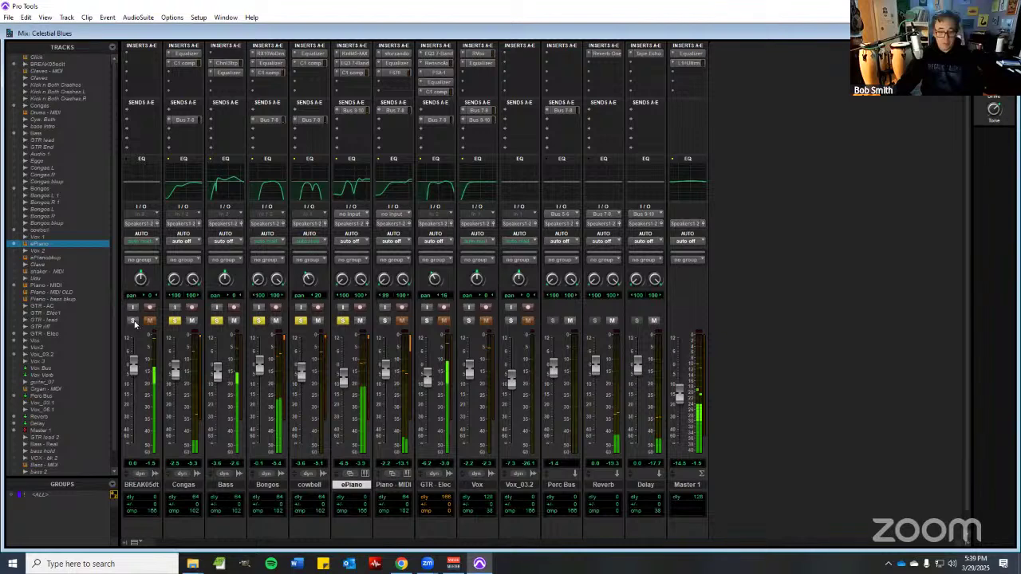
pyautogui.click(133, 320)
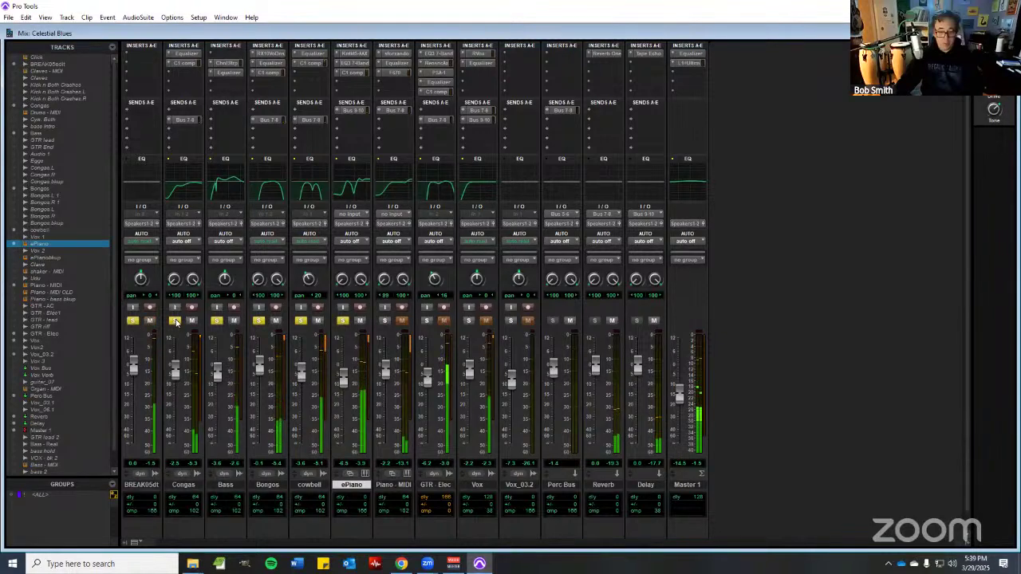
# - Unsolo the ePiano, cowbell, Bongos, Bass, Congas and BREAK05edit tracks one after another during playback
pyautogui.click(343, 321)
pyautogui.click(300, 321)
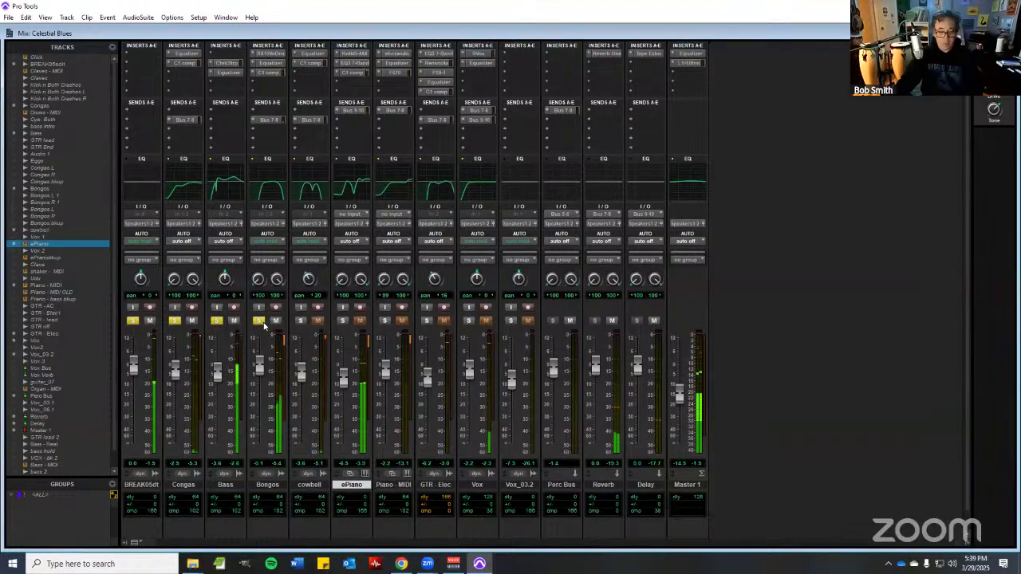
pyautogui.click(258, 320)
pyautogui.click(217, 320)
pyautogui.click(175, 320)
pyautogui.click(133, 320)
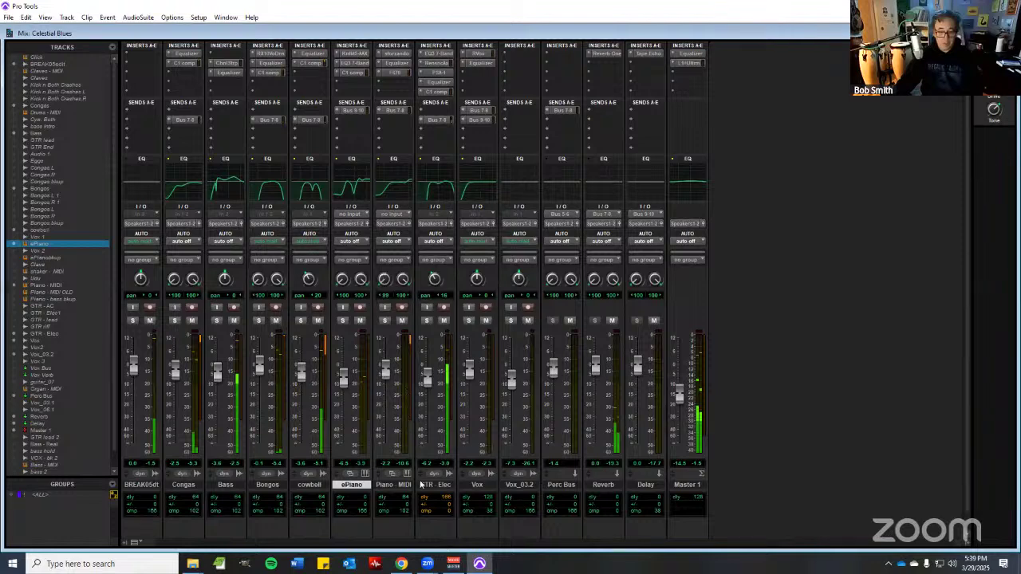
# - Bring up Voicemeeter Banana and check its input and output levels
pyautogui.click(454, 564)
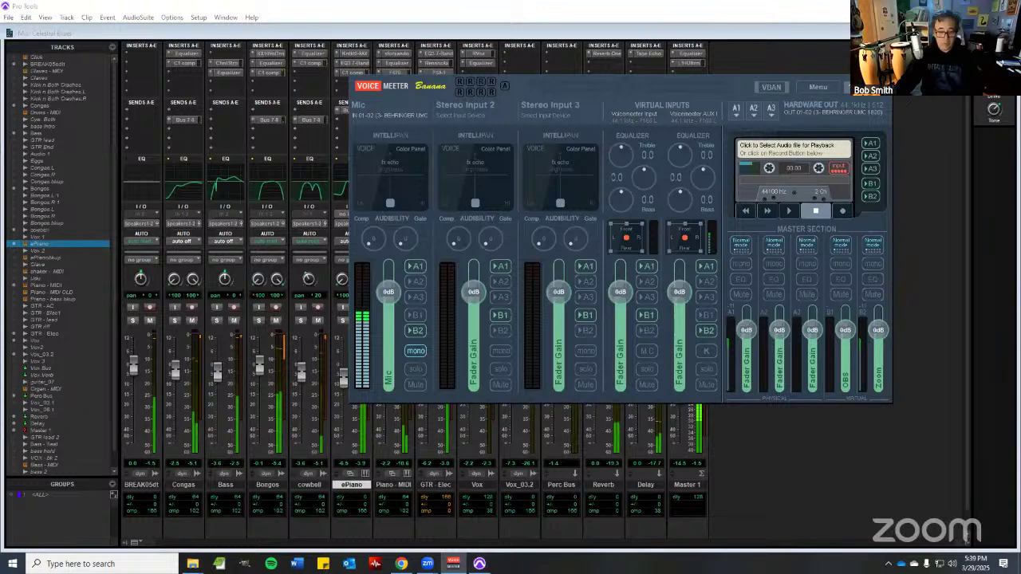
pyautogui.click(563, 410)
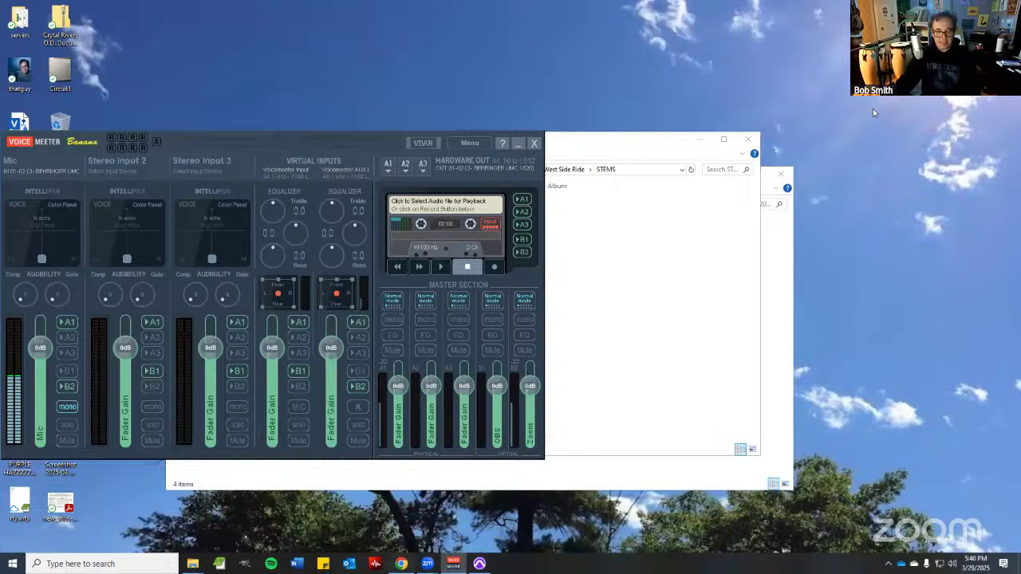
# - Open the Gmail inbox in Chrome, skim the recent mail, and try to start a new message
pyautogui.hotkey('alt', 'Tab')
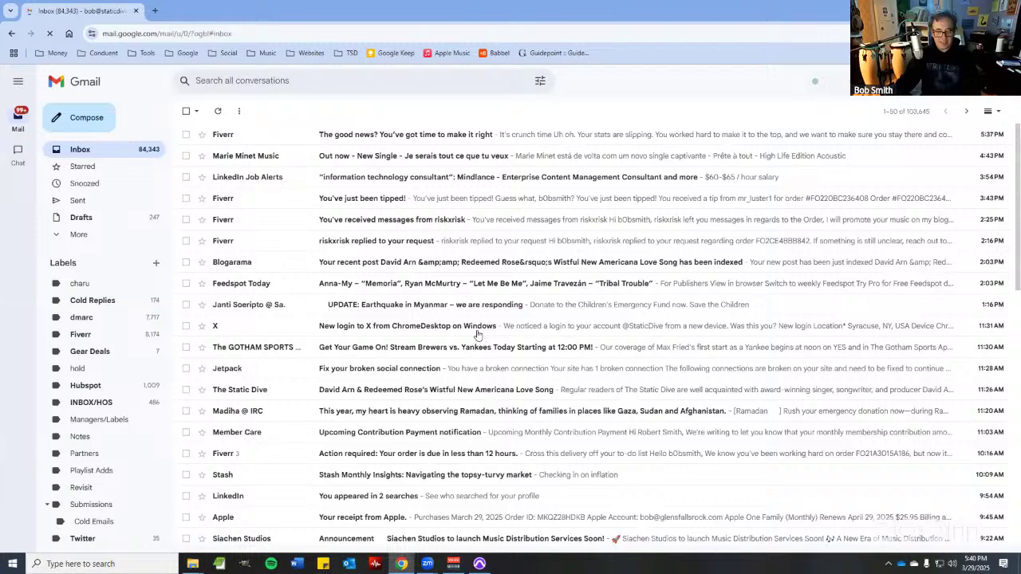
pyautogui.press('super+Down')
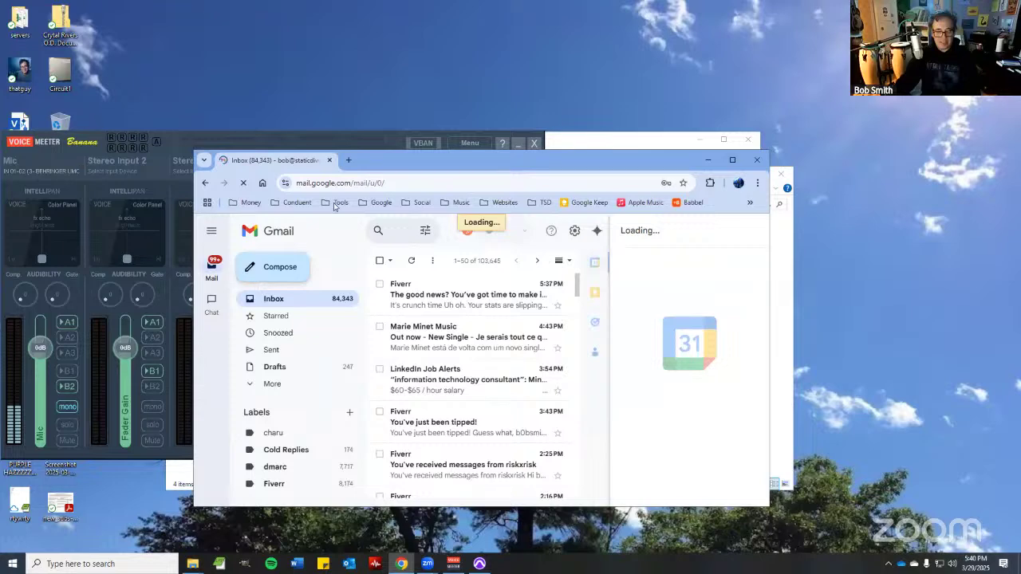
pyautogui.press('super+Up')
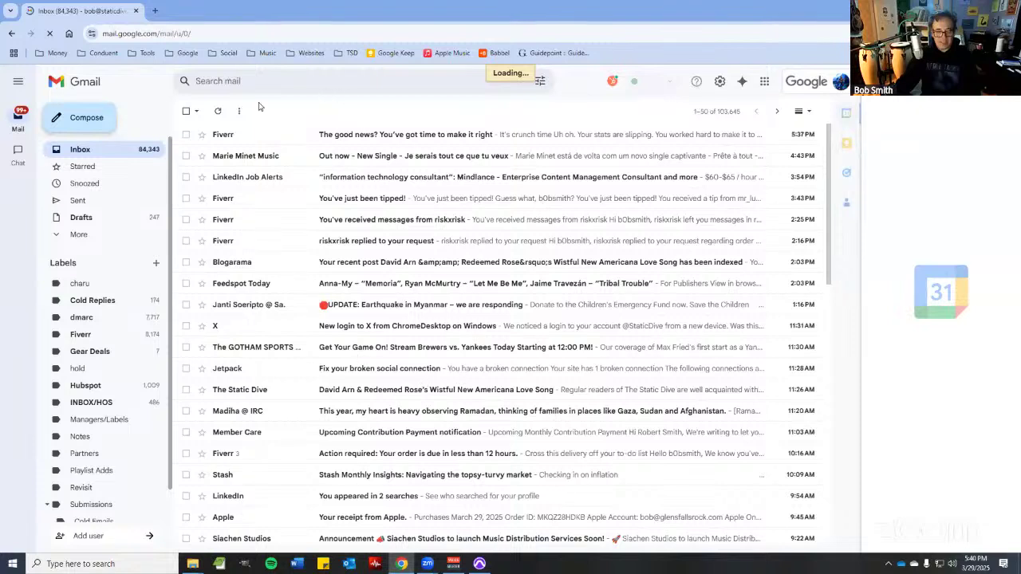
pyautogui.press('super+Down')
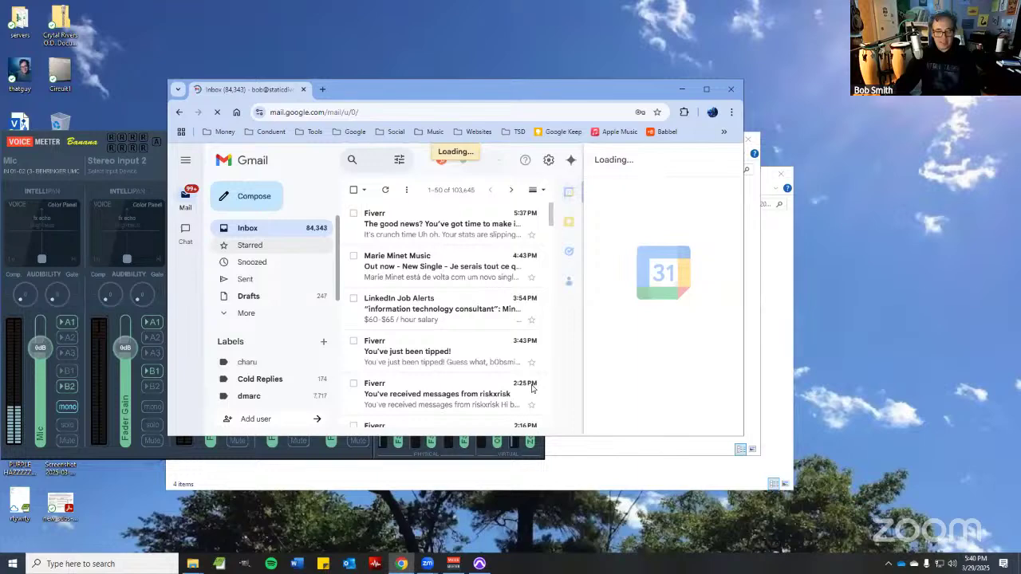
pyautogui.hotkey('alt', 'Home')
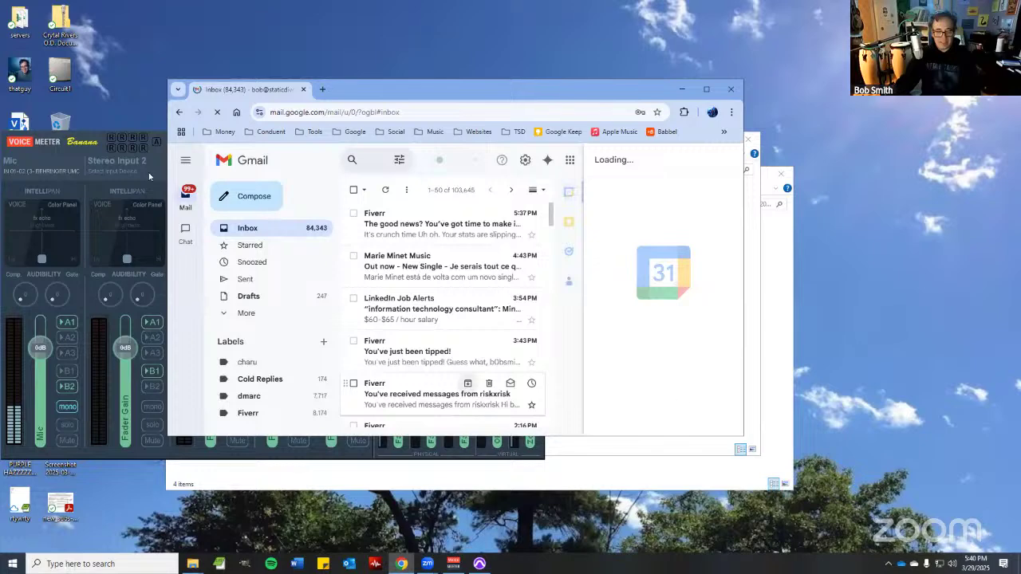
pyautogui.press('super+Up')
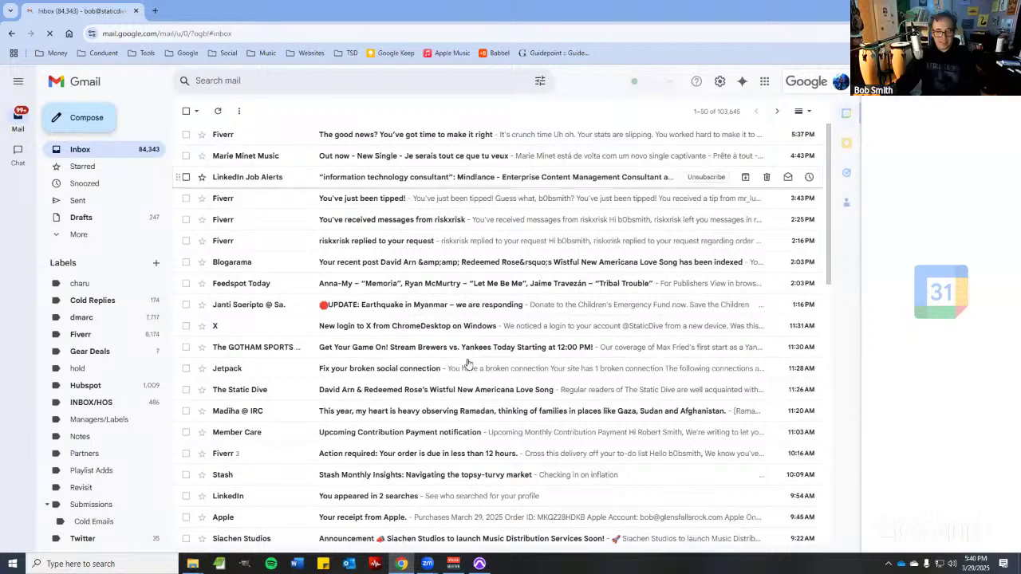
pyautogui.scroll(-2, 398, 360)
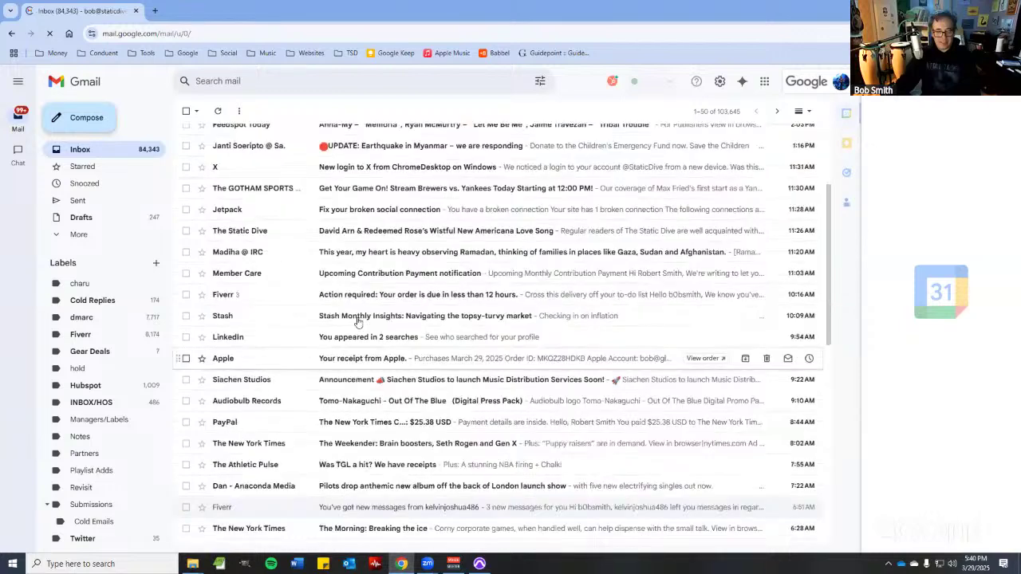
pyautogui.scroll(1, 399, 383)
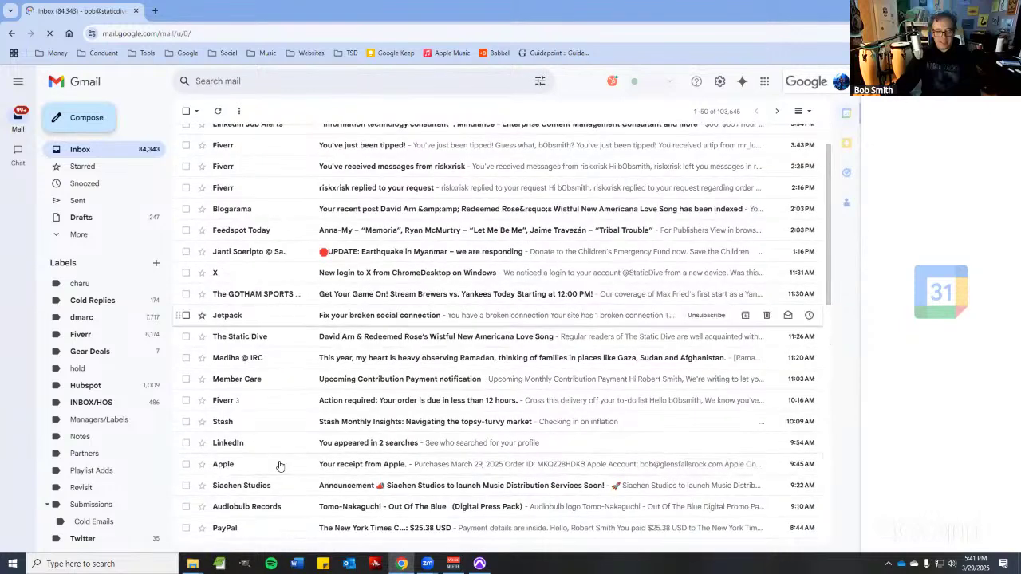
pyautogui.click(94, 118)
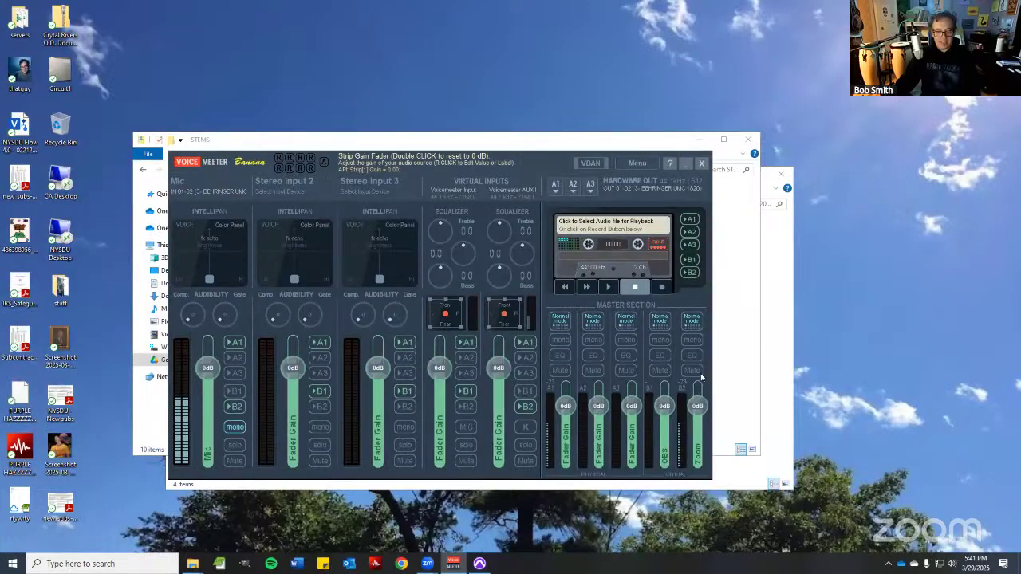
# - Switch to Pro Tools, lower the system volume, and try to close the Celestial Blues session
pyautogui.hotkey('alt', 'Tab')
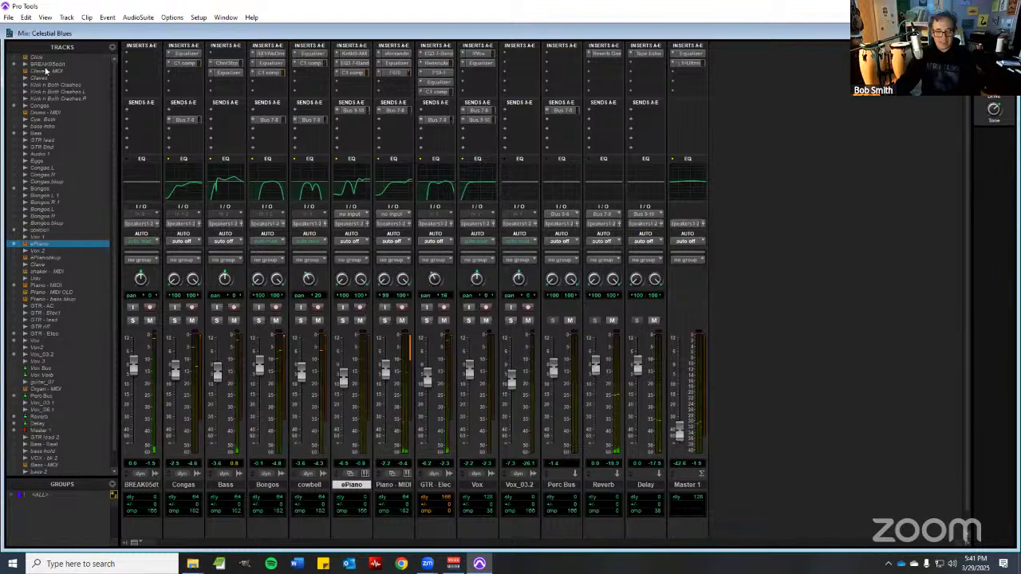
pyautogui.hotkey('alt', 'f')
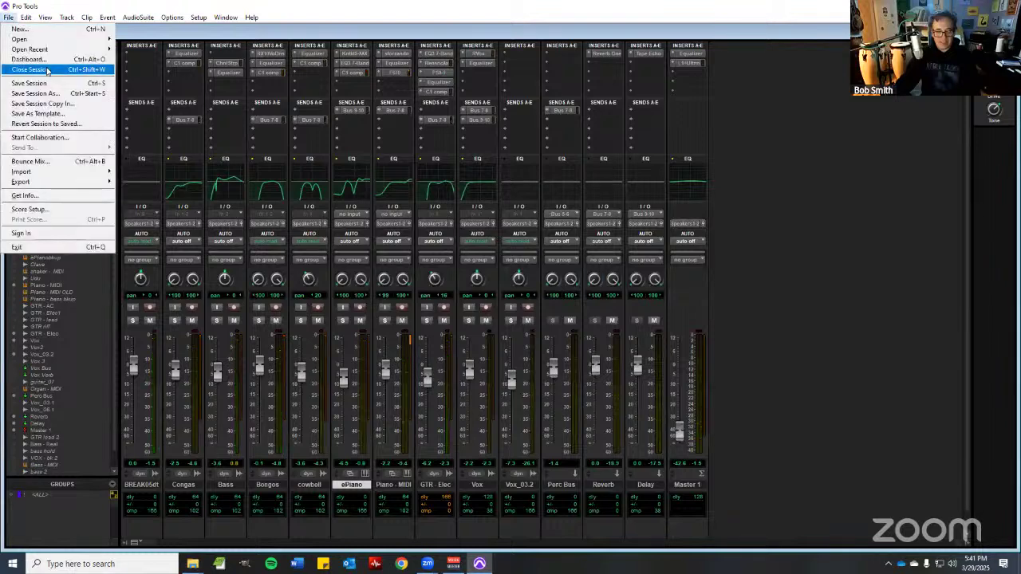
pyautogui.press('XF86AudioLowerVolume')
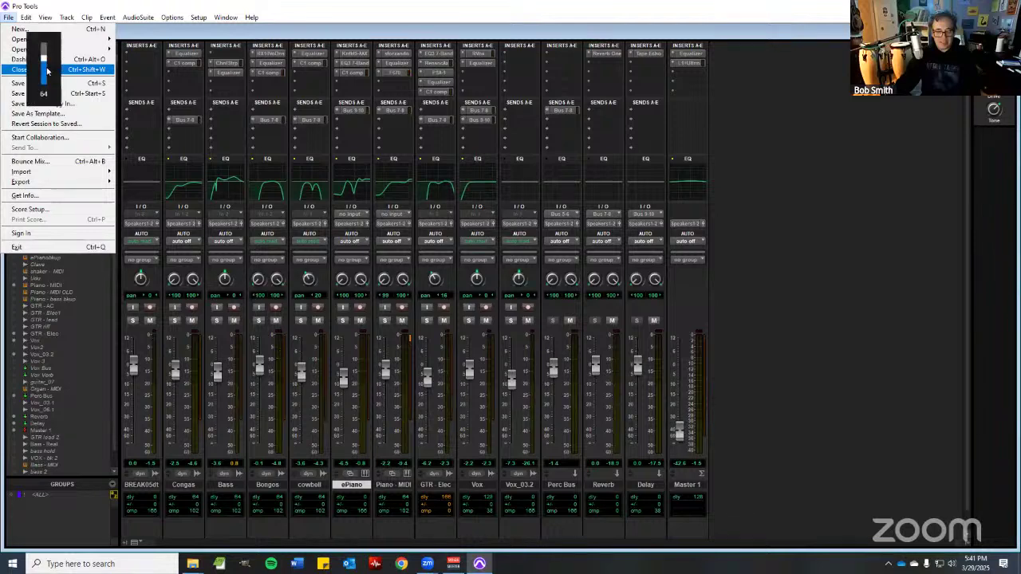
pyautogui.press('XF86AudioLowerVolume')
pyautogui.press('XF86AudioLowerVolume')
pyautogui.press('XF86AudioLowerVolume')
pyautogui.press('XF86AudioLowerVolume')
pyautogui.press('XF86AudioLowerVolume')
pyautogui.press('XF86AudioLowerVolume')
pyautogui.press('XF86AudioLowerVolume')
pyautogui.press('XF86AudioLowerVolume')
pyautogui.press('XF86AudioLowerVolume')
pyautogui.press('XF86AudioLowerVolume')
pyautogui.press('XF86AudioLowerVolume')
pyautogui.press('XF86AudioLowerVolume')
pyautogui.press('XF86AudioLowerVolume')
pyautogui.press('XF86AudioLowerVolume')
pyautogui.press('XF86AudioLowerVolume')
pyautogui.press('XF86AudioLowerVolume')
pyautogui.press('XF86AudioLowerVolume')
pyautogui.press('XF86AudioLowerVolume')
pyautogui.press('Return')
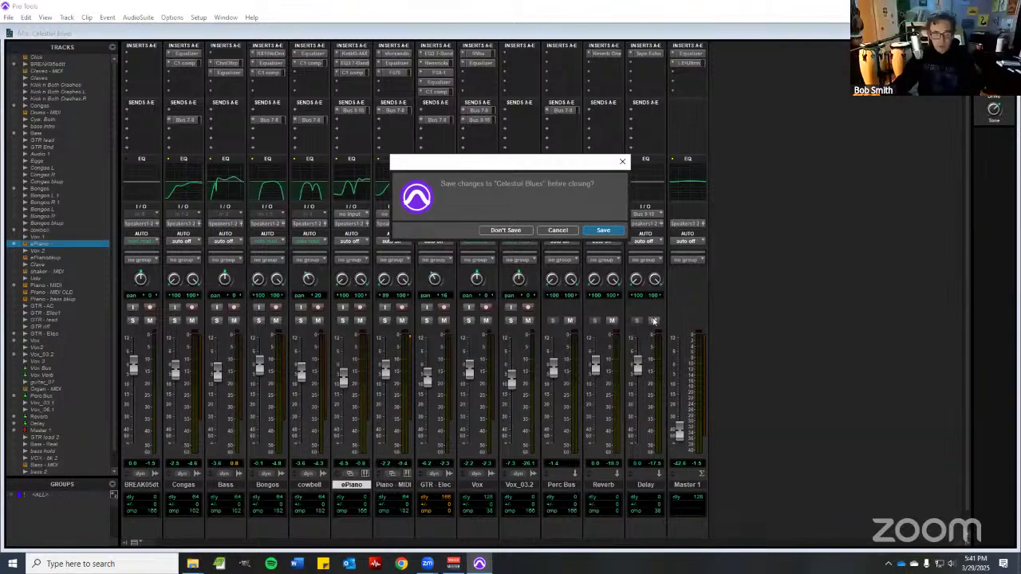
pyautogui.press('Escape')
# - Set the Master 1 fader to about -19.3 dB and switch to the Edit window
pyautogui.moveTo(680, 431); pyautogui.dragTo(683, 405)
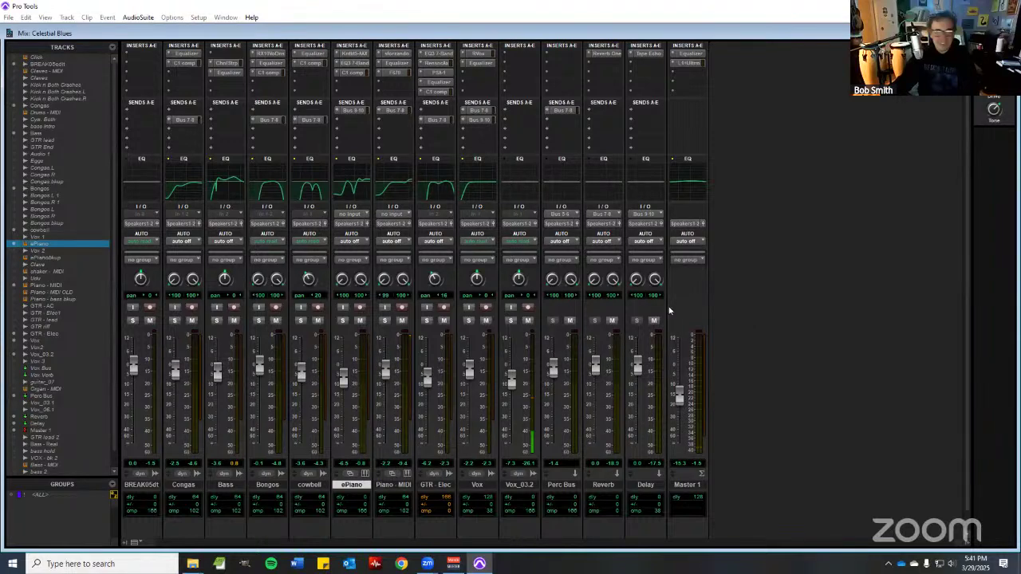
pyautogui.hotkey('ctrl', '=')
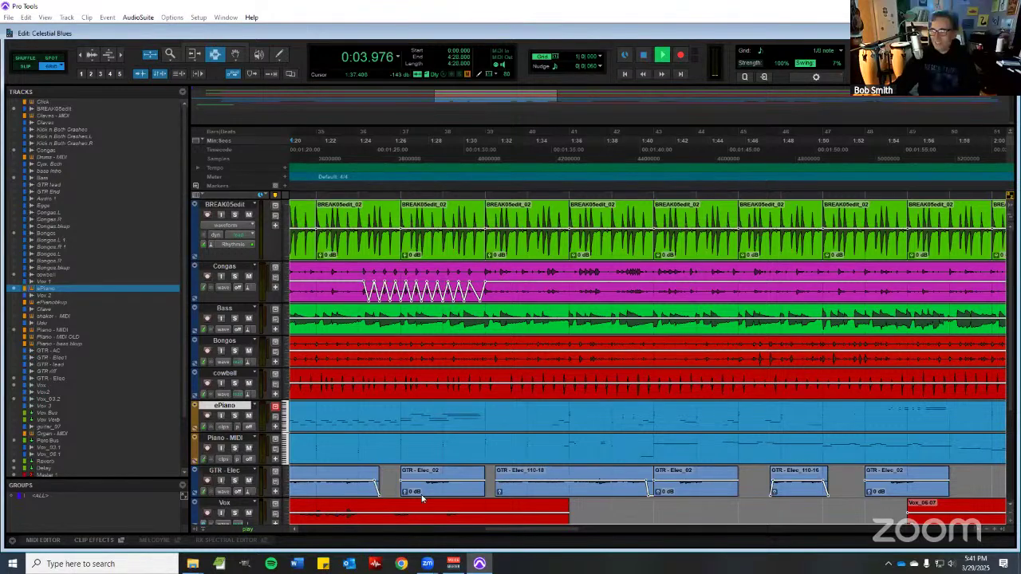
# - Minimize Pro Tools, load Gmail in Chrome again, and show the desktop
pyautogui.click(960, 6)
pyautogui.click(402, 564)
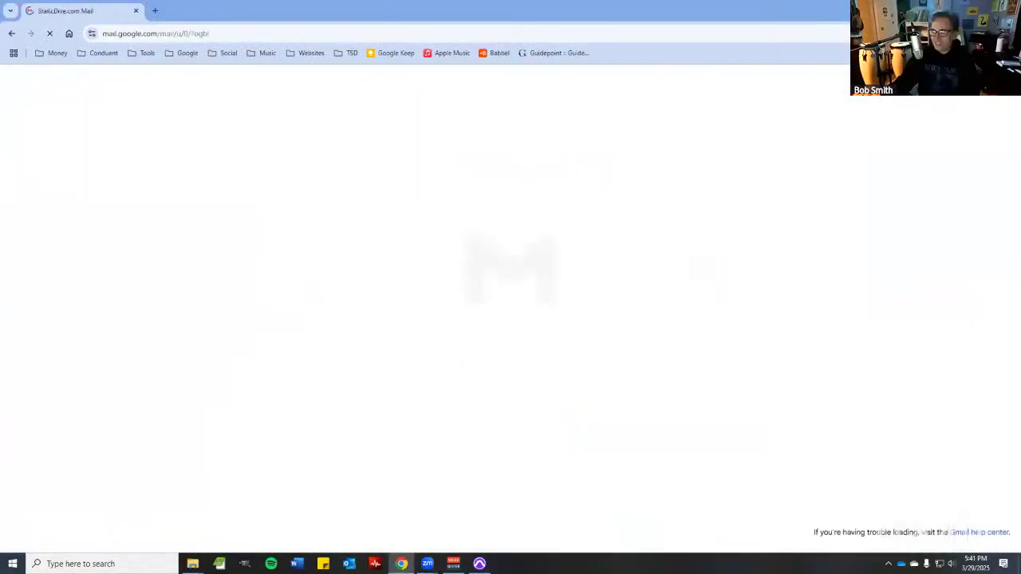
pyautogui.press('super+d')
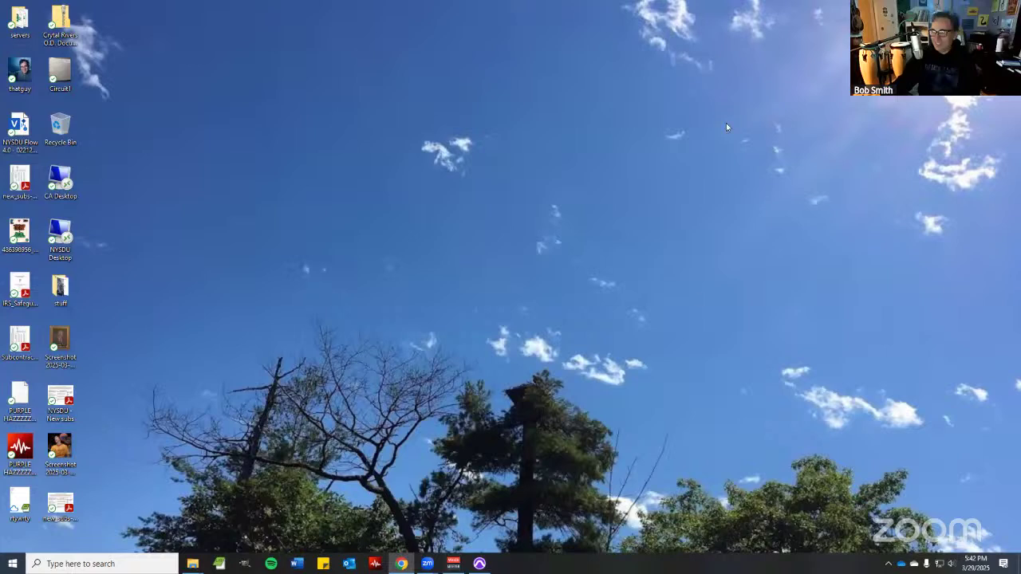
pyautogui.click(356, 565)
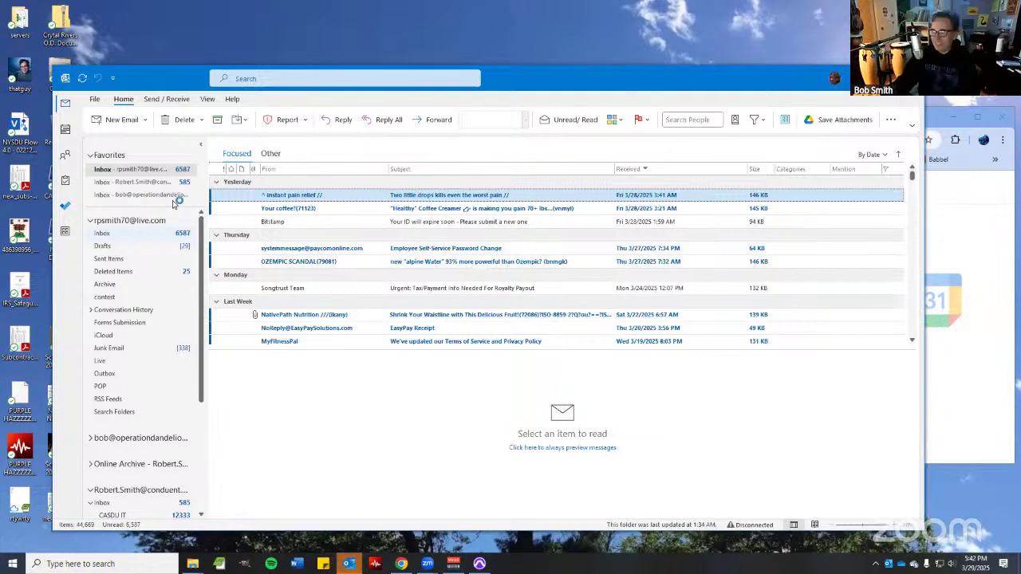
pyautogui.click(139, 195)
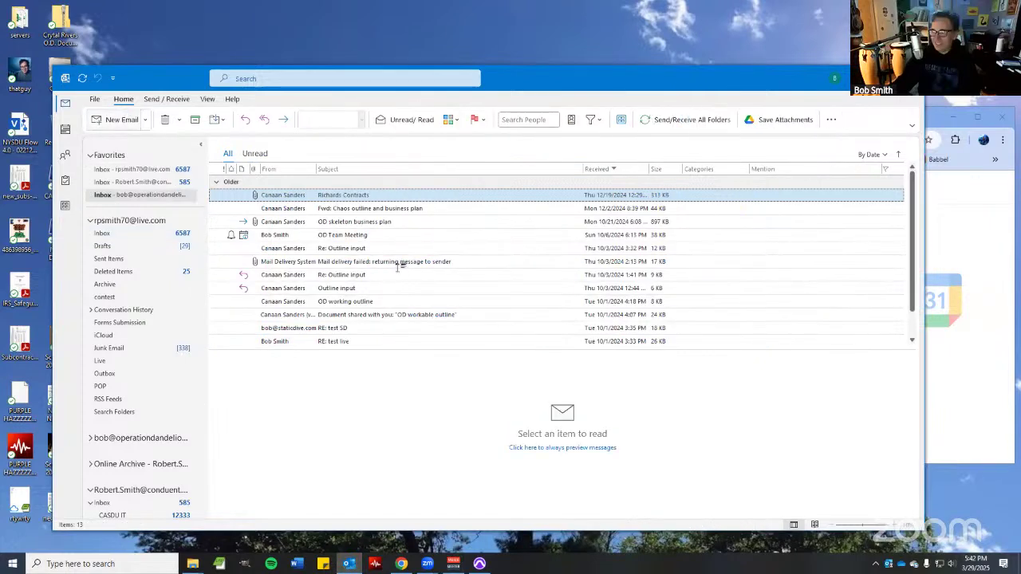
pyautogui.hotkey('ctrl', 'n')
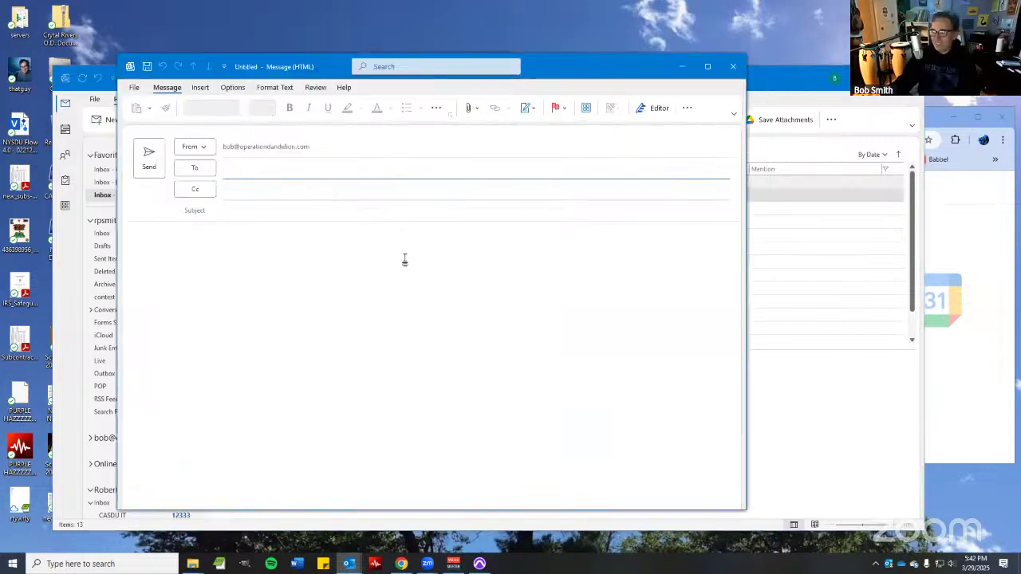
pyautogui.write('kilo')
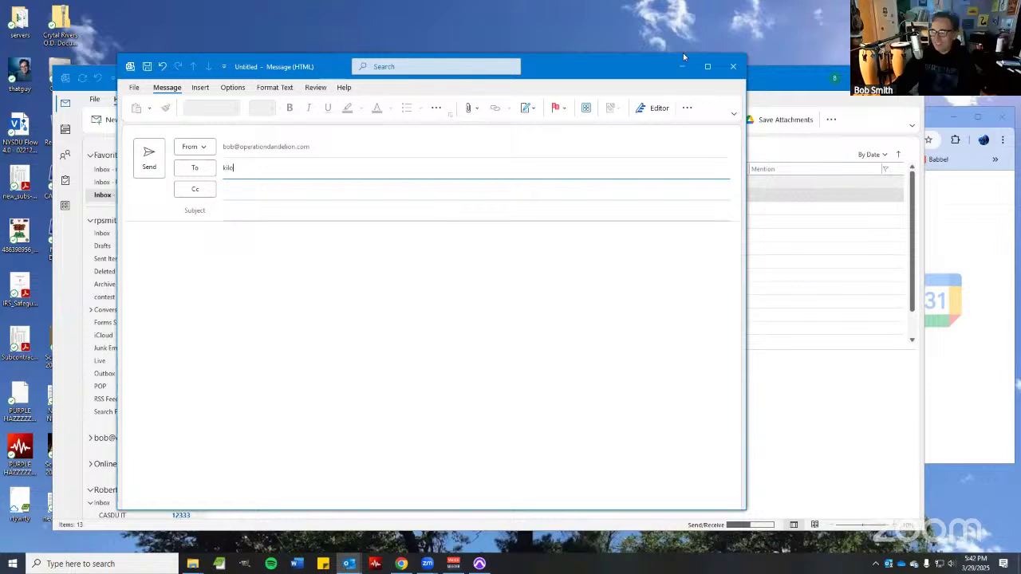
pyautogui.click(734, 67)
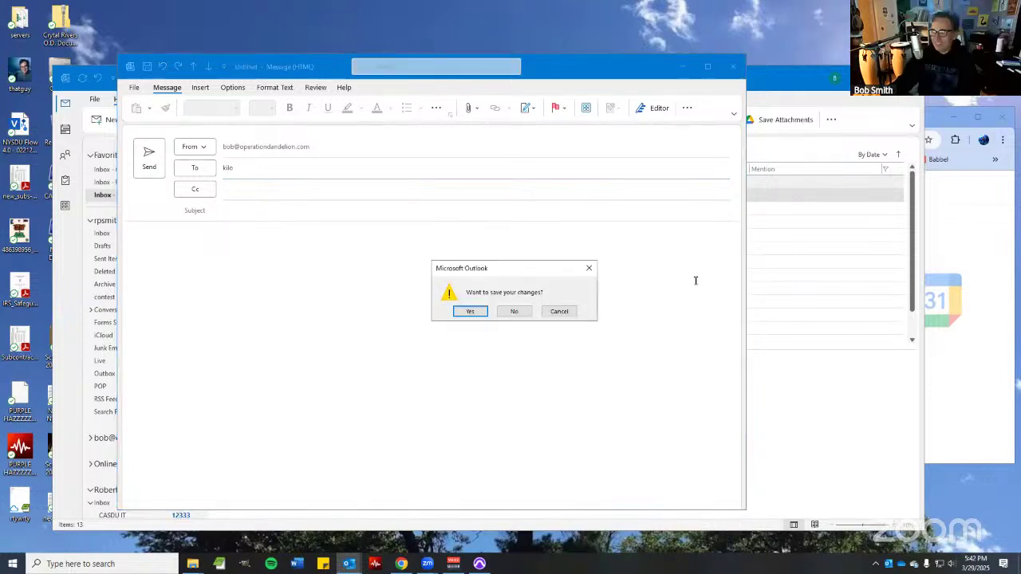
# - Switch to Gmail in Chrome and address a new message to the recipient's House of Static contact
pyautogui.hotkey('alt', 'Tab')
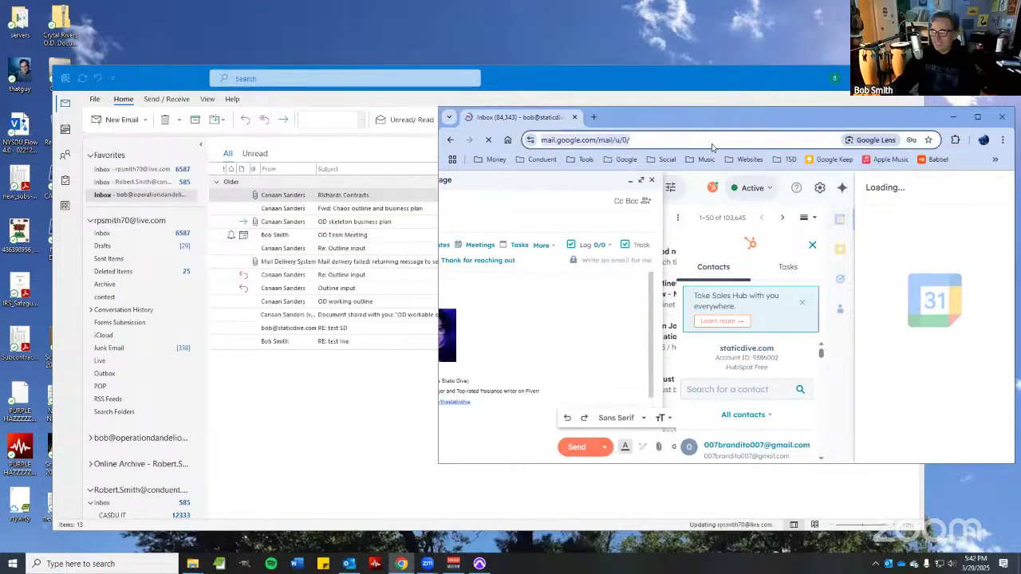
pyautogui.moveTo(712, 119); pyautogui.dragTo(445, 145)
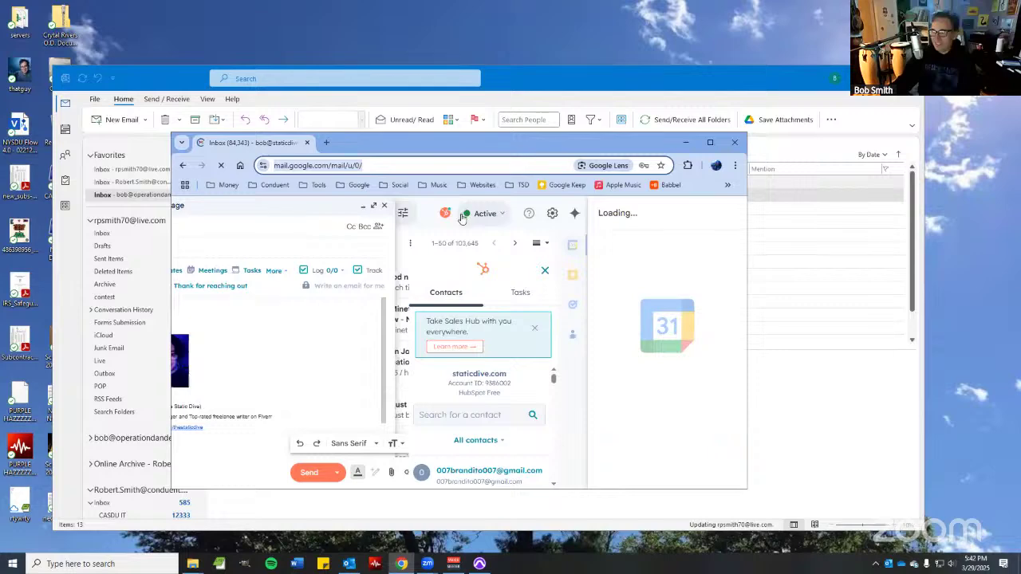
pyautogui.click(403, 564)
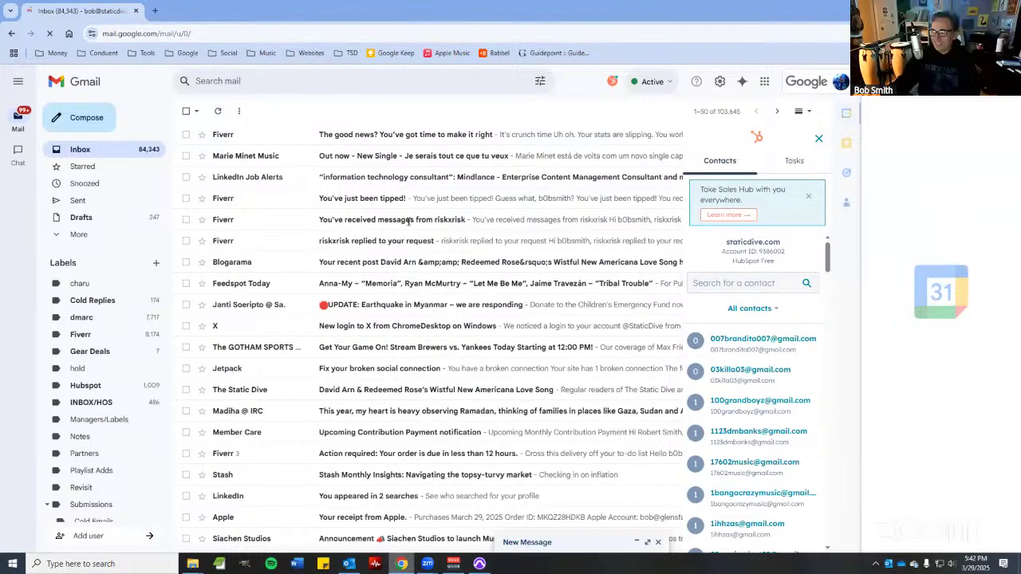
pyautogui.write('kilo')
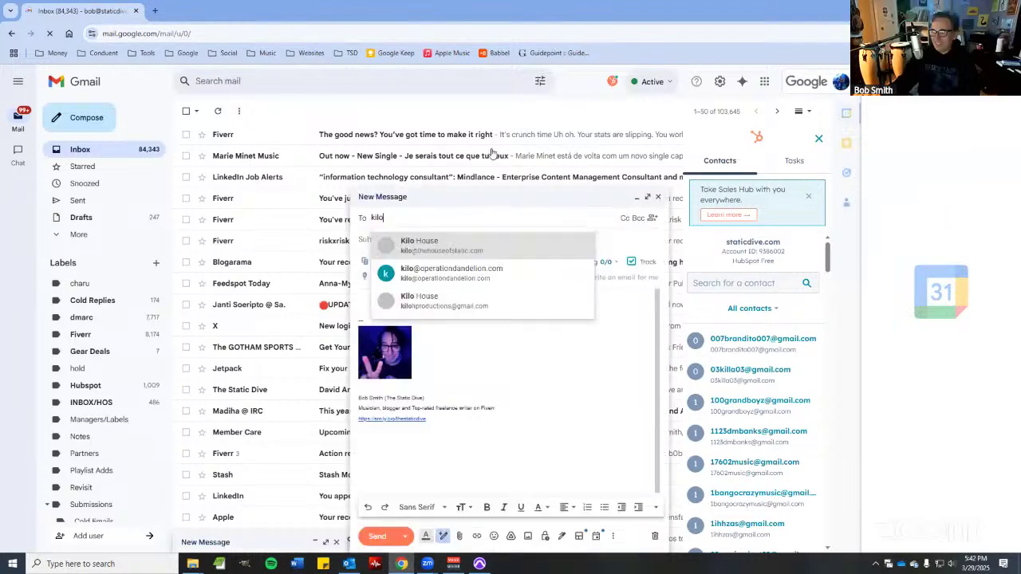
pyautogui.press('Return')
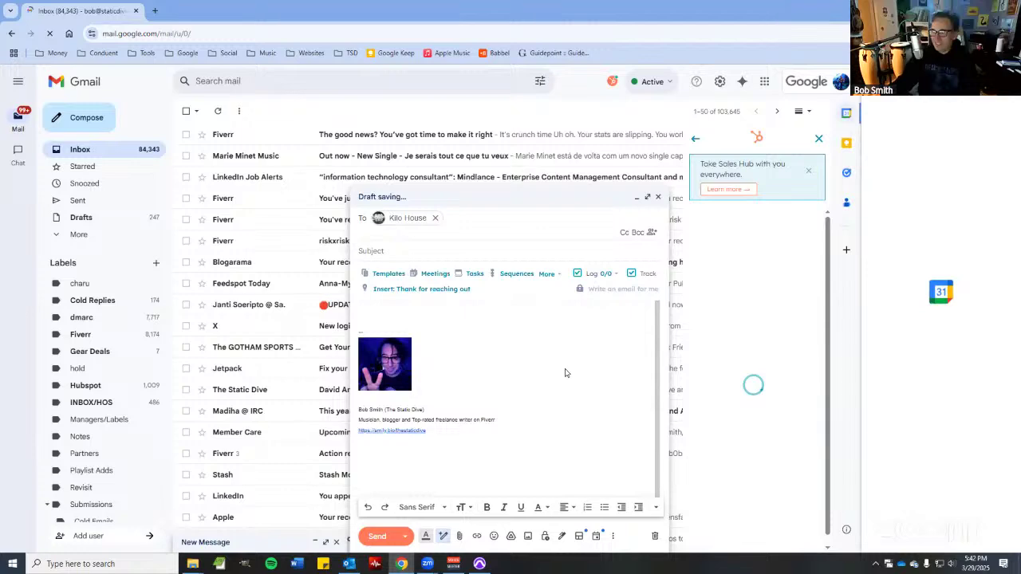
# - Give the new Gmail message the subject "West Side Ride STEMS"
pyautogui.hotkey('alt', 'Tab')
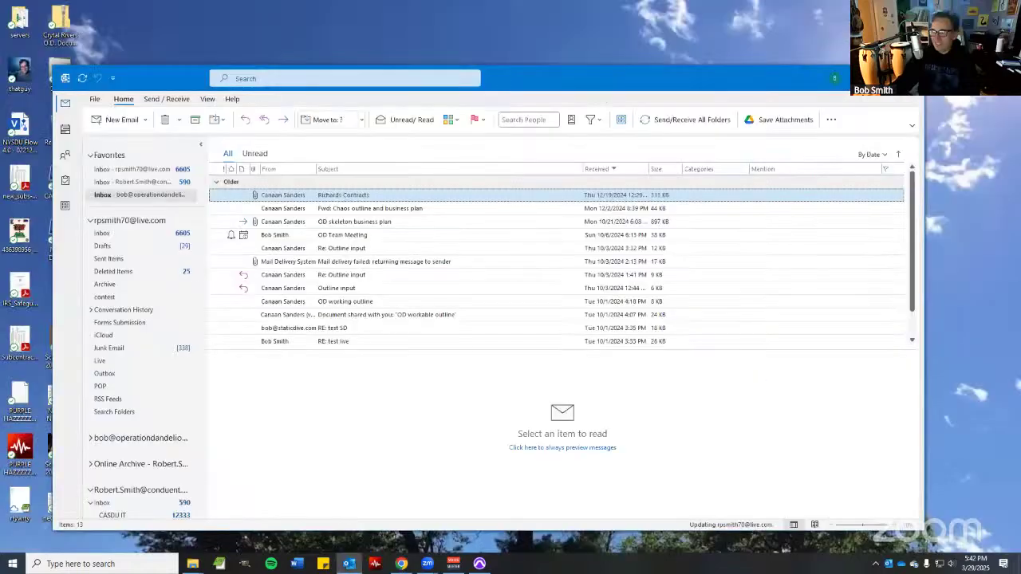
pyautogui.hotkey('alt', 'Tab')
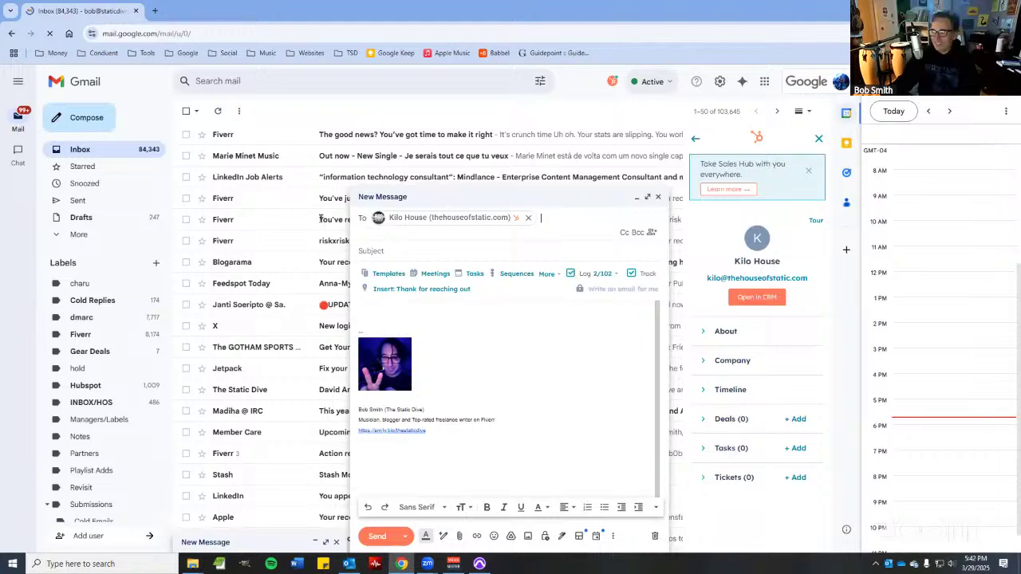
pyautogui.press('super+Down')
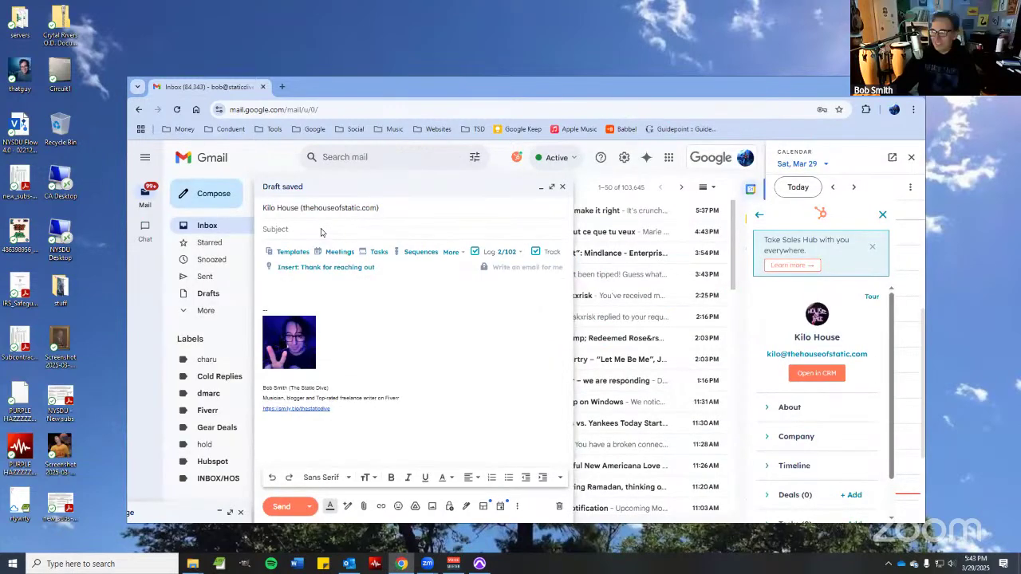
pyautogui.click(323, 229)
pyautogui.write('West Side Ride STEMS')
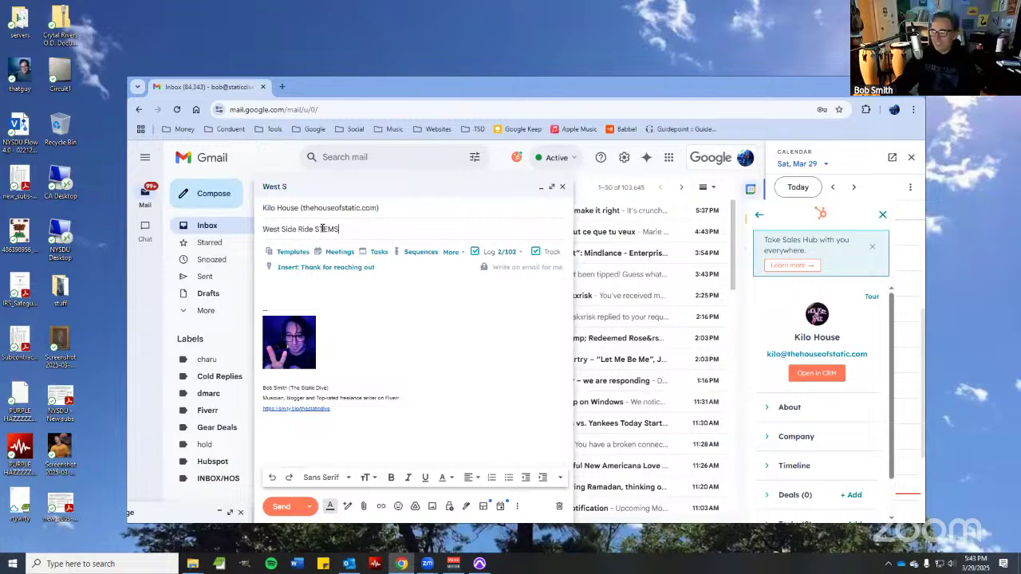
# - Write "West Side Ride" and "128 BPM" as separate lines in the message body
pyautogui.press('Tab')
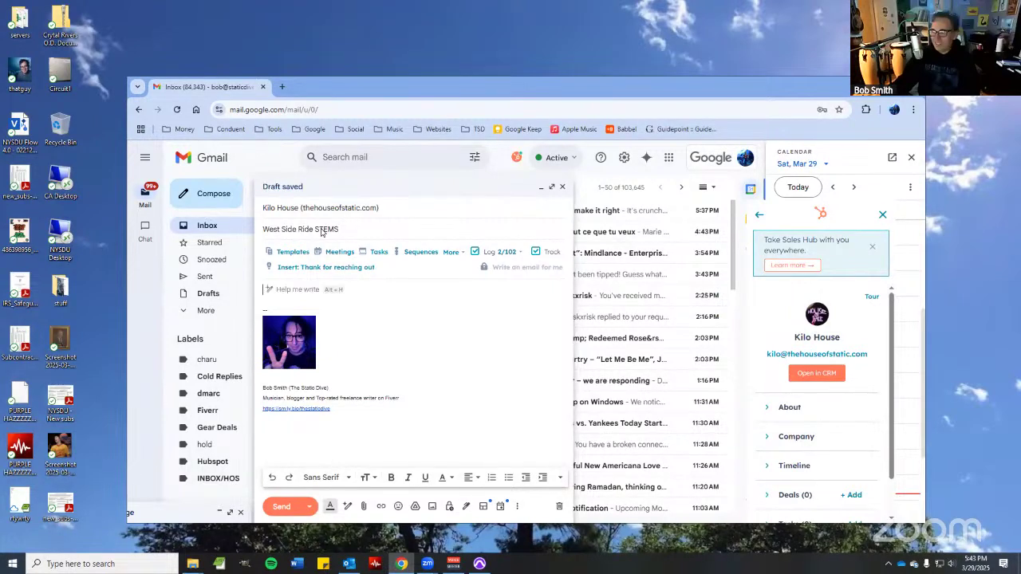
pyautogui.write('West Side Ride')
pyautogui.press('Return')
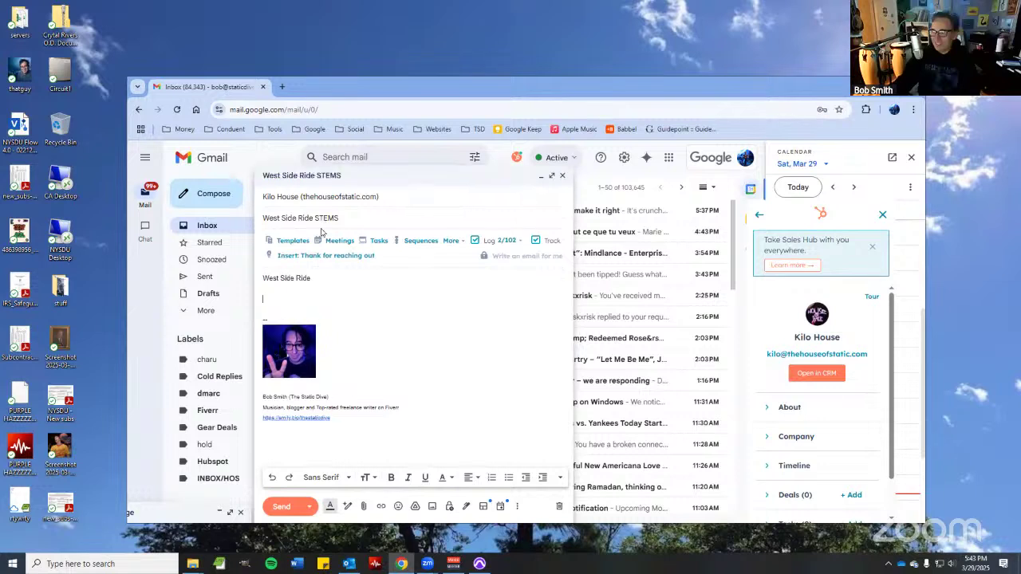
pyautogui.write('128 BPM')
pyautogui.press('Return')
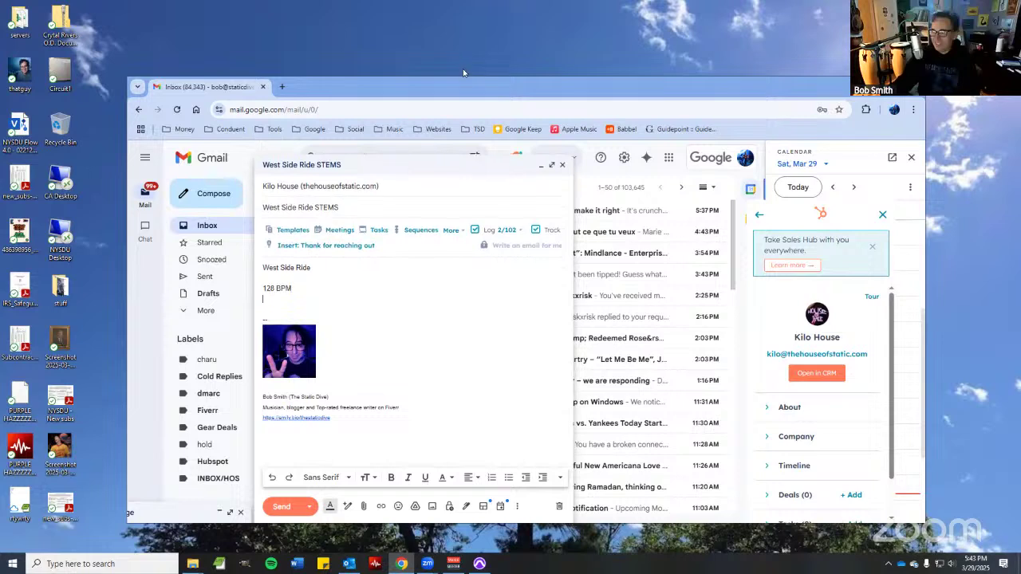
# - Open Google Drive in a separate browser tab, maximize the window, and open the House of Static folder
pyautogui.click(309, 130)
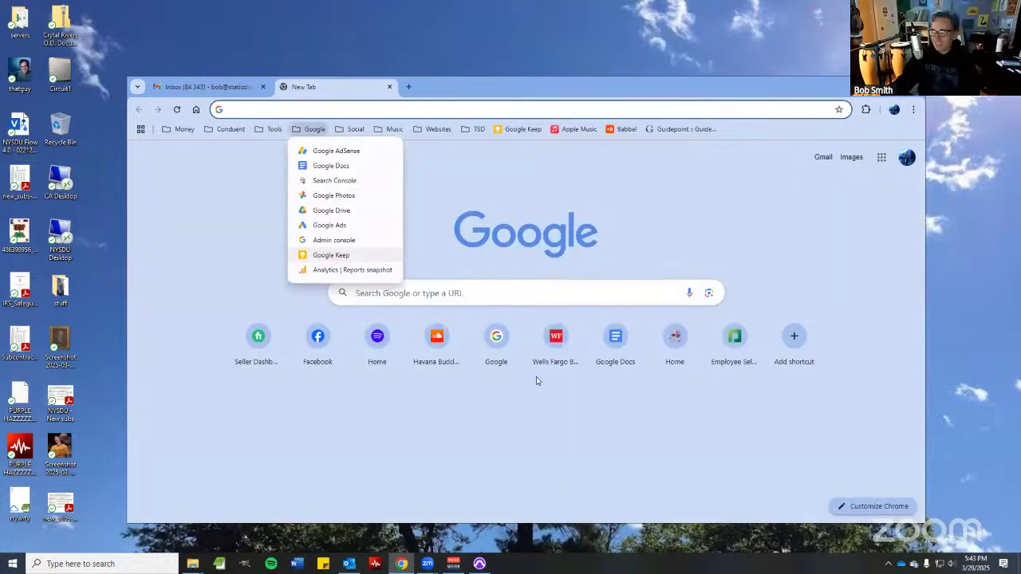
pyautogui.click(332, 210)
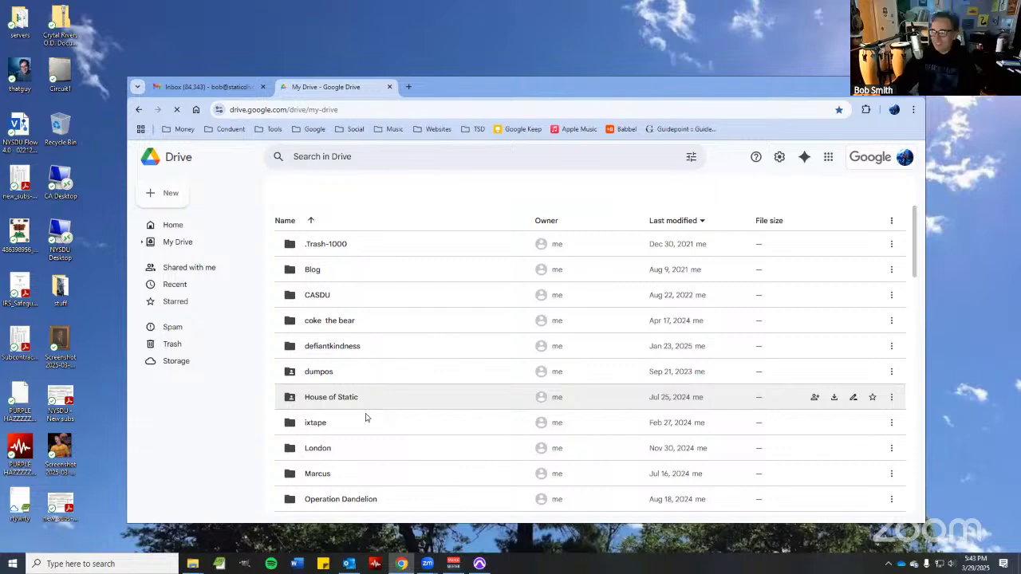
pyautogui.click(426, 424)
pyautogui.scroll(-1, 381, 419)
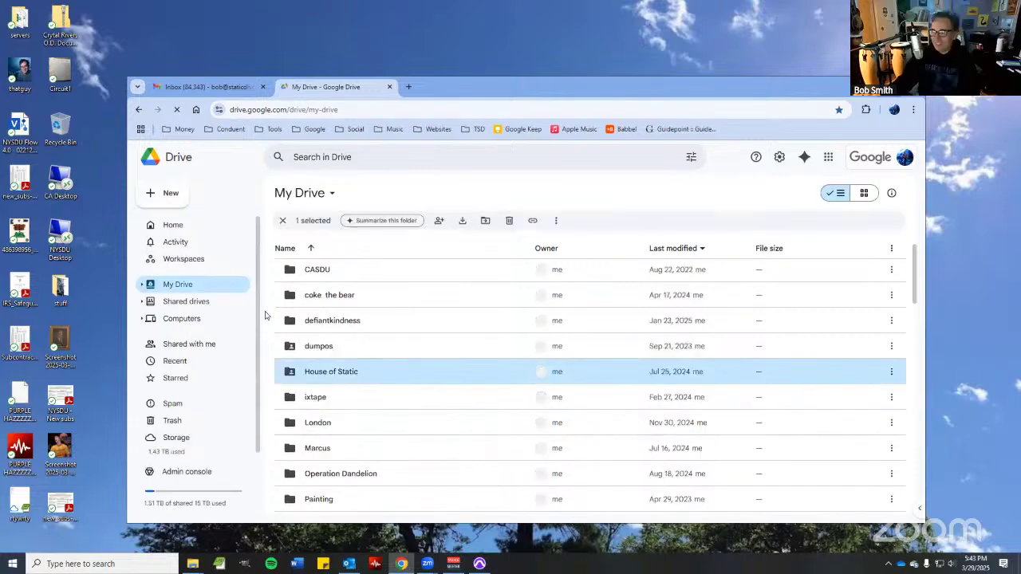
pyautogui.press('super+Up')
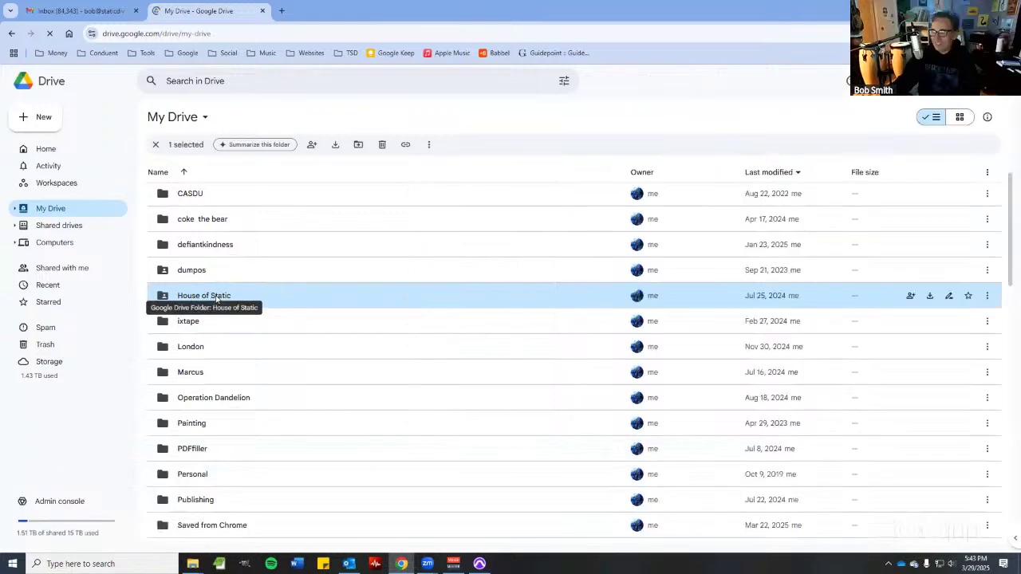
pyautogui.doubleClick(217, 299)
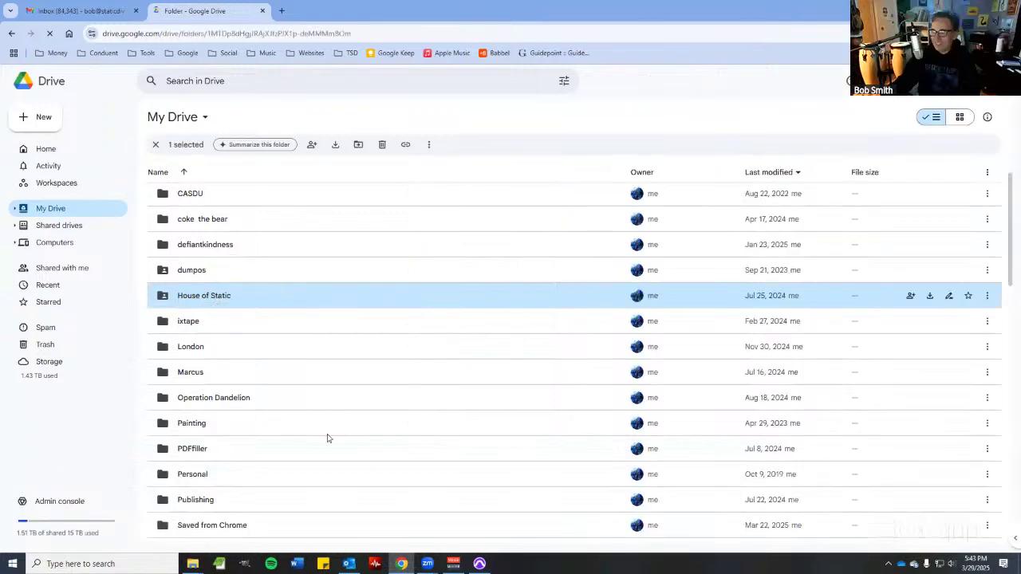
# - Open The Static Dive folder inside House of Static
pyautogui.scroll(-3, 308, 452)
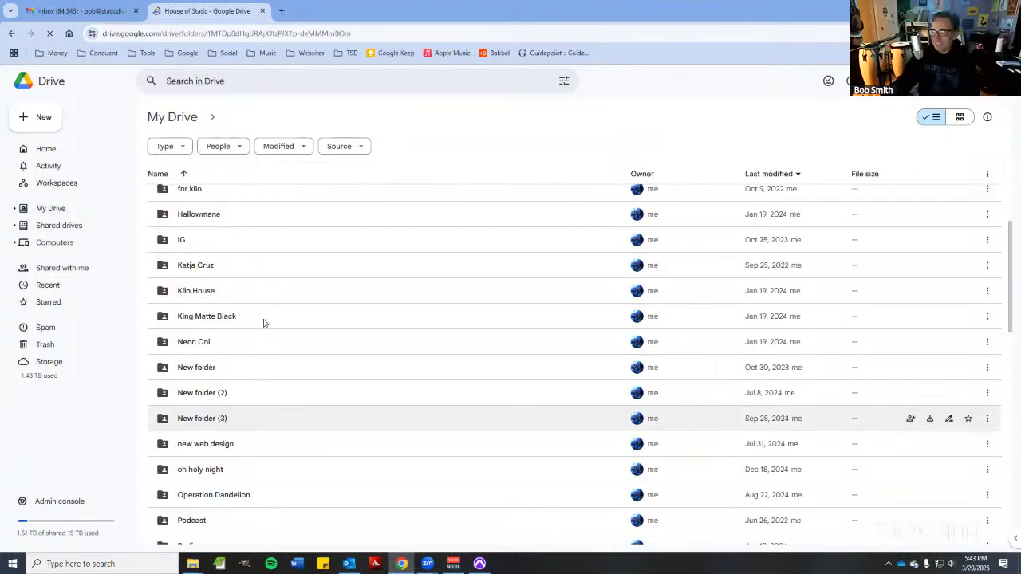
pyautogui.scroll(-4, 263, 321)
pyautogui.click(234, 332)
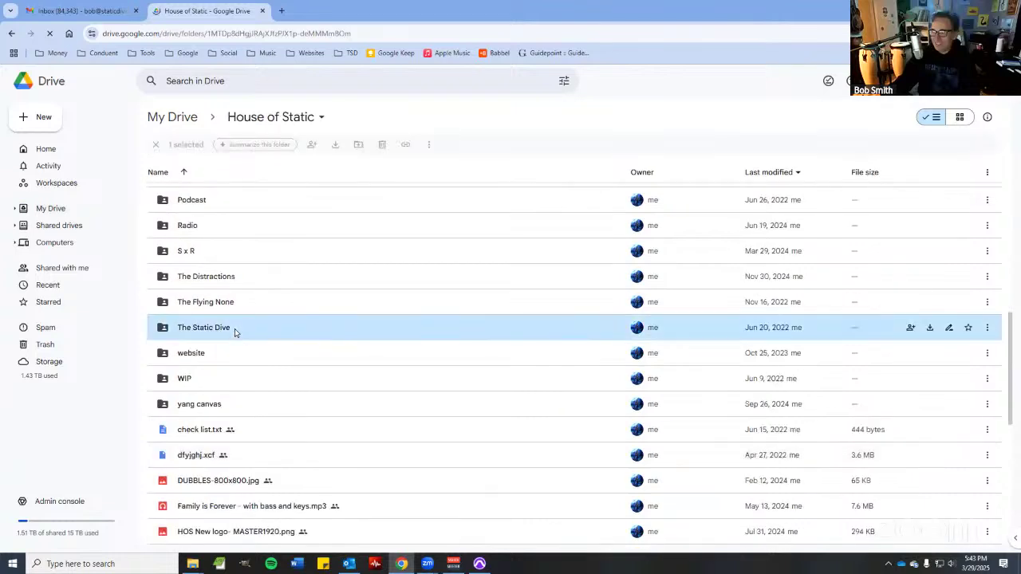
# - Look inside the West Side Ride folder directly under The Static Dive, and return to The Static Dive
pyautogui.scroll(-3, 321, 473)
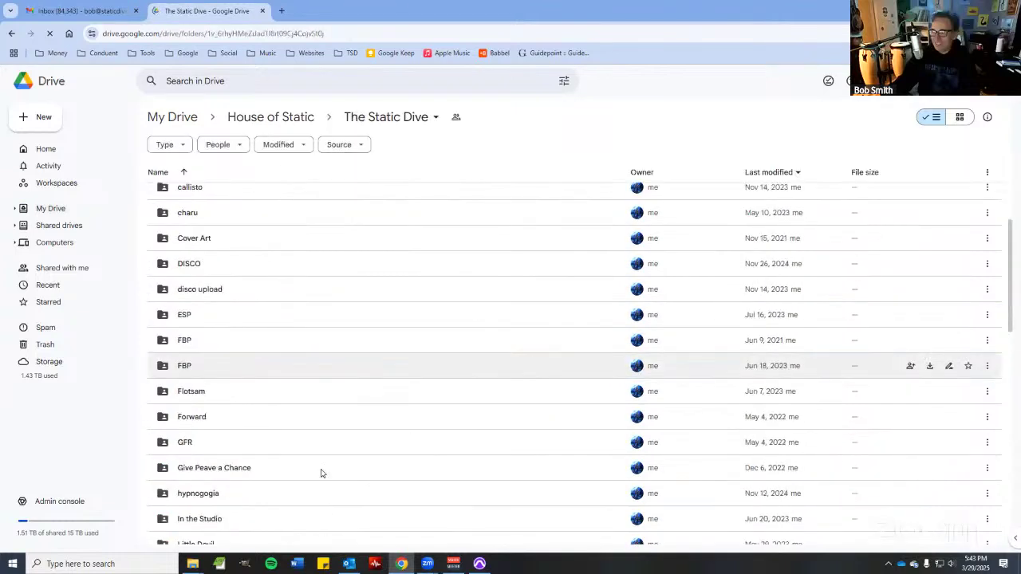
pyautogui.scroll(-3, 319, 472)
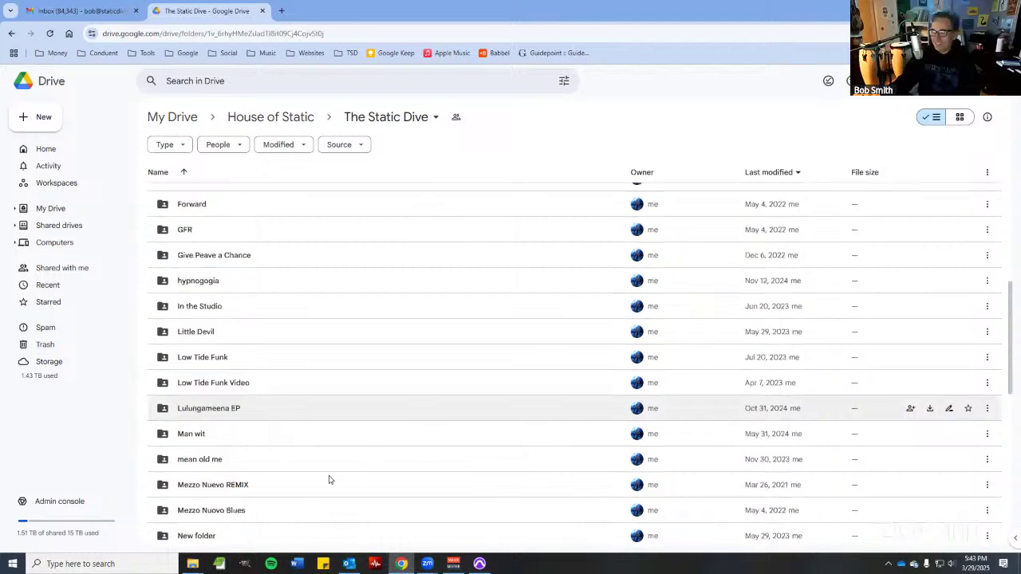
pyautogui.scroll(-3, 367, 461)
pyautogui.scroll(-3, 341, 483)
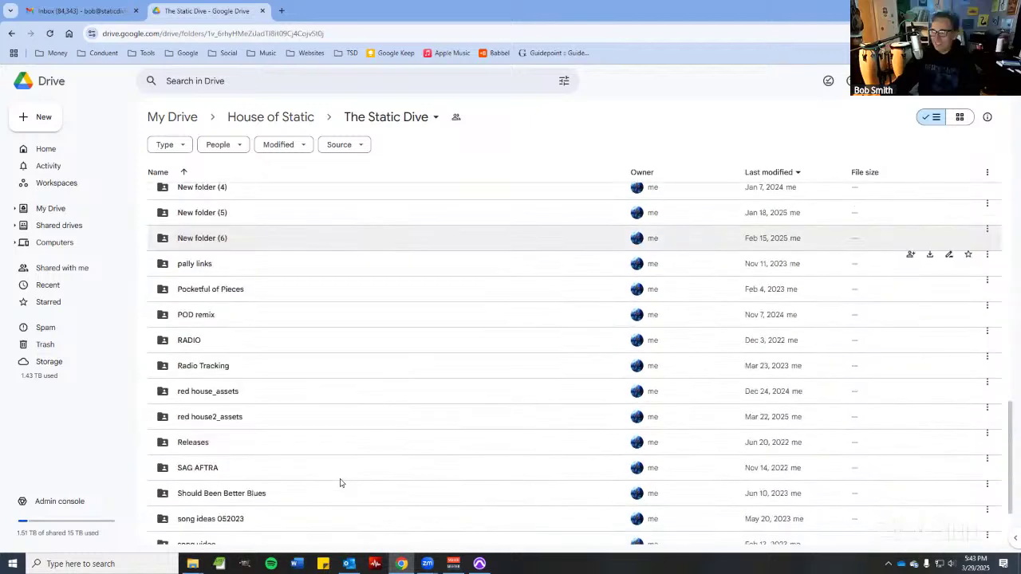
pyautogui.scroll(-3, 267, 373)
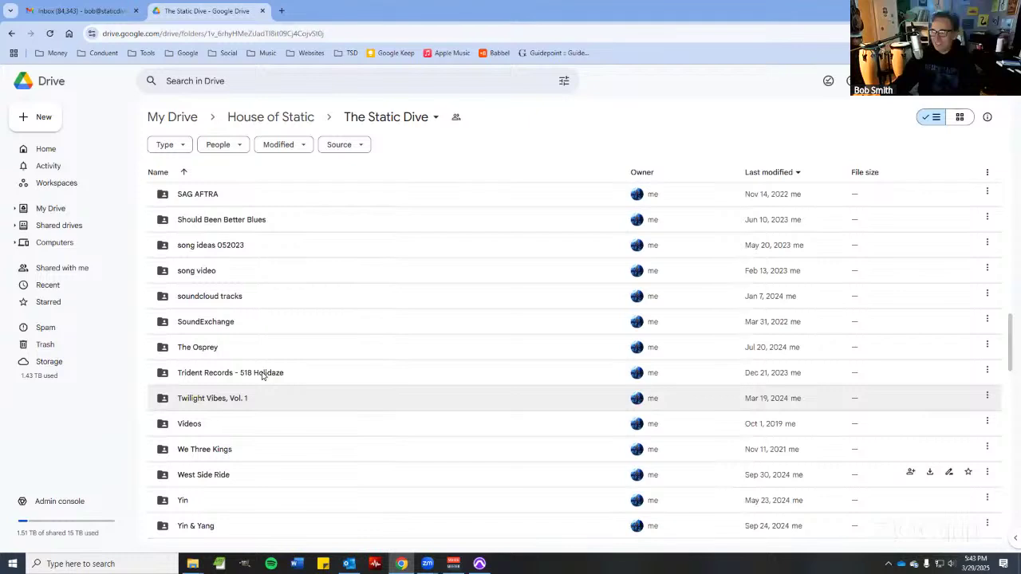
pyautogui.scroll(-1, 264, 376)
pyautogui.click(264, 376)
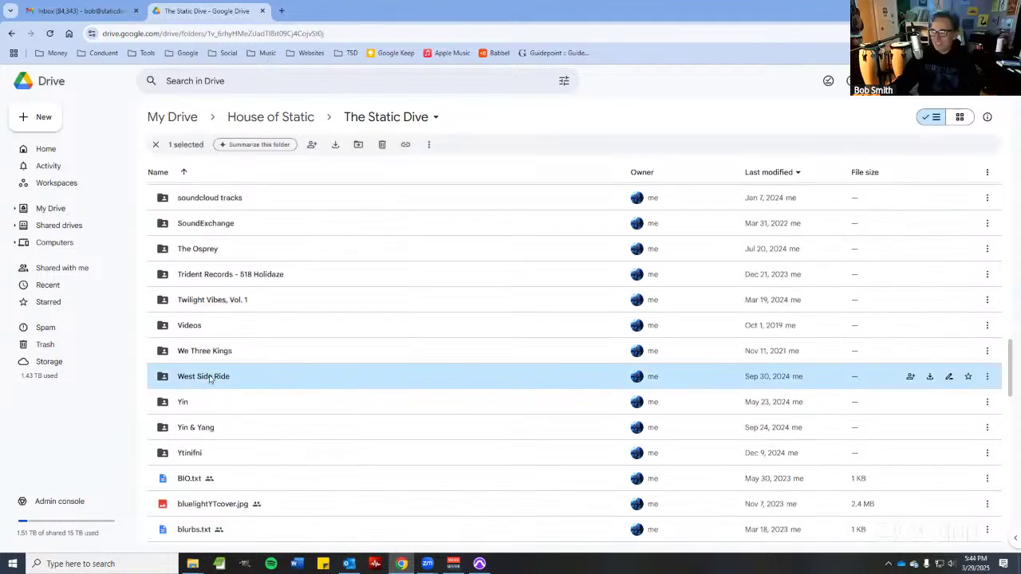
pyautogui.doubleClick(310, 387)
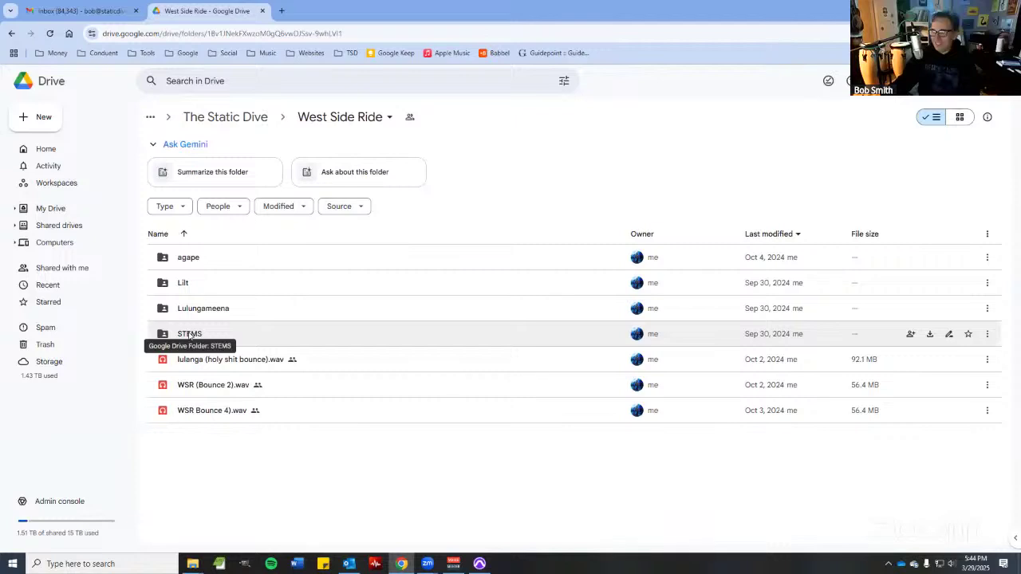
pyautogui.click(260, 117)
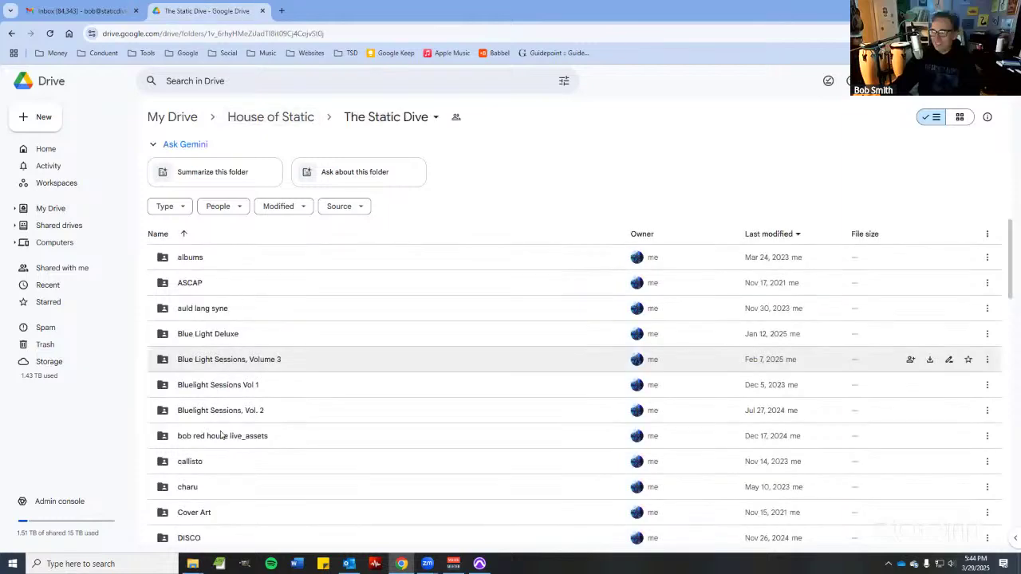
# - Open the STEMS folder in West Side Ride under Blue Light Sessions, Volume 3
pyautogui.doubleClick(222, 360)
pyautogui.click(225, 438)
pyautogui.press('Return')
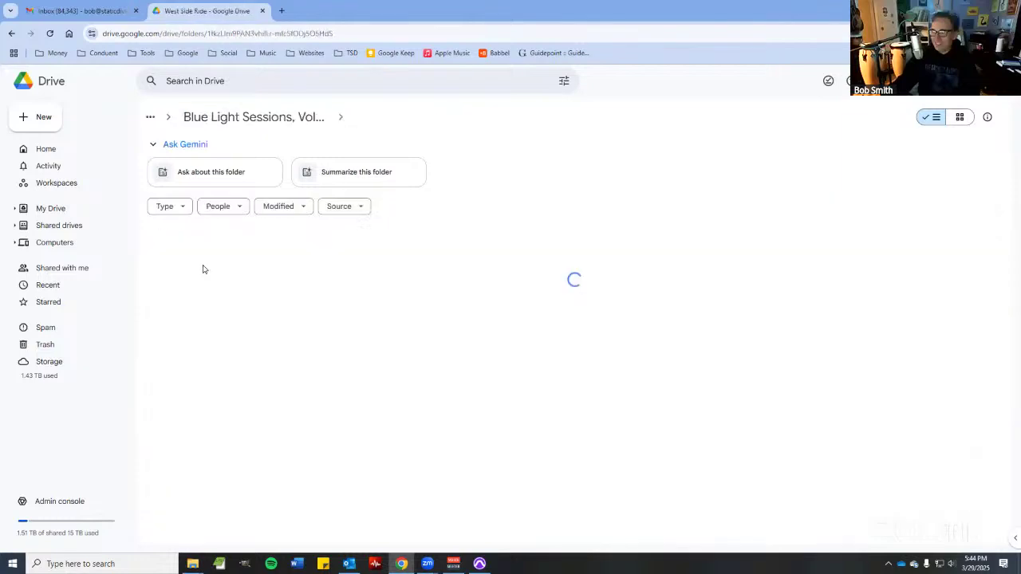
pyautogui.doubleClick(202, 266)
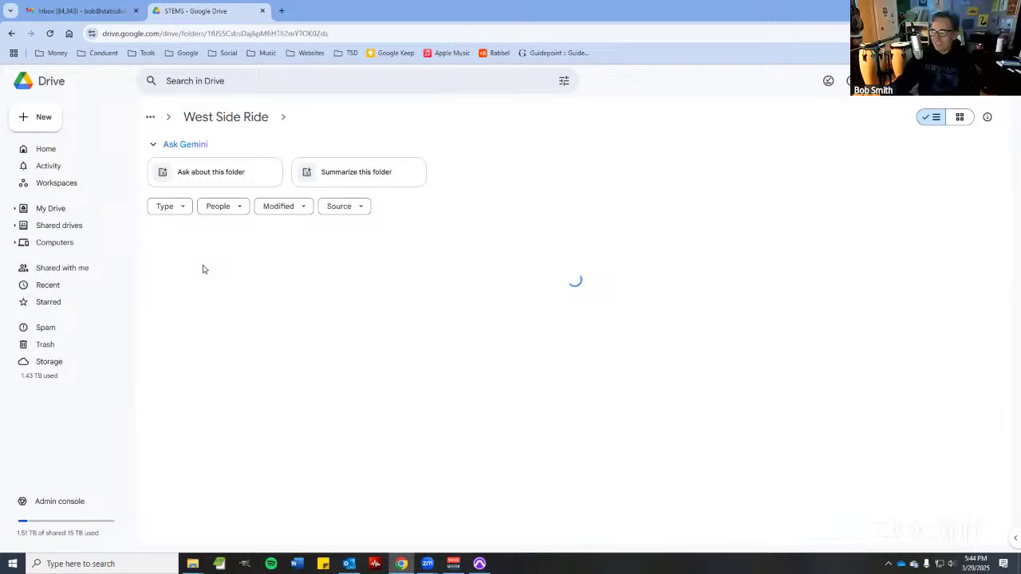
# - Check the upload progress of the stem files in the Google Drive desktop app's sync activity
pyautogui.click(889, 564)
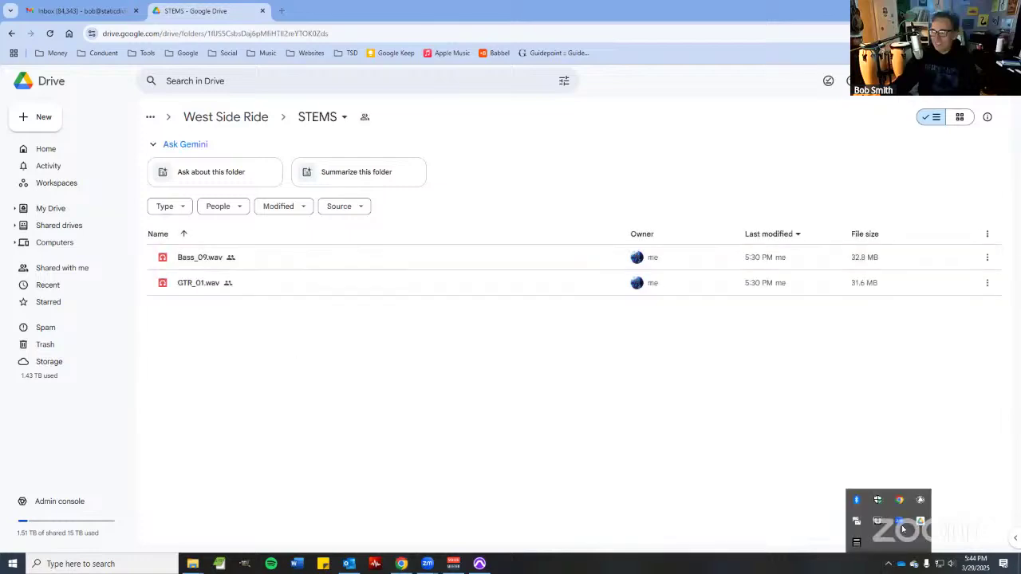
pyautogui.click(920, 520)
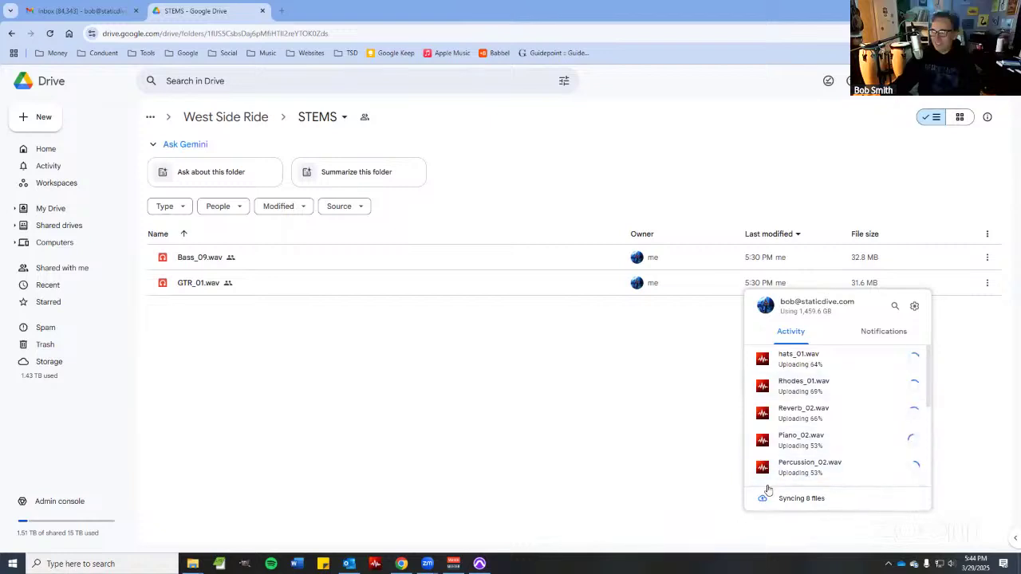
pyautogui.scroll(-3, 846, 463)
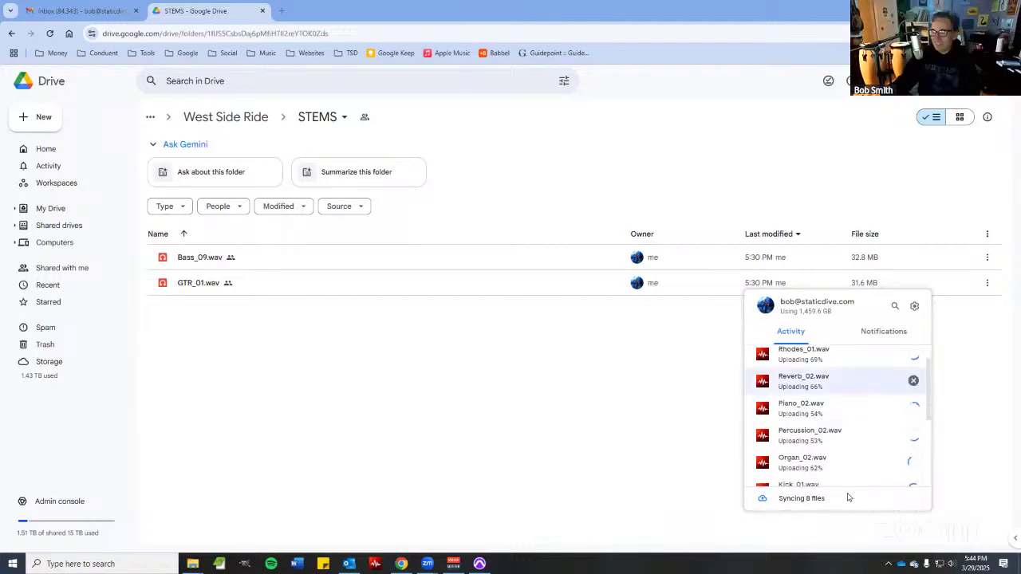
pyautogui.scroll(3, 844, 487)
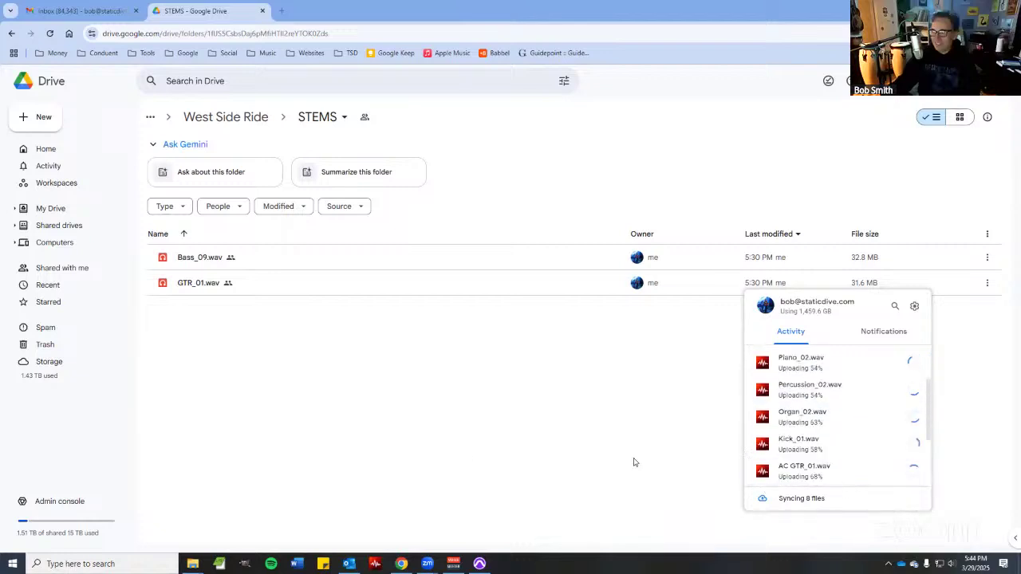
# - Set the STEMS folder's general access to Anyone with the link as Viewer and copy its link
pyautogui.click(359, 306)
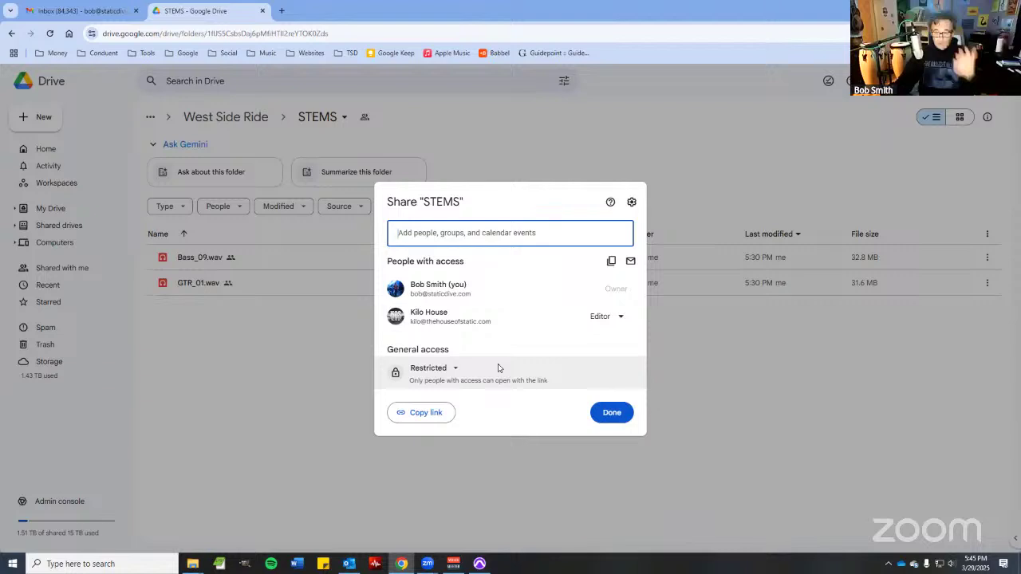
pyautogui.click(456, 372)
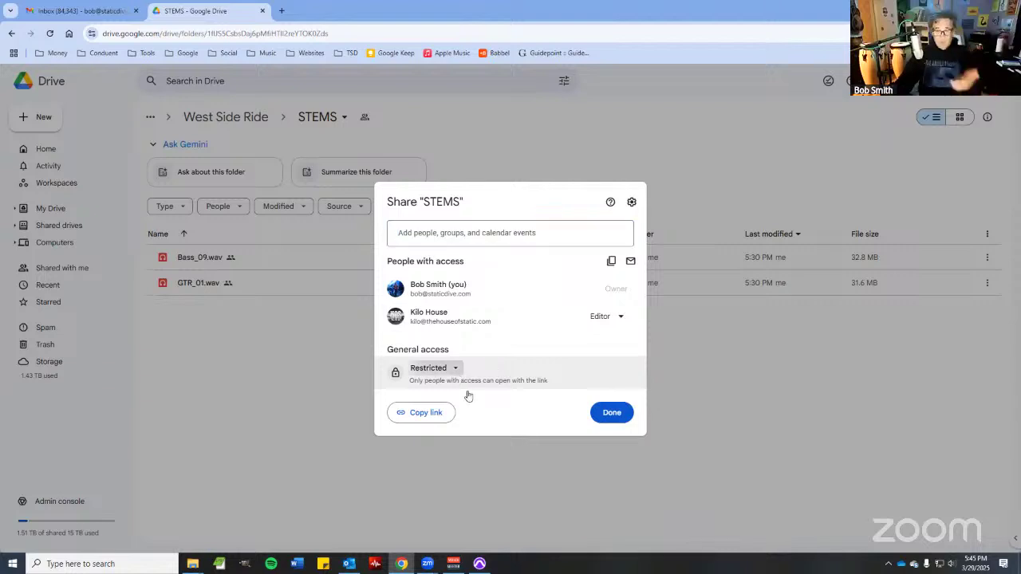
pyautogui.click(489, 463)
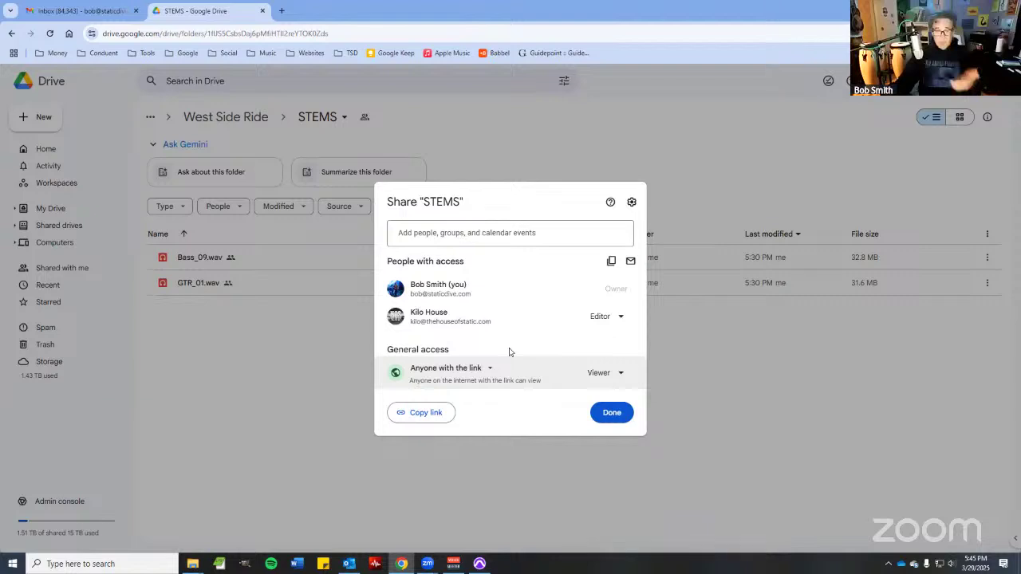
pyautogui.click(433, 412)
pyautogui.click(326, 230)
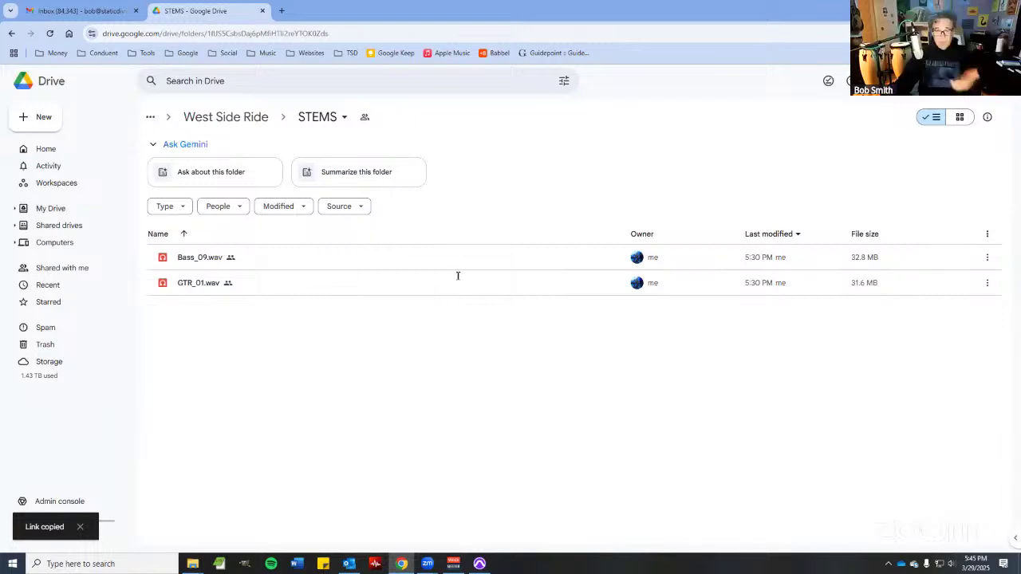
# - Switch to the Gmail draft and paste the STEMS folder link on its own line below "128 BPM"
pyautogui.hotkey('ctrl', 'Tab')
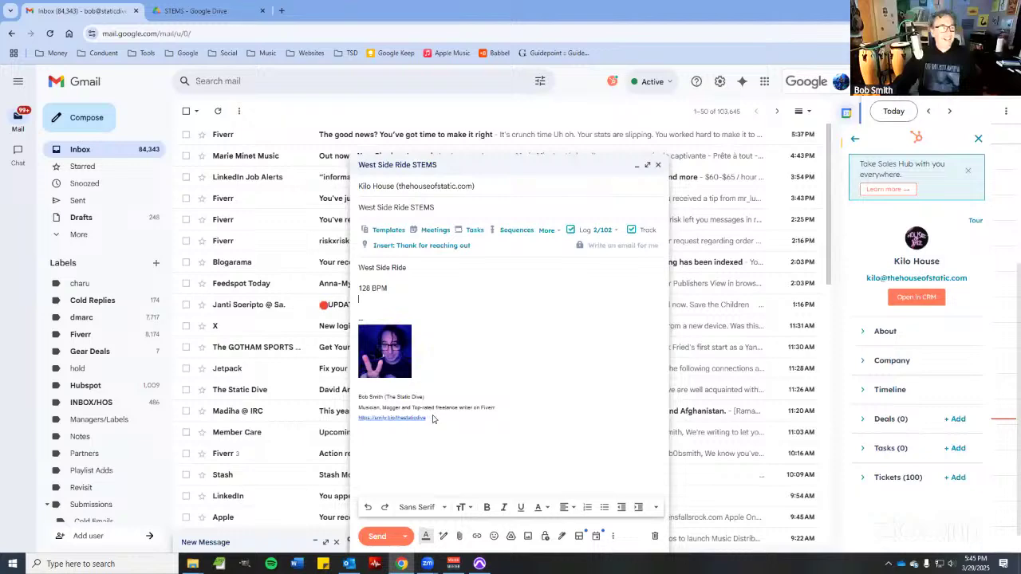
pyautogui.click(163, 9)
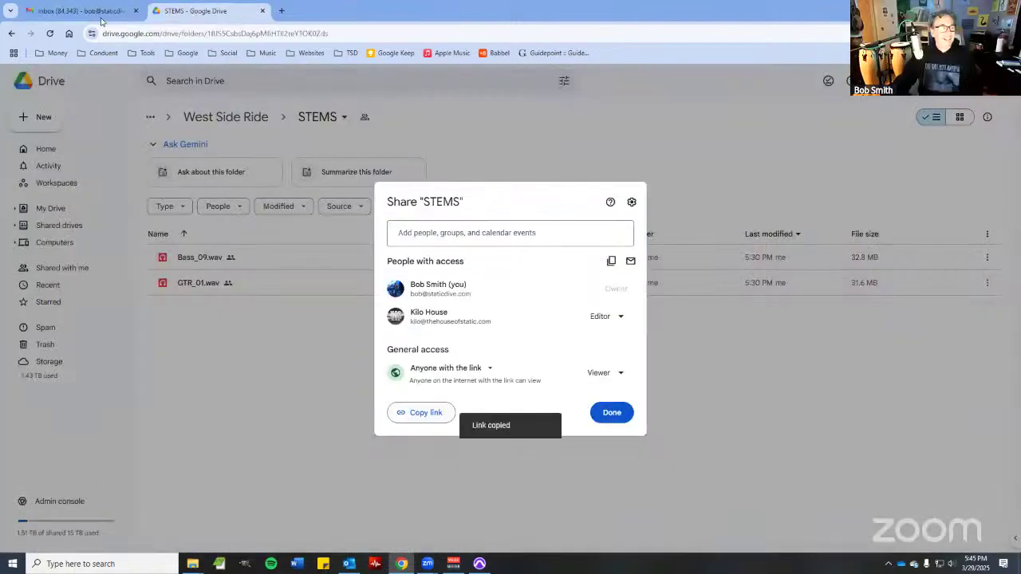
pyautogui.click(271, 278)
pyautogui.hotkey('ctrl', 'Tab')
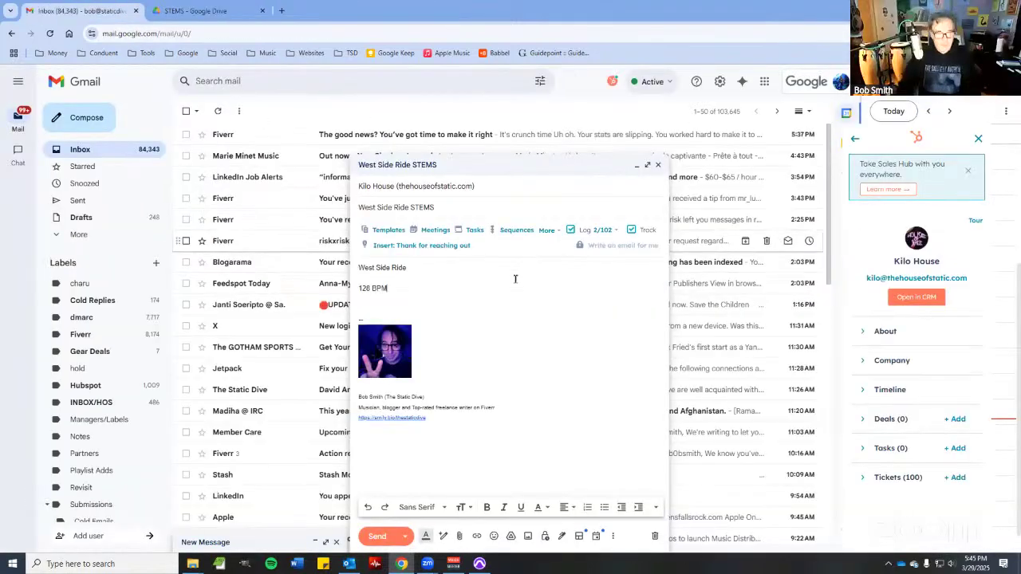
pyautogui.press('Return')
pyautogui.hotkey('ctrl', 'v')
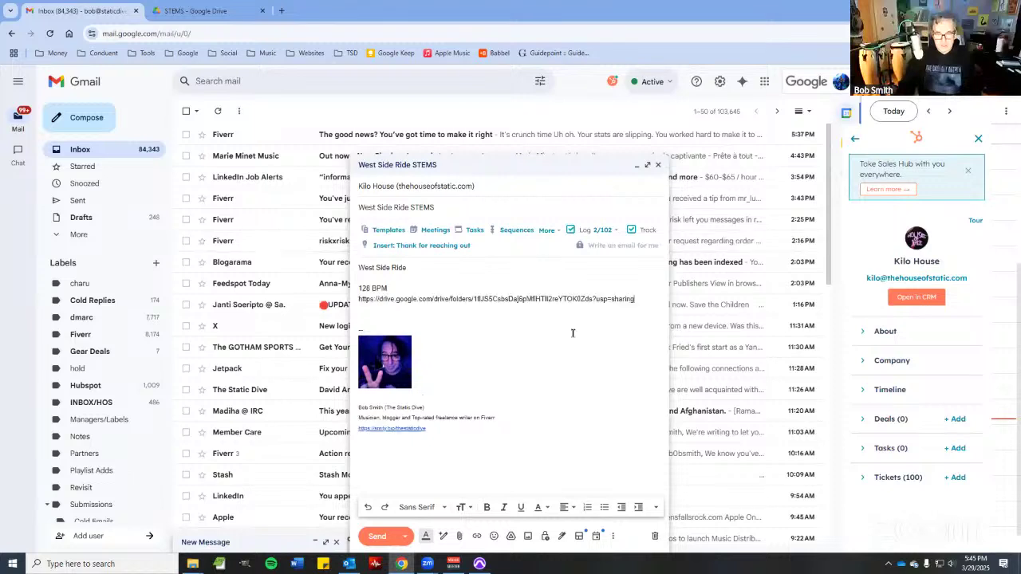
pyautogui.press('Return')
pyautogui.press('Return')
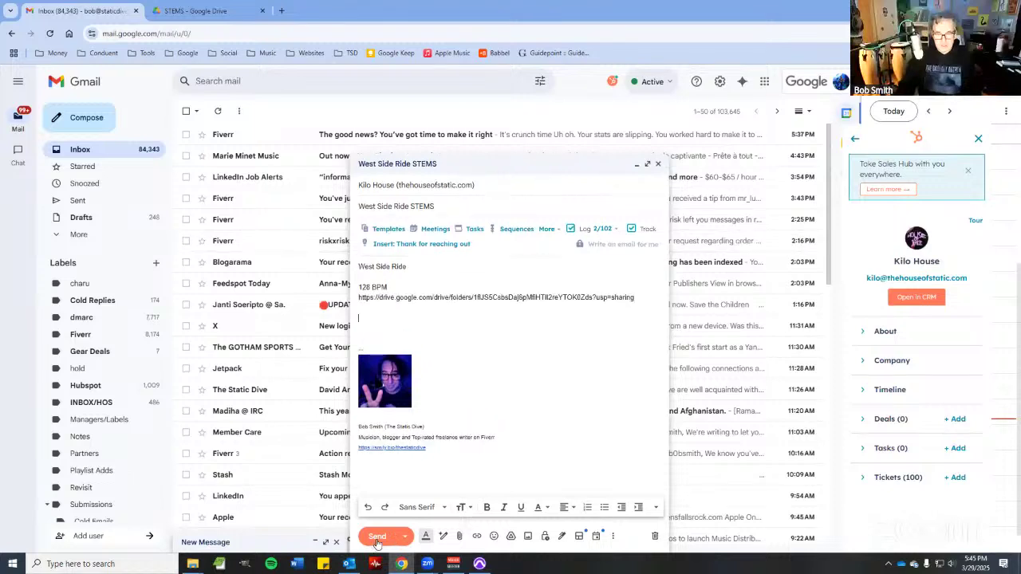
pyautogui.click(378, 539)
pyautogui.write('Key of G Major')
pyautogui.hotkey('shift', 'Home')
pyautogui.press('BackSpace')
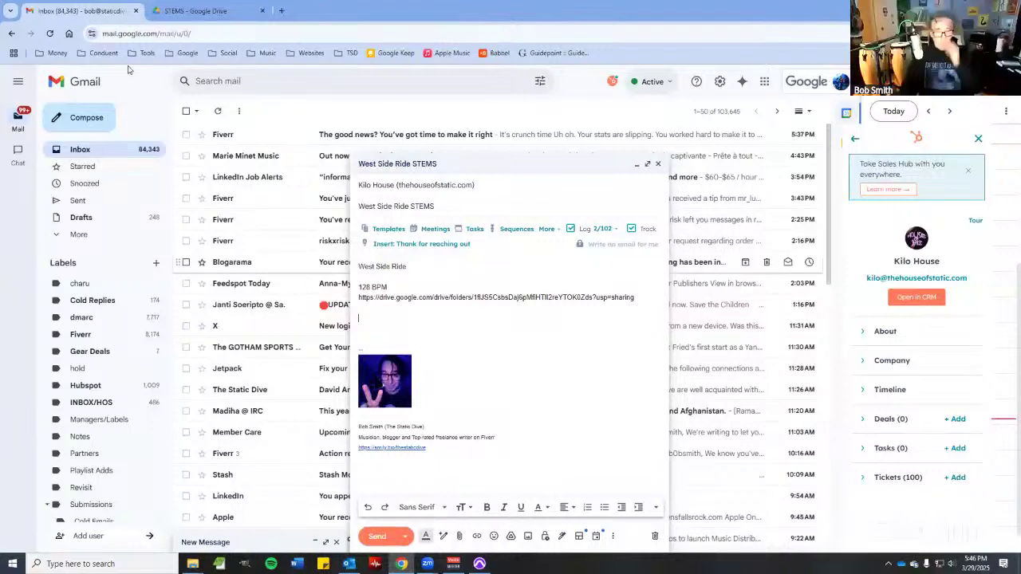
# - Switch to the STEMS folder in Google Drive, reload it, and review each stem's upload status in the desktop app's sync activity
pyautogui.click(196, 10)
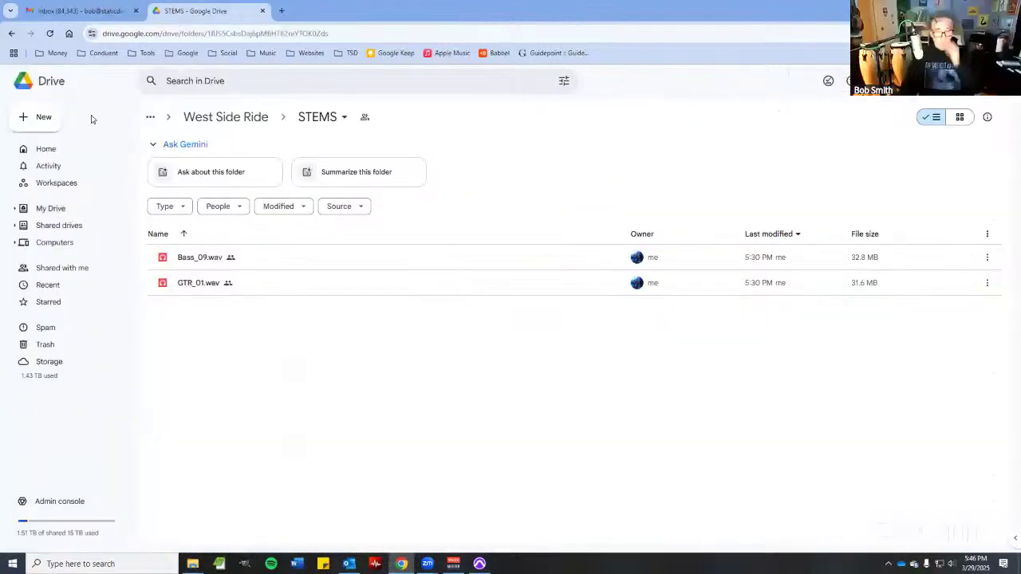
pyautogui.press('F5')
pyautogui.click(888, 563)
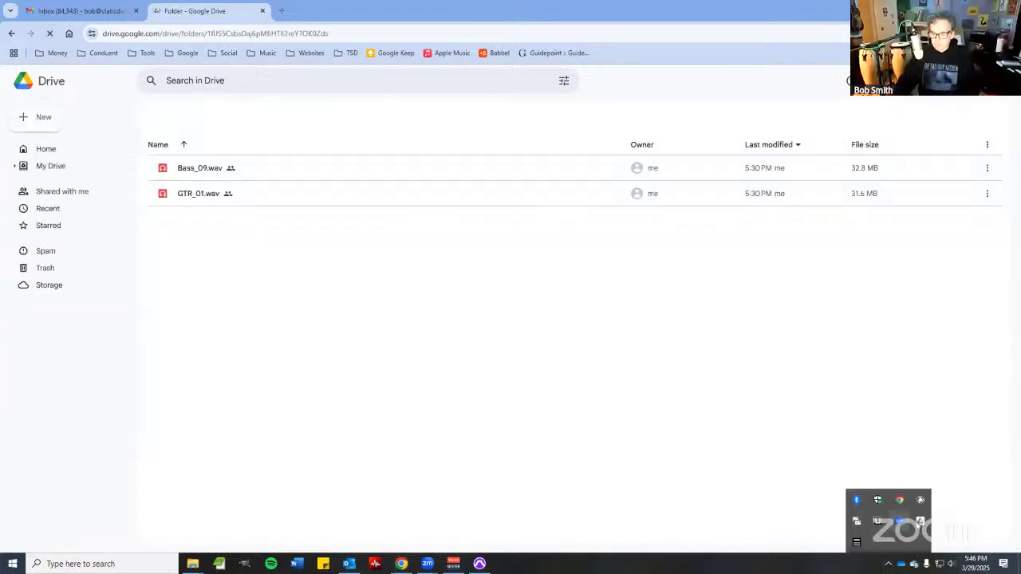
pyautogui.click(919, 523)
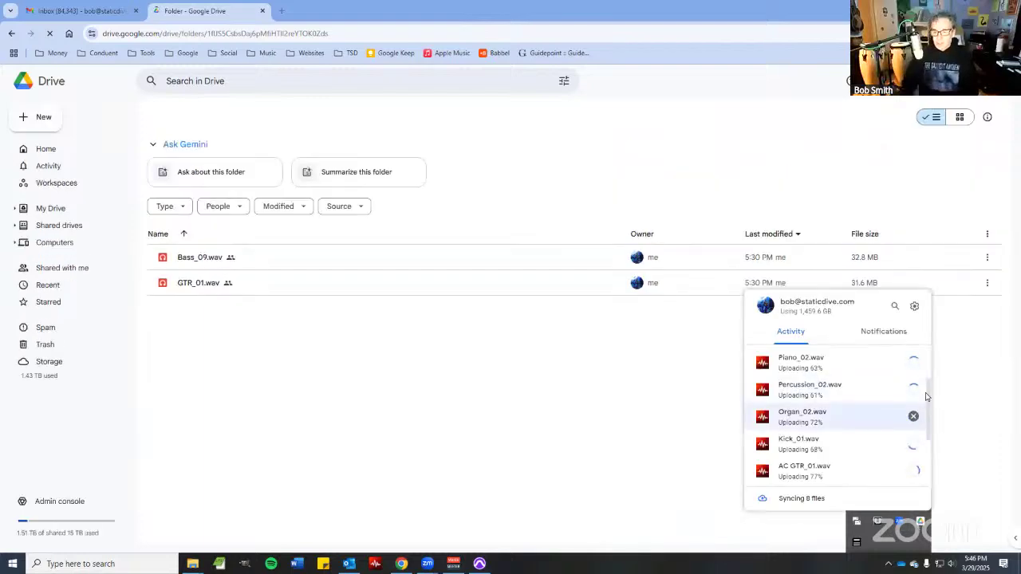
pyautogui.scroll(2, 932, 350)
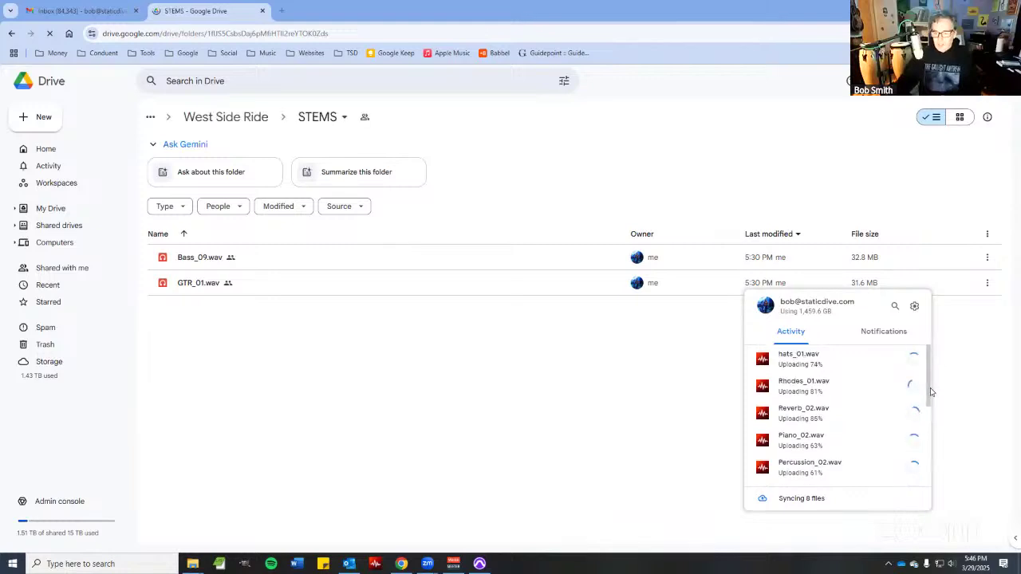
pyautogui.scroll(-5, 931, 392)
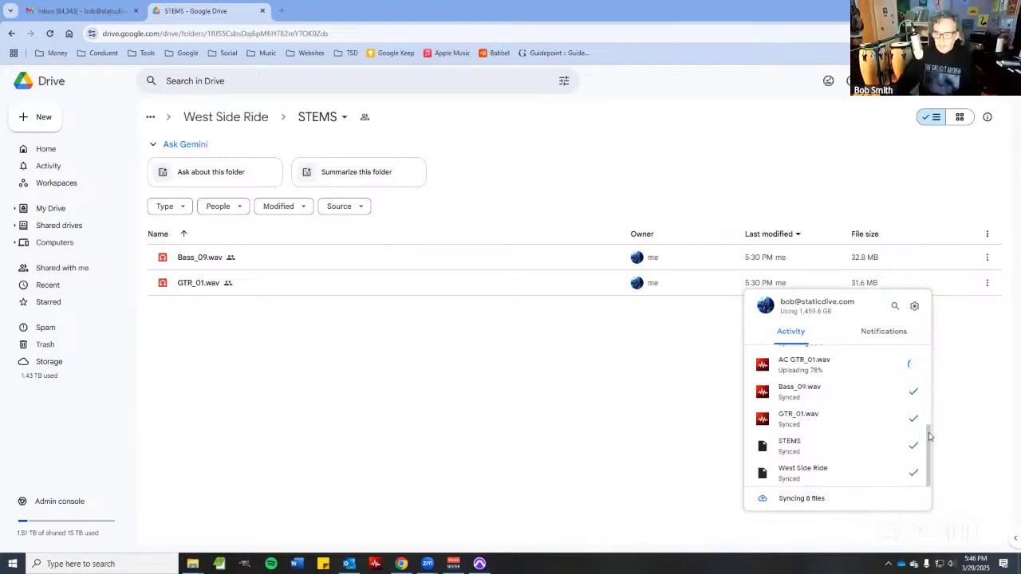
pyautogui.moveTo(929, 436); pyautogui.dragTo(919, 359)
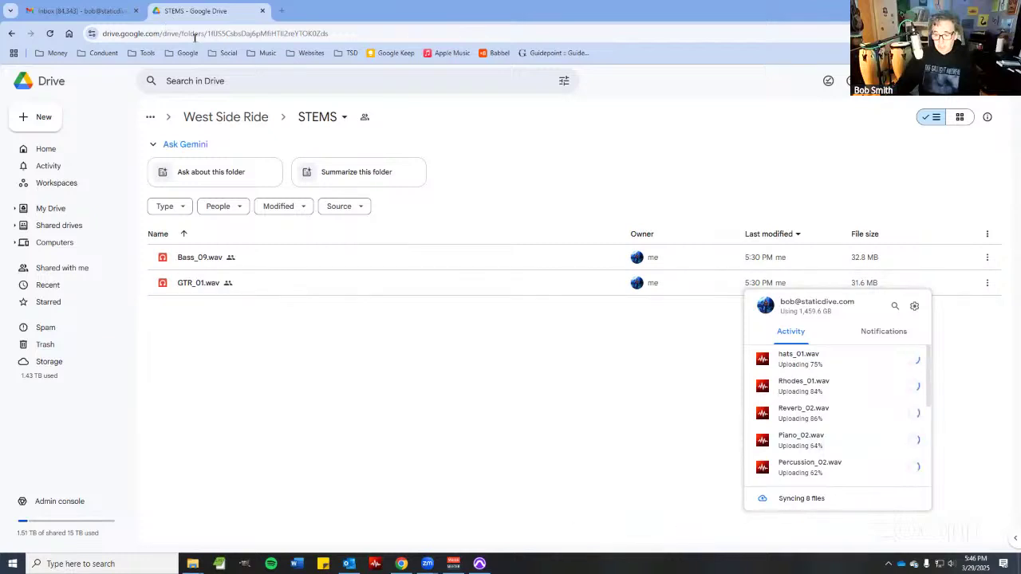
# - Recheck the progress of the remaining stem uploads in the Google Drive desktop app's activity list
pyautogui.hotkey('ctrl', 'shift', 'Tab')
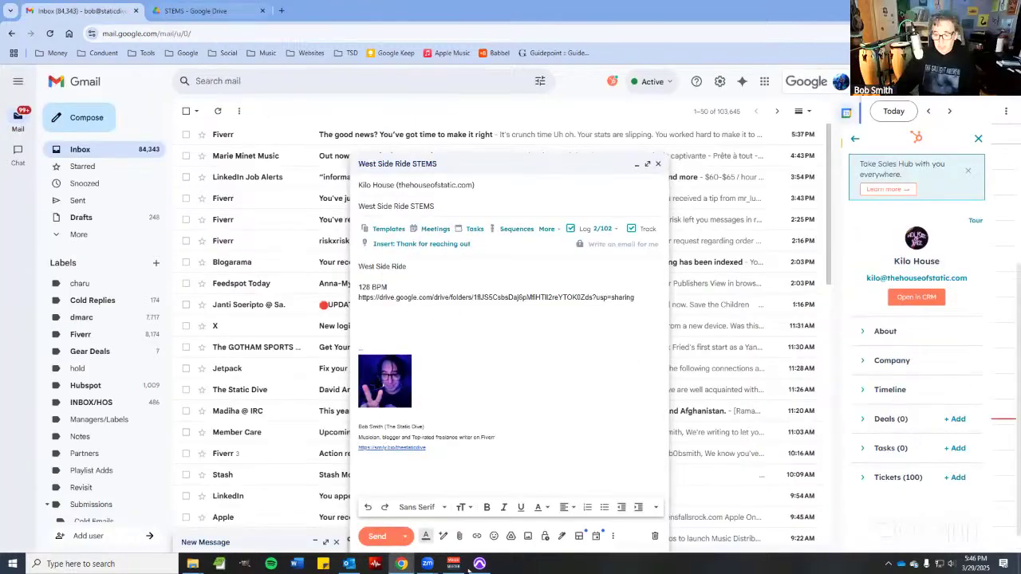
pyautogui.hotkey('ctrl', 'Tab')
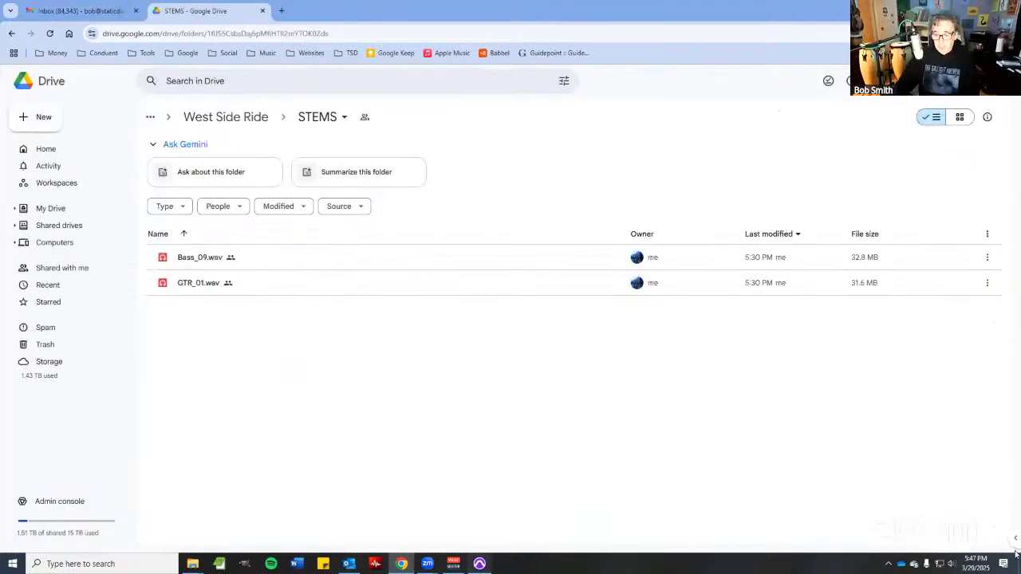
pyautogui.click(916, 565)
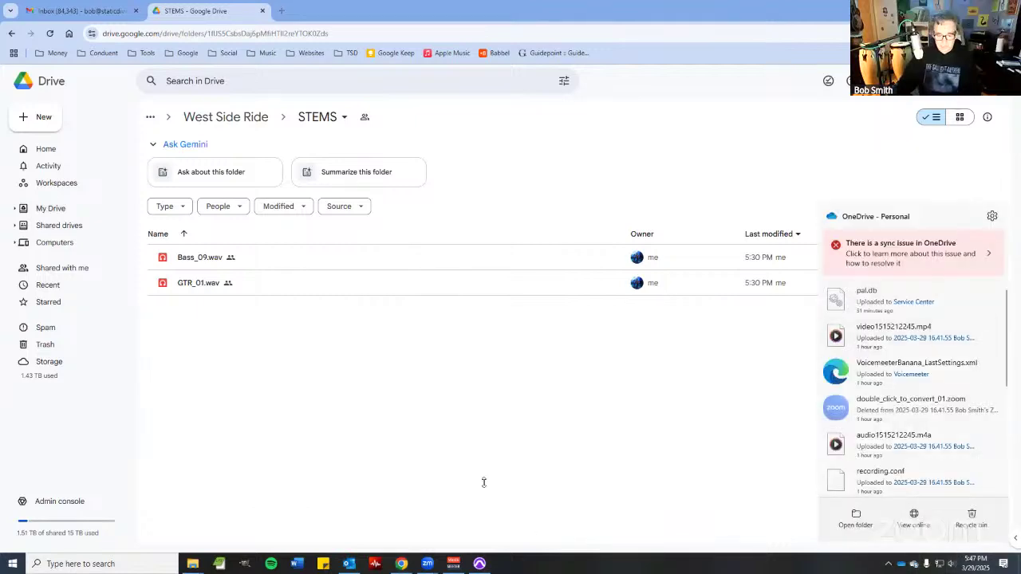
pyautogui.click(908, 567)
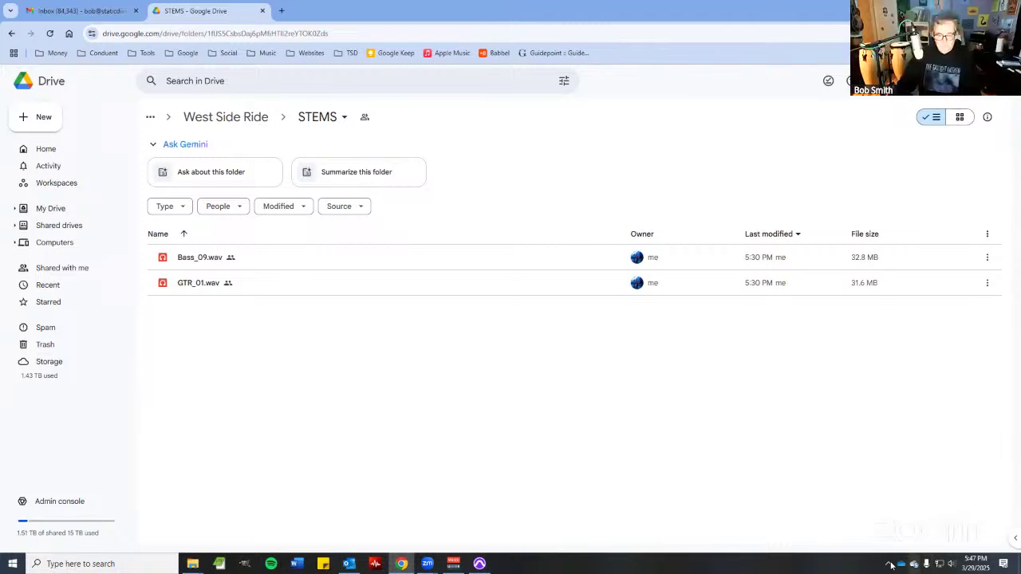
pyautogui.click(888, 564)
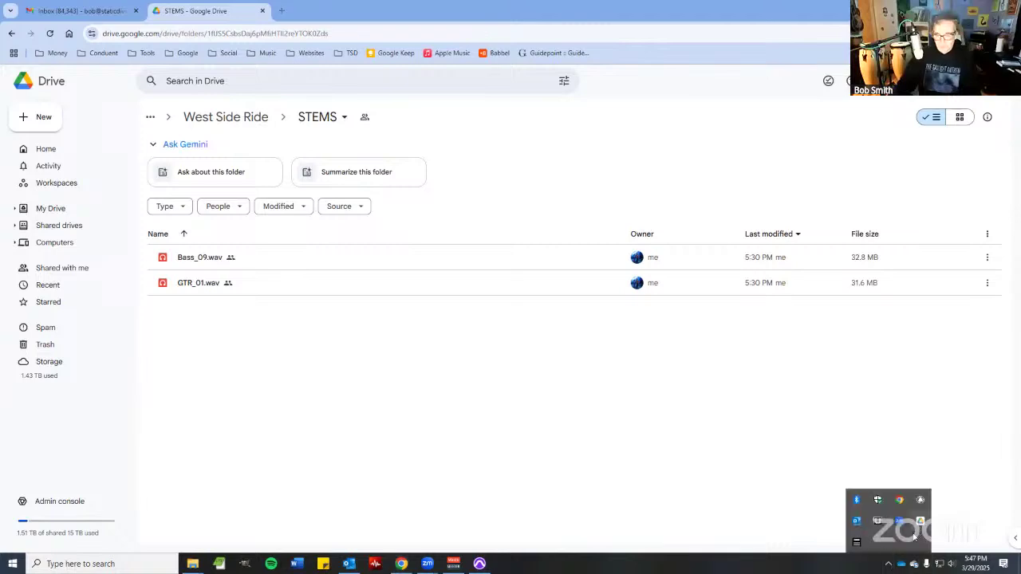
pyautogui.click(920, 524)
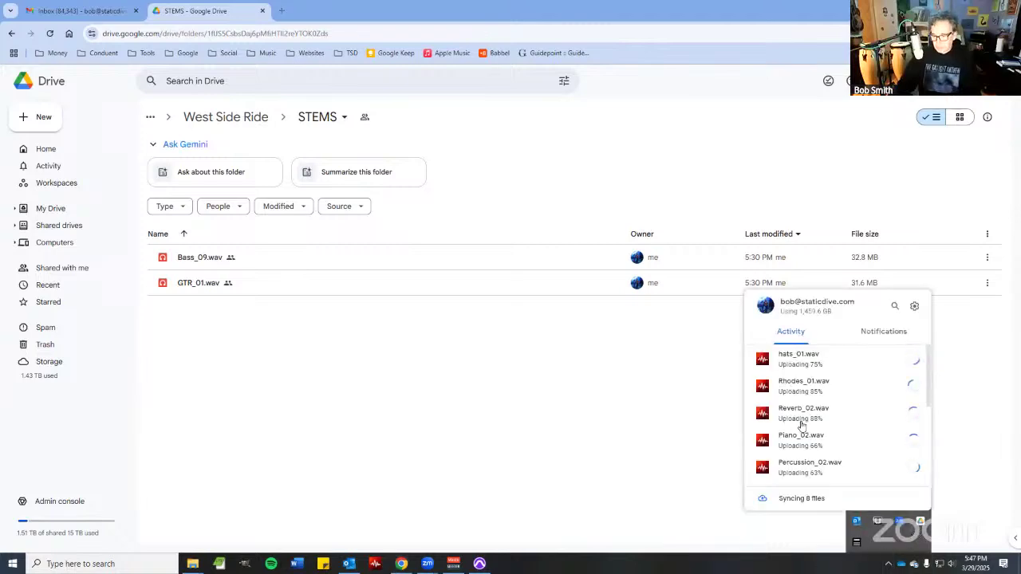
pyautogui.click(470, 459)
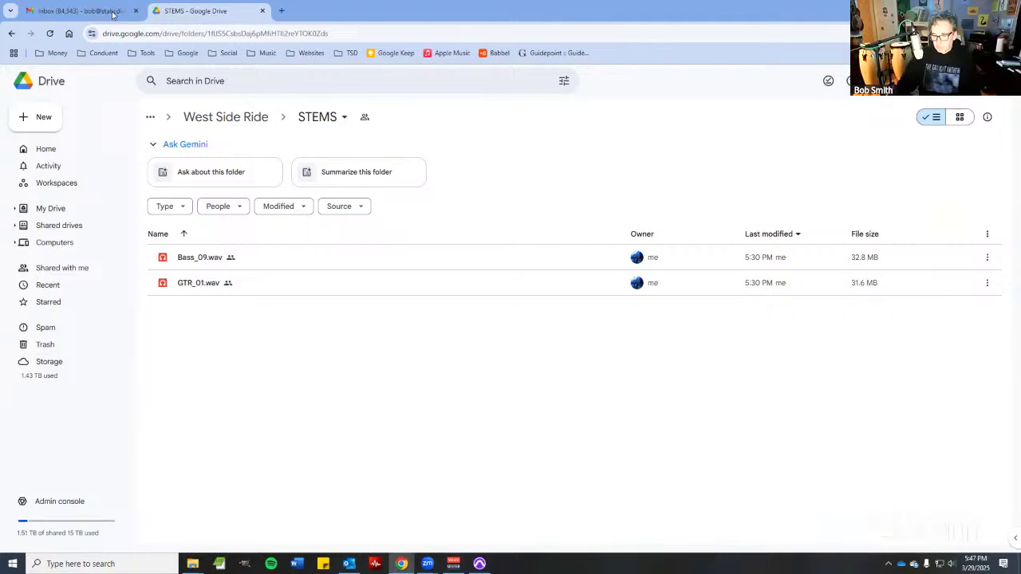
# - Switch to the Gmail draft, send the West Side Ride STEMS email, and show the desktop
pyautogui.hotkey('ctrl', '1')
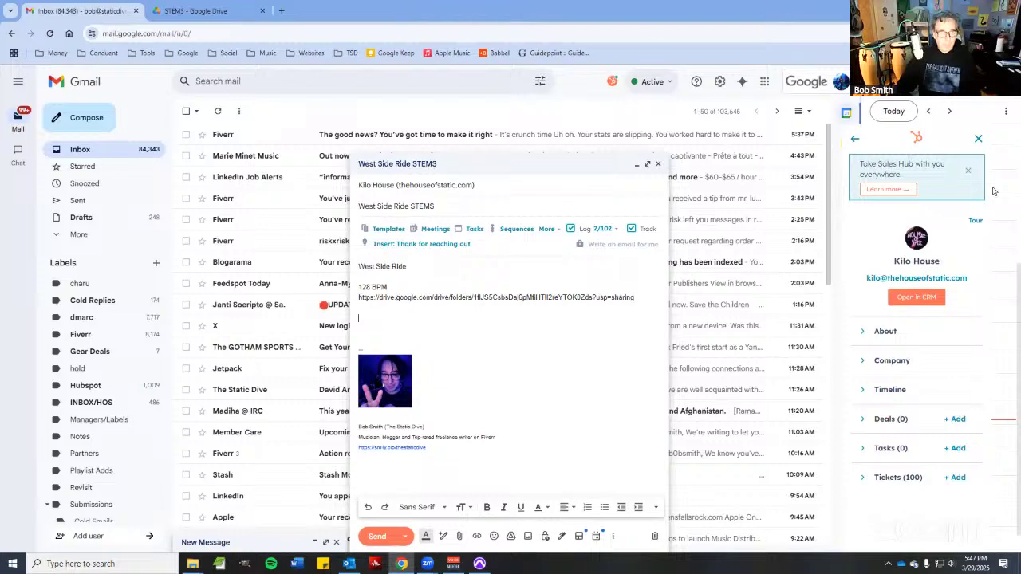
pyautogui.hotkey('ctrl', 'Return')
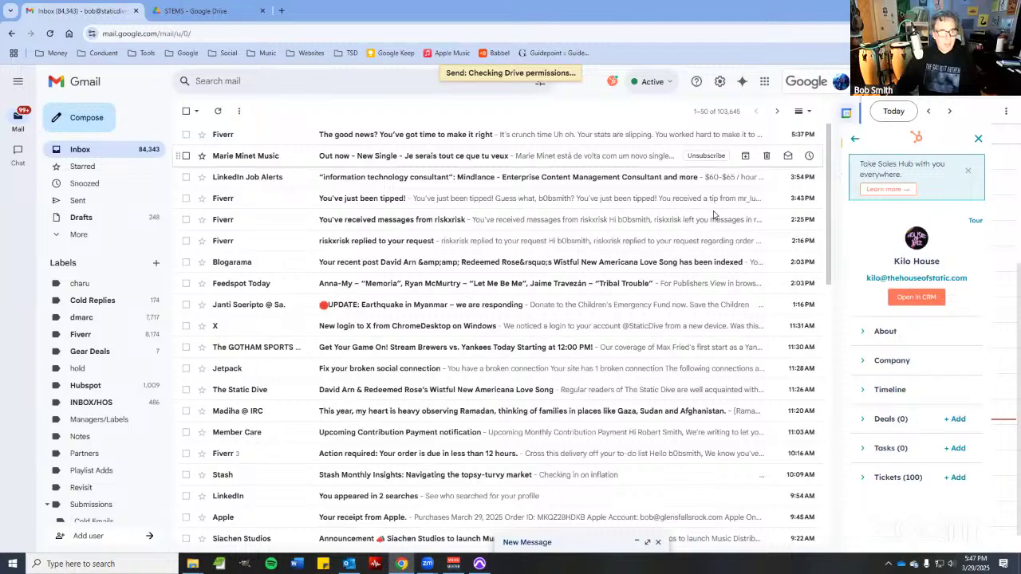
pyautogui.press('super+d')
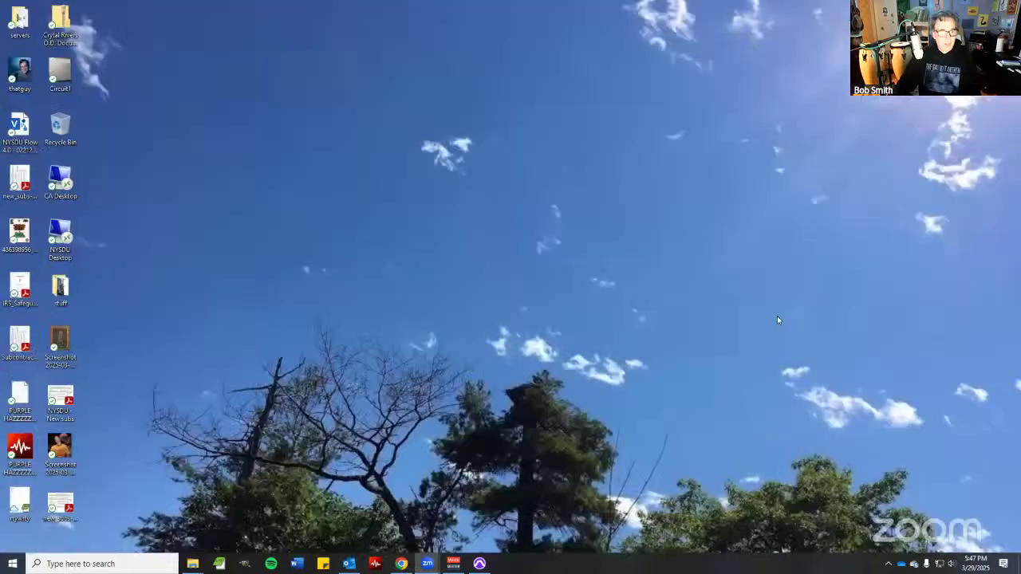